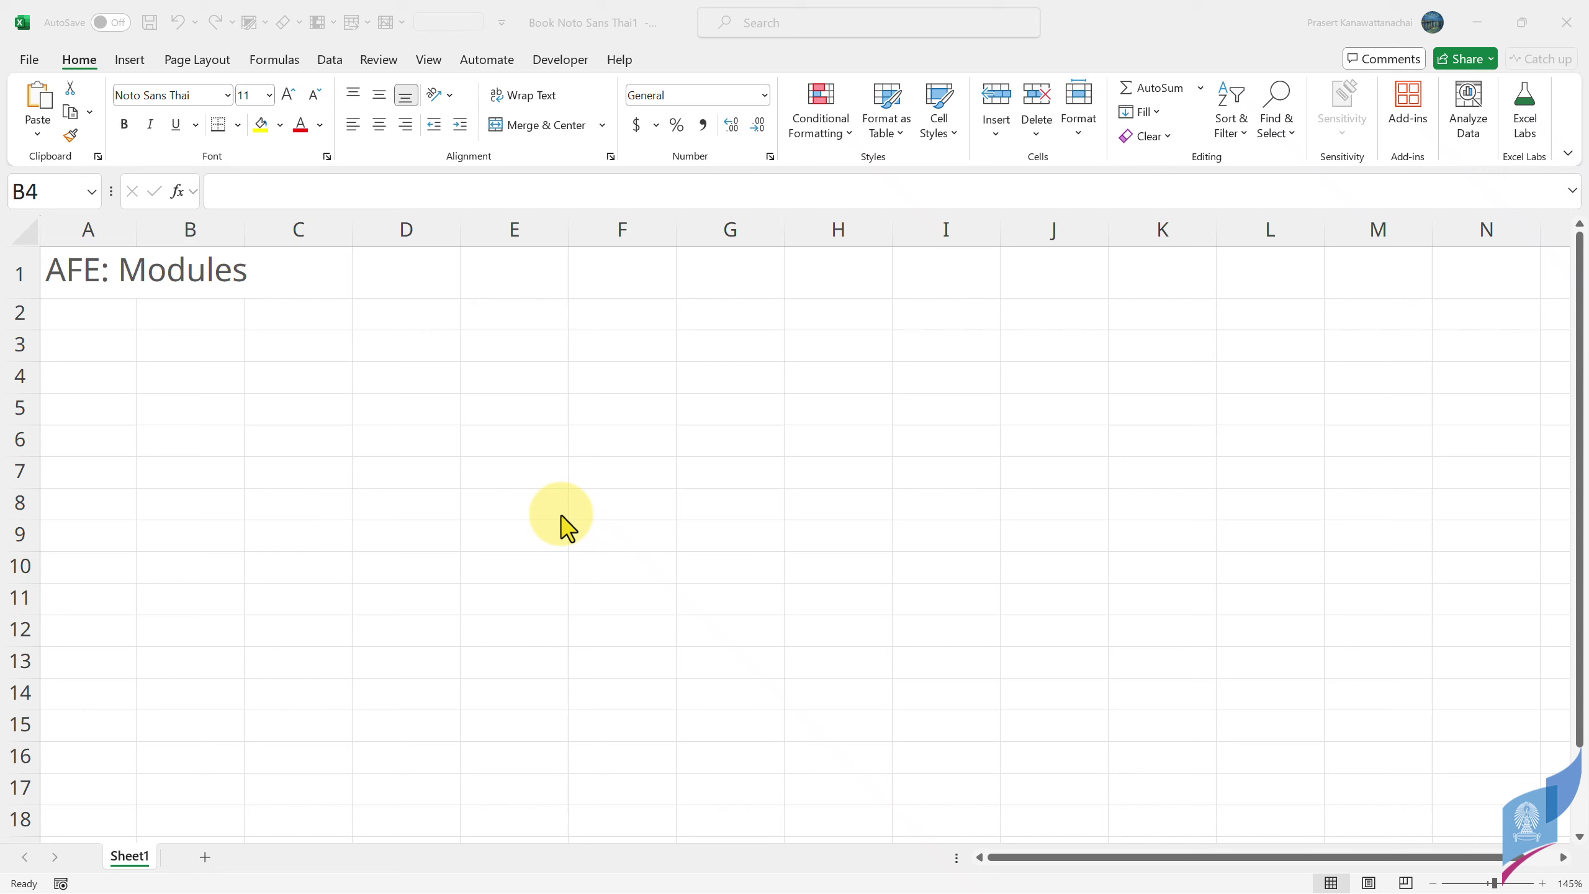
- Remove the Excel Labs add-in from the ribbon and confirm the removal
left_click(93, 281)
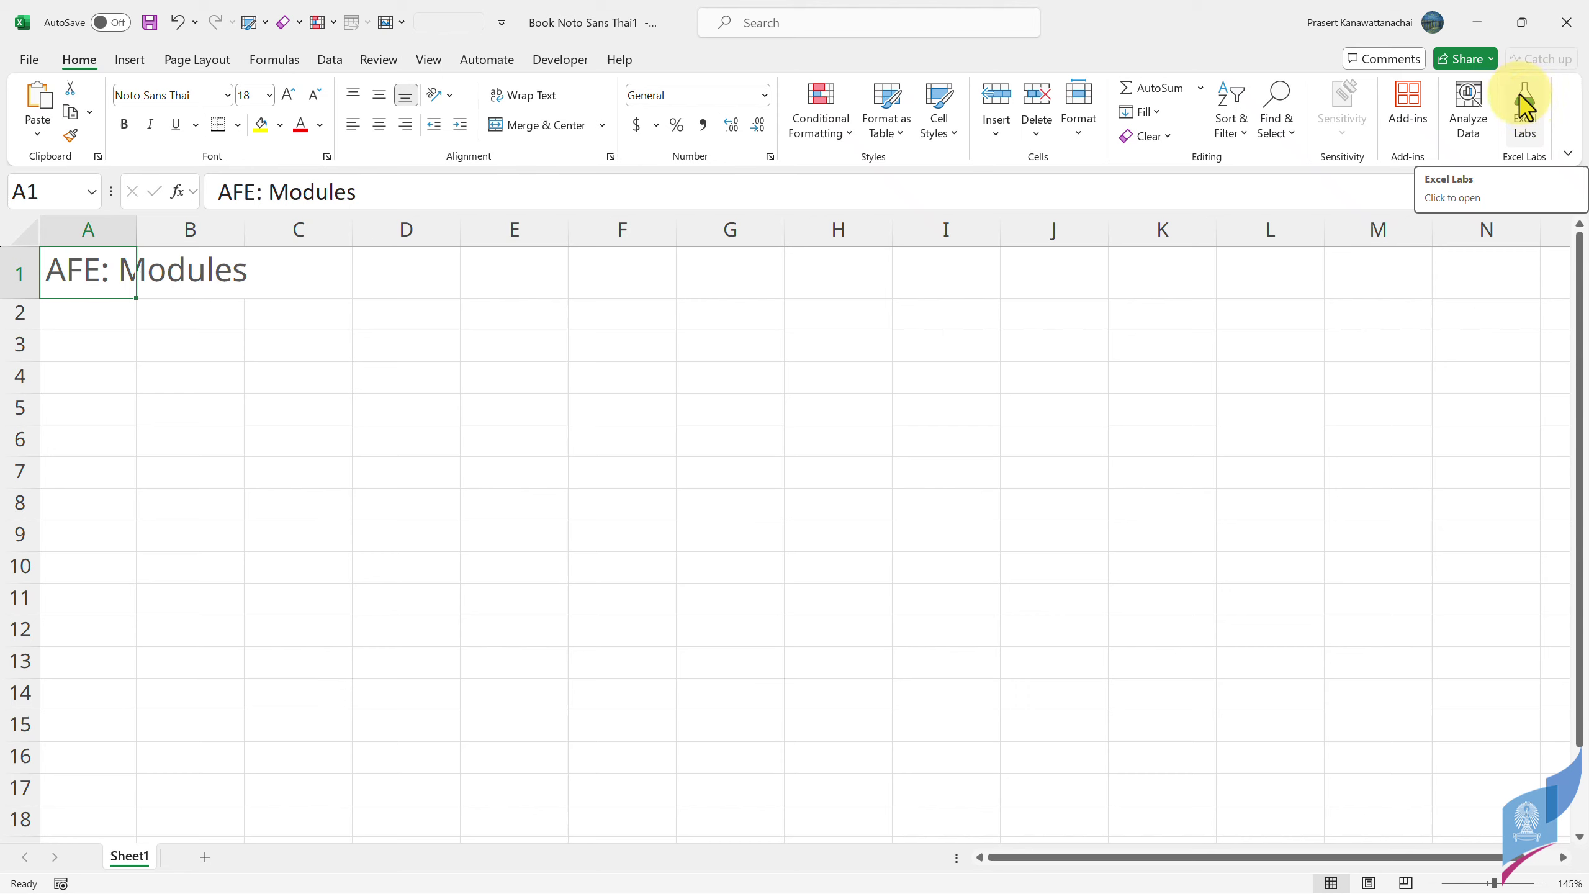
right_click(1524, 106)
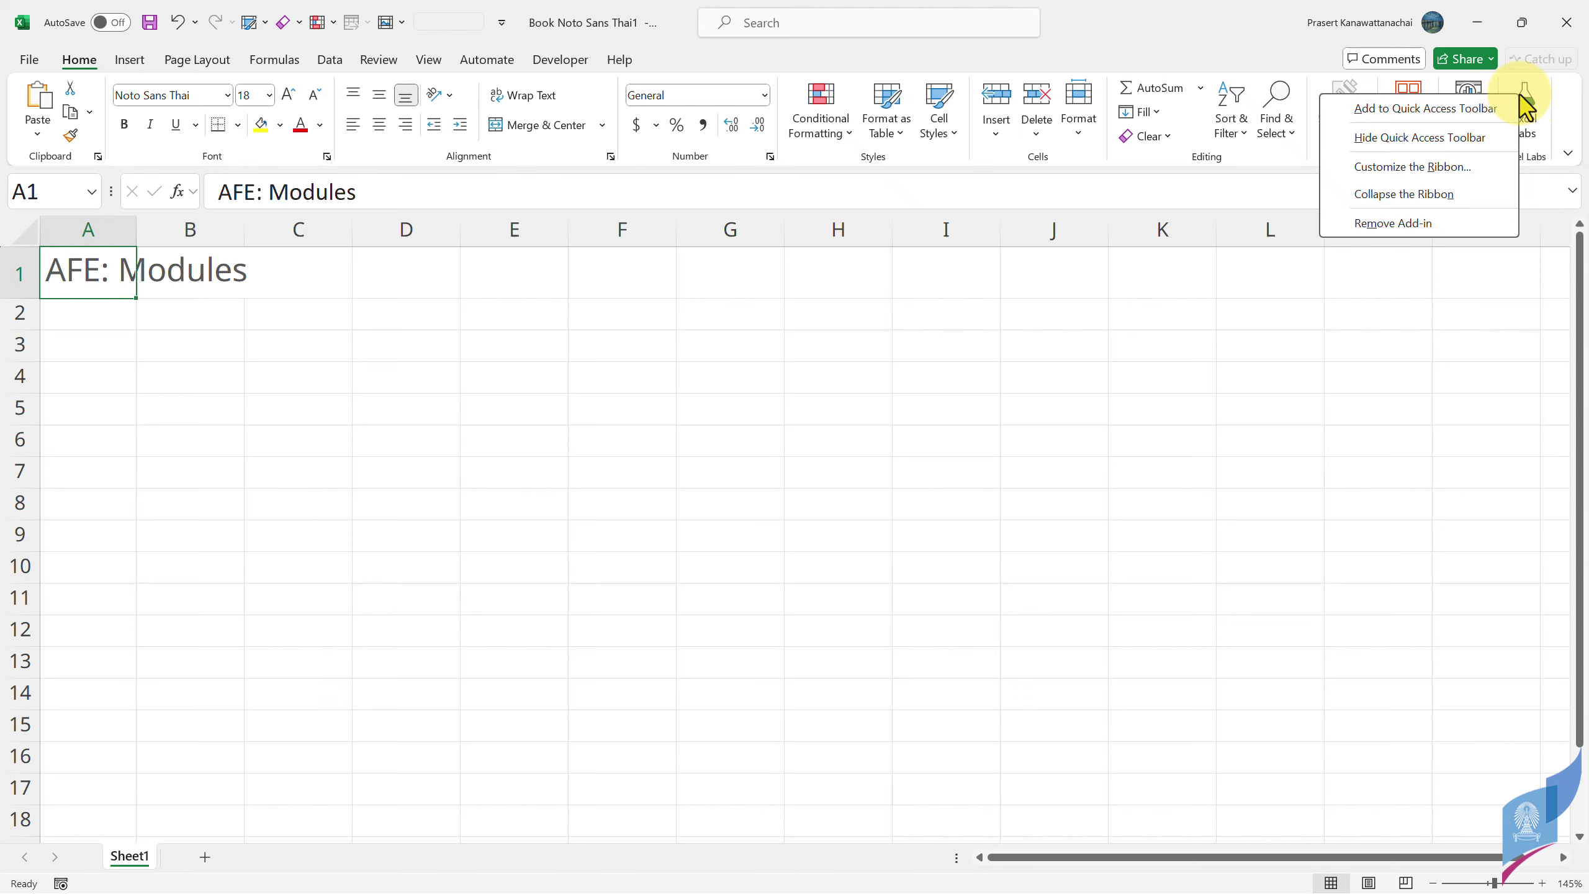
left_click(1399, 223)
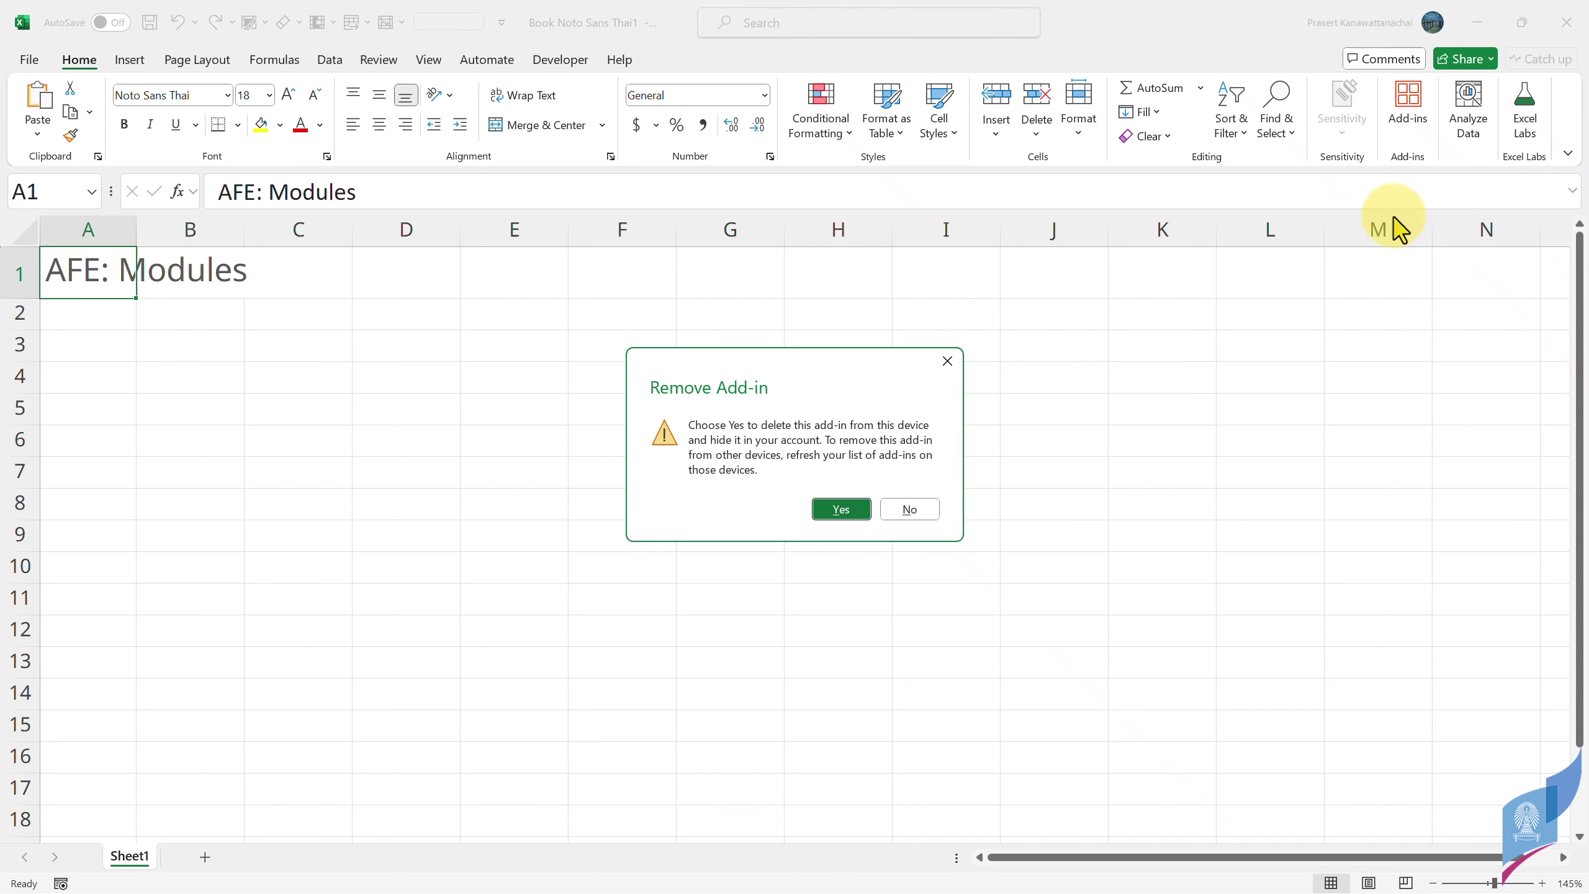
left_click(841, 509)
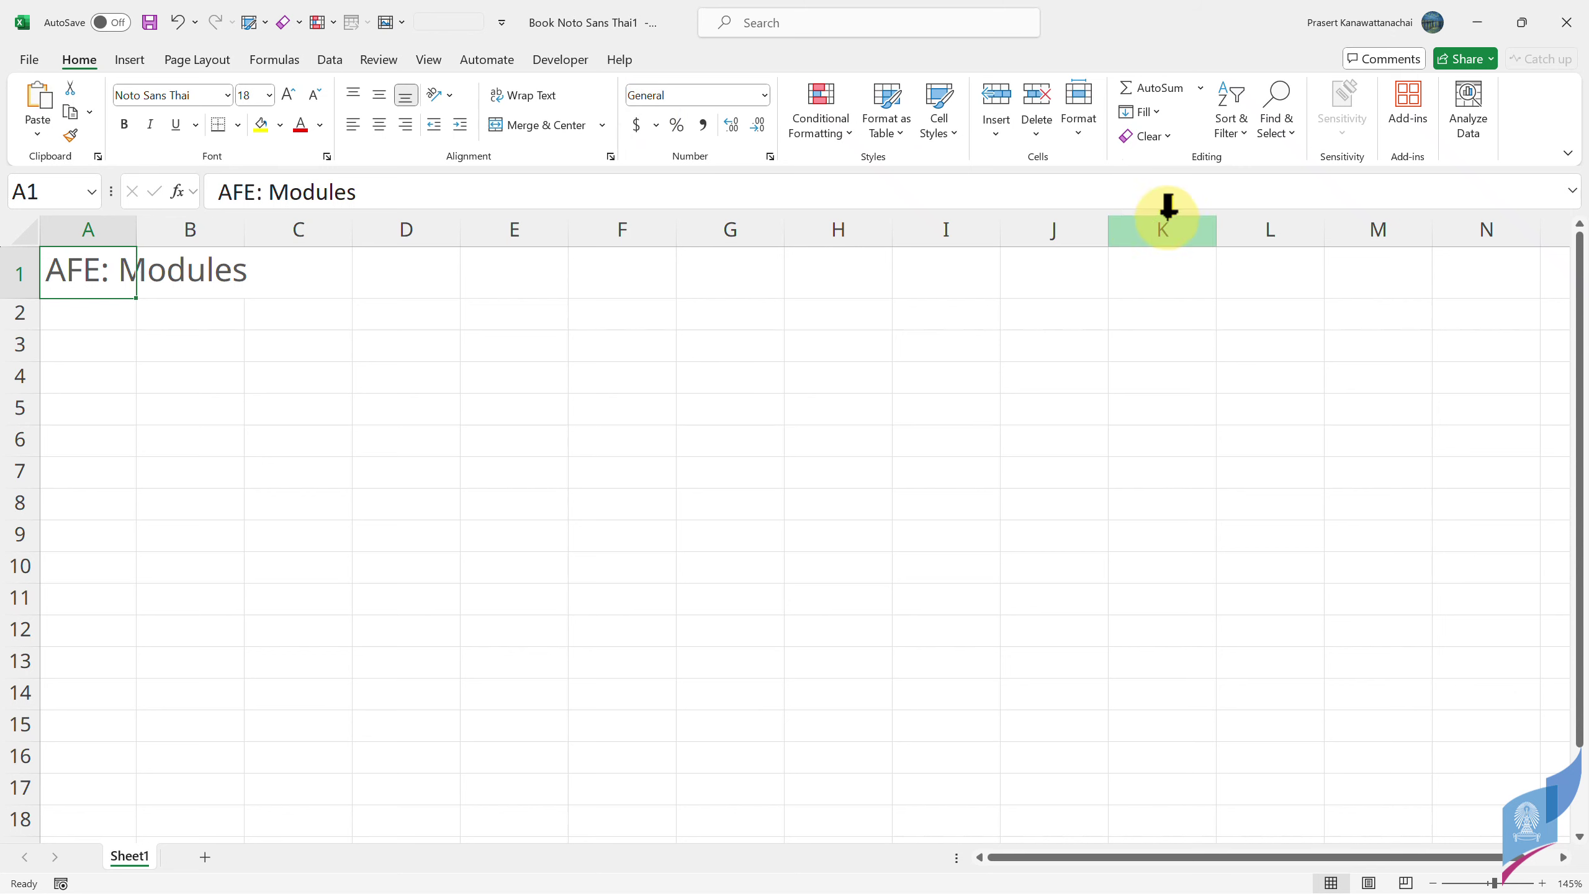
- Reinstall Excel Labs from the Add-ins store by searching 'excel labs', then reopen its pane
left_click(1408, 123)
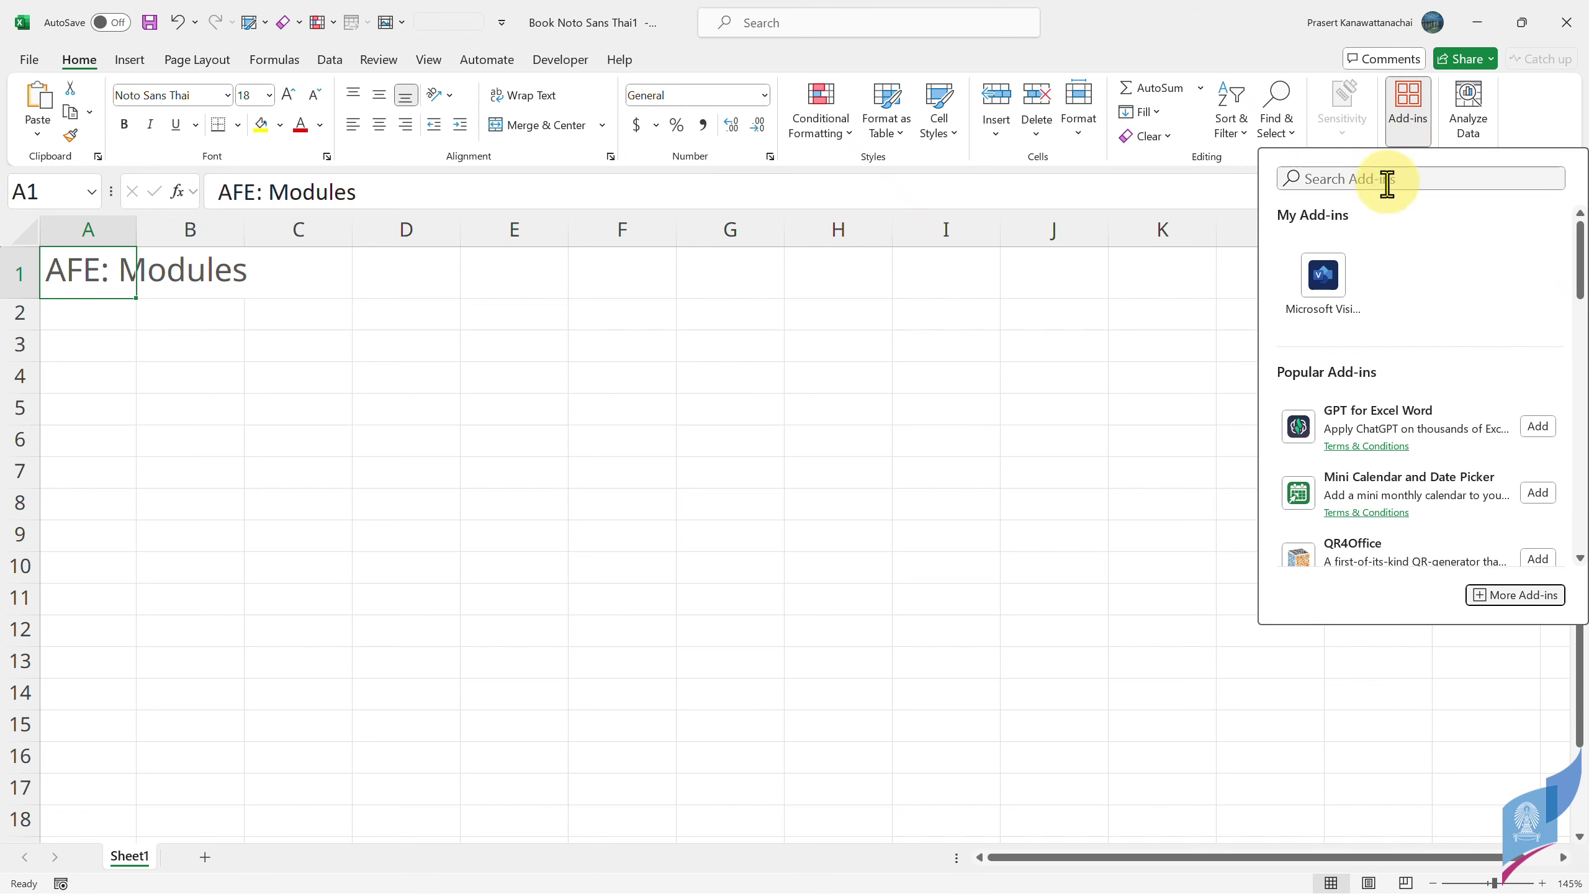
type("excel l")
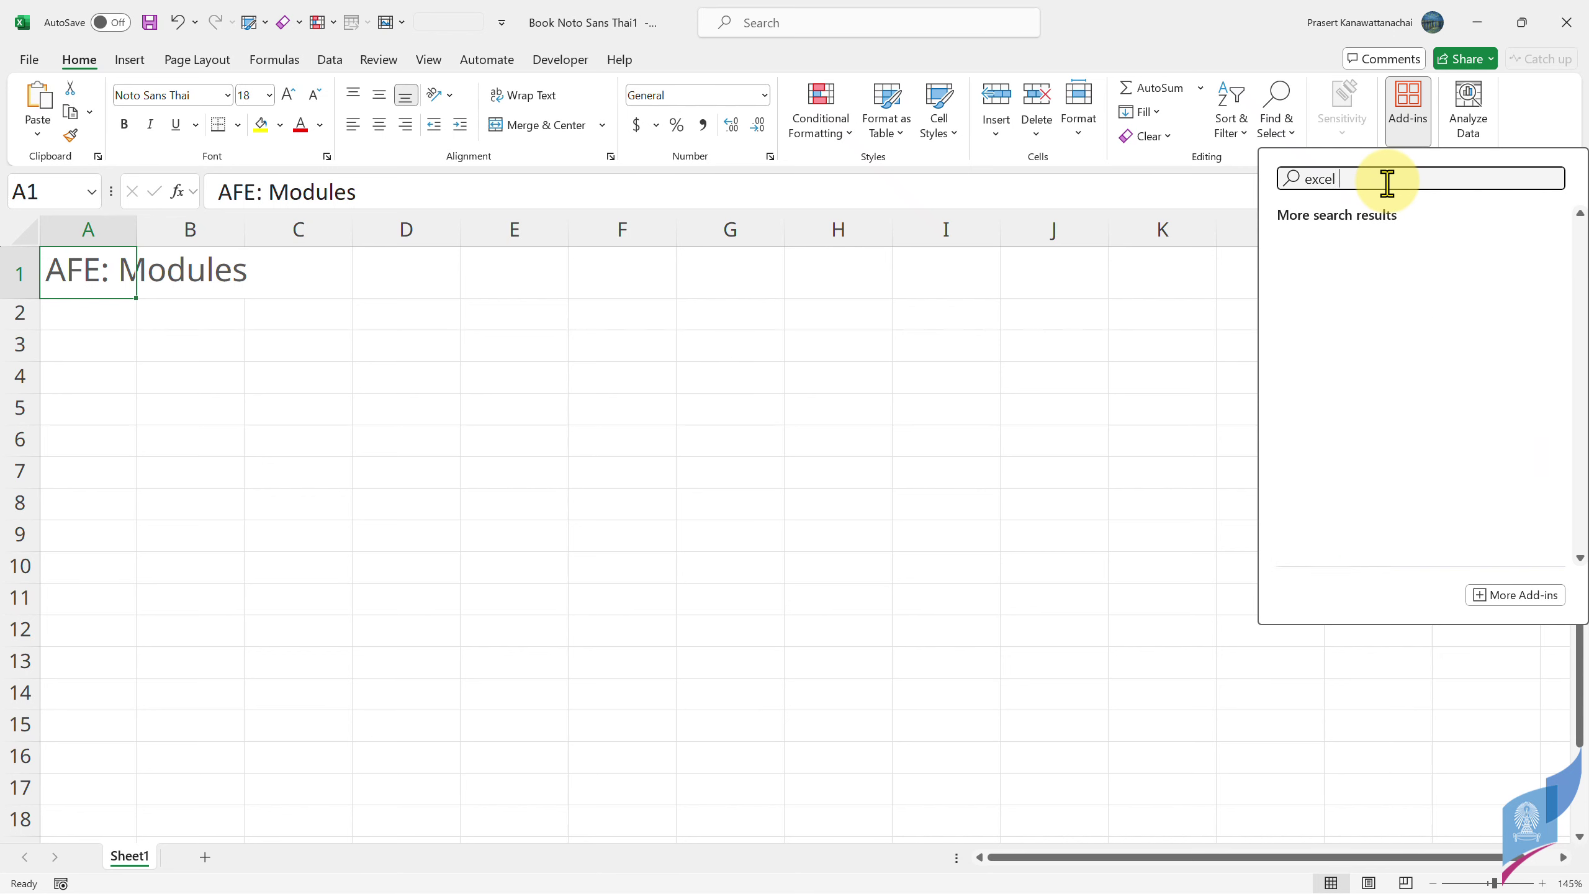
type("abs")
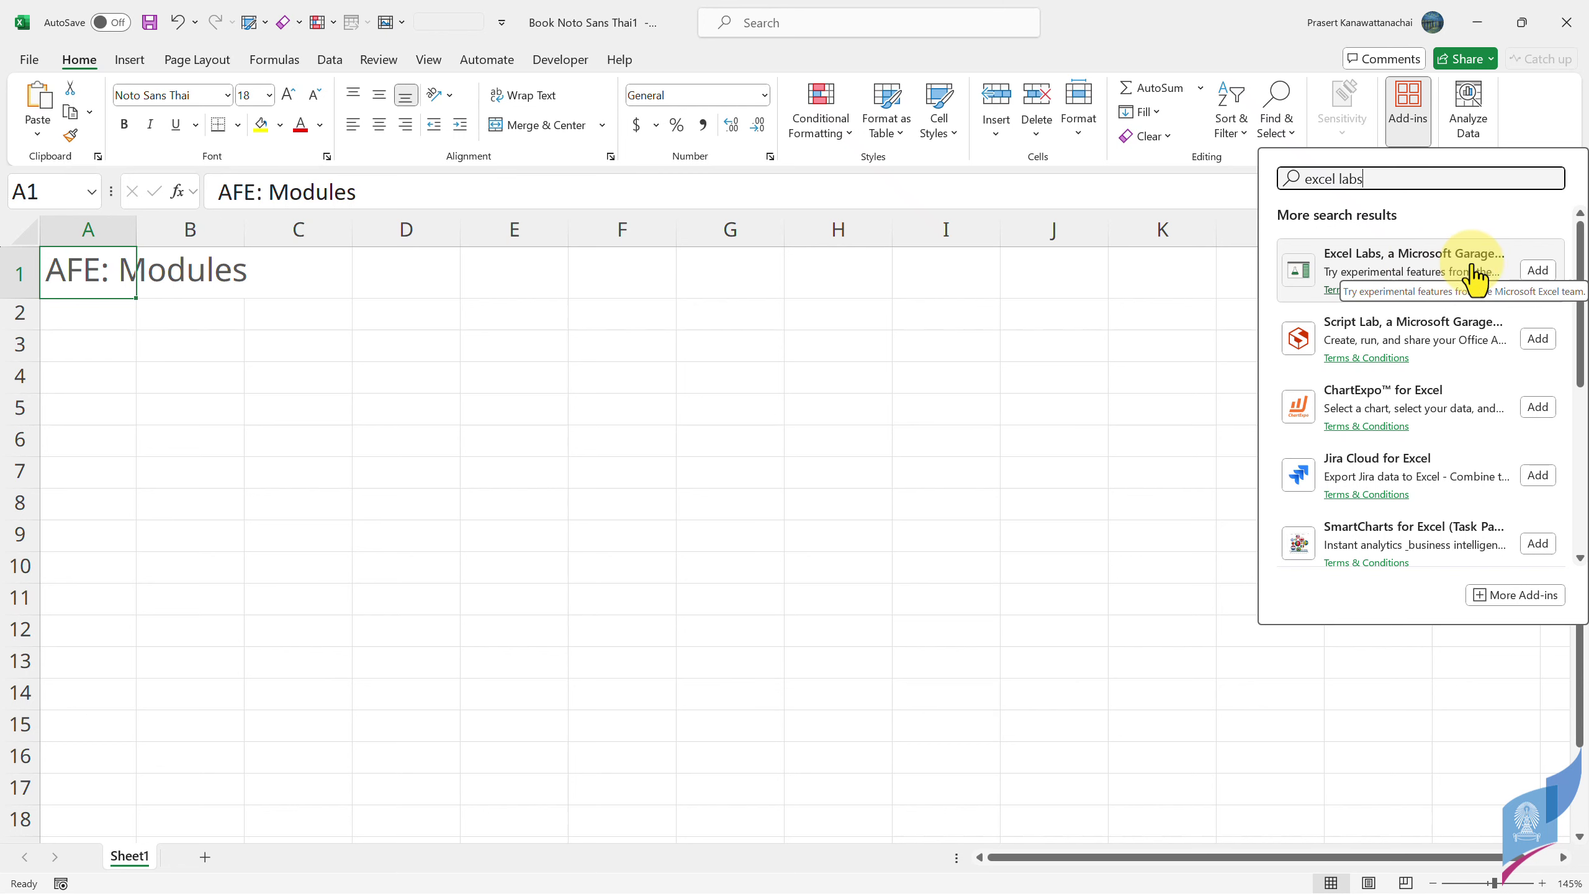
left_click(1535, 272)
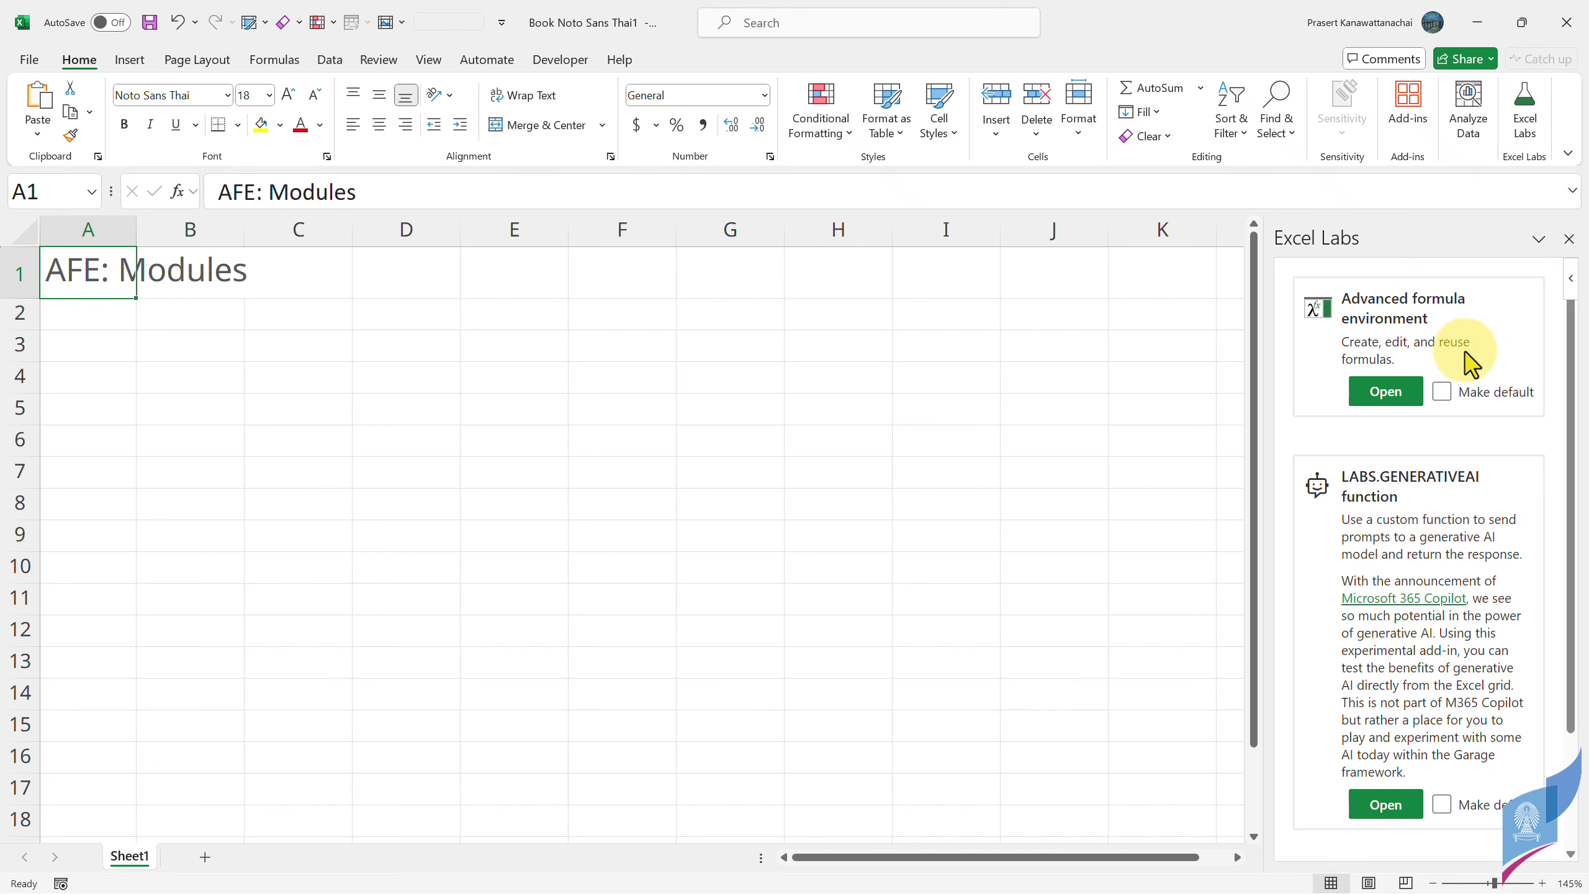
left_click(1569, 239)
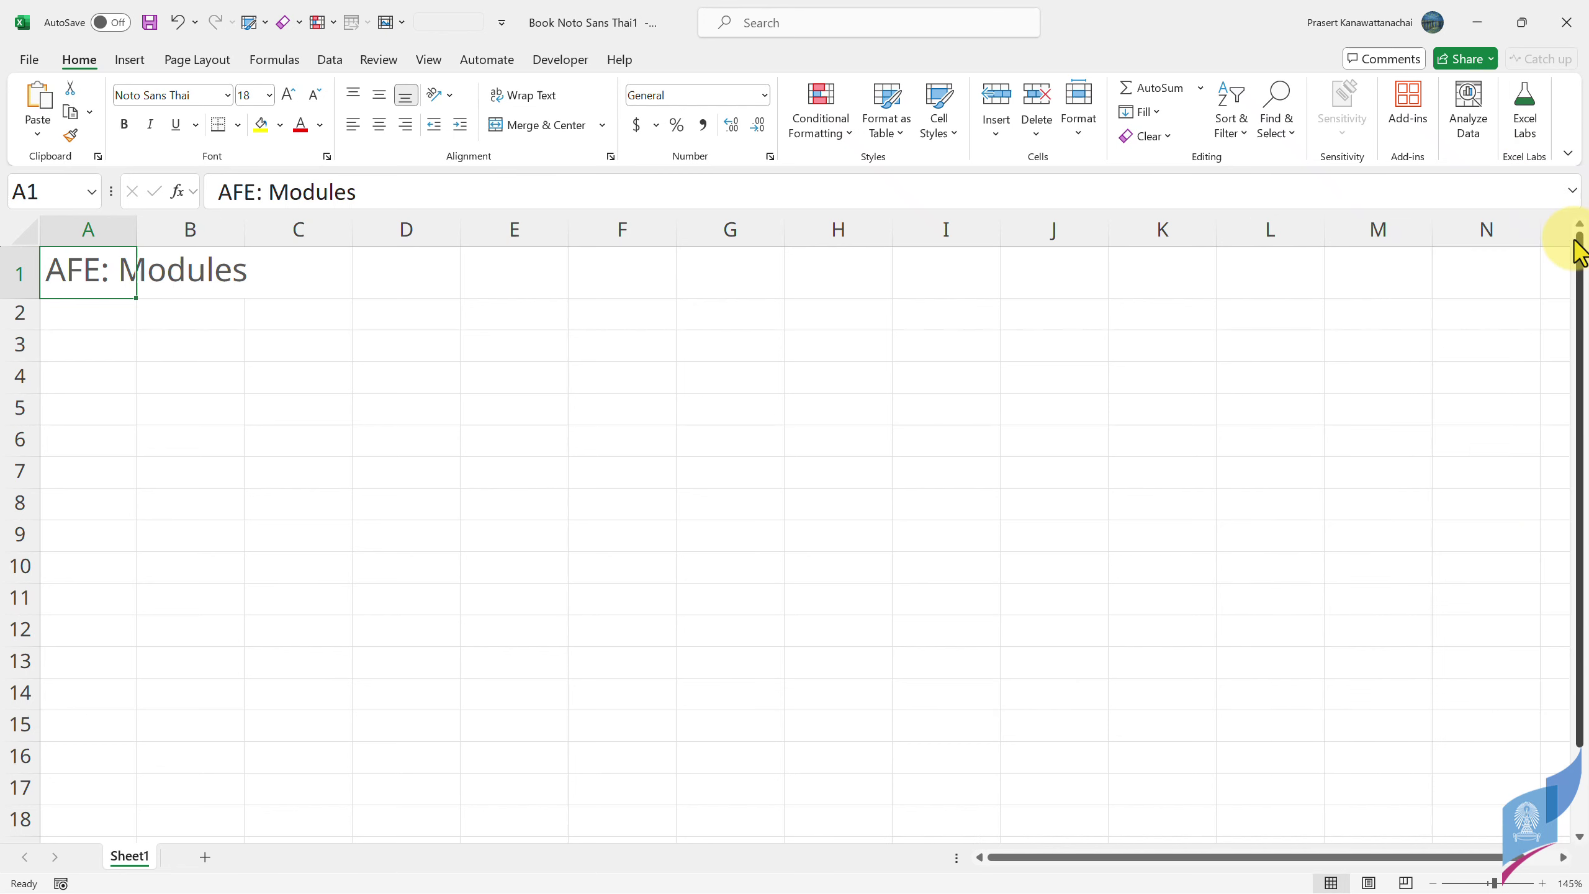
left_click(1524, 110)
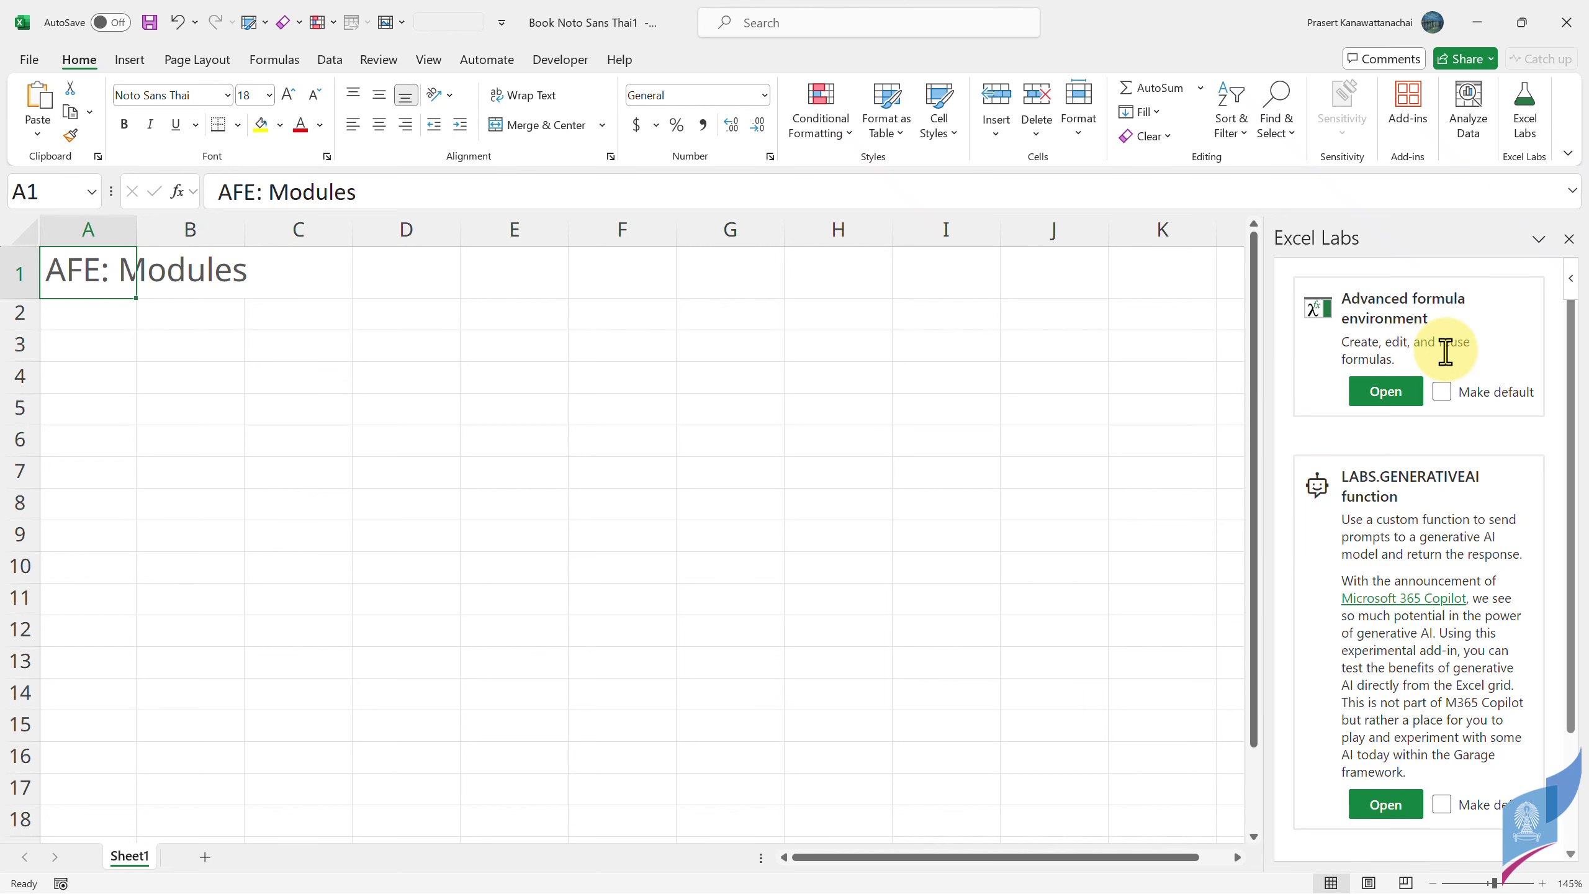
- Enter the labels 'weight (kg.)', 'height (m)' and 'BMI' in B3:B5
left_click(195, 350)
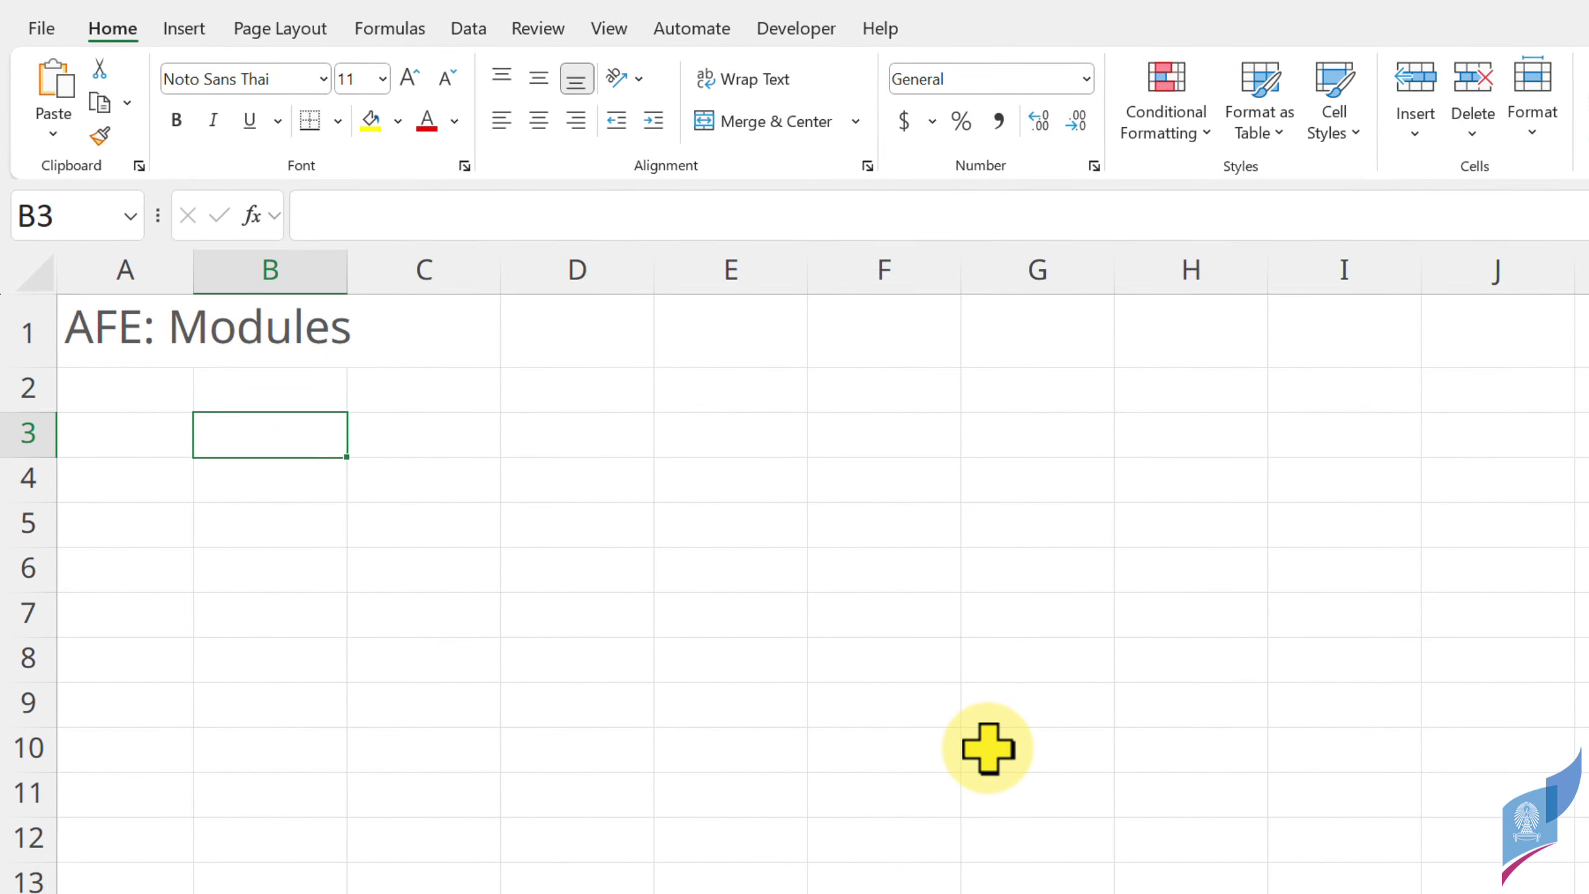
type("we")
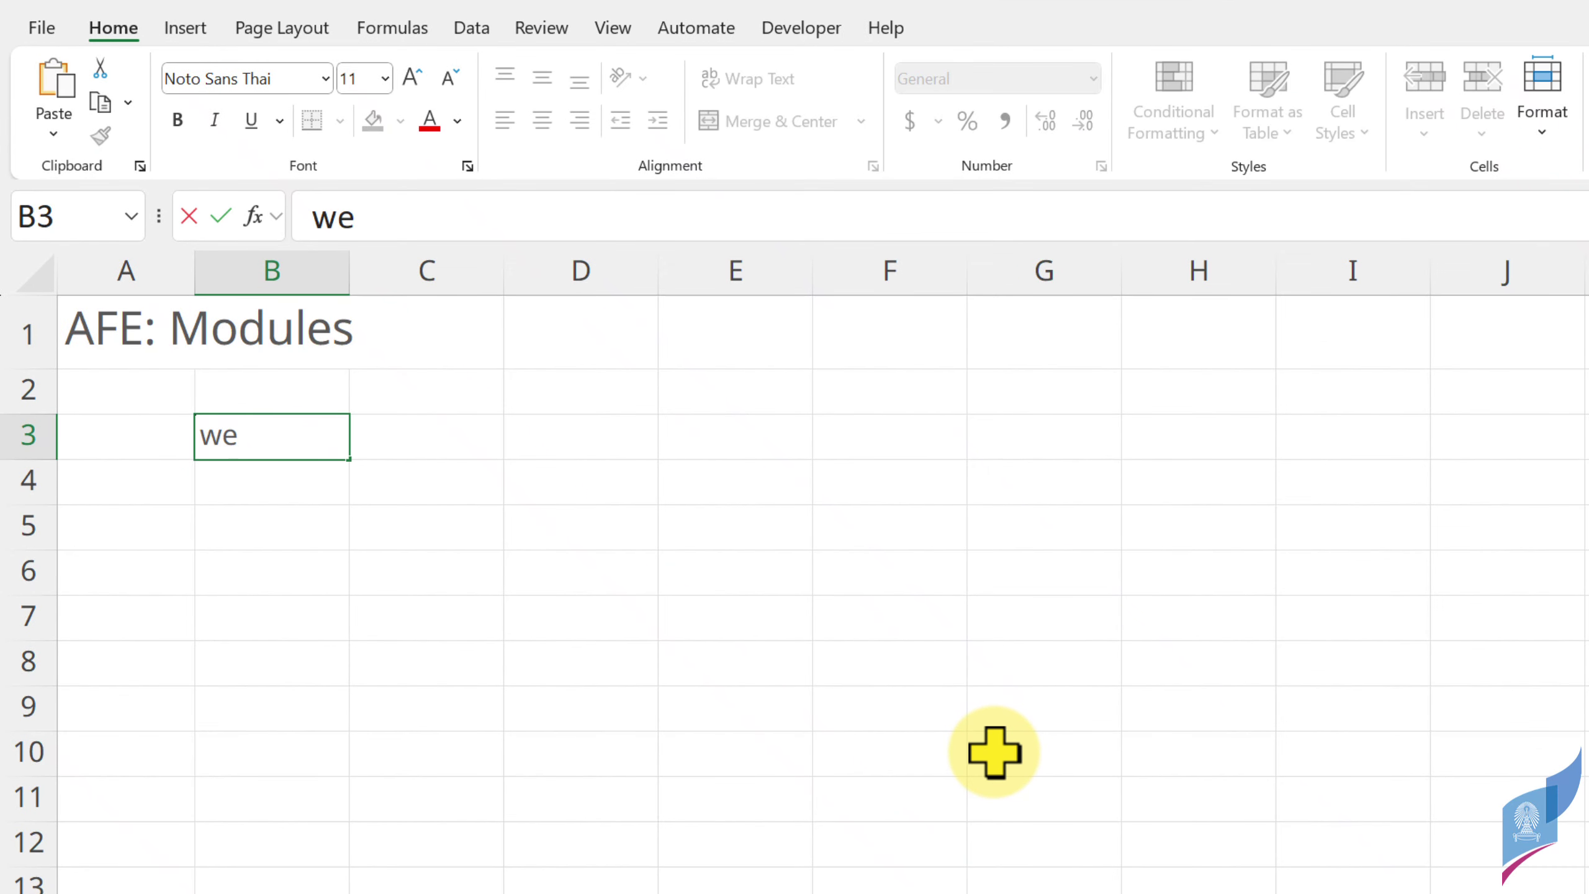
type("ight ")
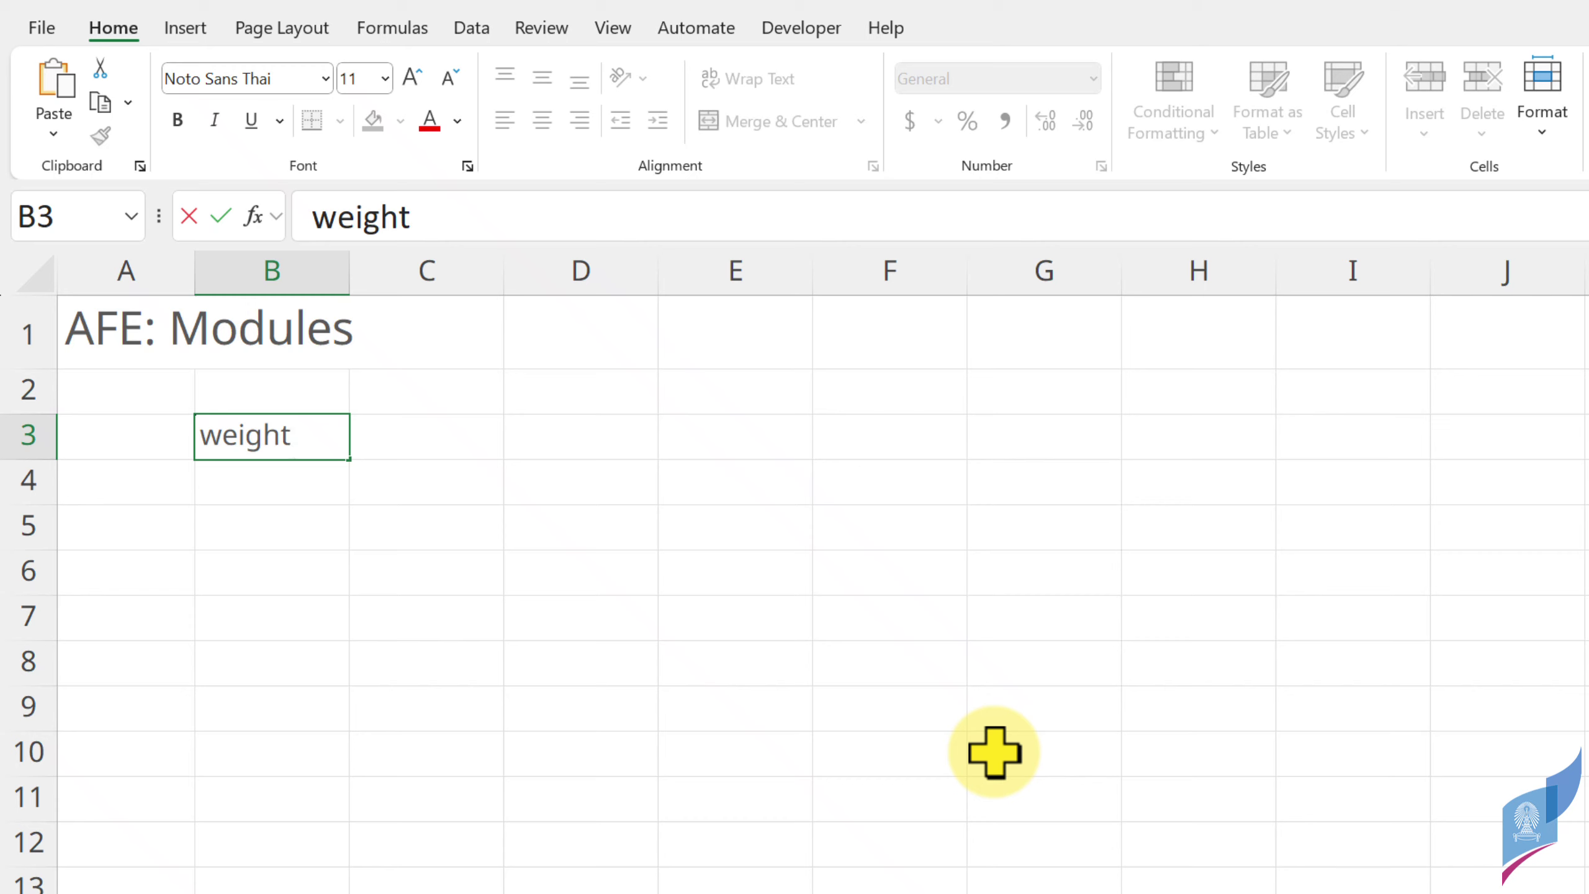
type("(kg")
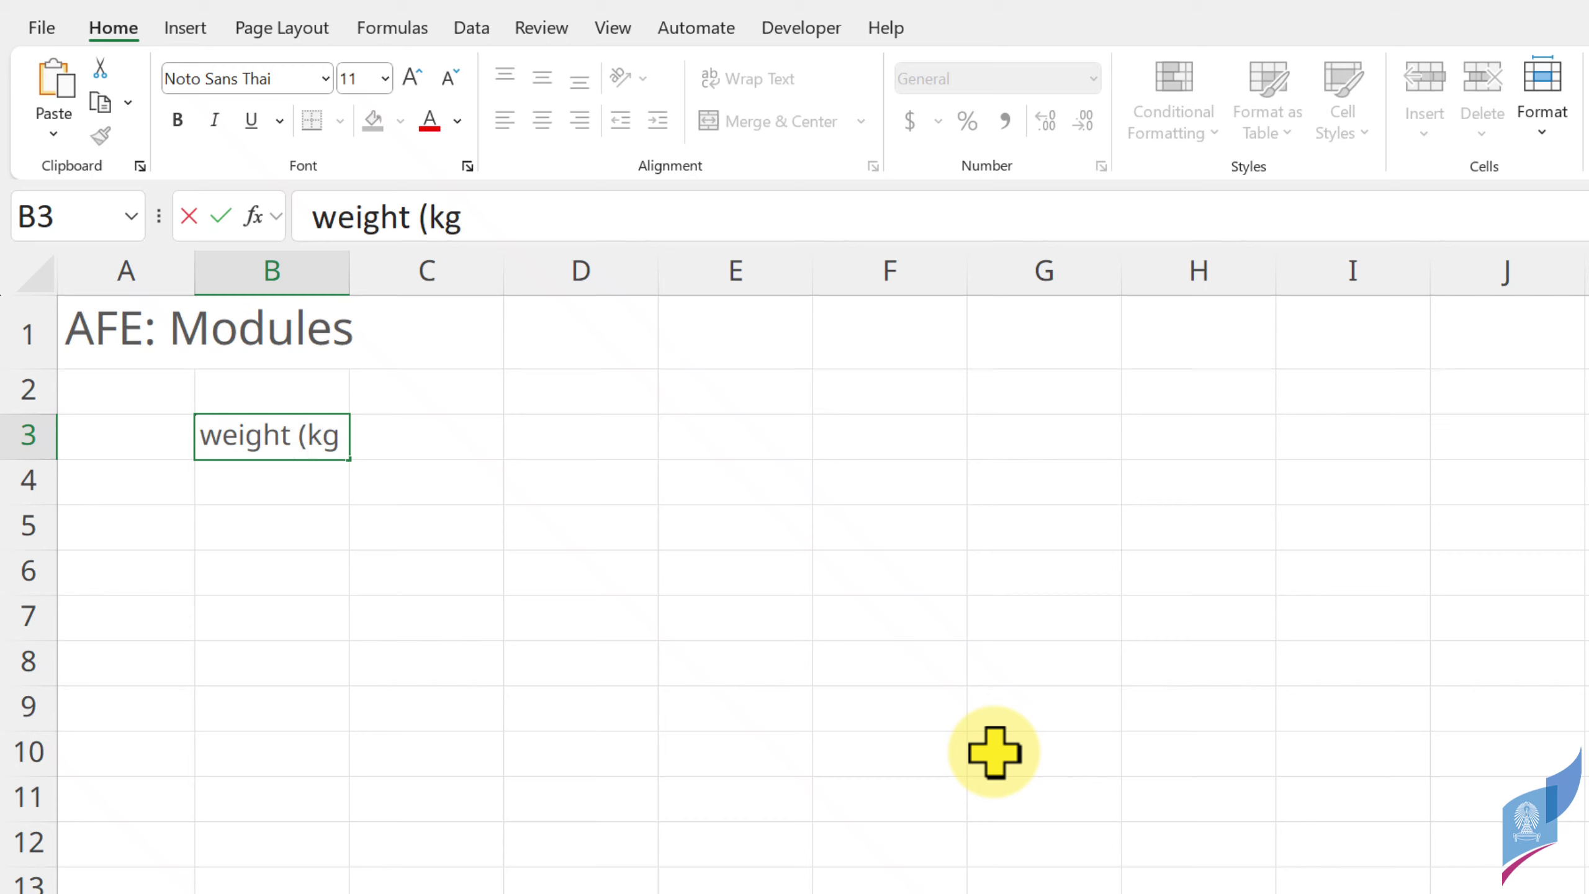
type(".)")
key("Return")
type("hei")
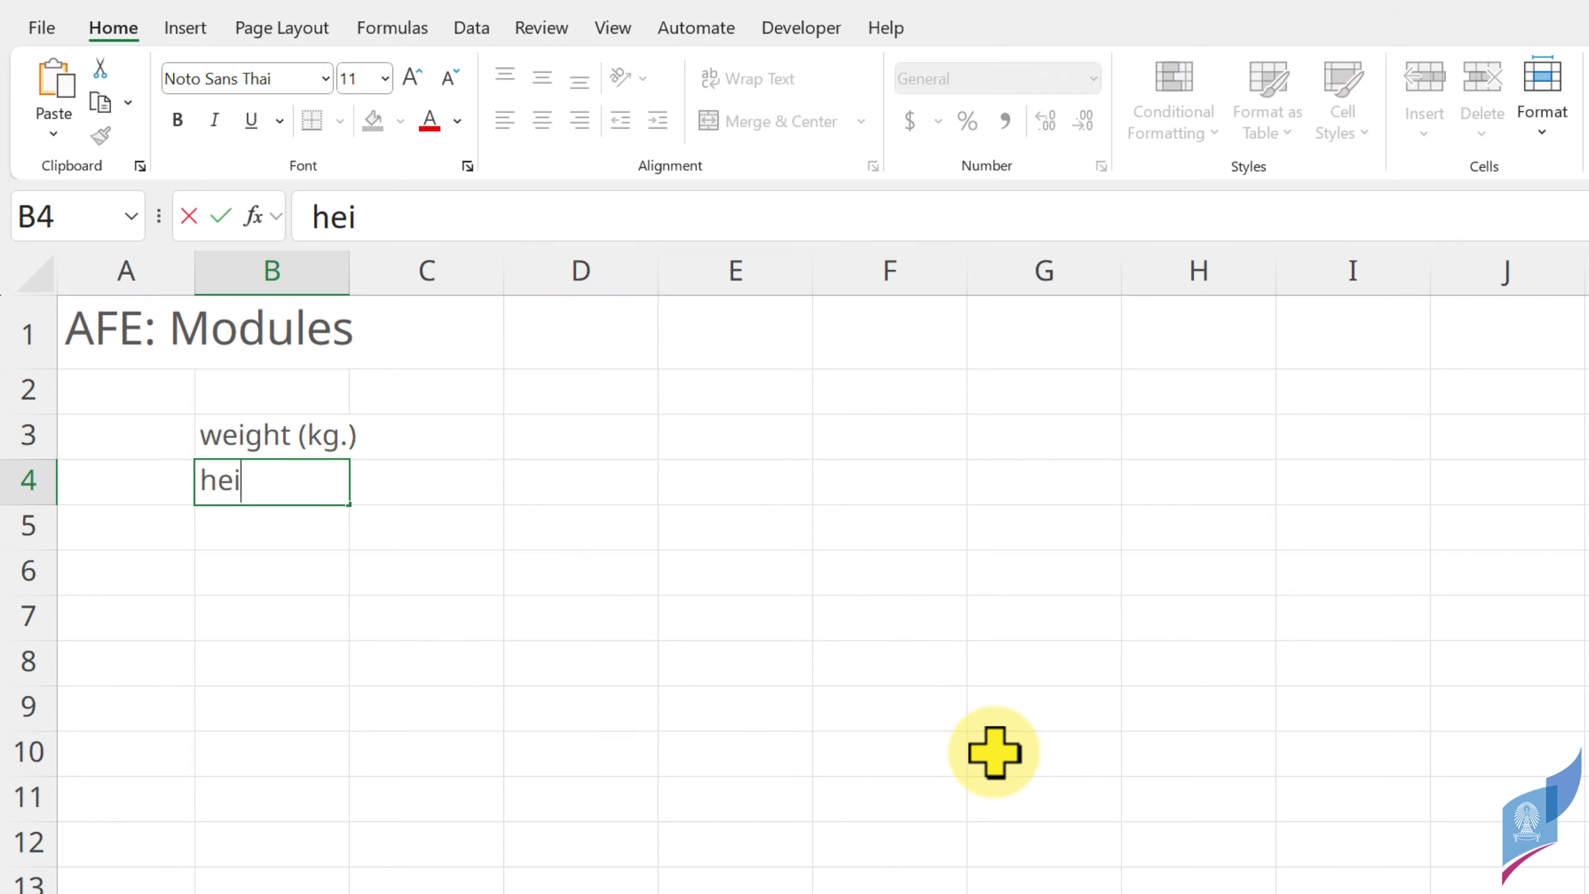
type("ght (")
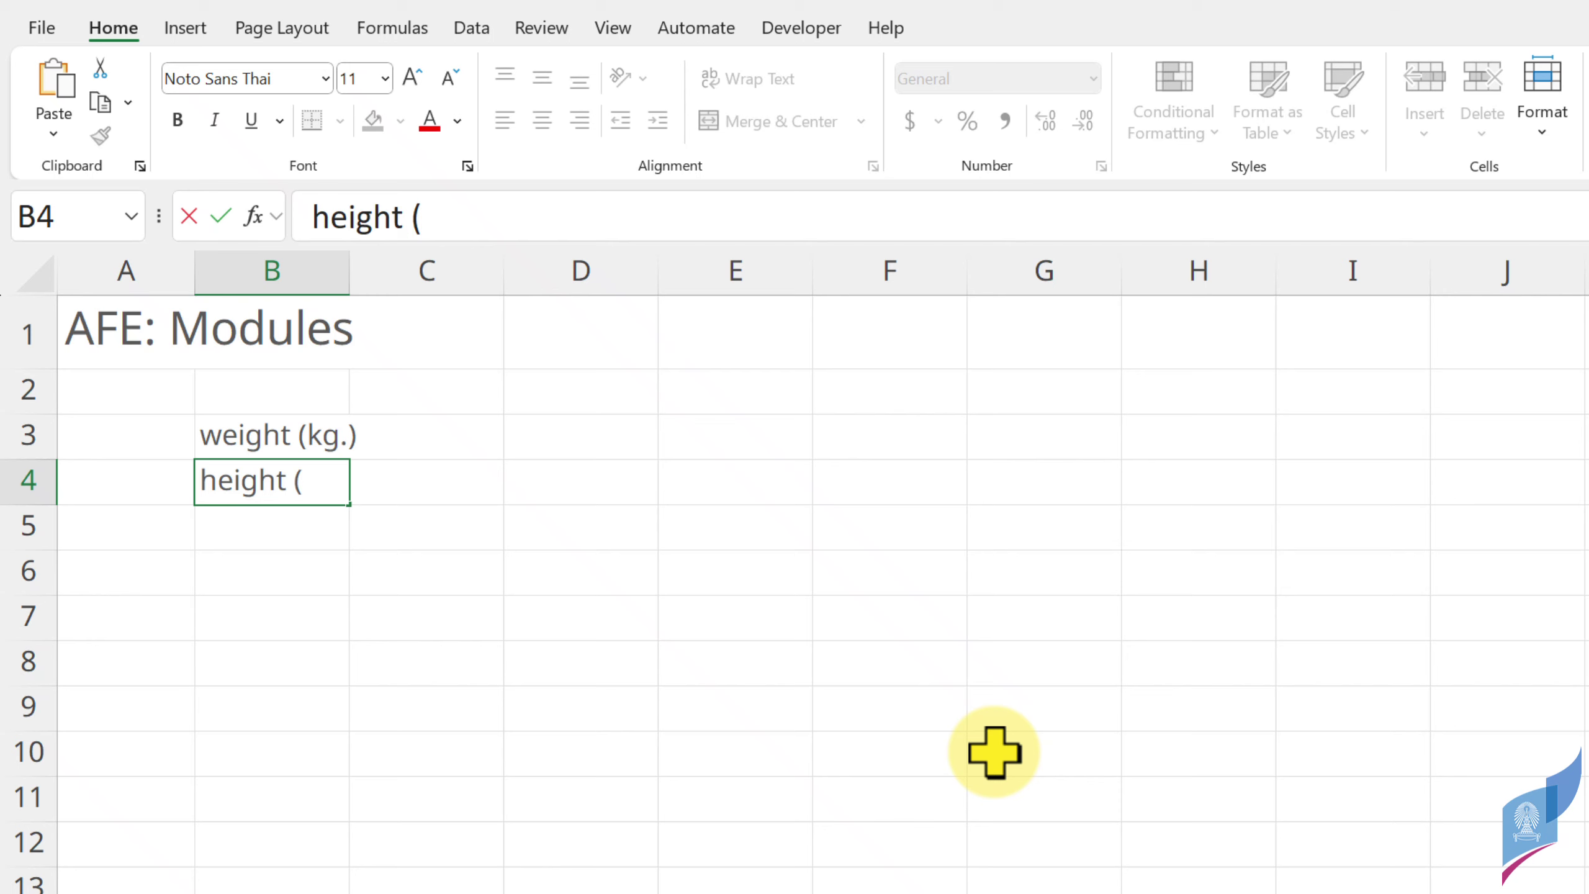
type("m)")
key("Return")
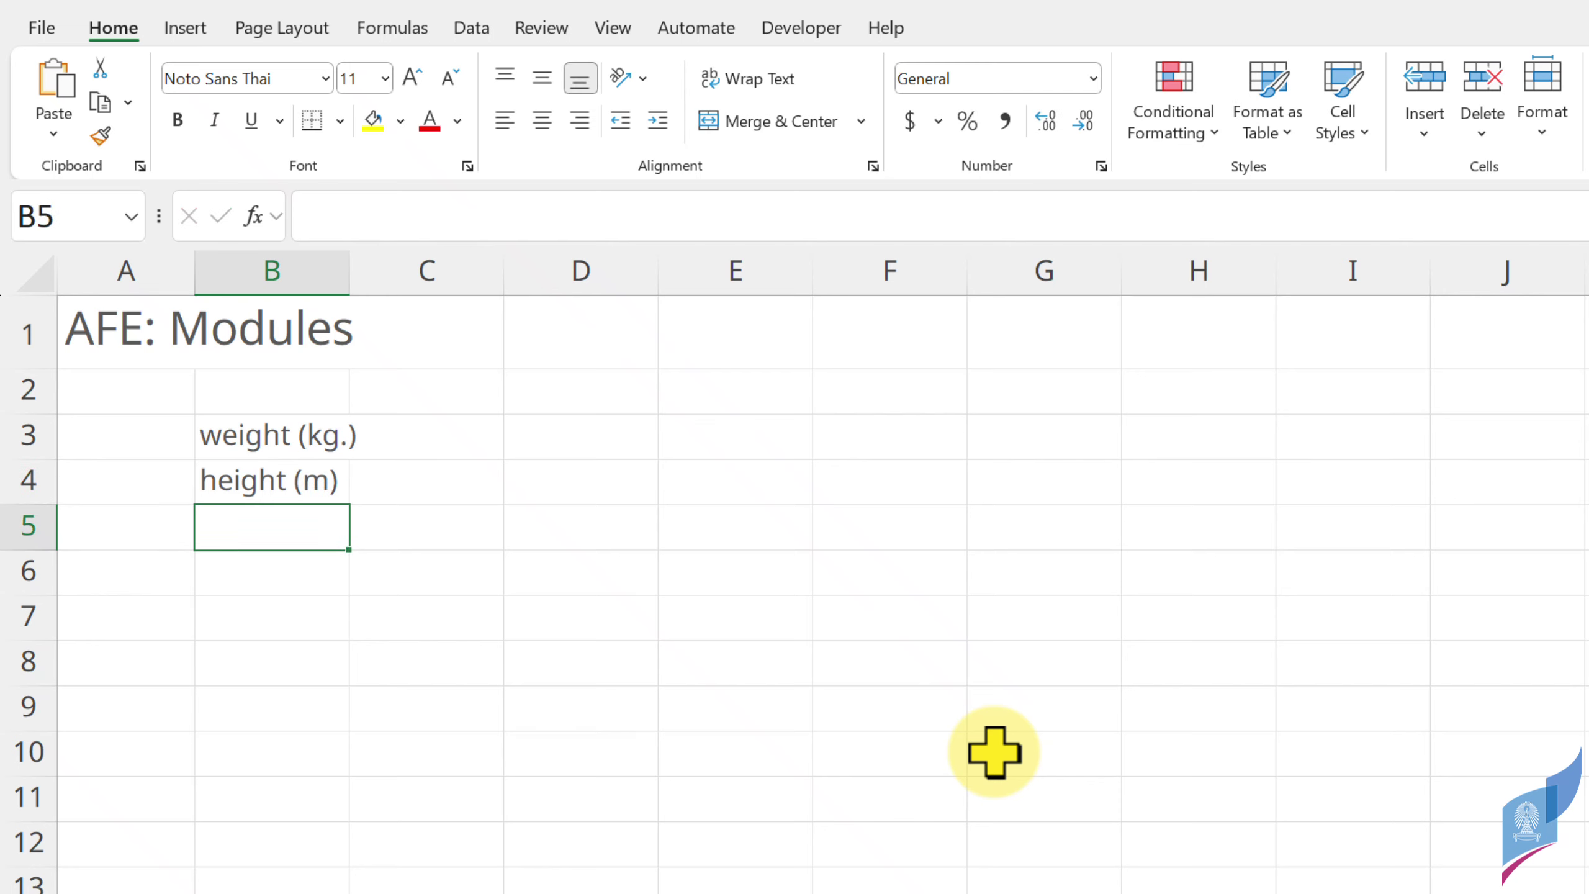
type("BMI")
key("Return")
- Enter weight 70 in C3 and height 1.70 in C4
key("Up")
key("Up")
key("Up")
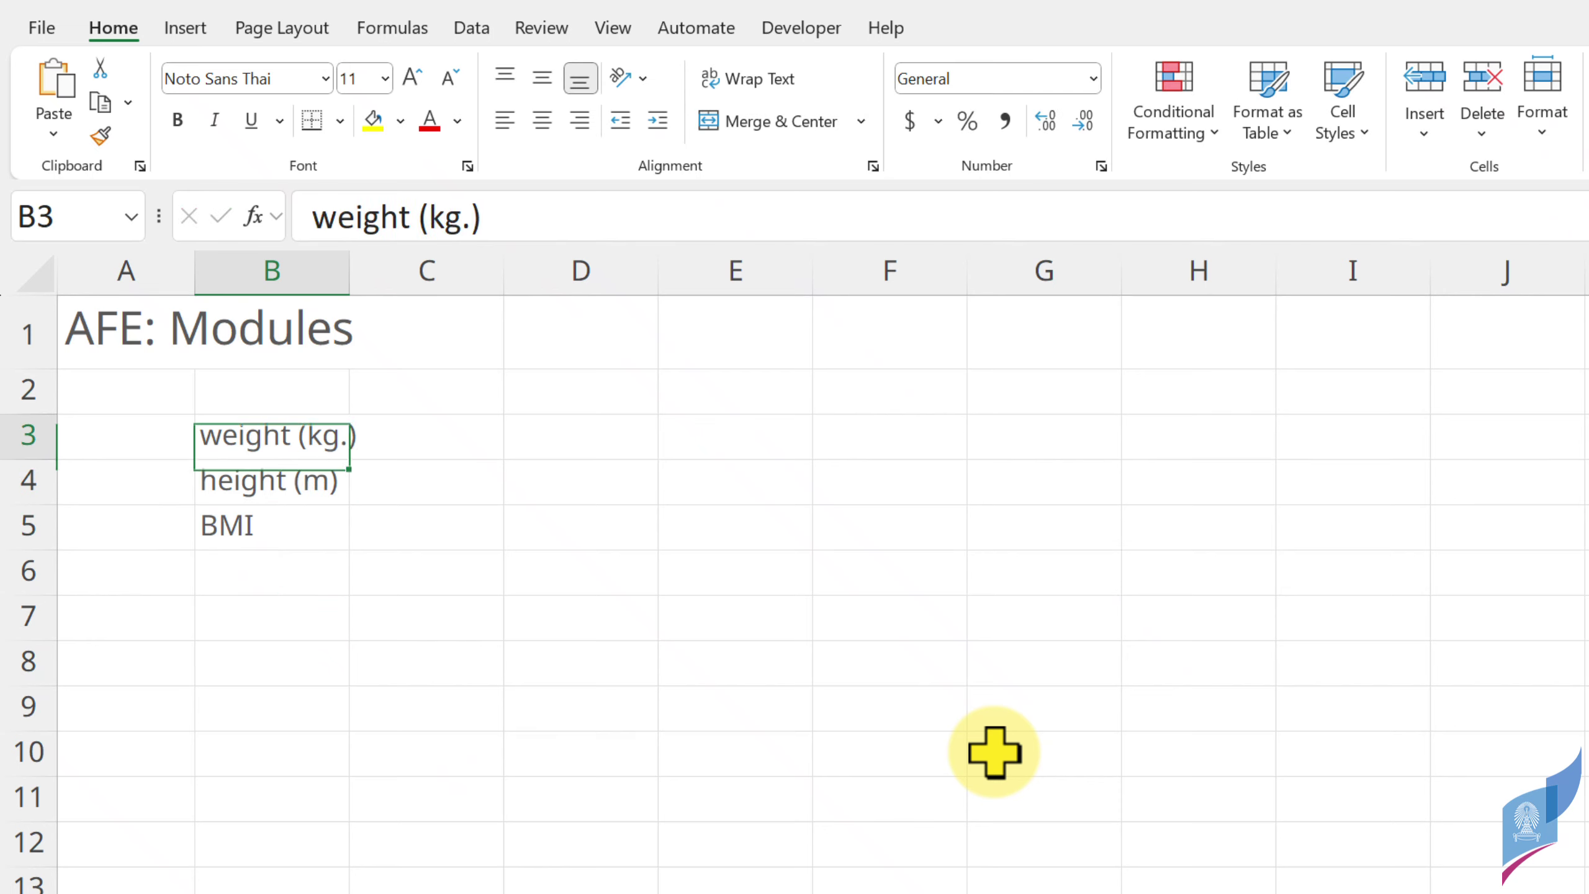
key("Right")
type("70")
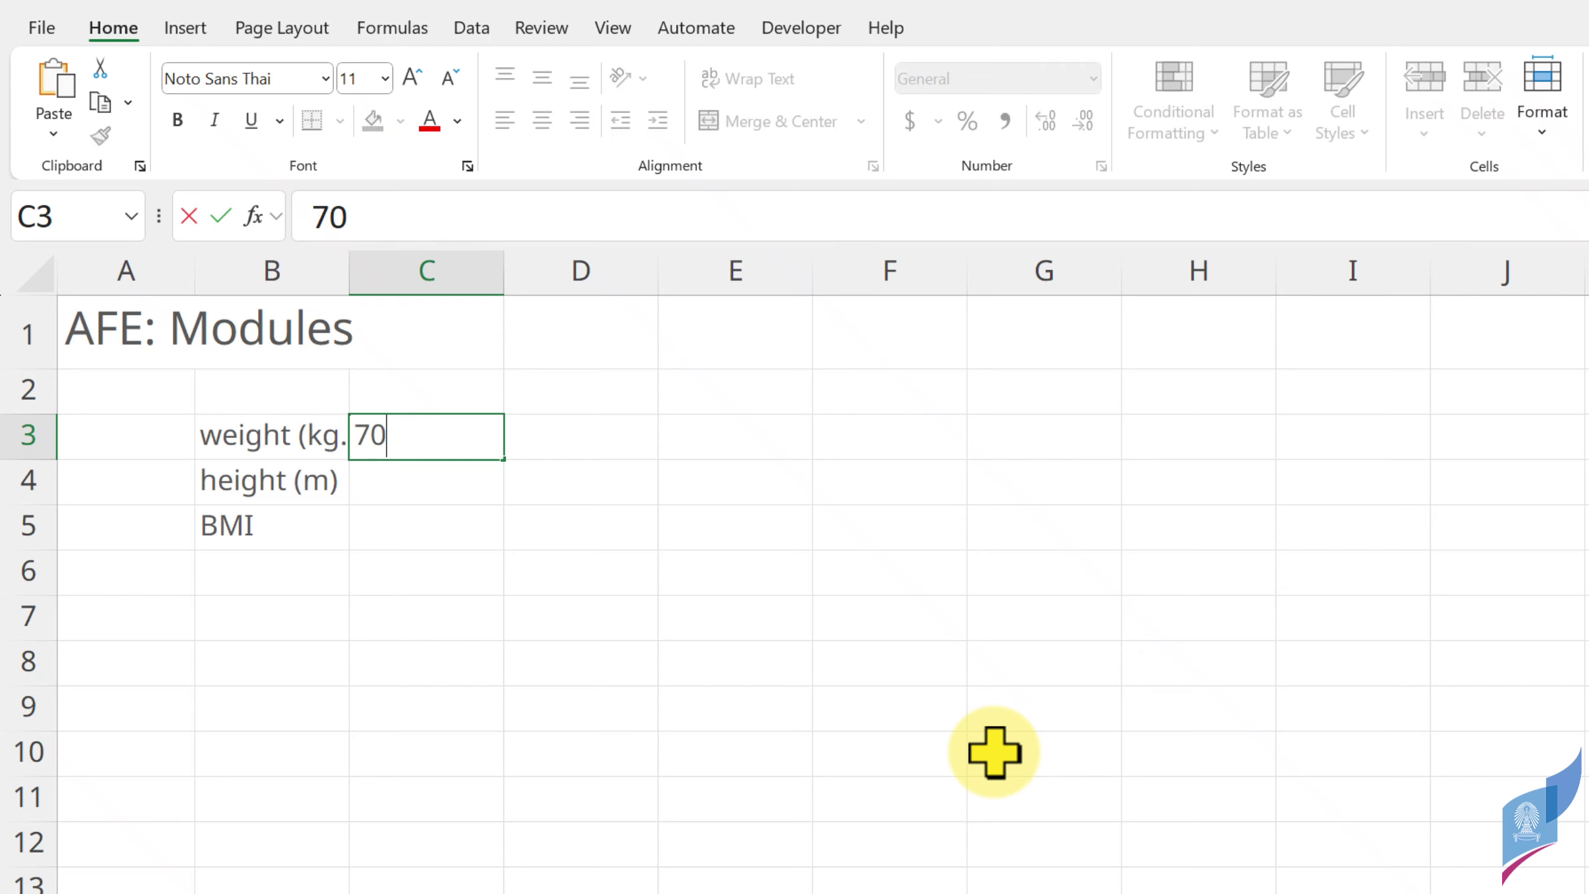
key("Return")
type("1.")
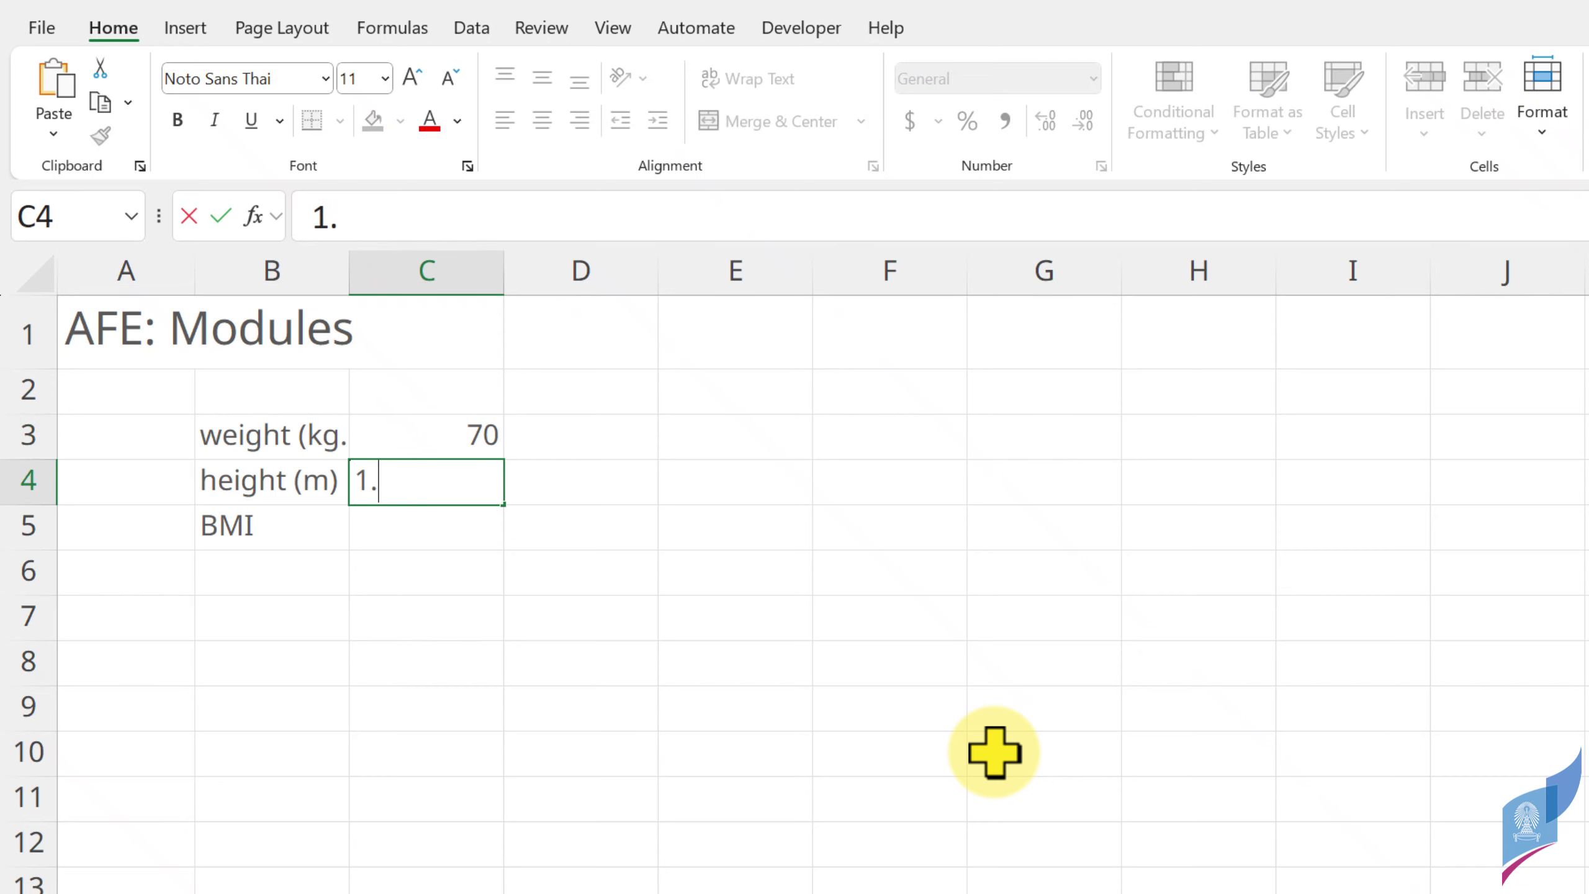
type("70")
key("Return")
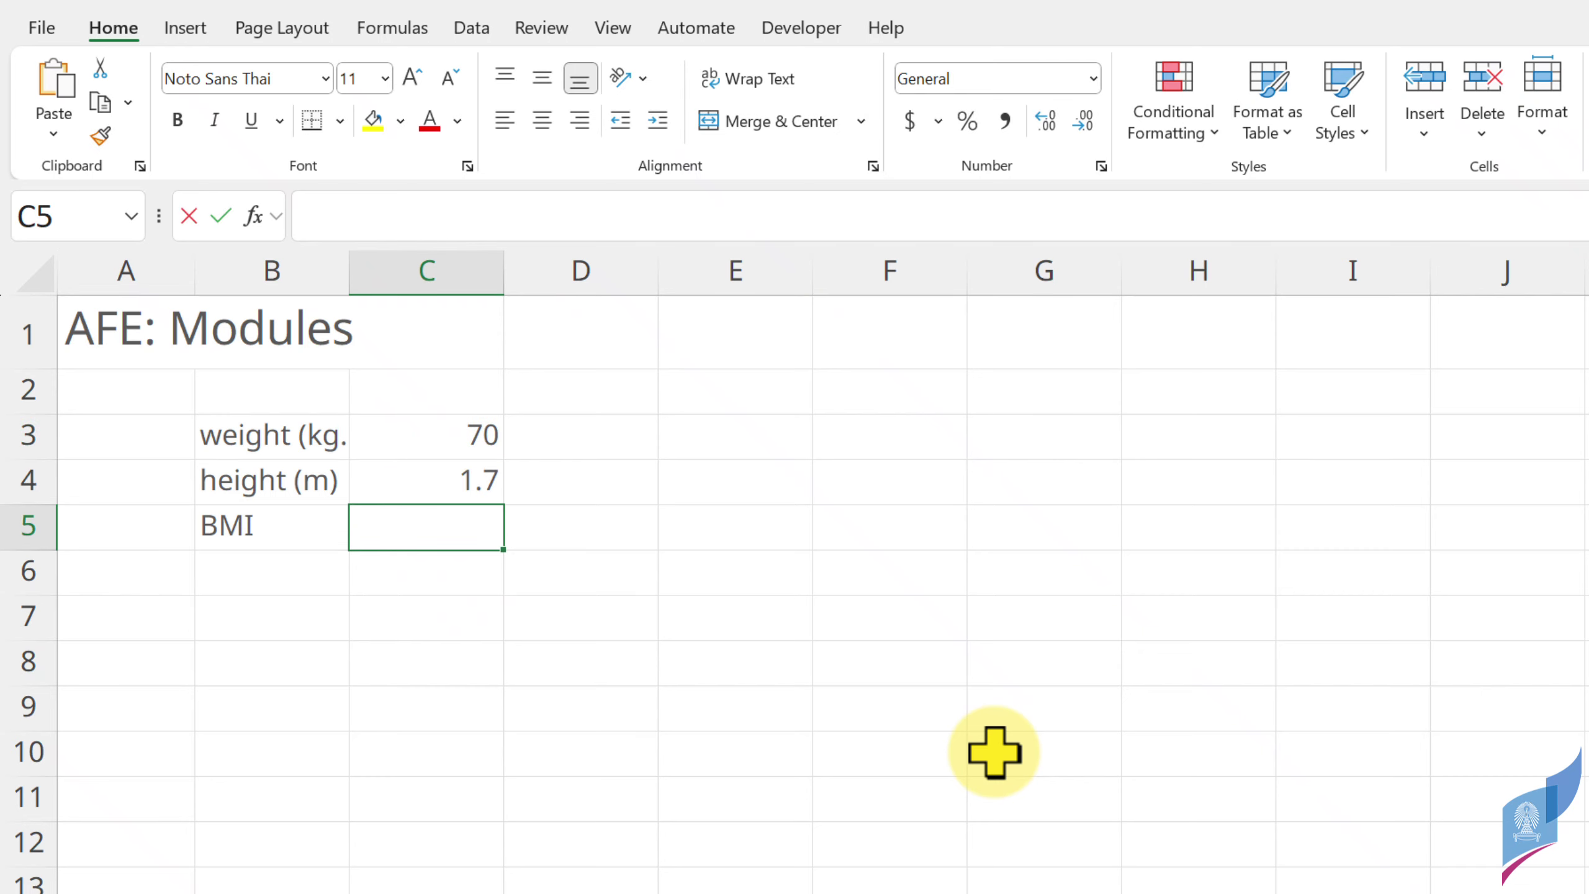
- Enter the BMI formula =C3/C4^2 in C5, giving 24.221453
type("=")
key("Up")
key("Up")
type("/")
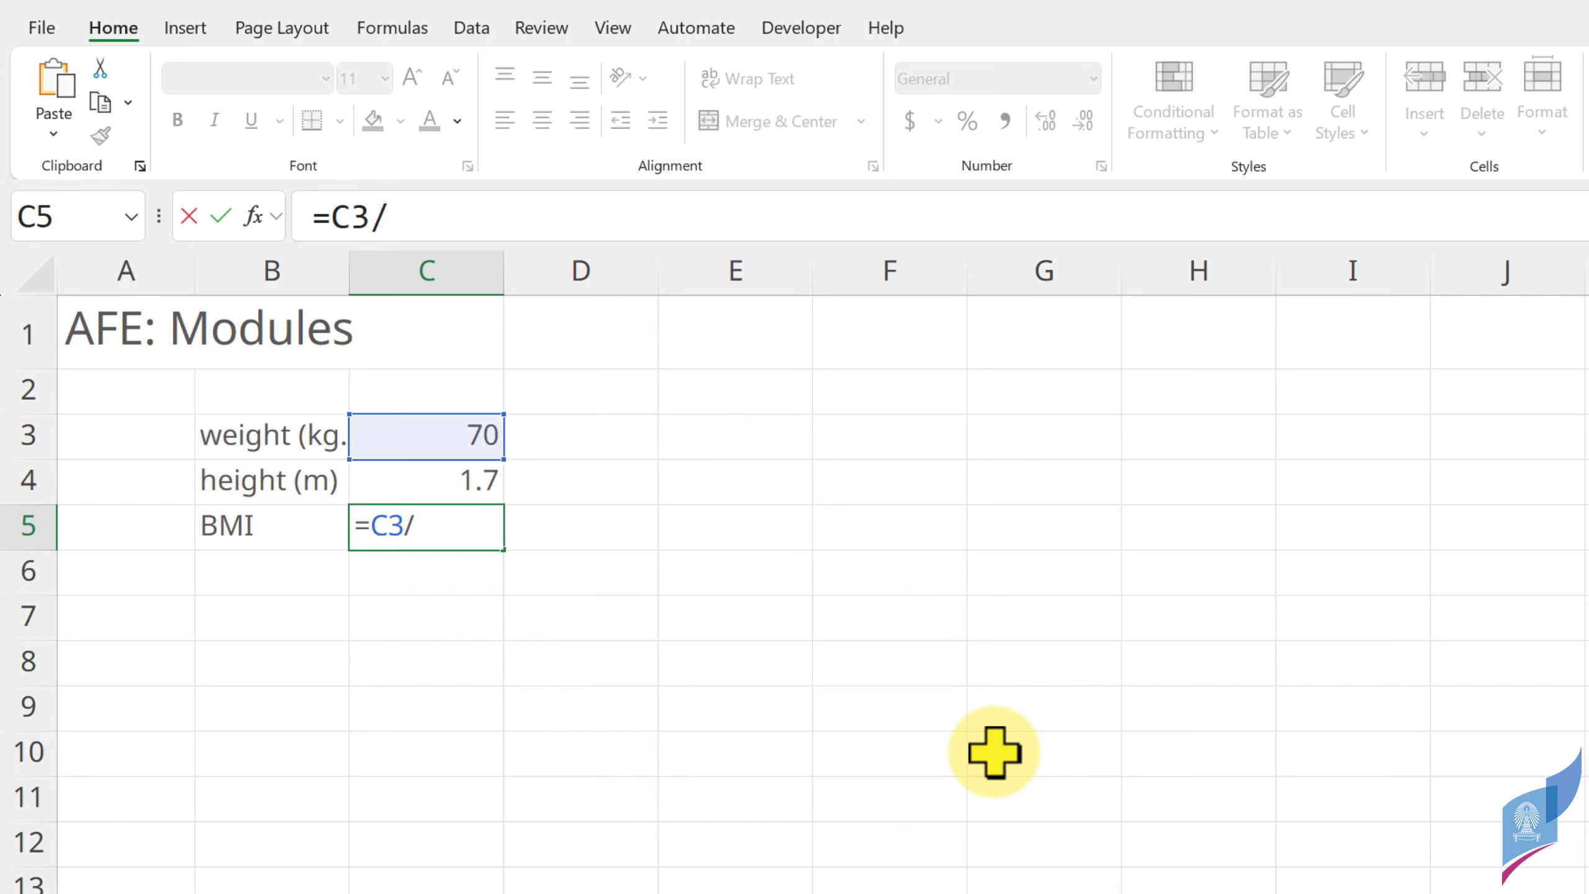
key("Up")
type("^2")
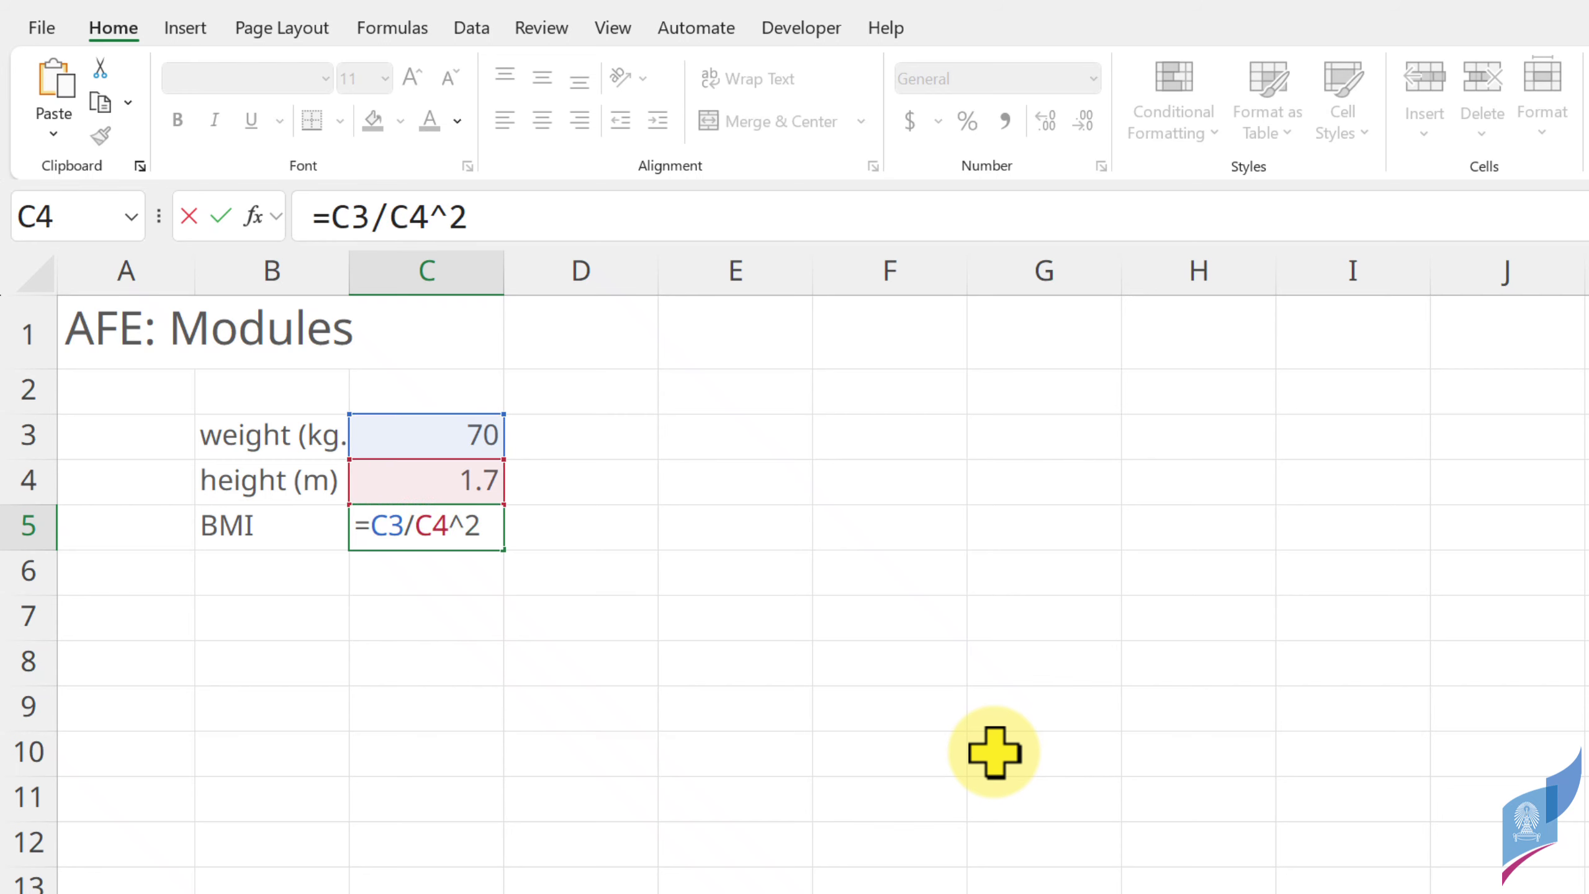
key("Return")
key("Up")
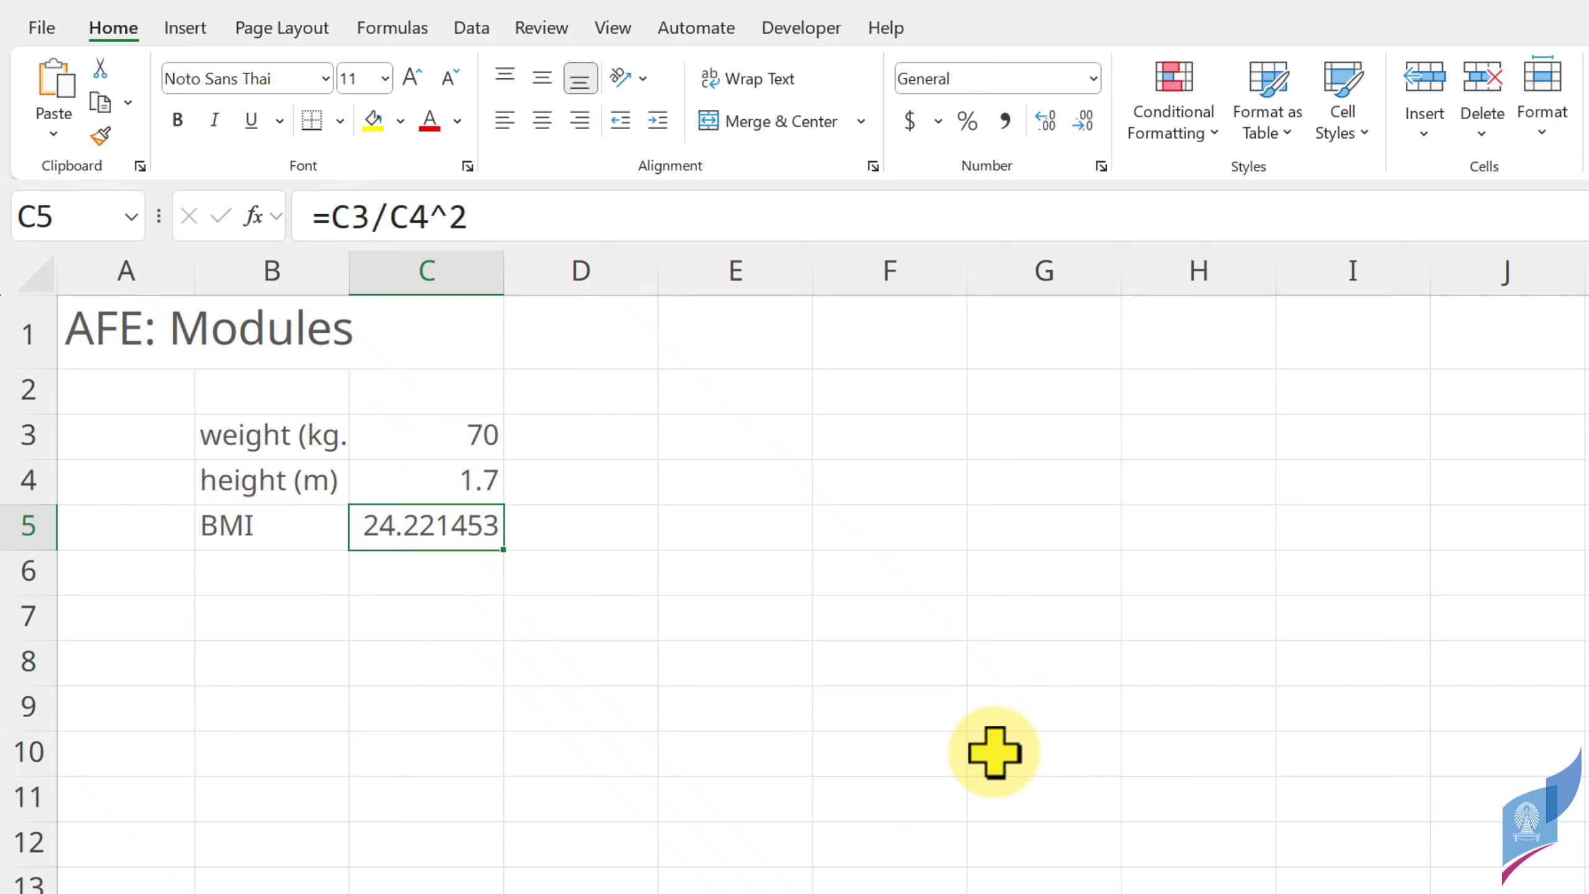
key("Down")
key("Up")
key("Down")
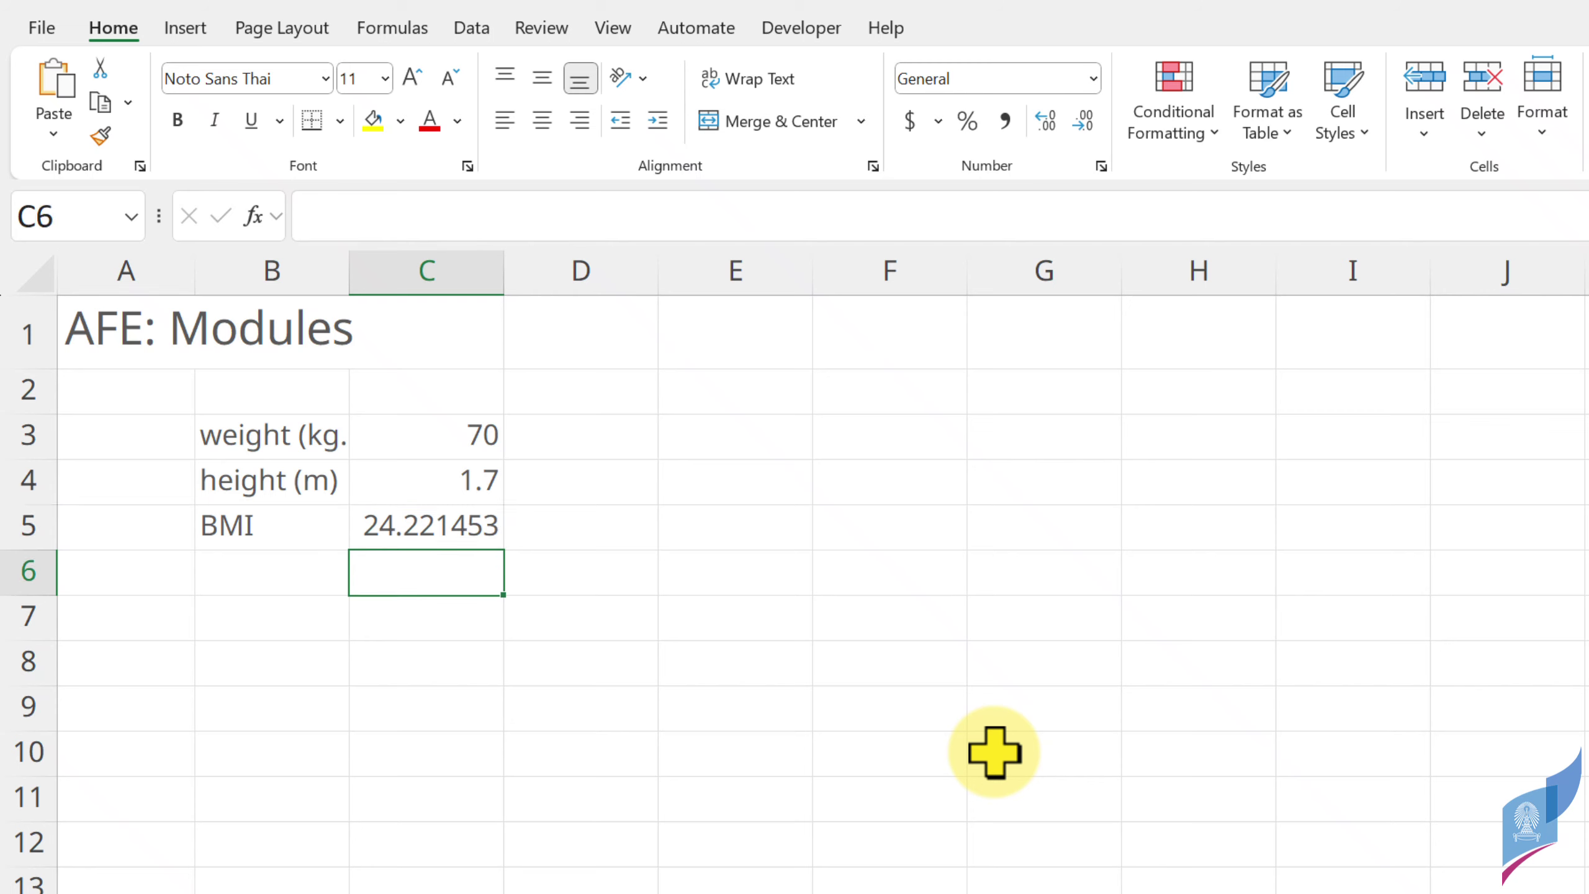
- Enter =LAMBDA(w,h,w/h^2) in C6, then reopen C6's formula for editing
type("=lamb")
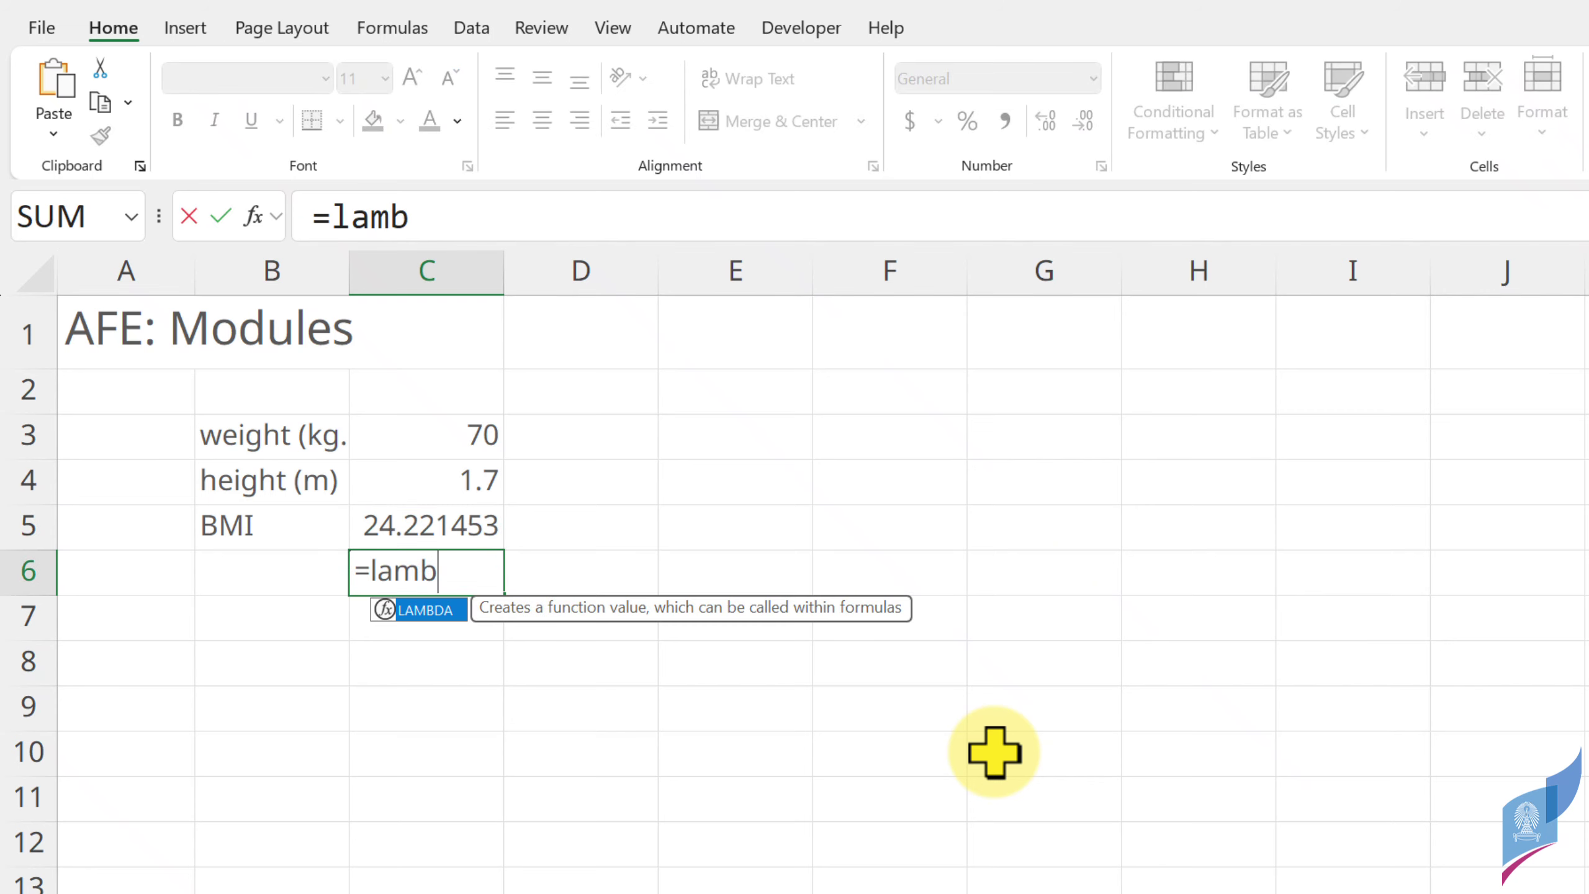
type("da(")
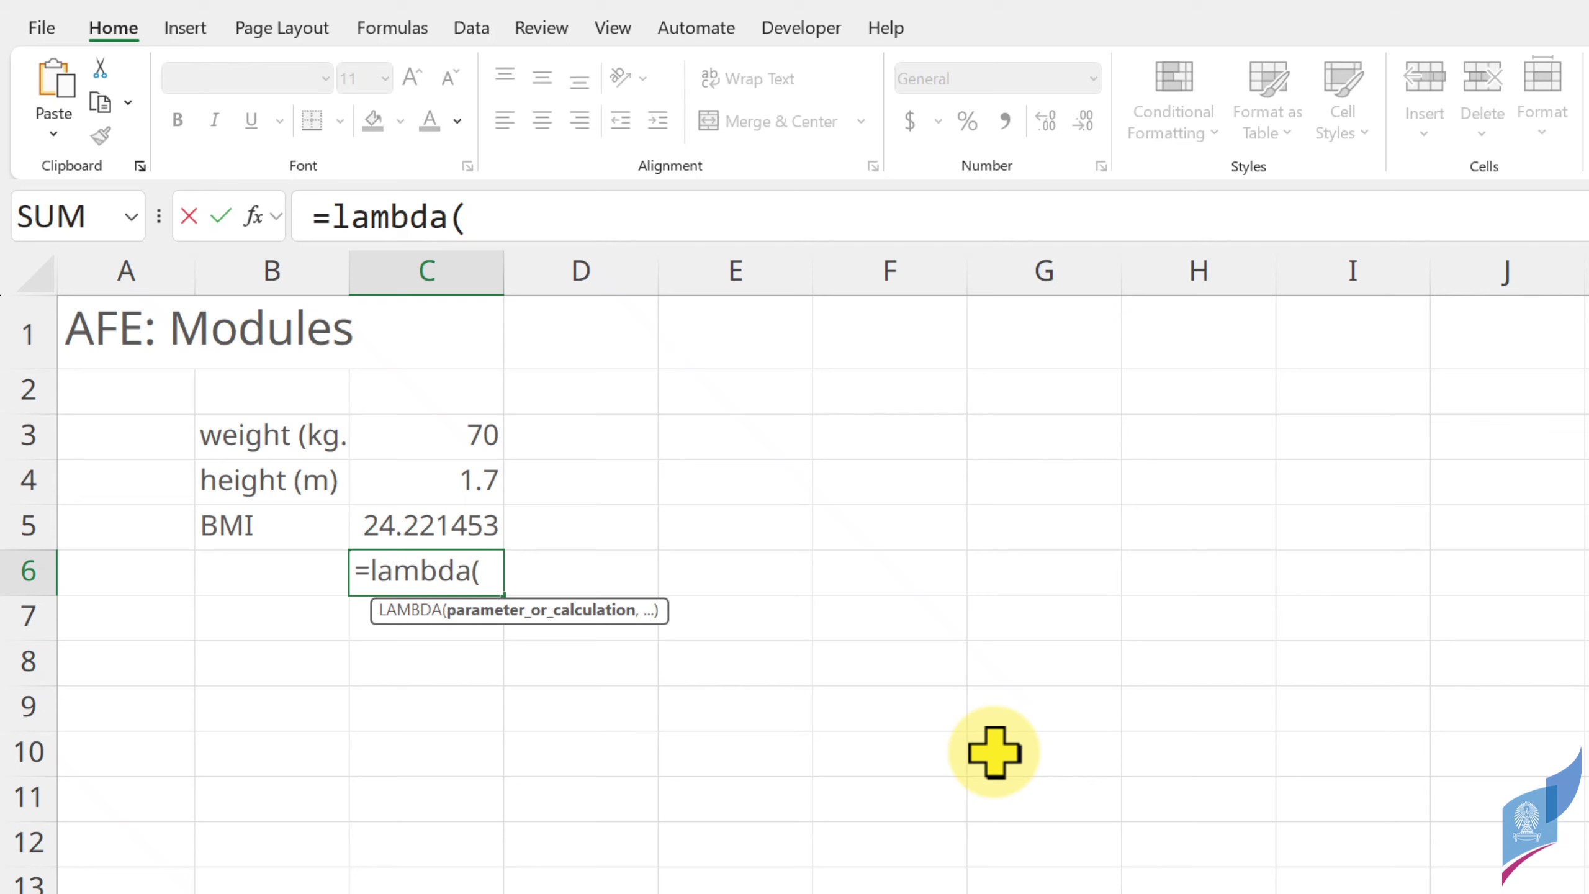
type("w")
type(",h")
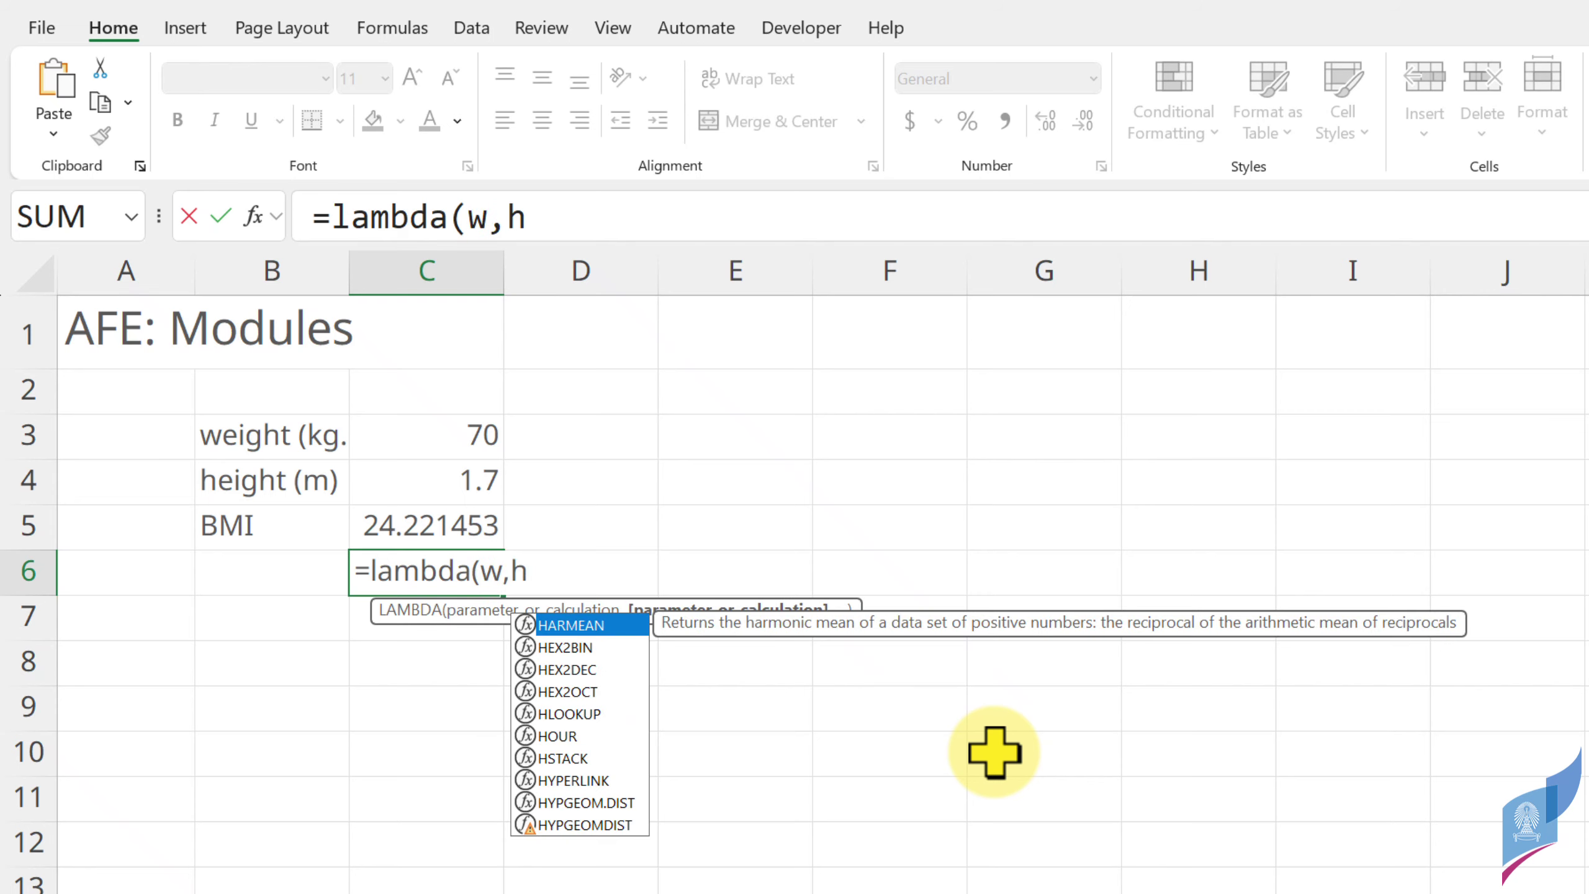
type(",")
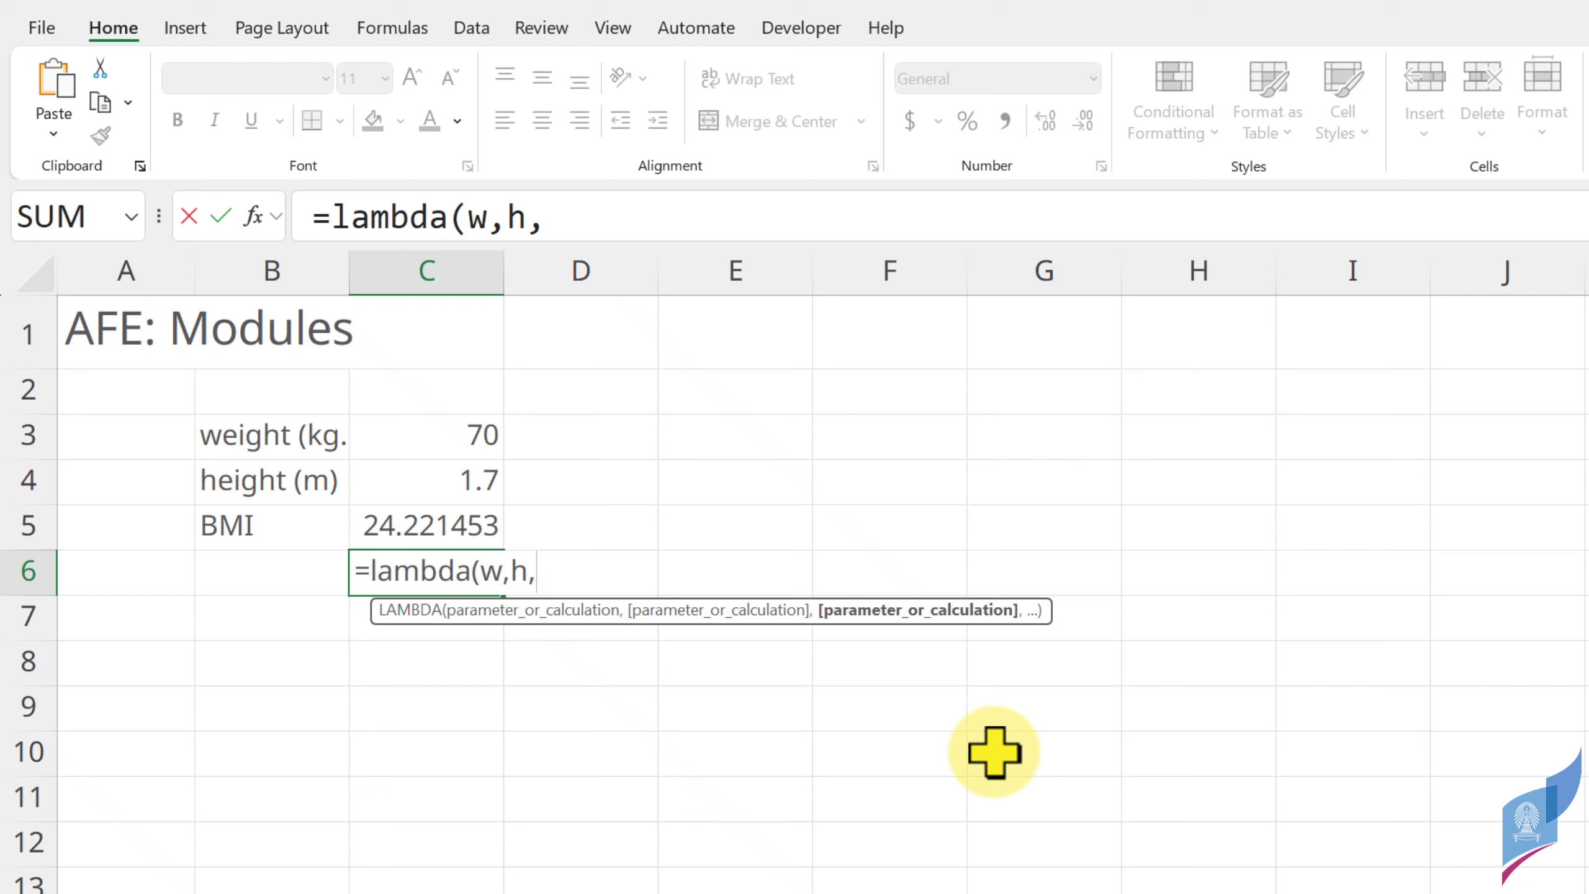
type("w")
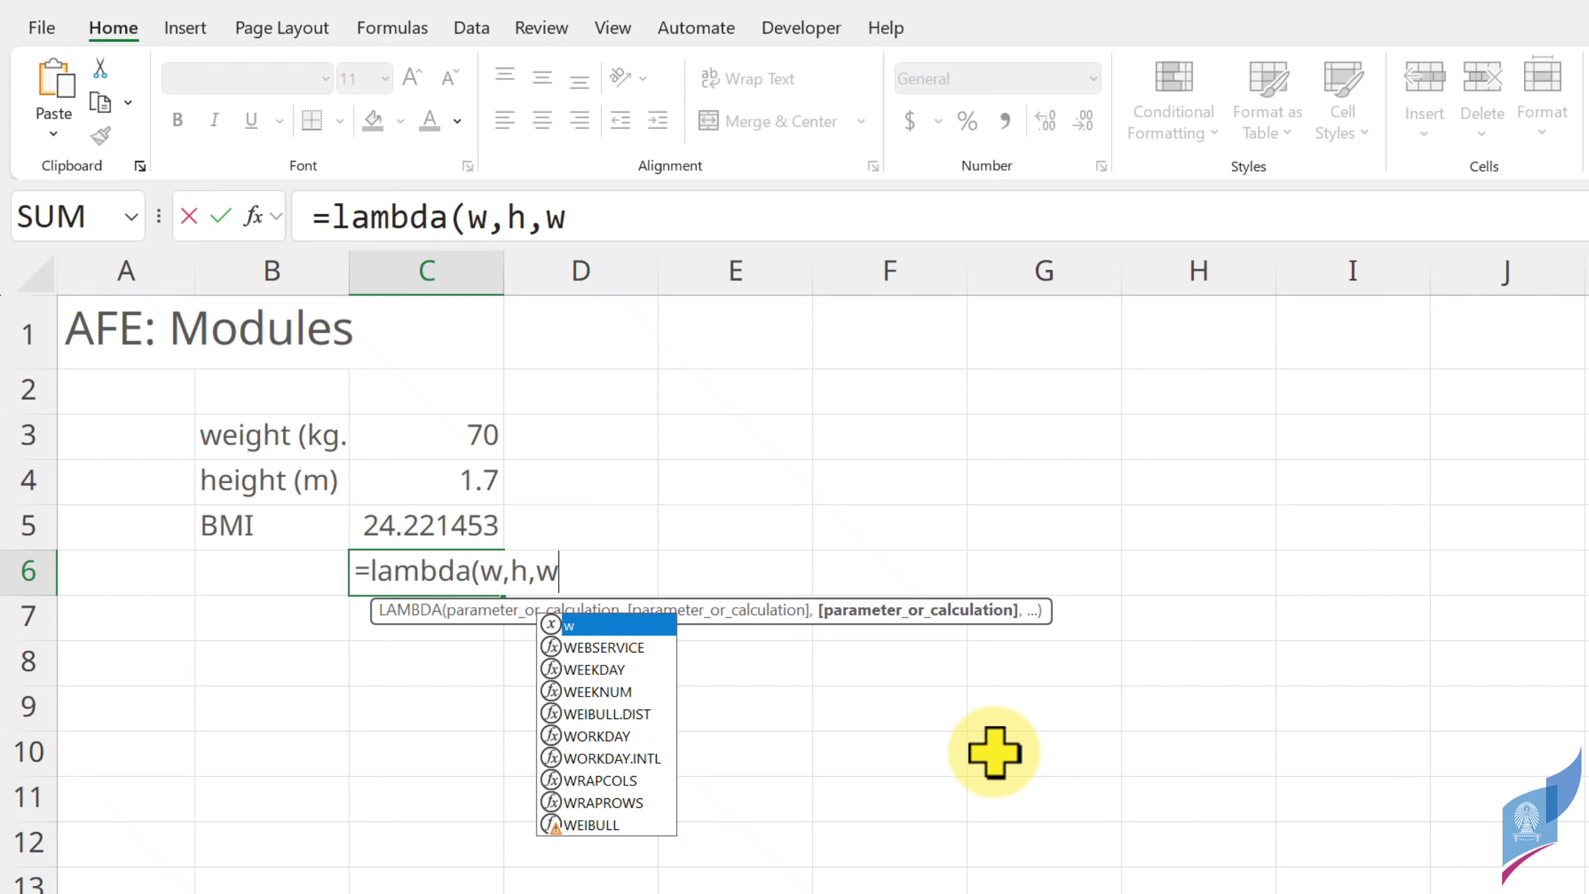
type("/h^")
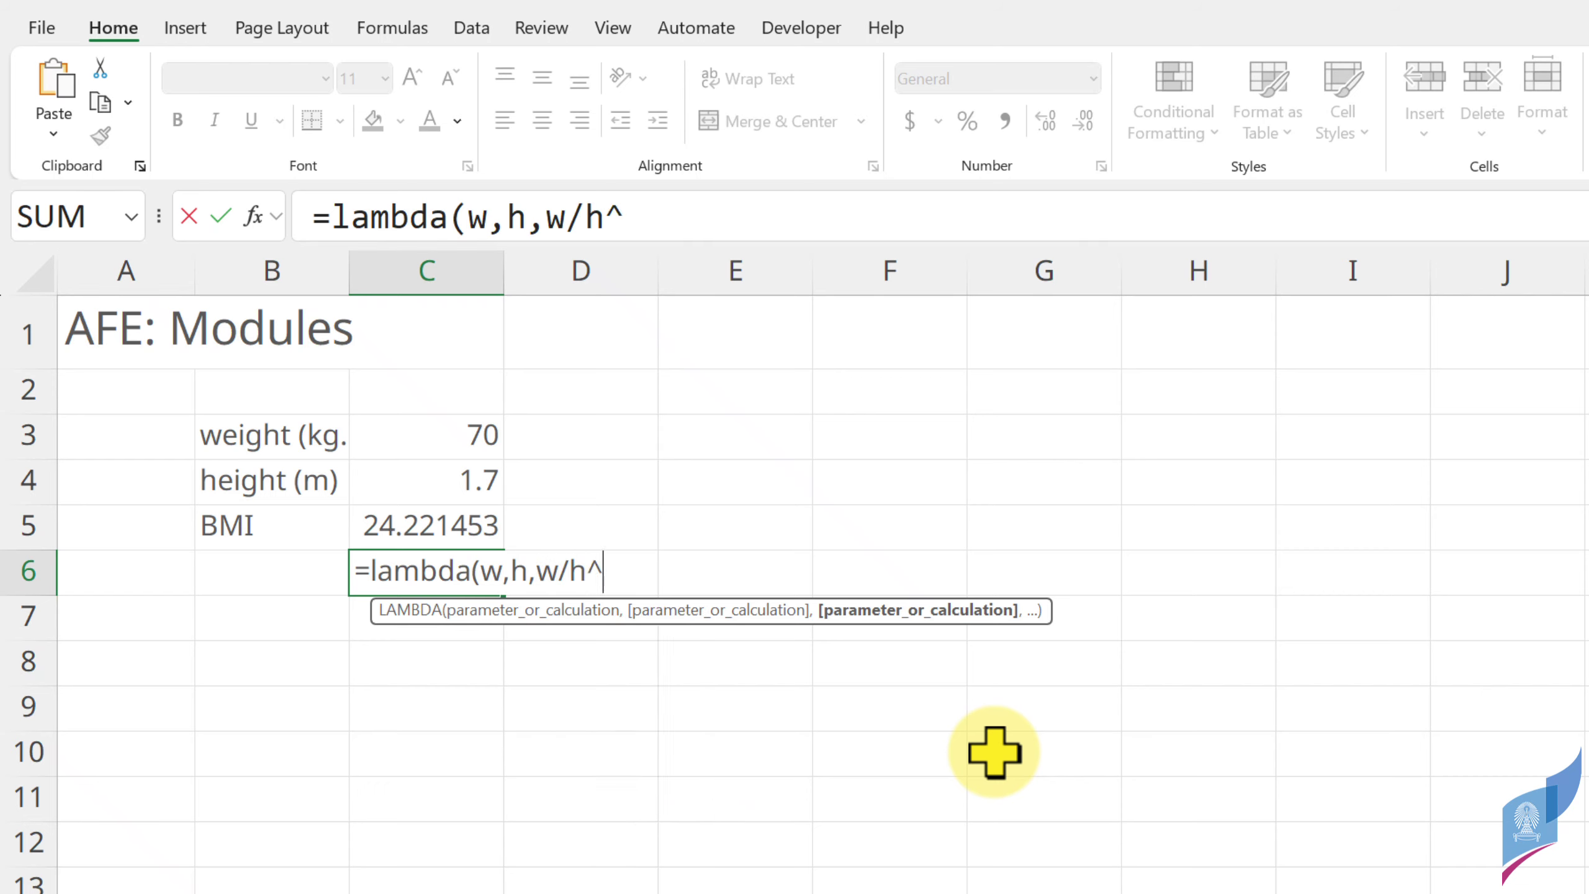
type("2)")
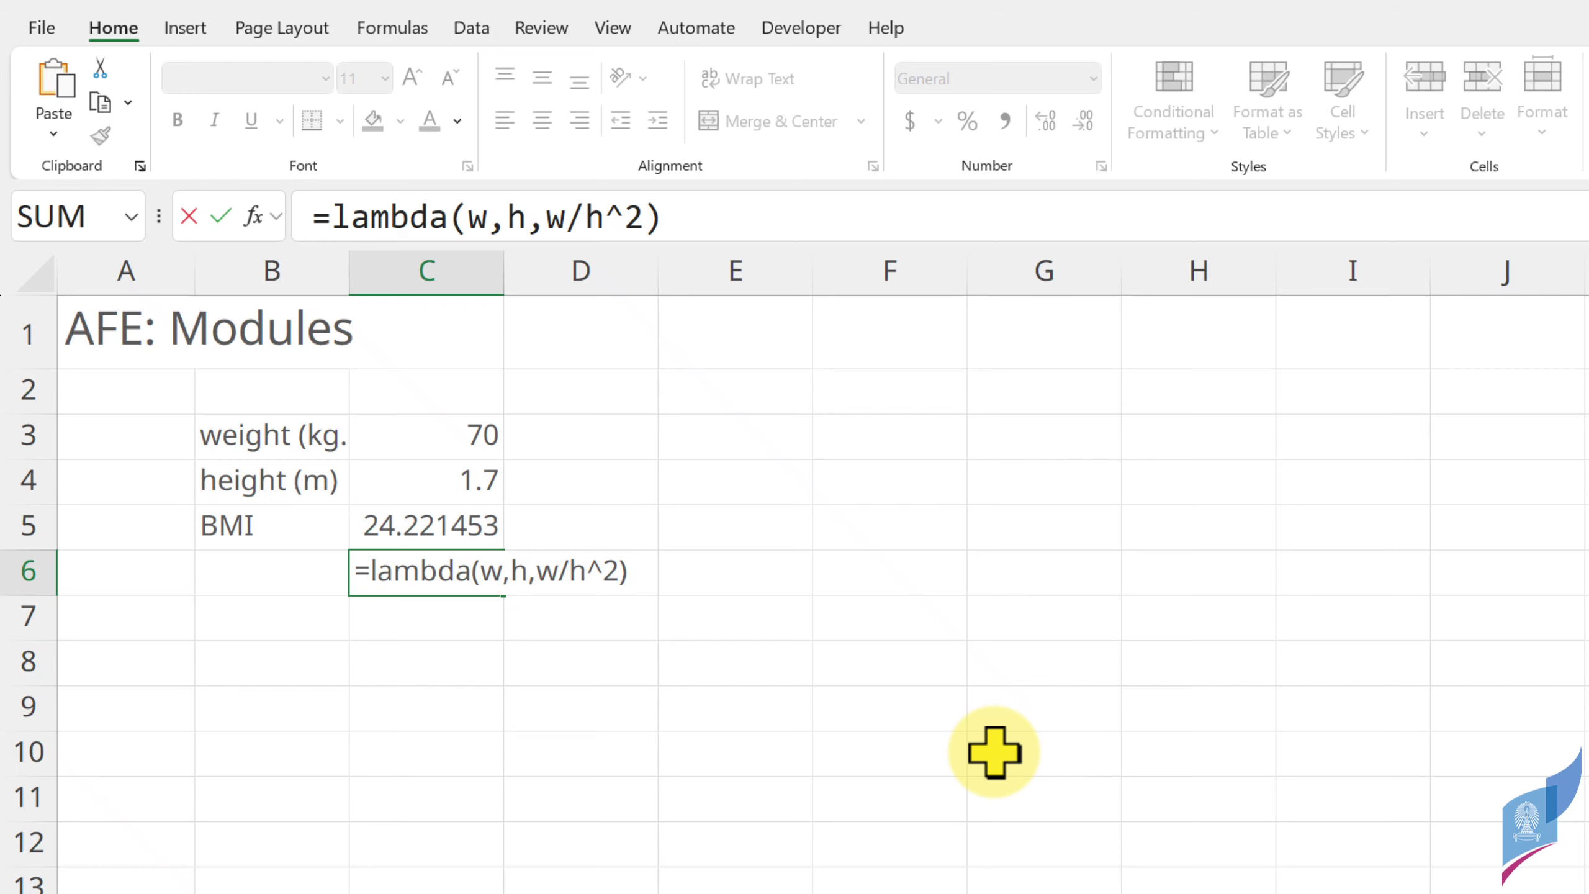
key("Return")
key("Up")
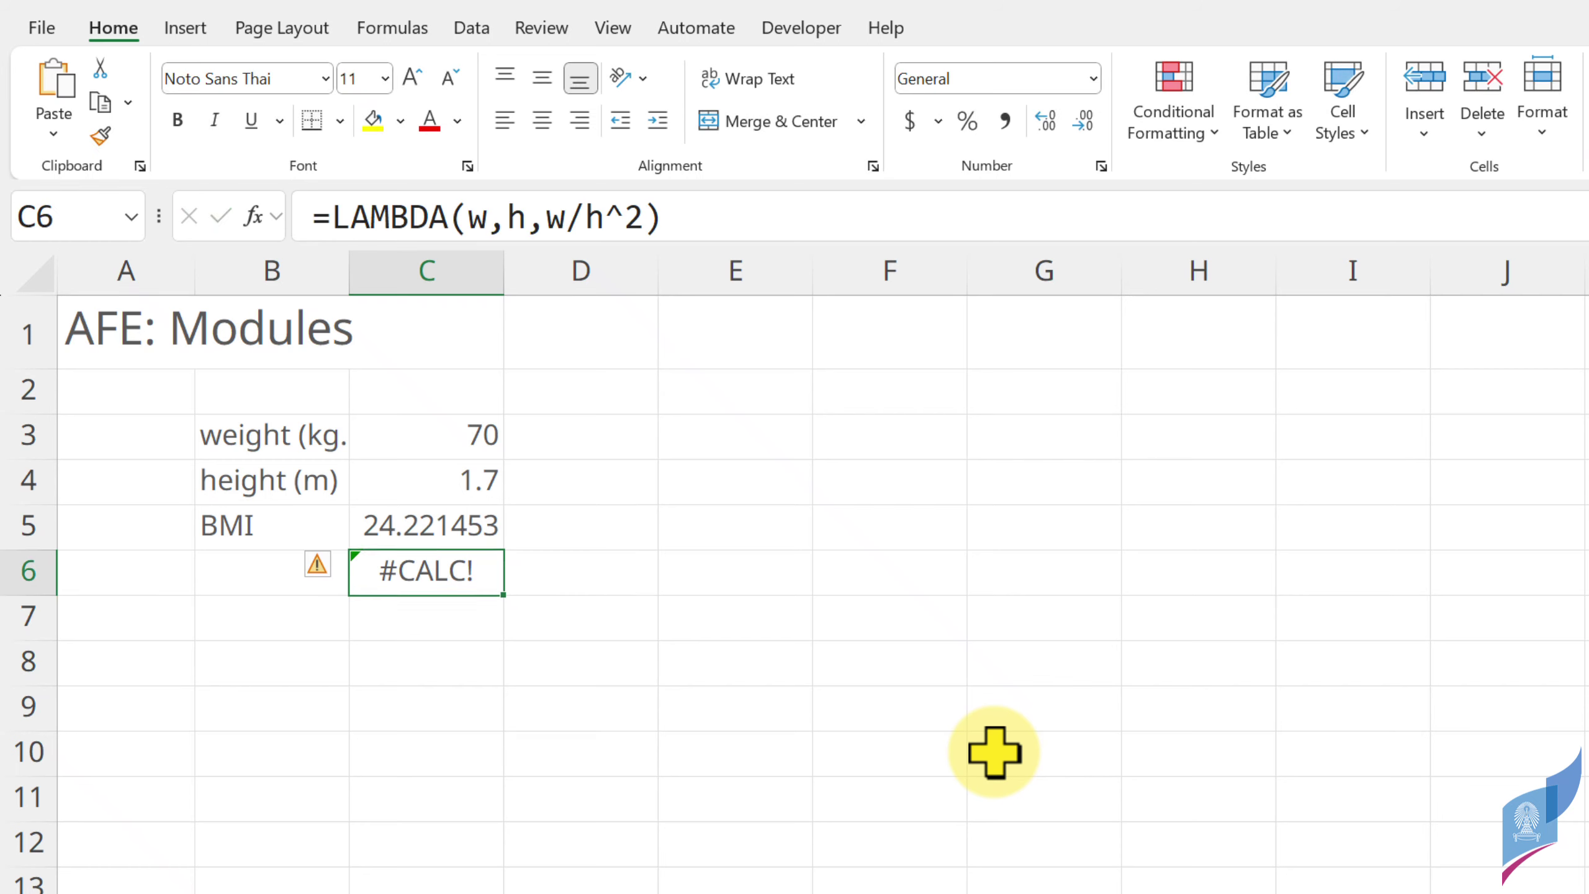
key("F2")
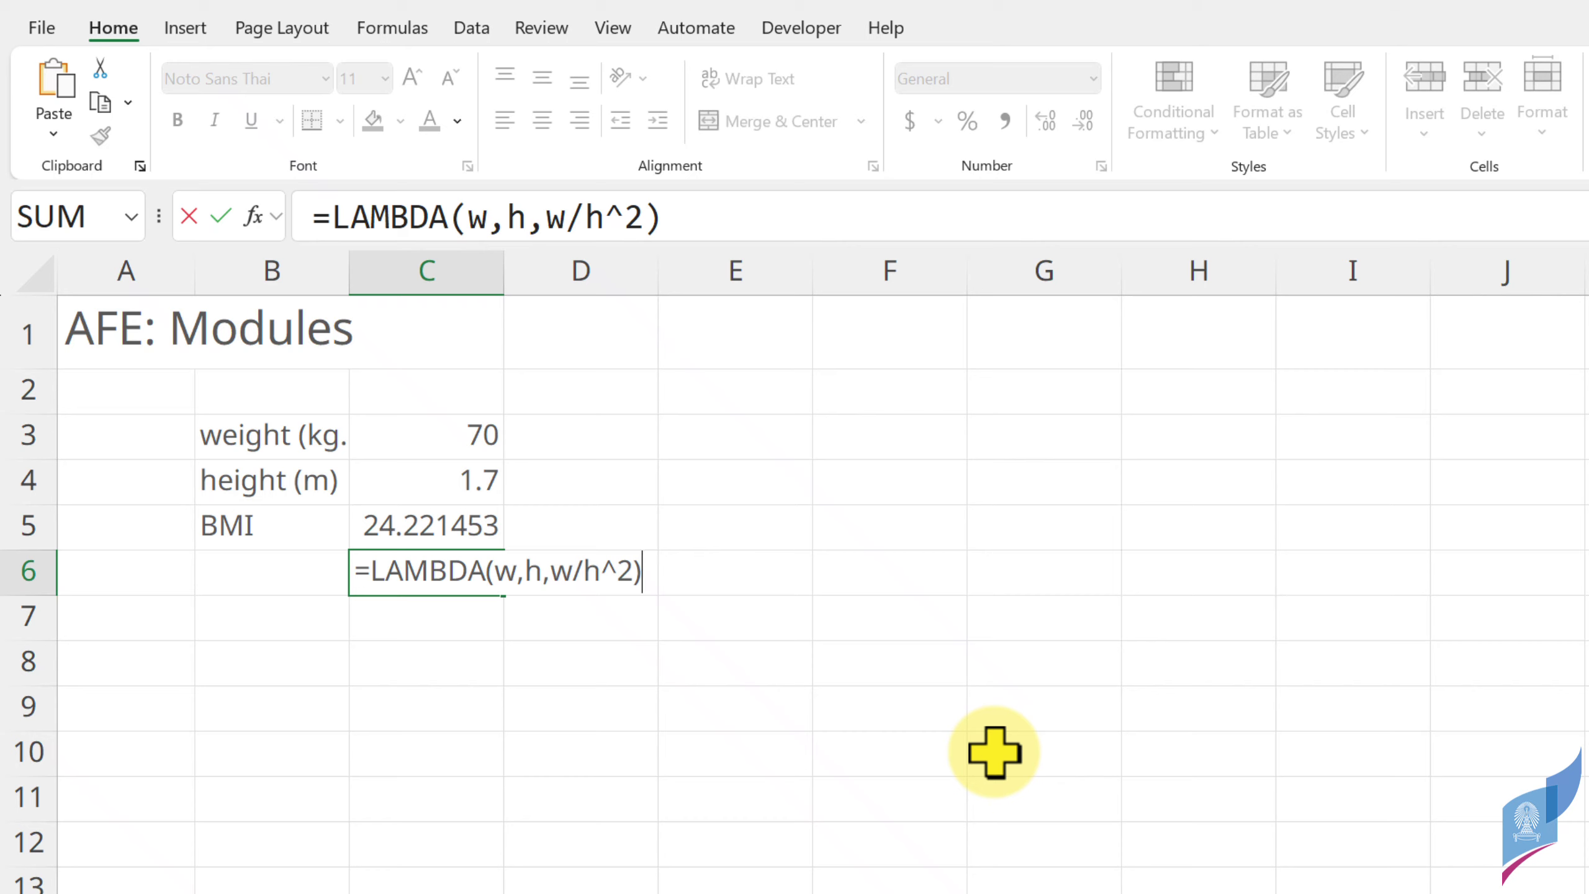
- Call the C6 LAMBDA with arguments (C3,C4) so it returns 24.221453
type("(")
left_click(469, 441)
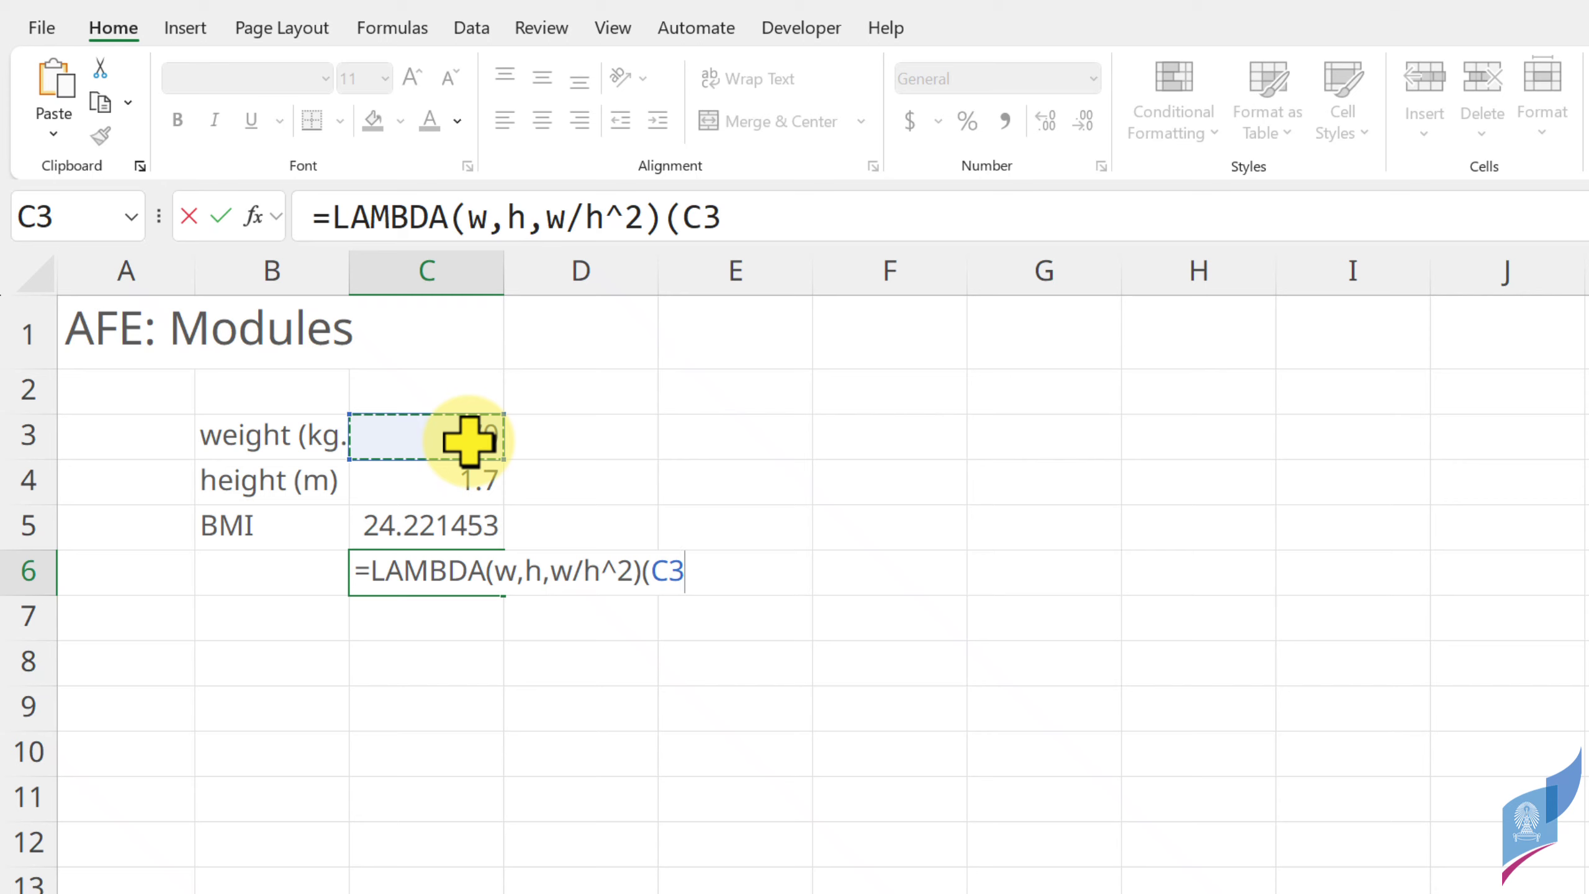
type(",")
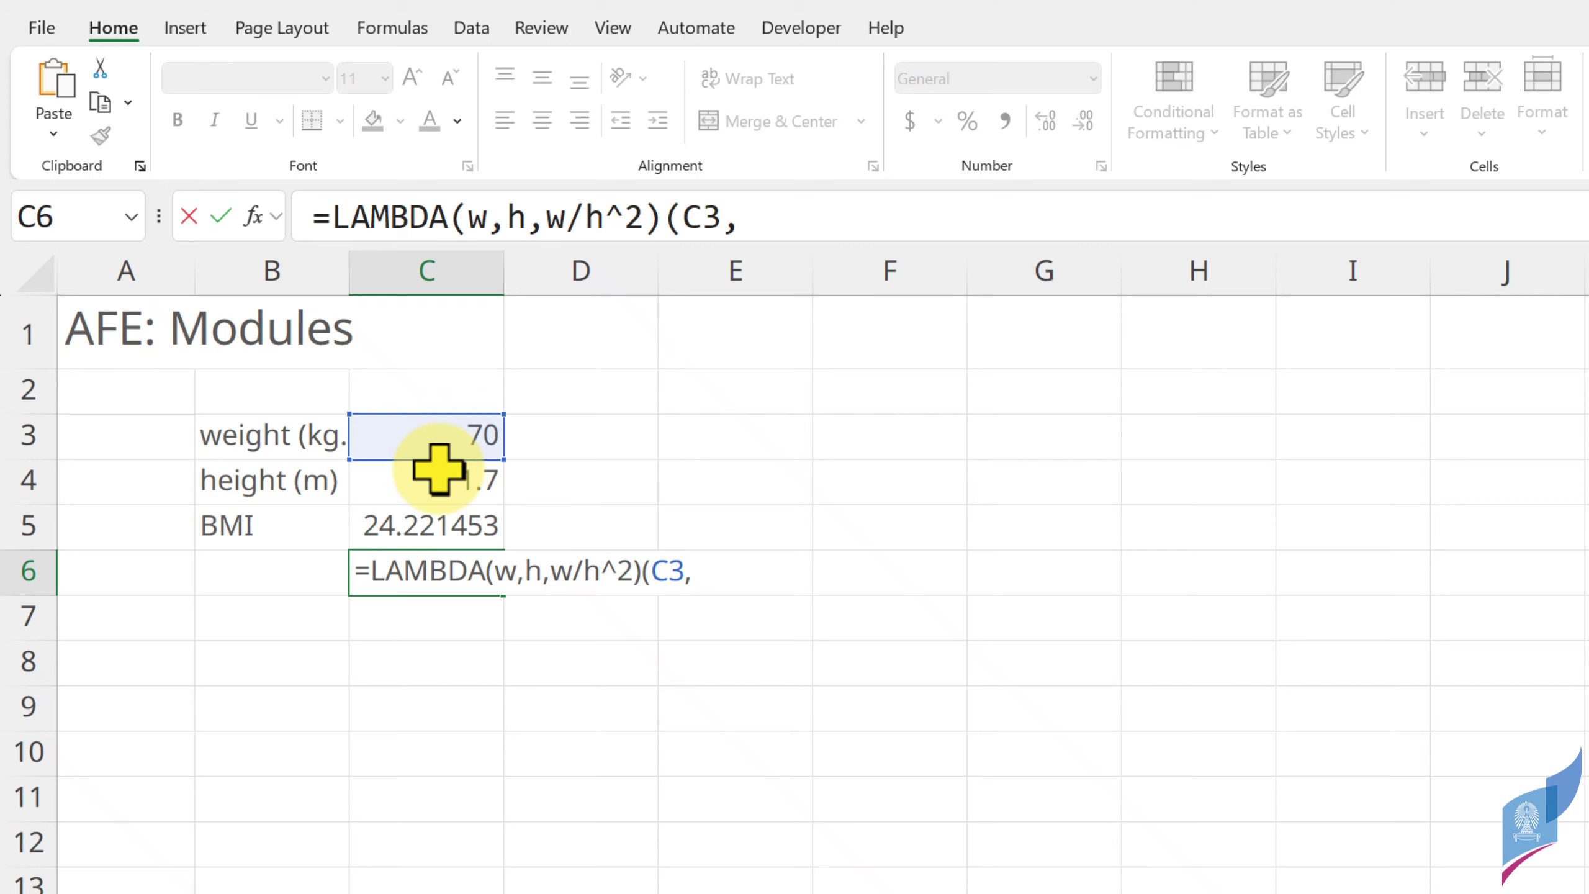
left_click(437, 479)
type(")")
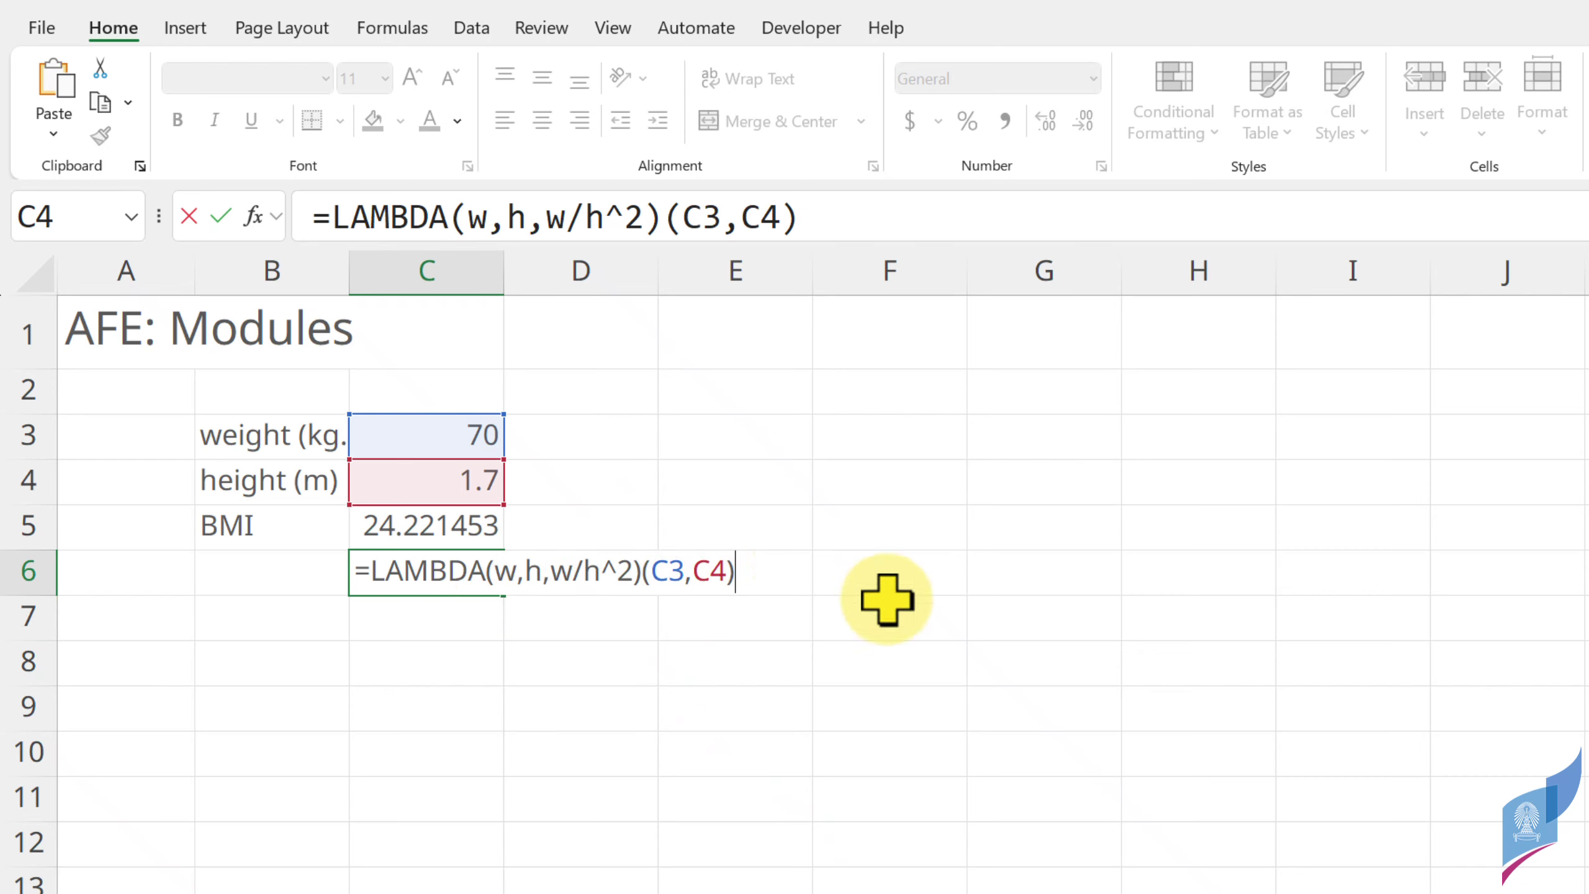
key("Return")
- Copy the LAMBDA(w,h,w/h^2) definition text from C6's formula, leaving the cell unchanged
key("Up")
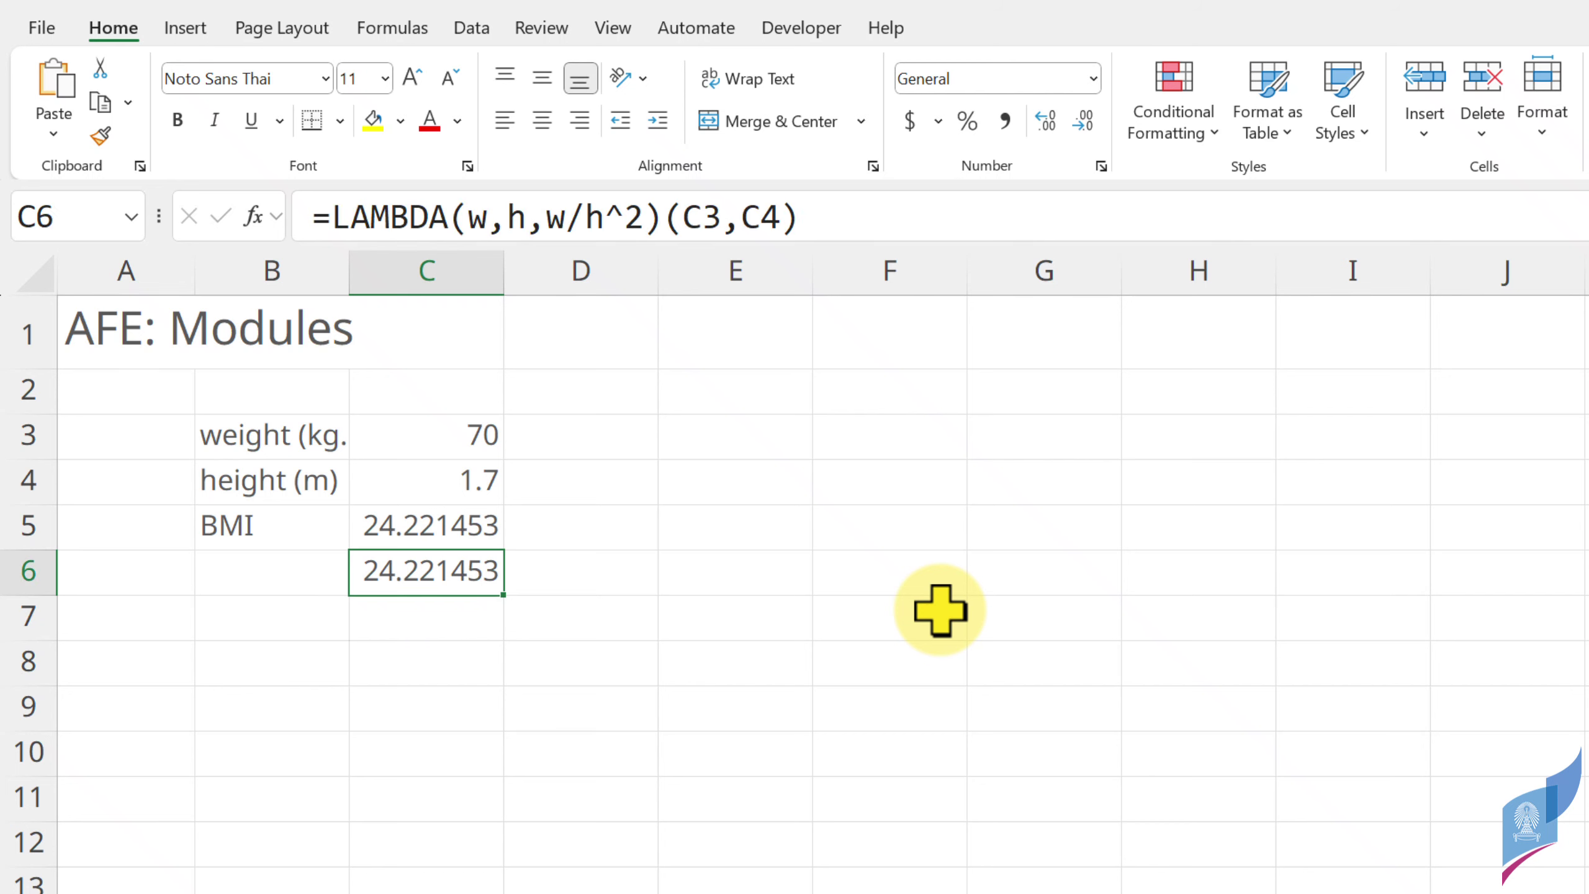
key("F2")
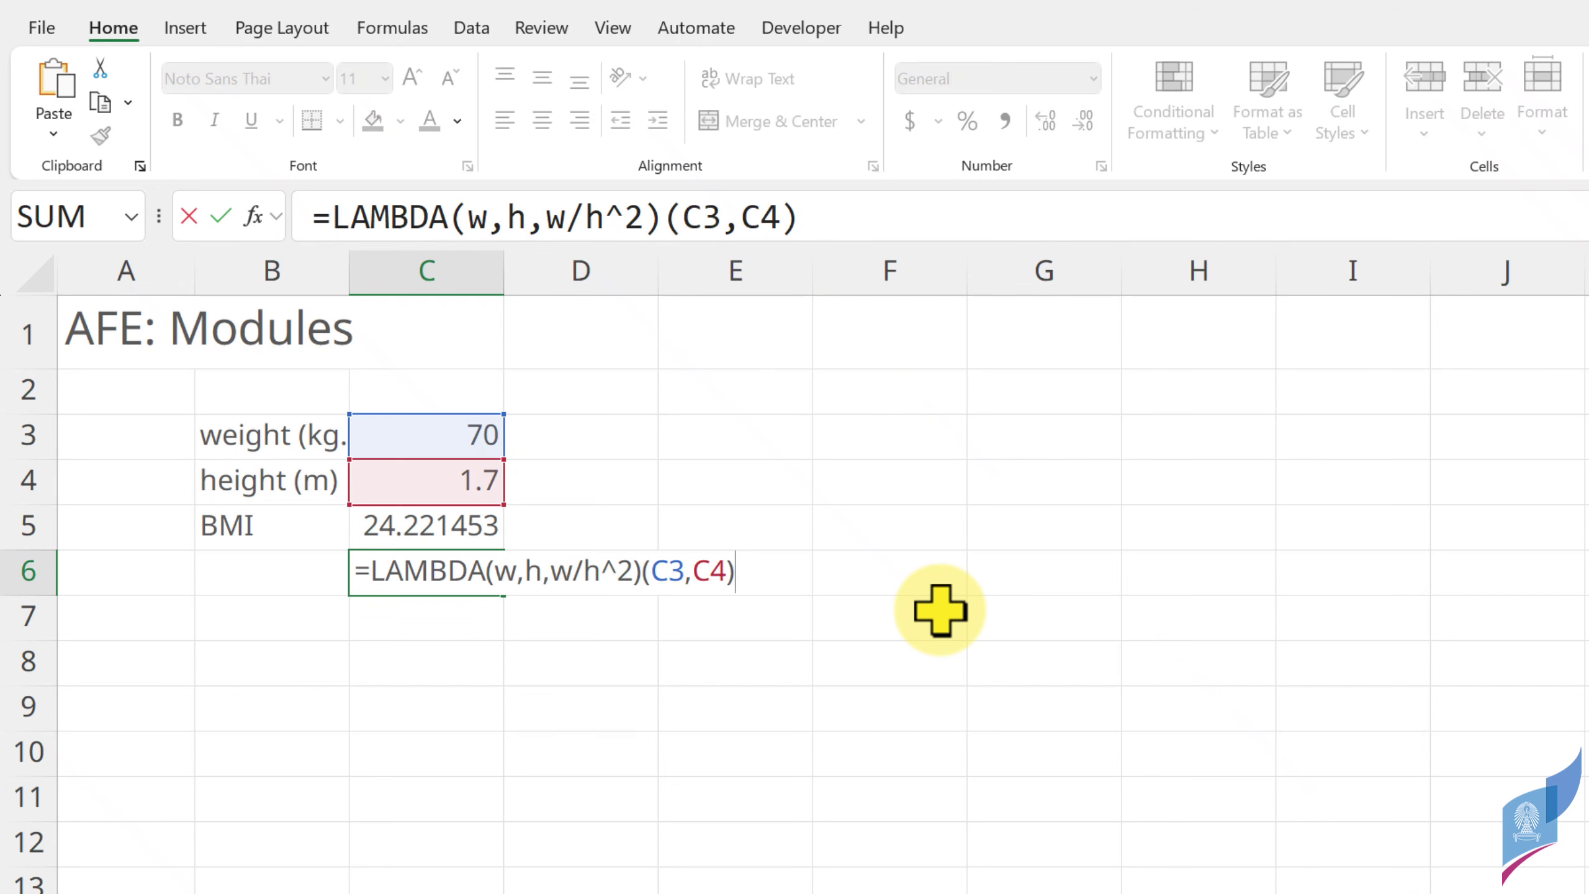
key("Left")
key("Left")
key("Left")
key("shift+Home")
key("ctrl+c")
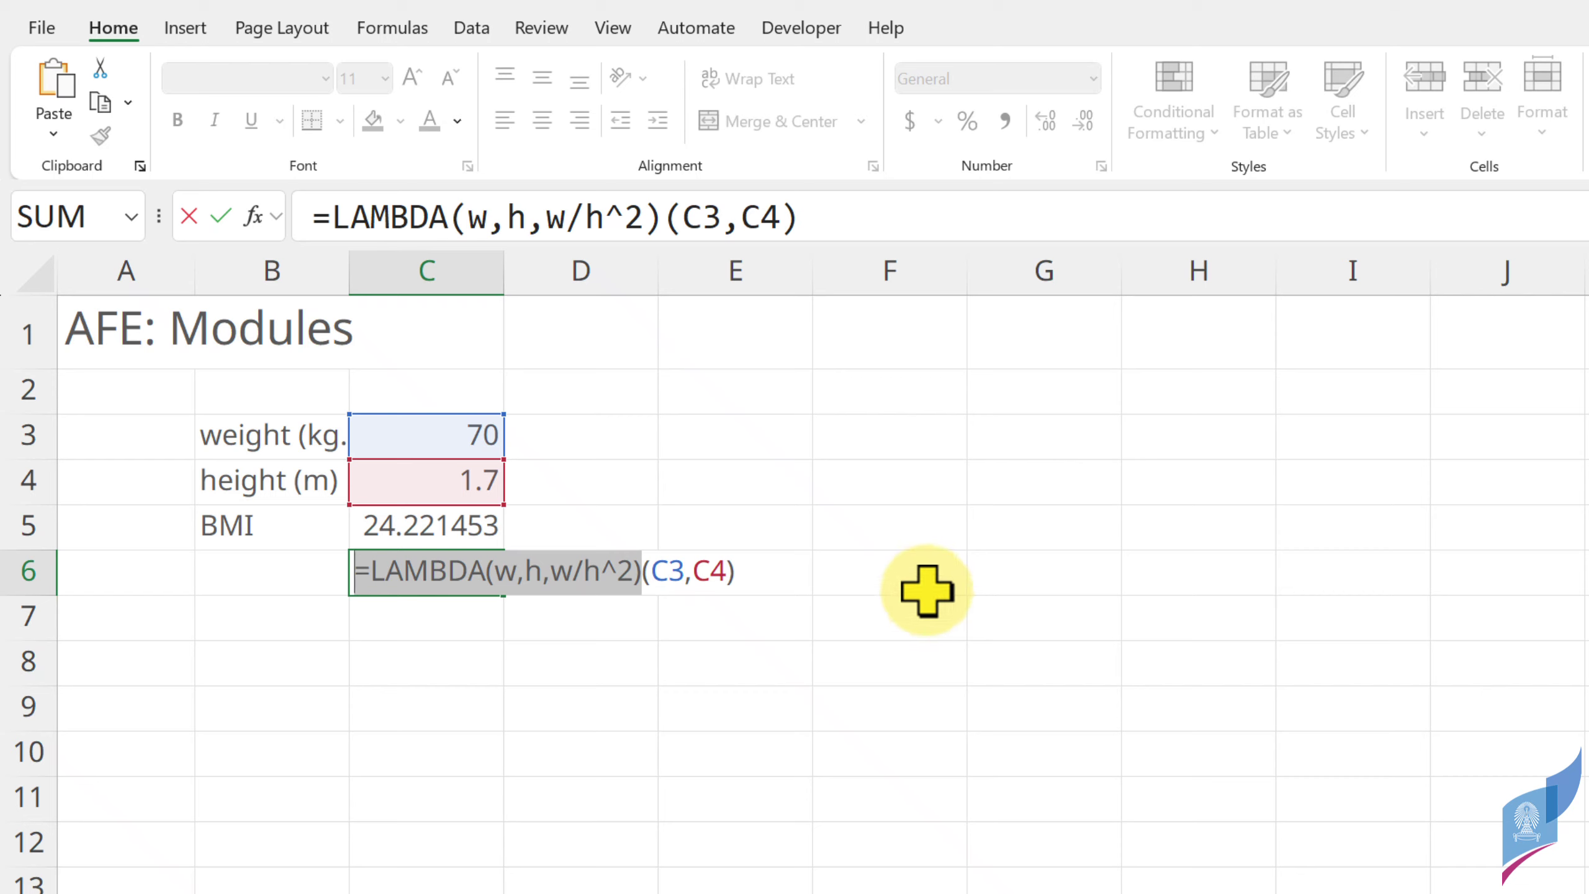
mouse_move(369, 573)
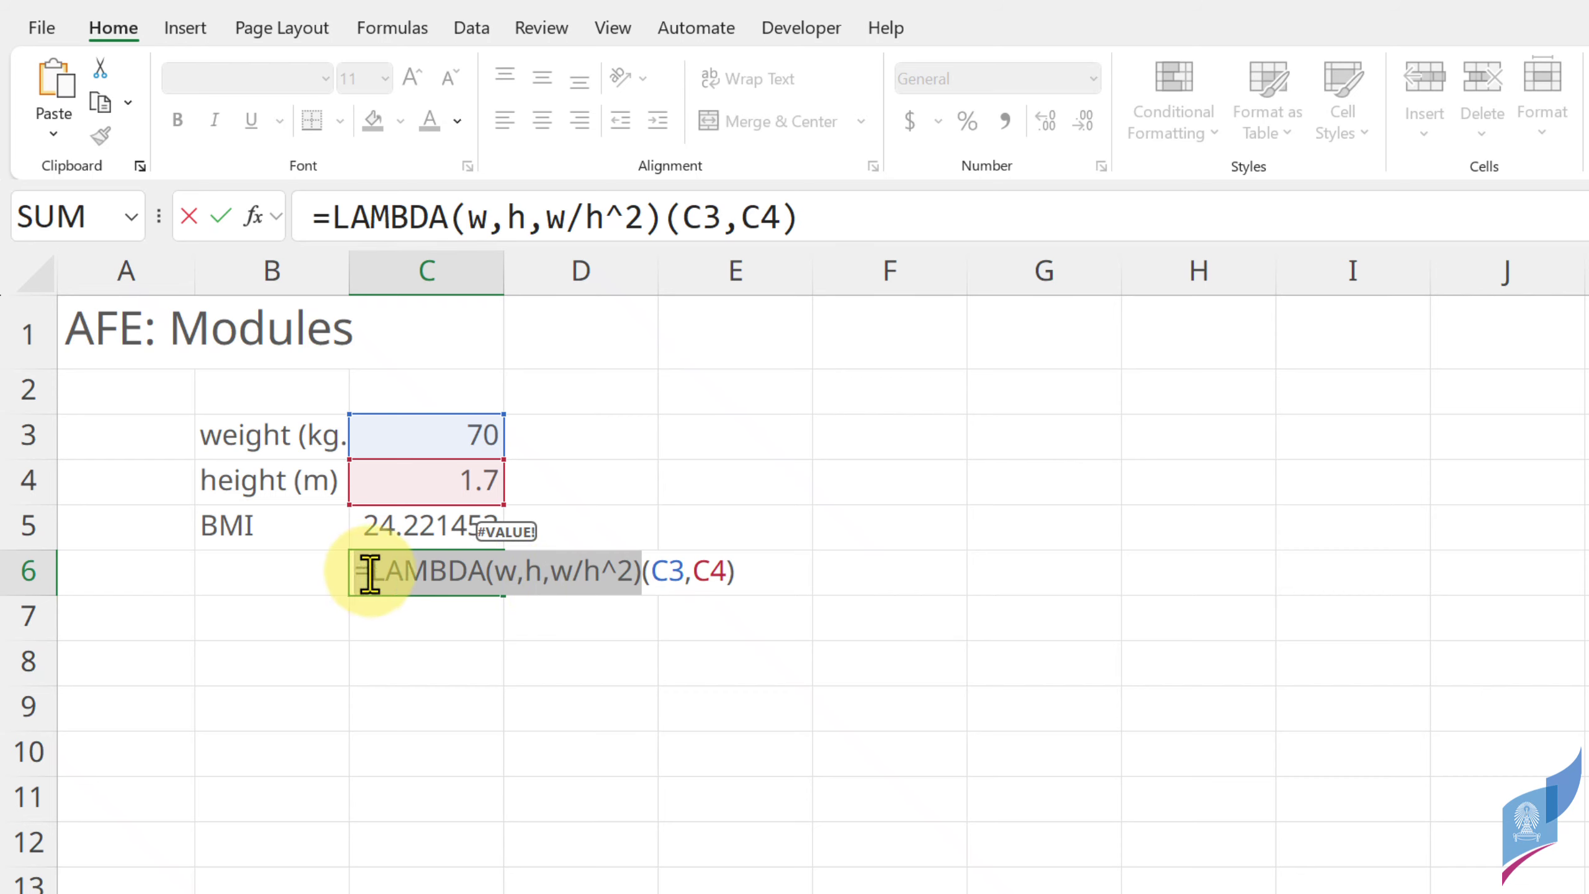
key("ctrl+Return")
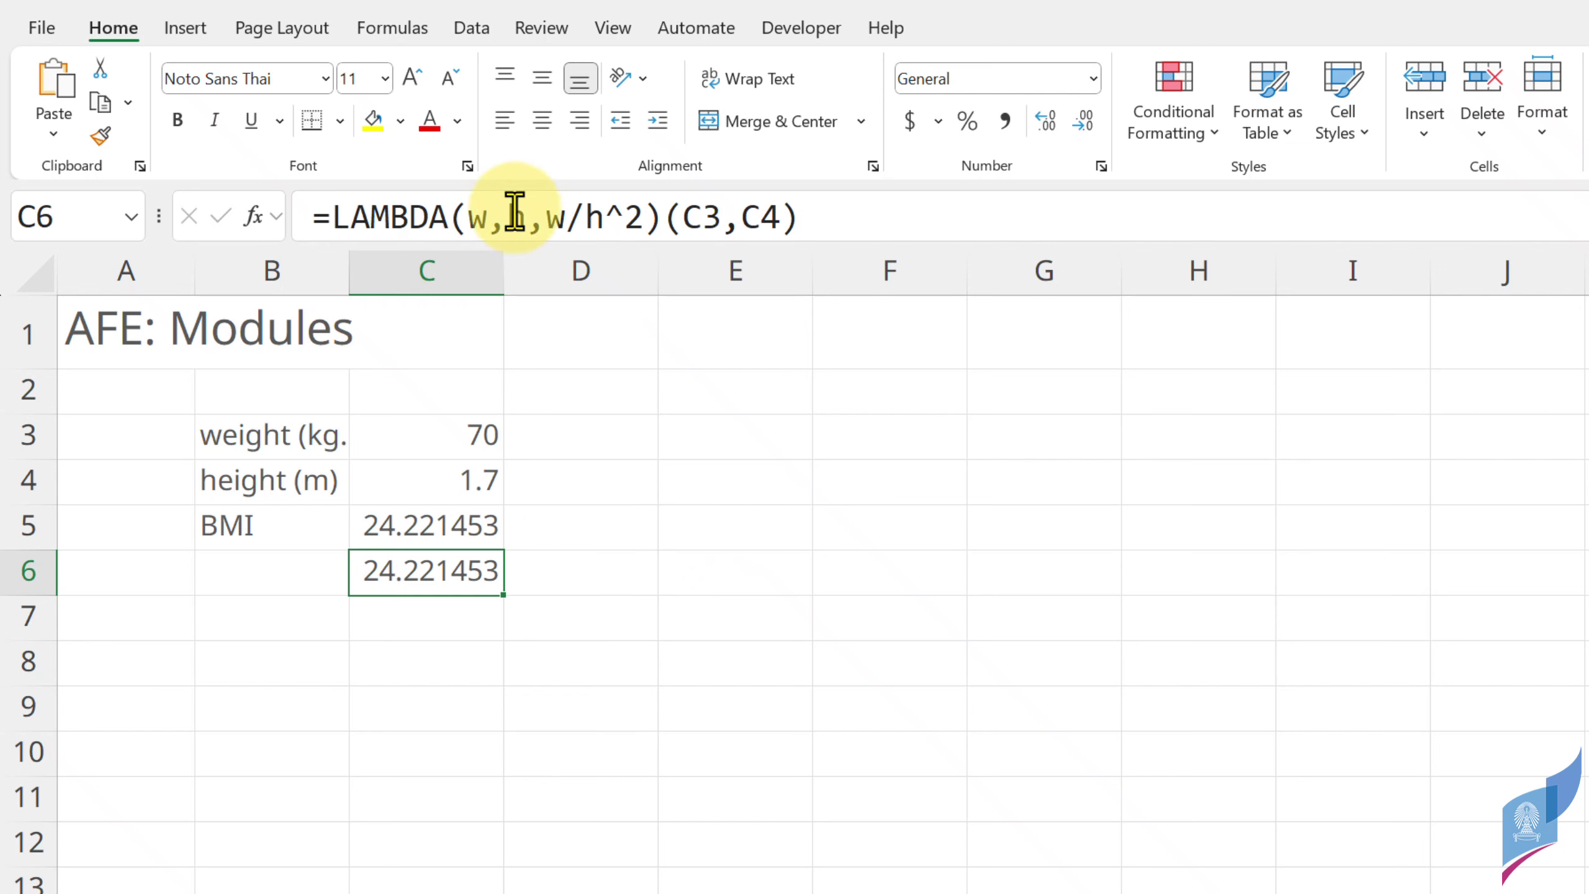
left_click(388, 31)
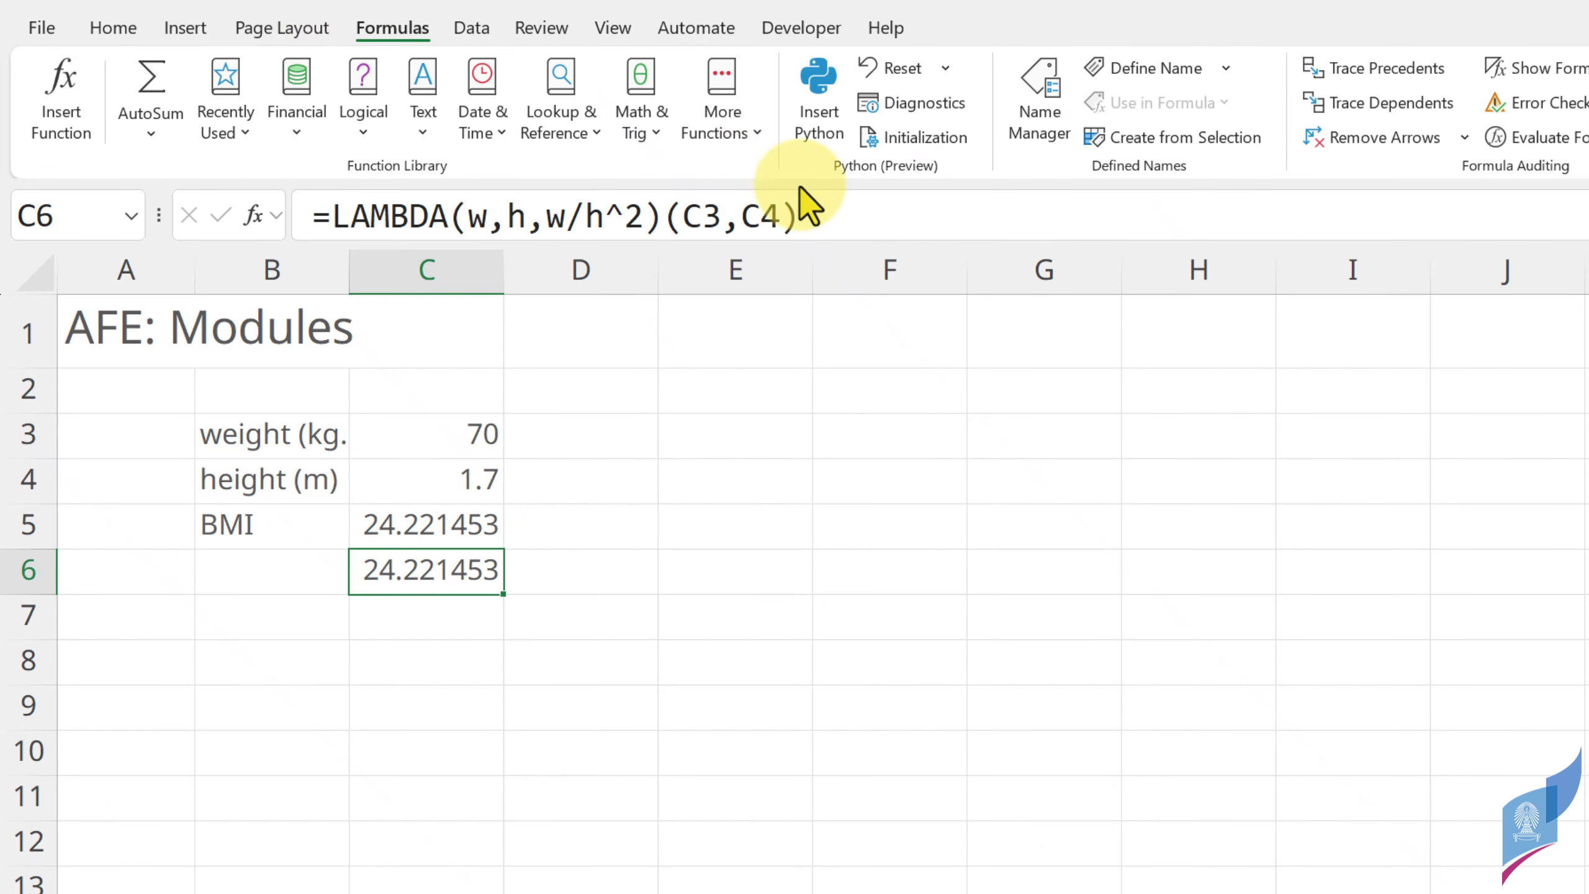
- In Name Manager, create name _bmi referring to the pasted =LAMBDA(w,h,w/h^2)
left_click(1051, 120)
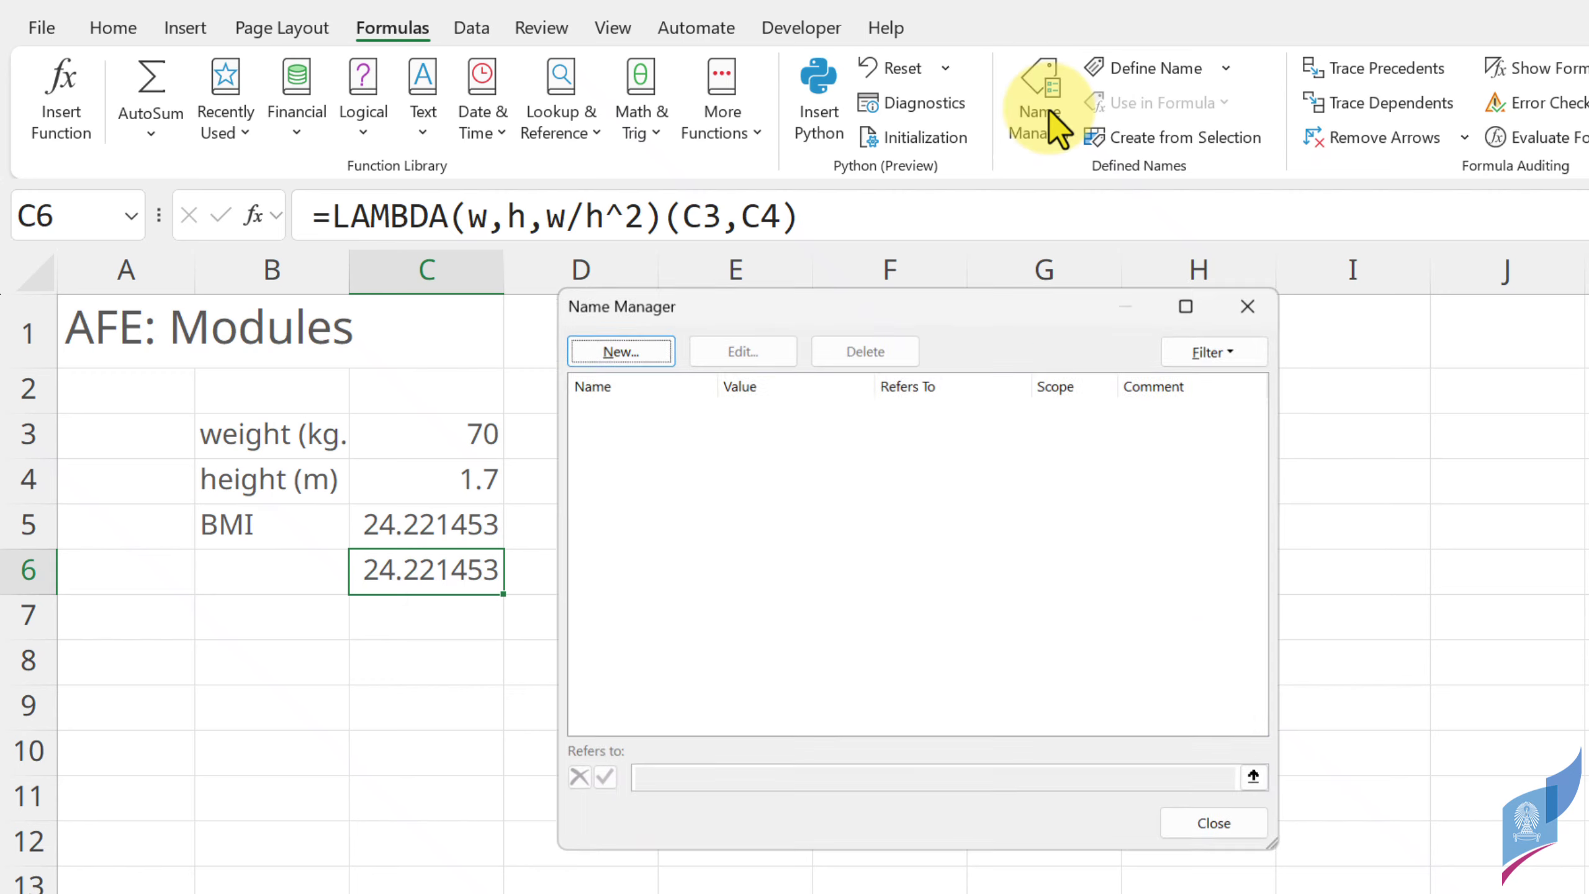
left_click(616, 349)
type("_bmi")
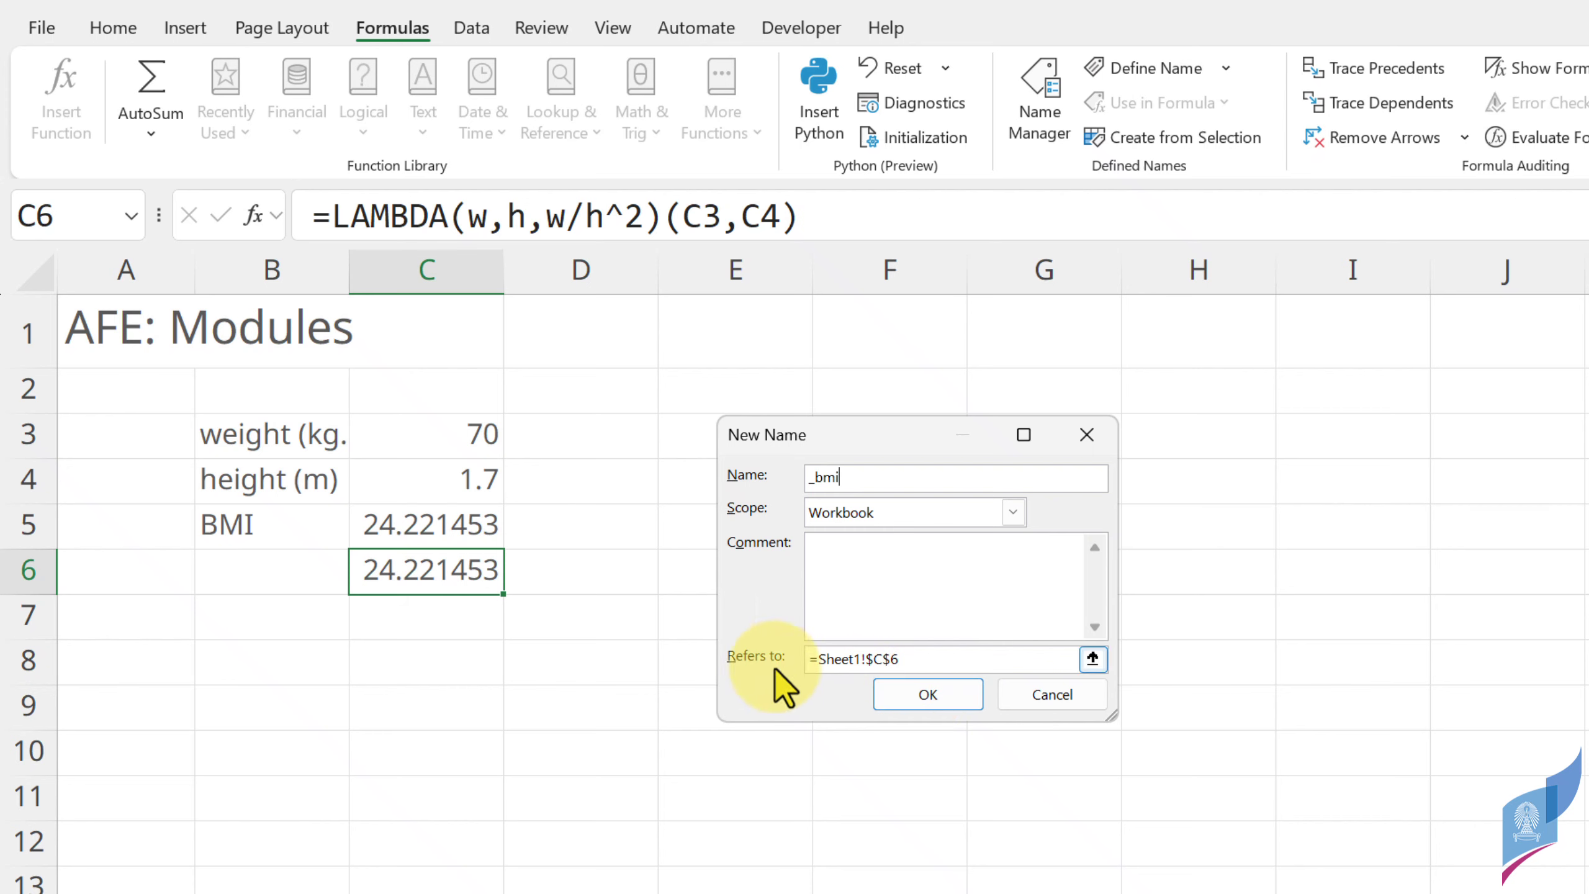
left_click_drag(932, 657, 776, 695)
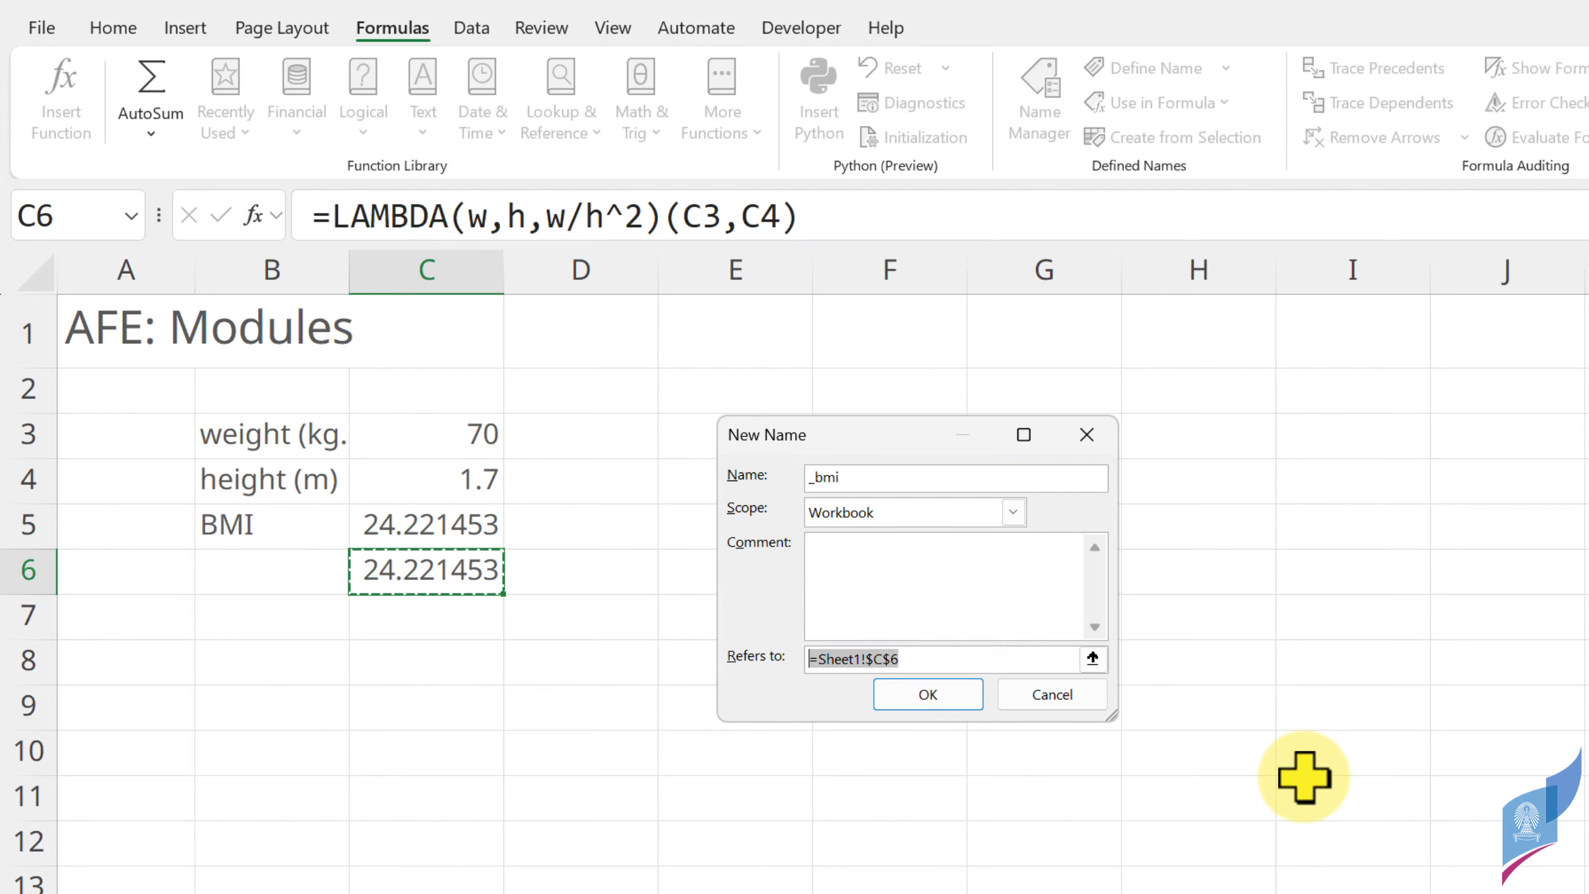
key("ctrl+v")
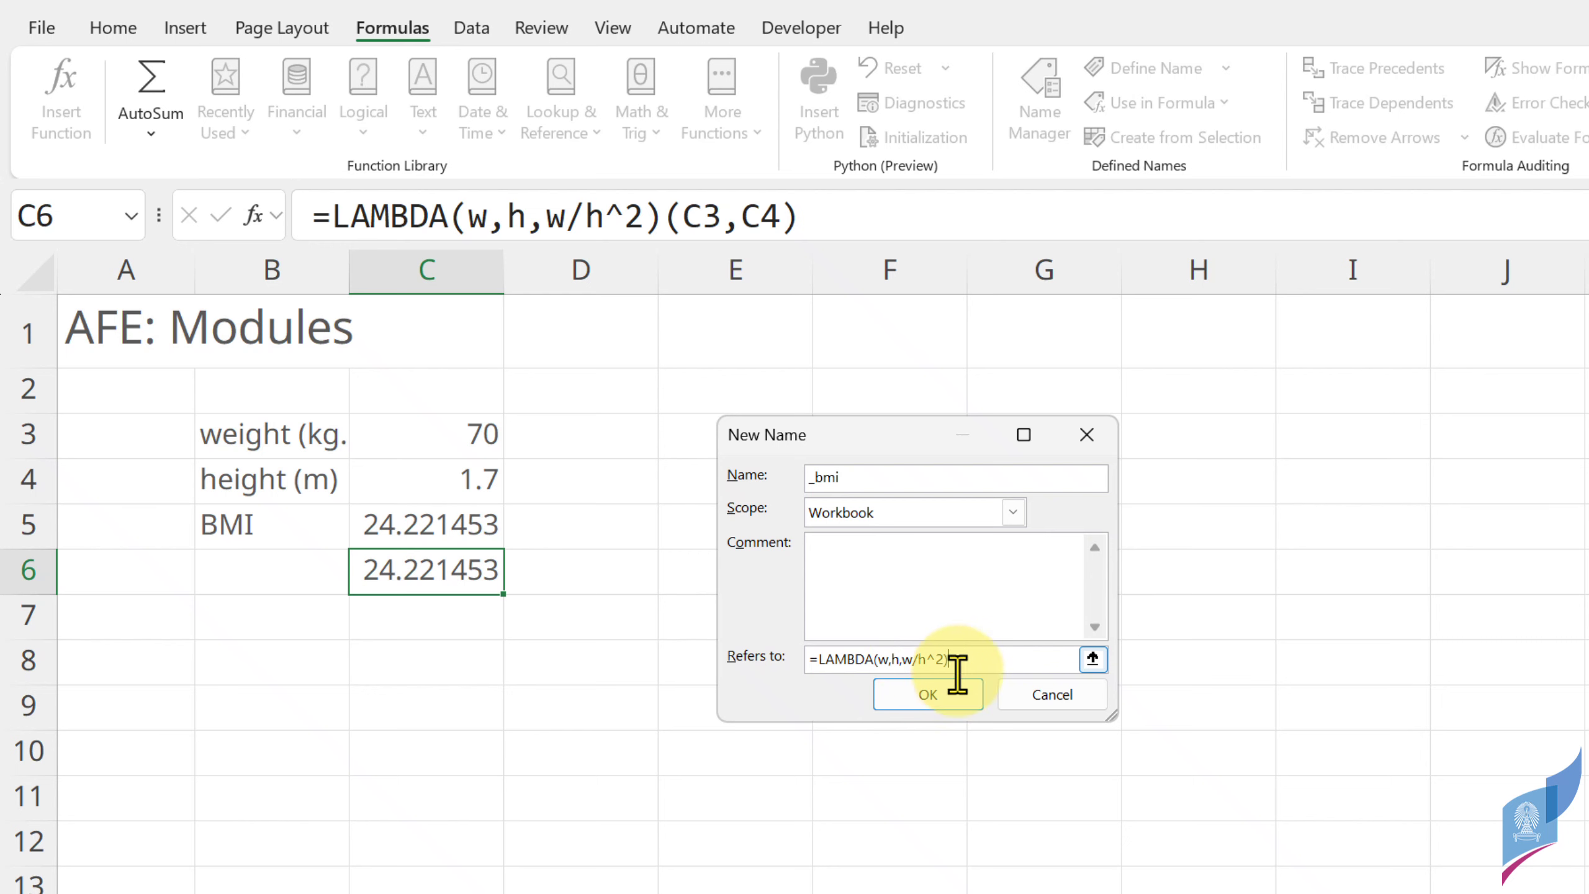
left_click(948, 703)
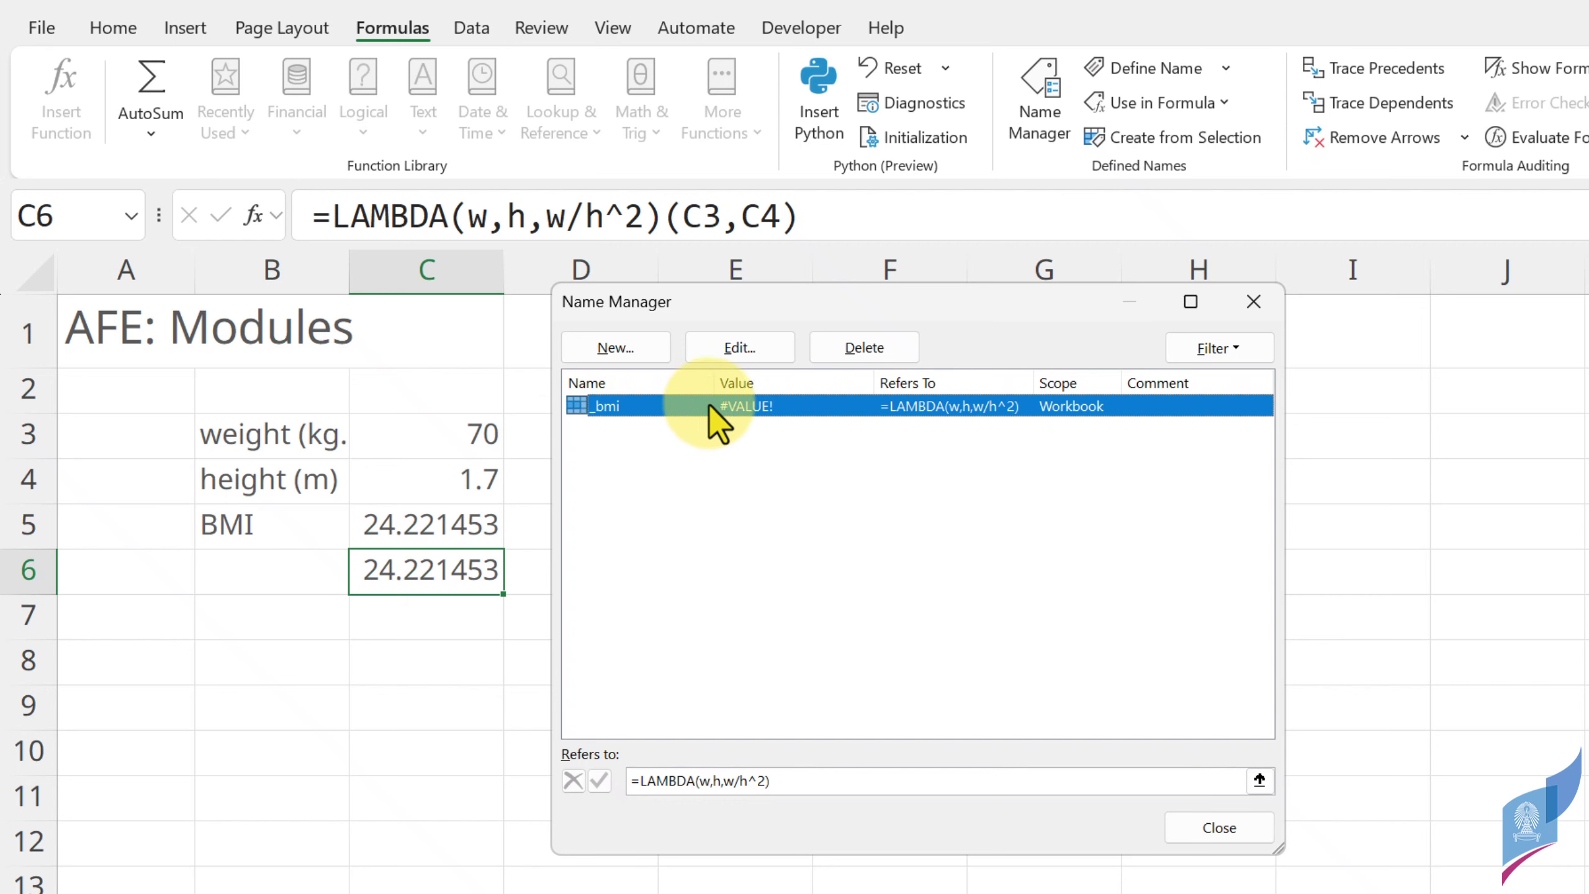
left_click(1207, 829)
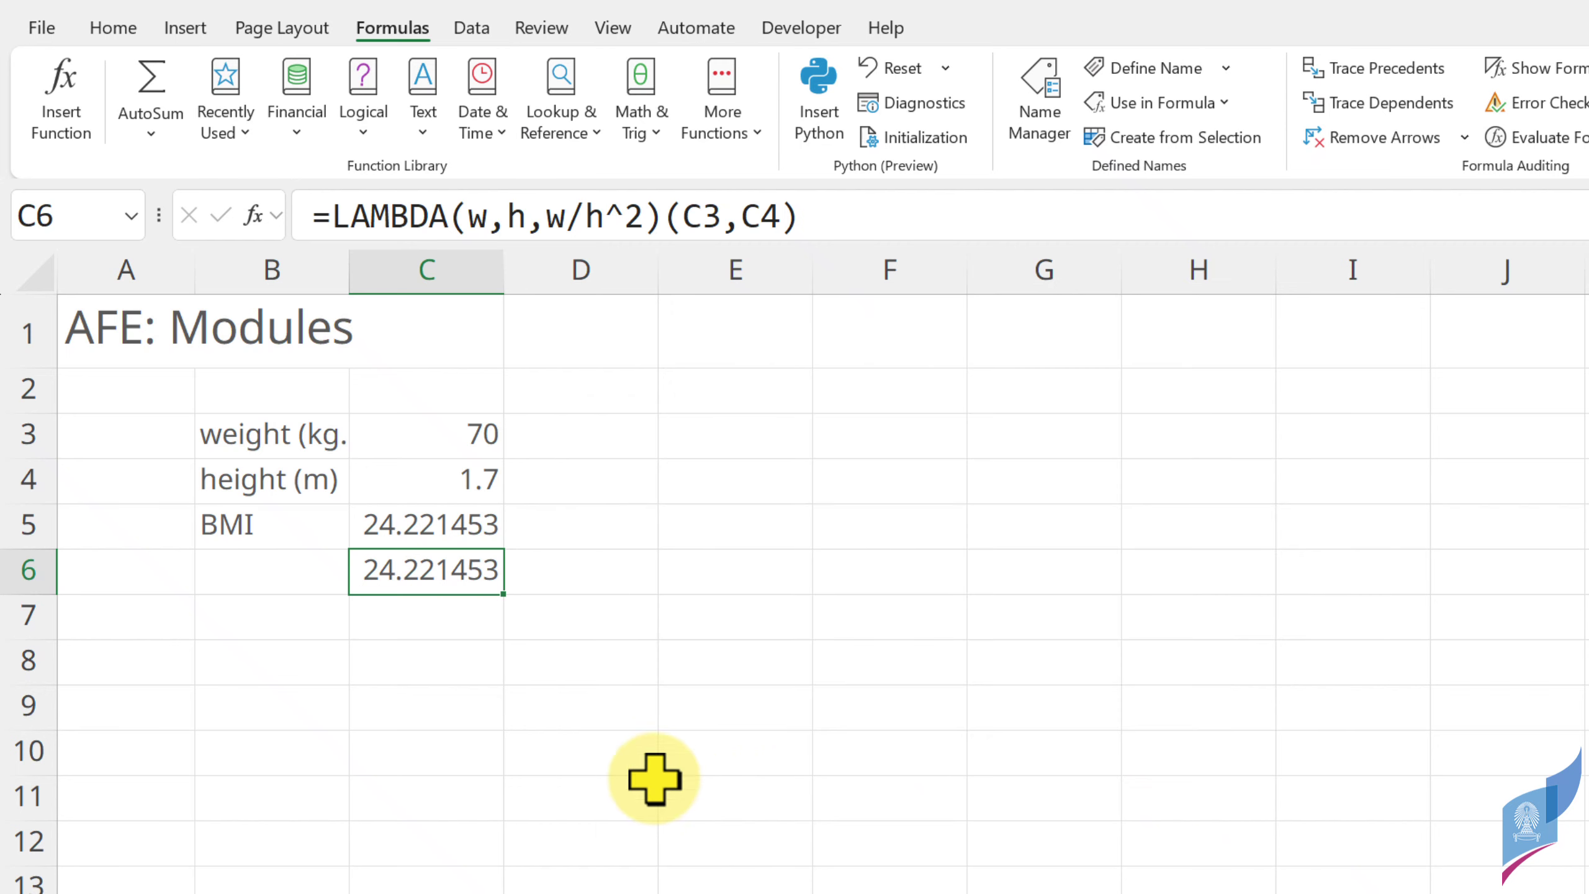
- Enter =_bmi(C3,C4) in C7, returning 24.221453
left_click(384, 622)
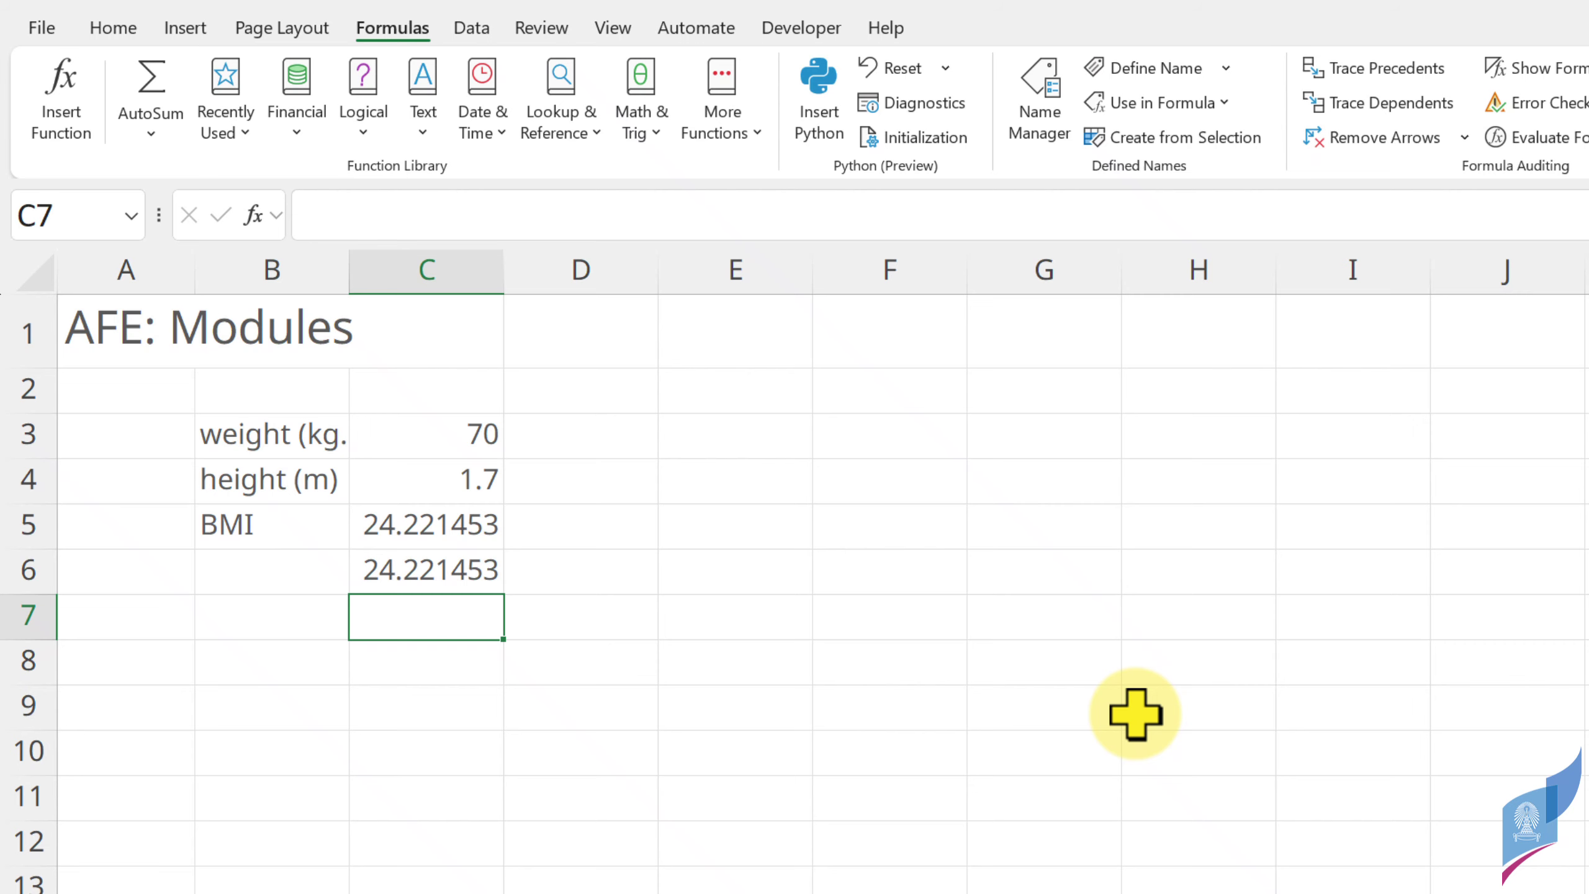
type("=_")
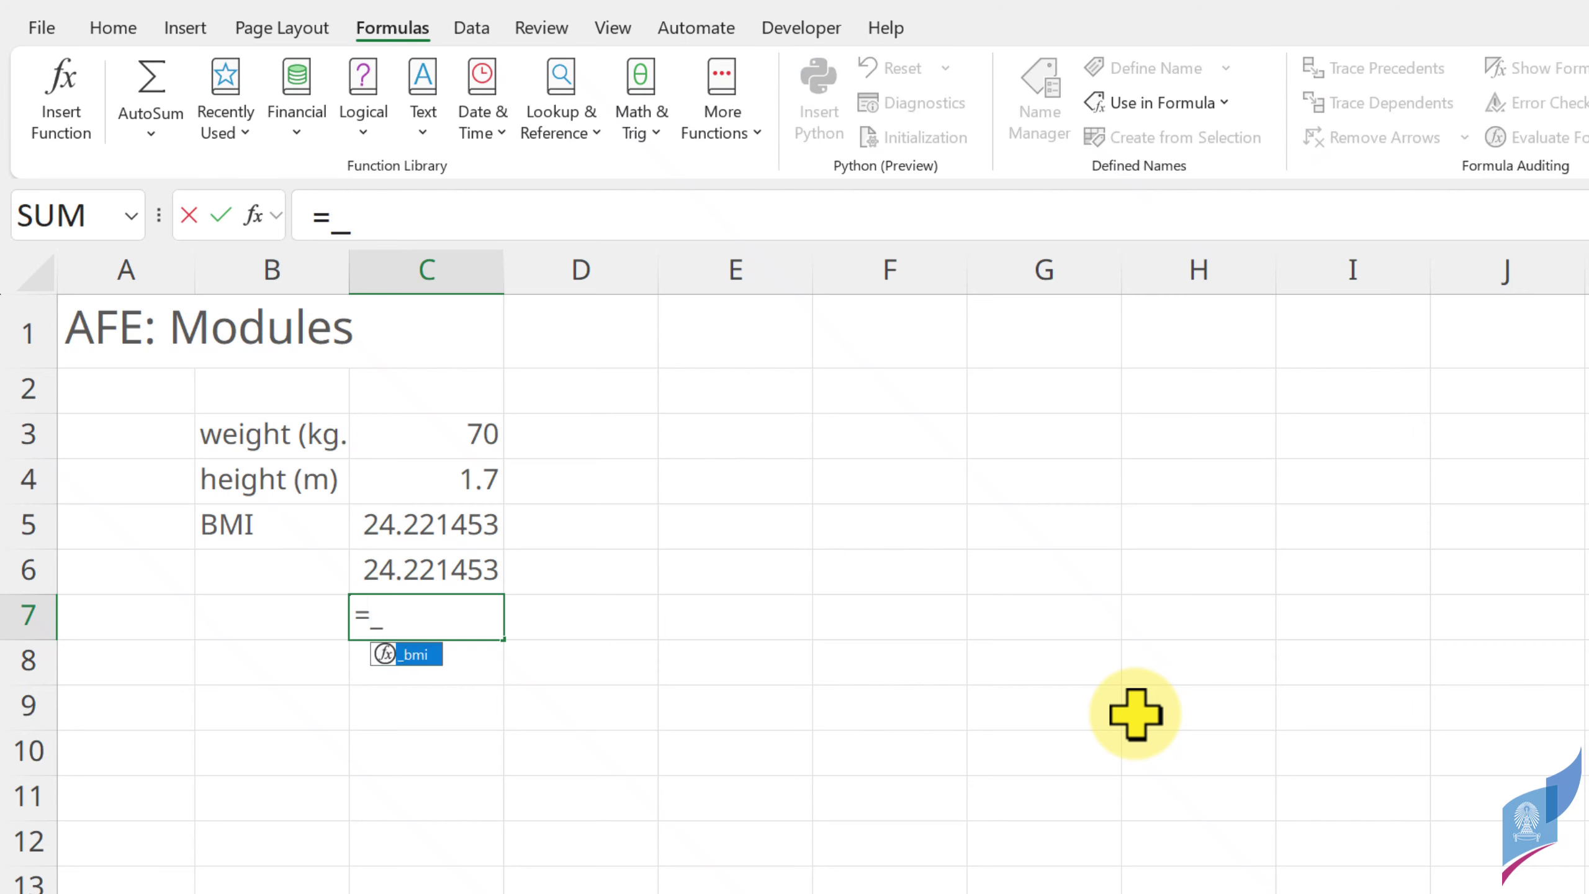
double_click(416, 654)
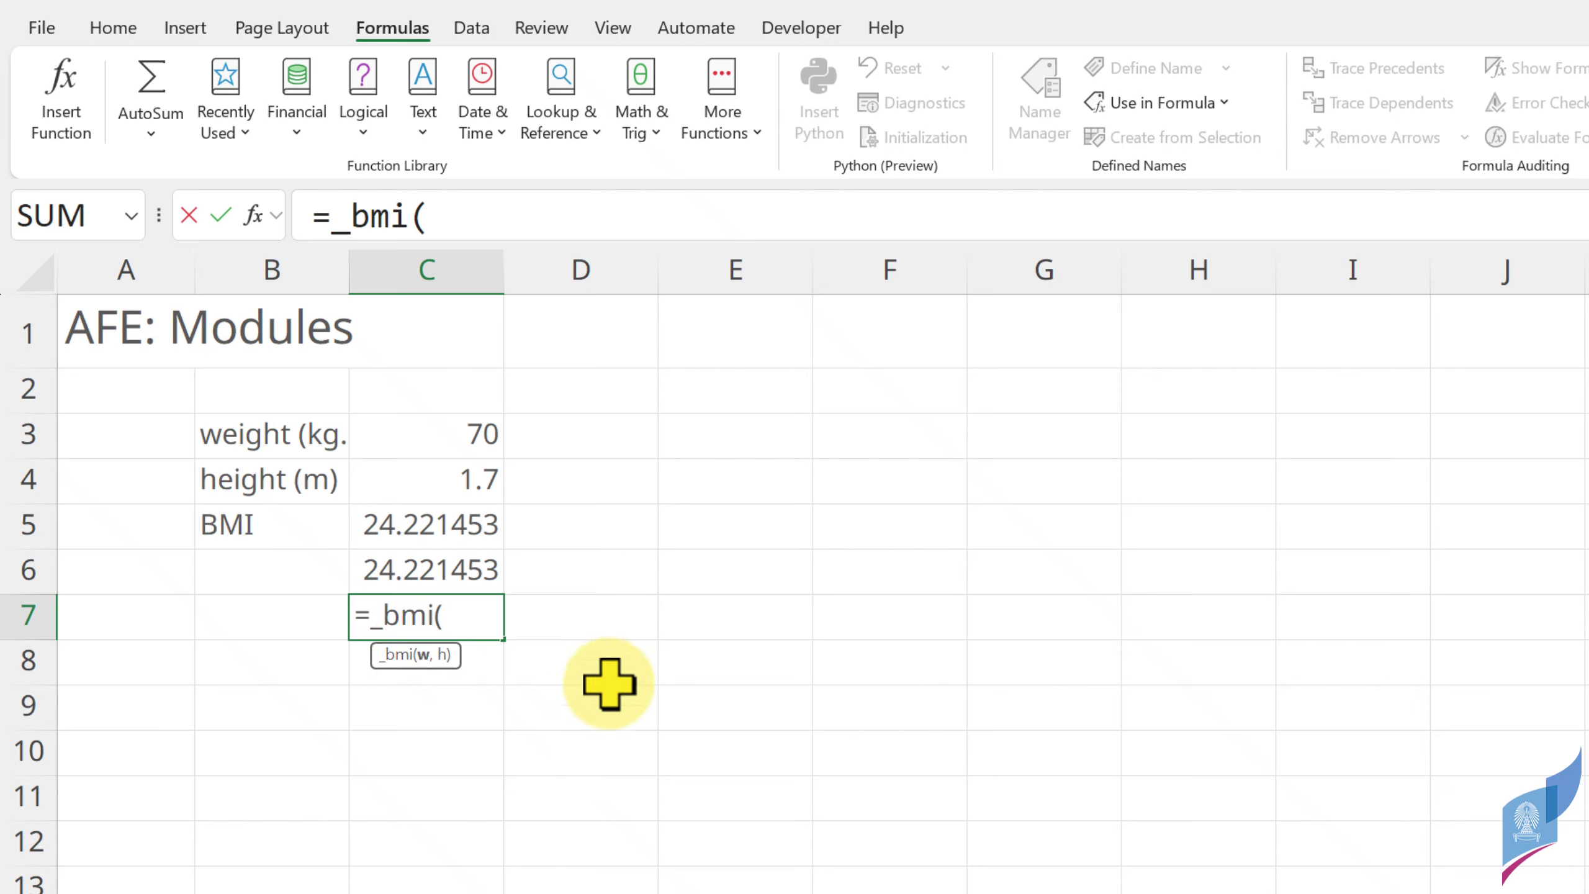
left_click(464, 436)
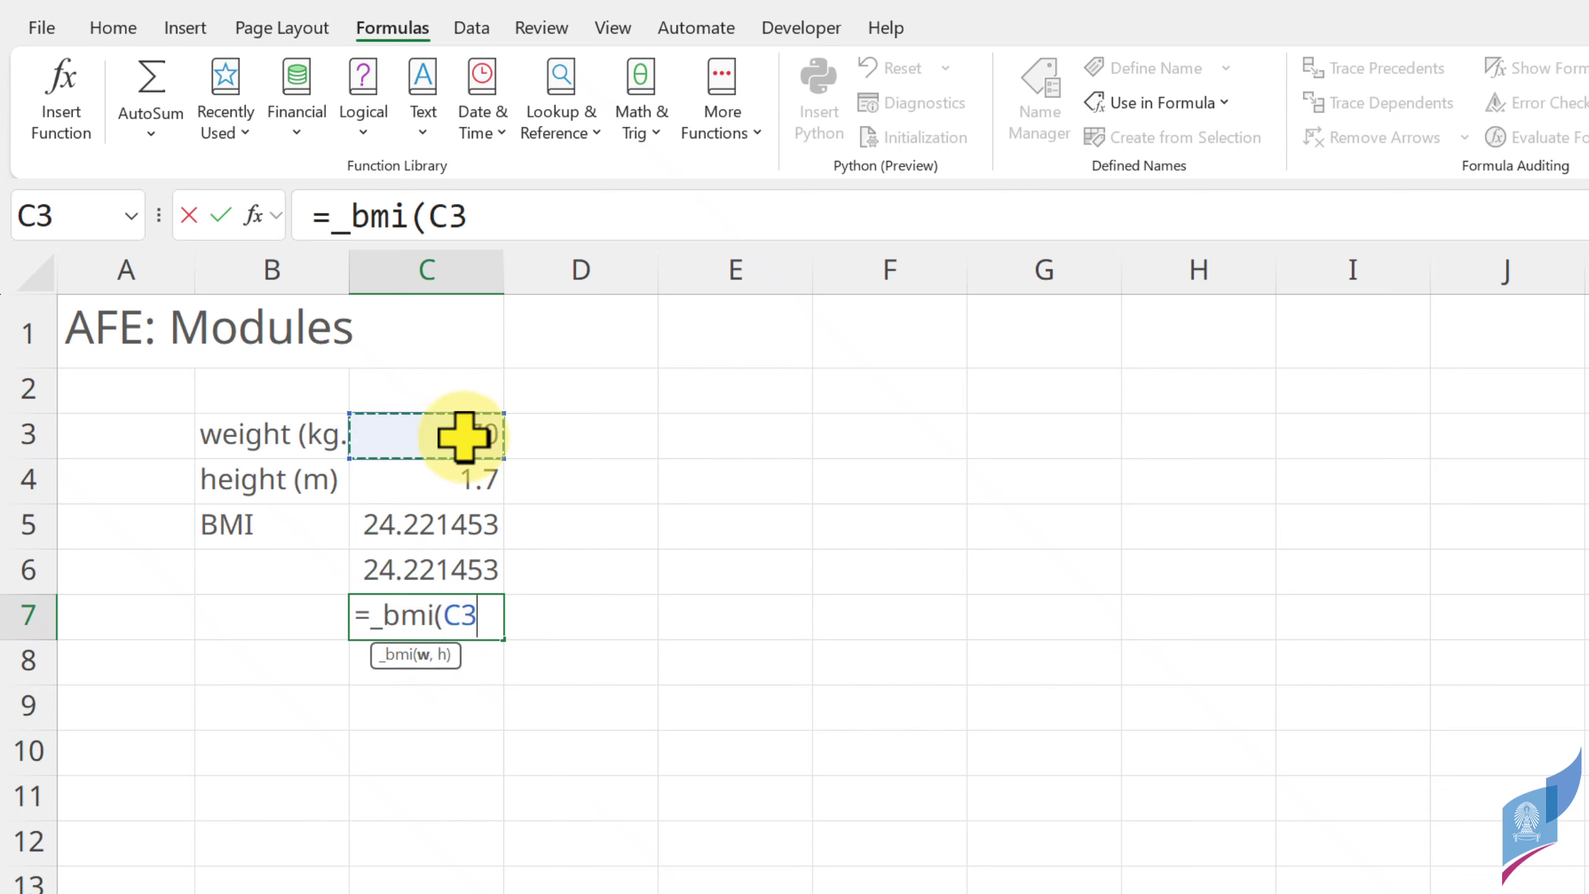
type(",")
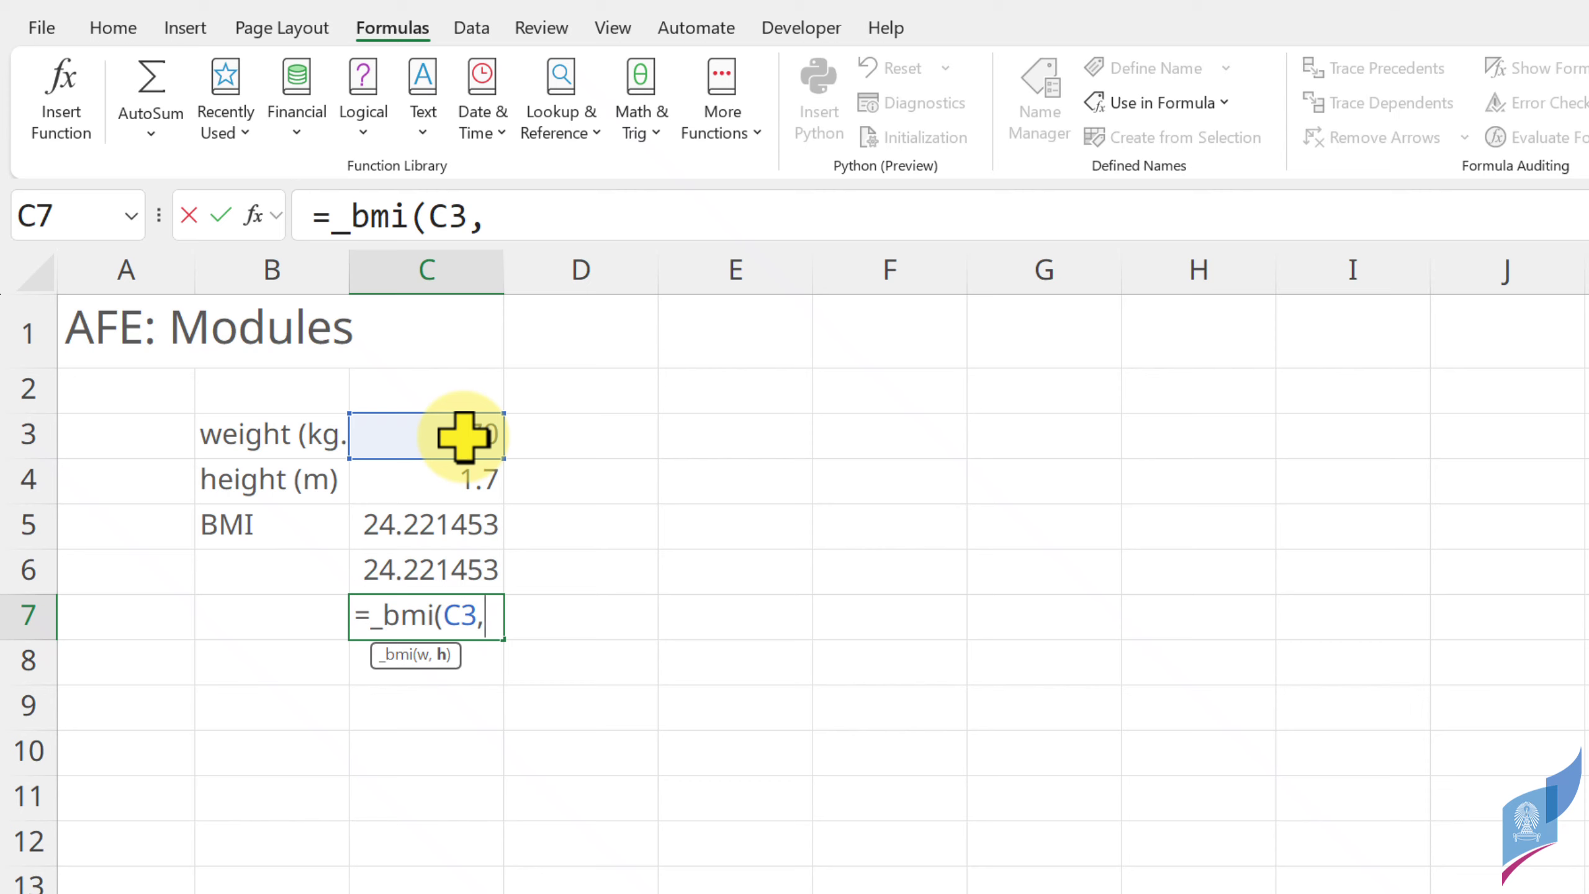
left_click(470, 483)
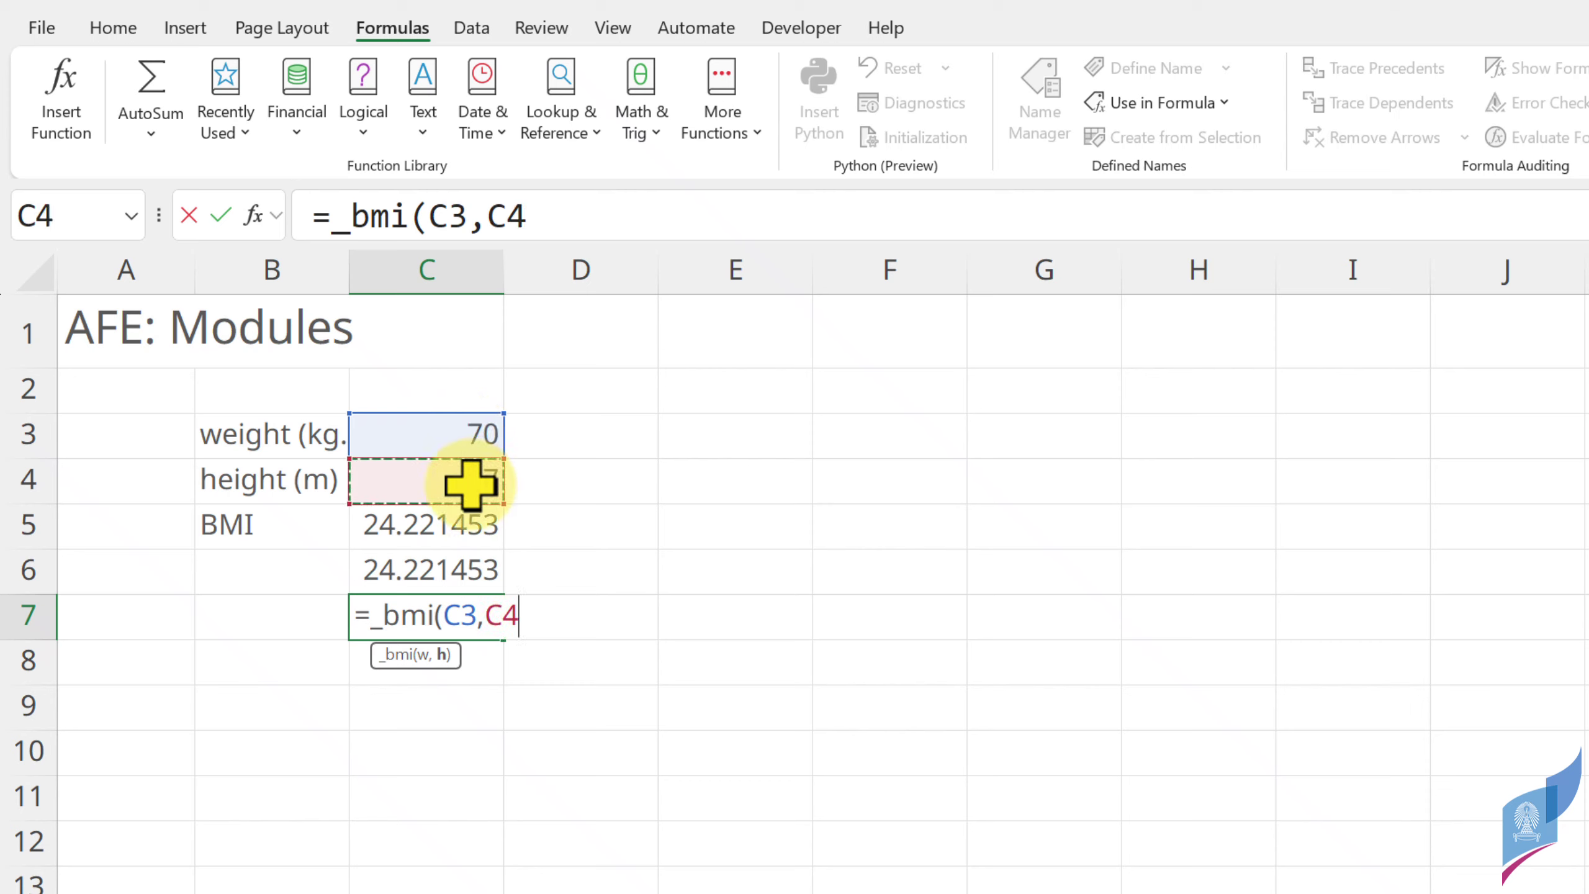
type(")")
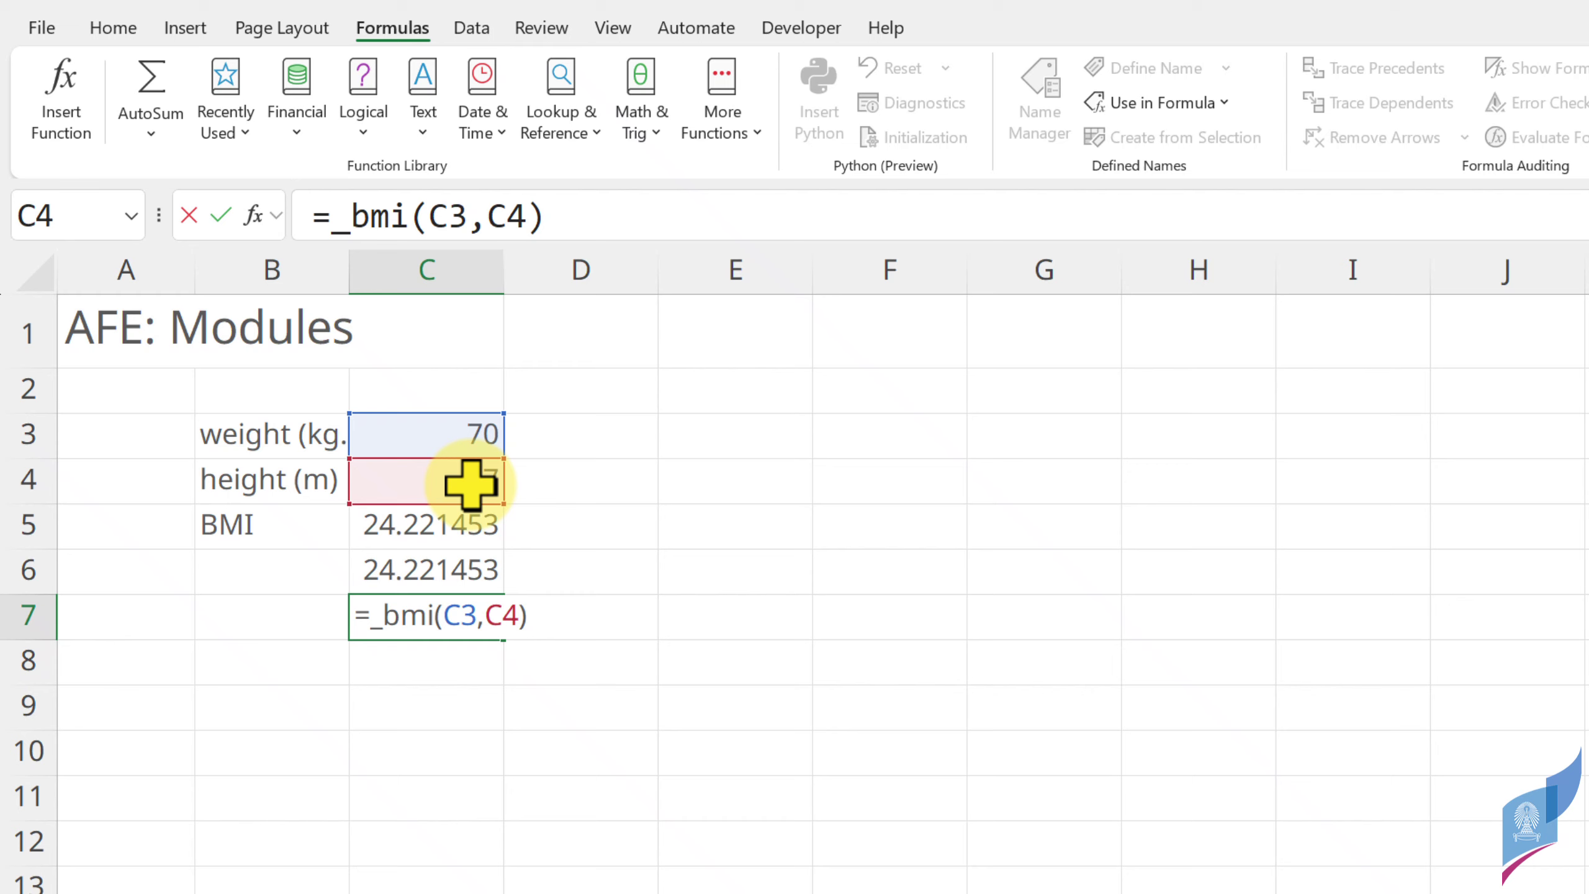
key("Return")
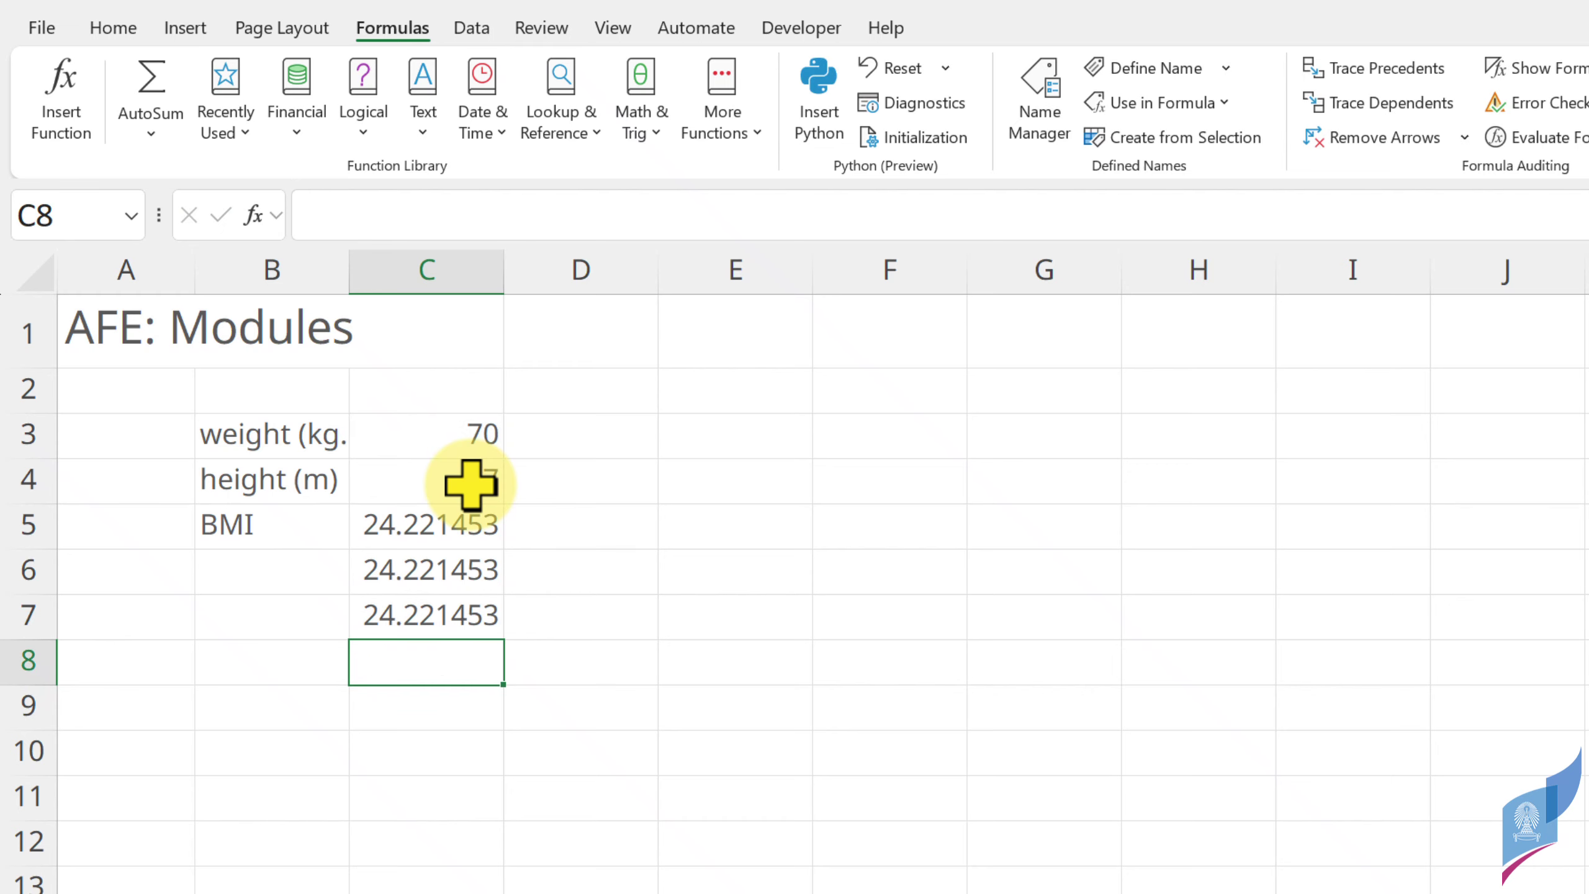
key("Up")
key("Up")
key("Up")
- Enter =FORMULATEXT(C5) in D5 and fill it down through D7
key("Right")
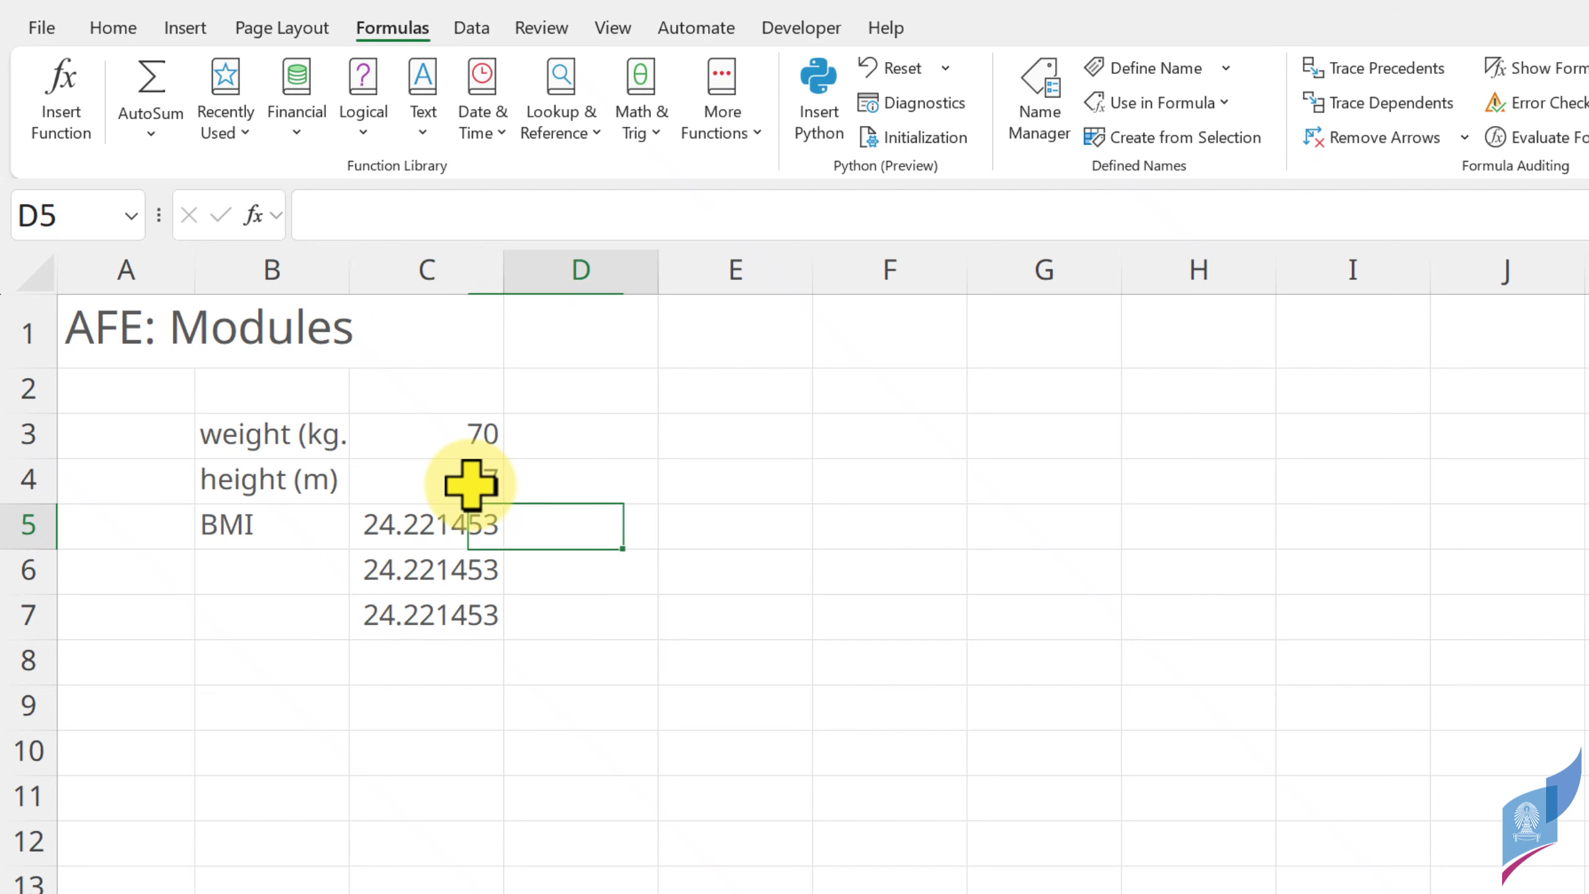
type("=form")
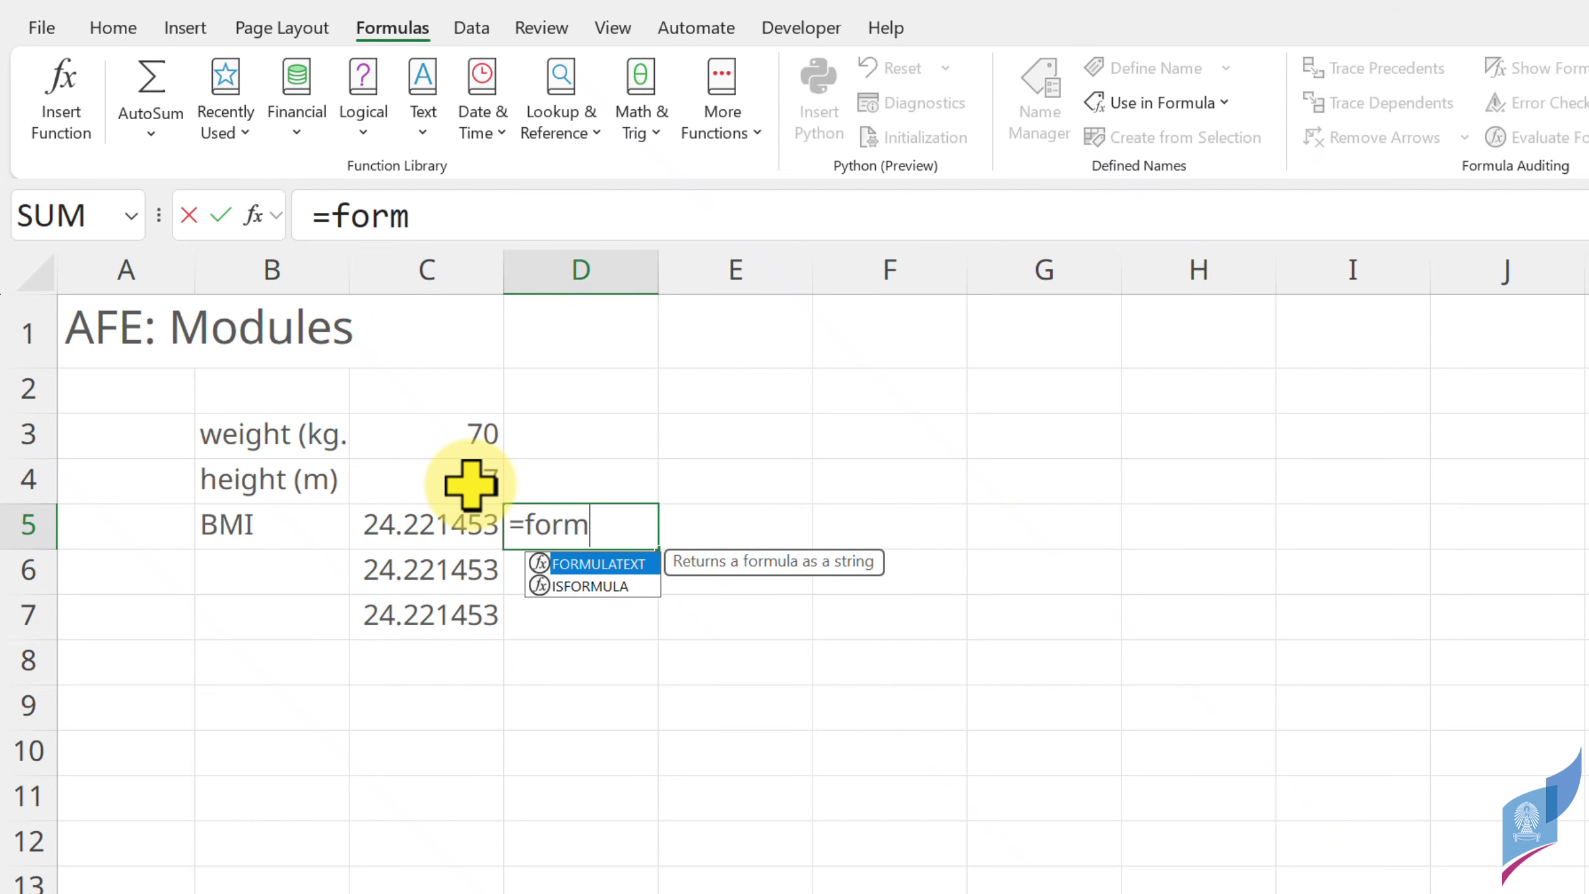
key("Tab")
key("Left")
key("Return")
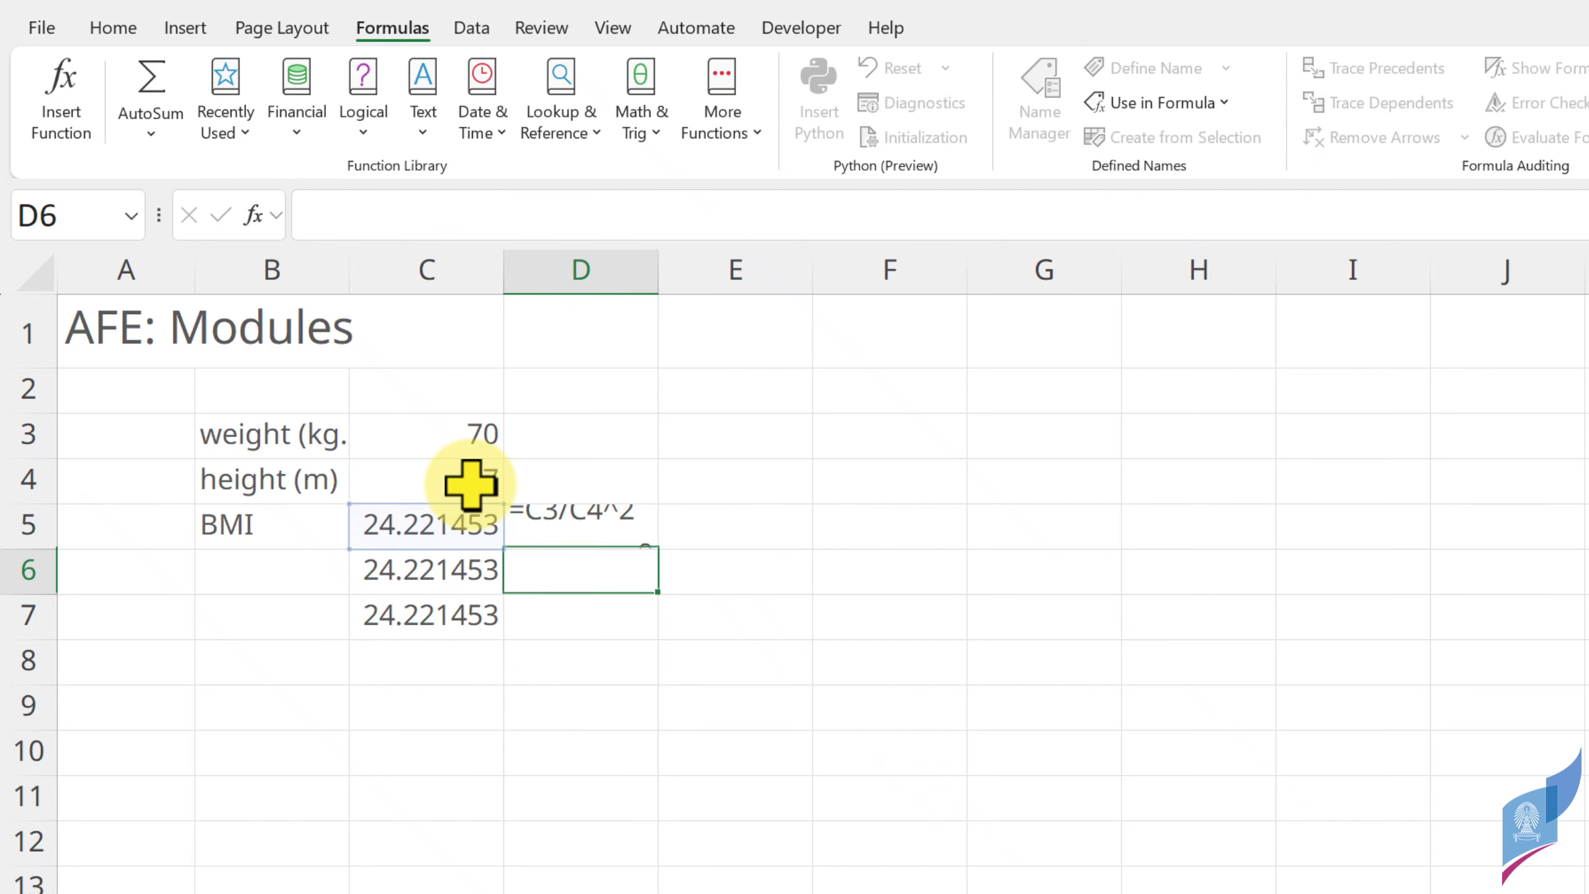
key("Up")
key("shift+Down")
key("shift+Down")
key("ctrl+d")
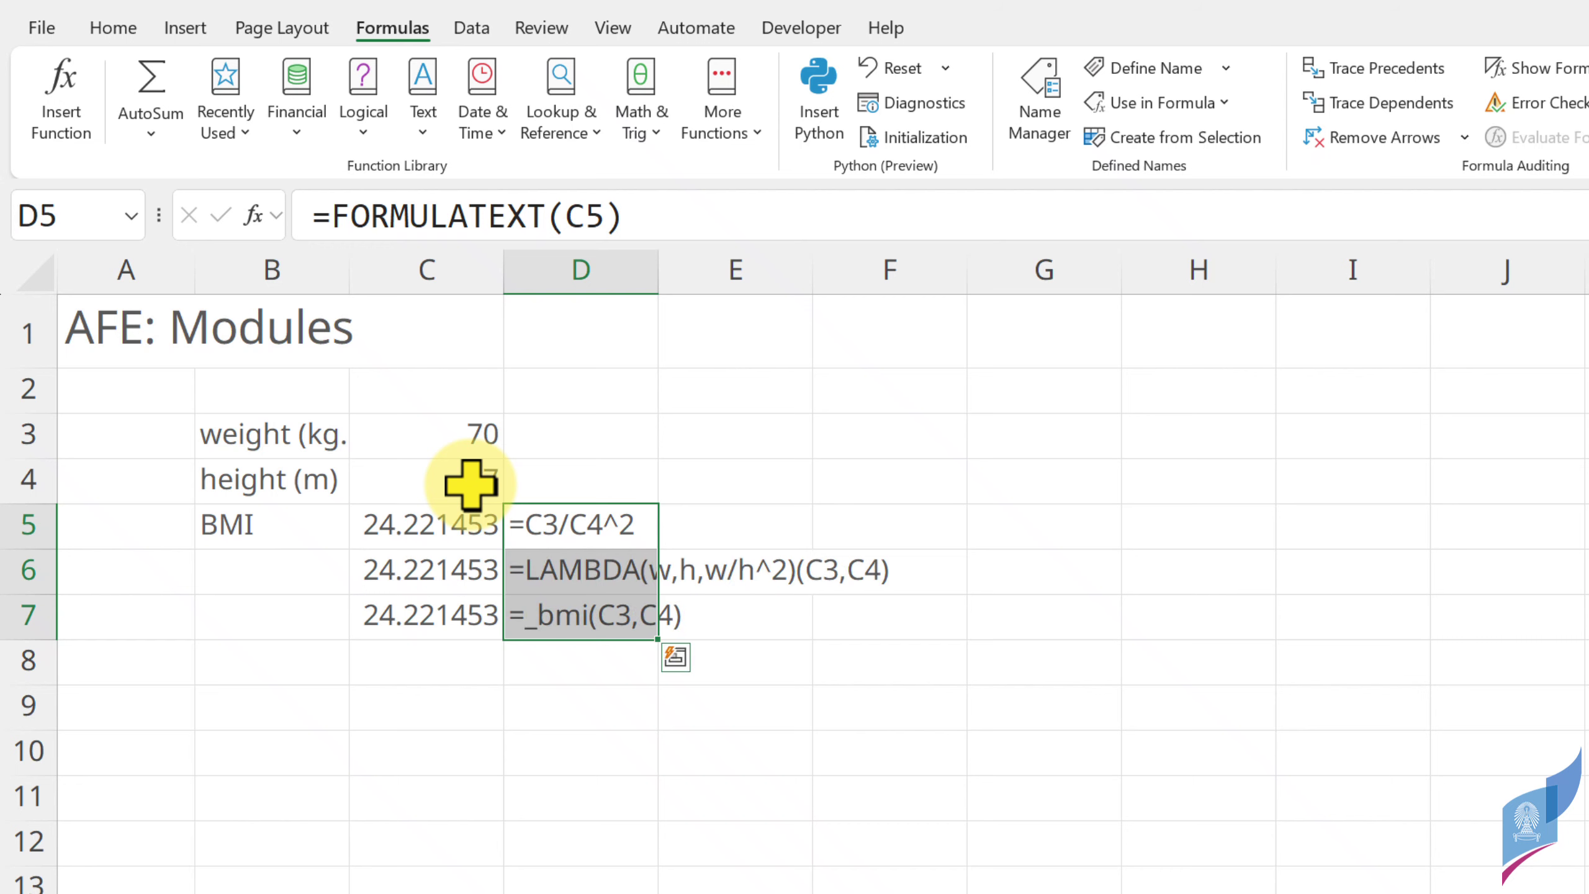
- Check the formula texts in D5 and D7 against the _bmi formula in C7
left_click(562, 523)
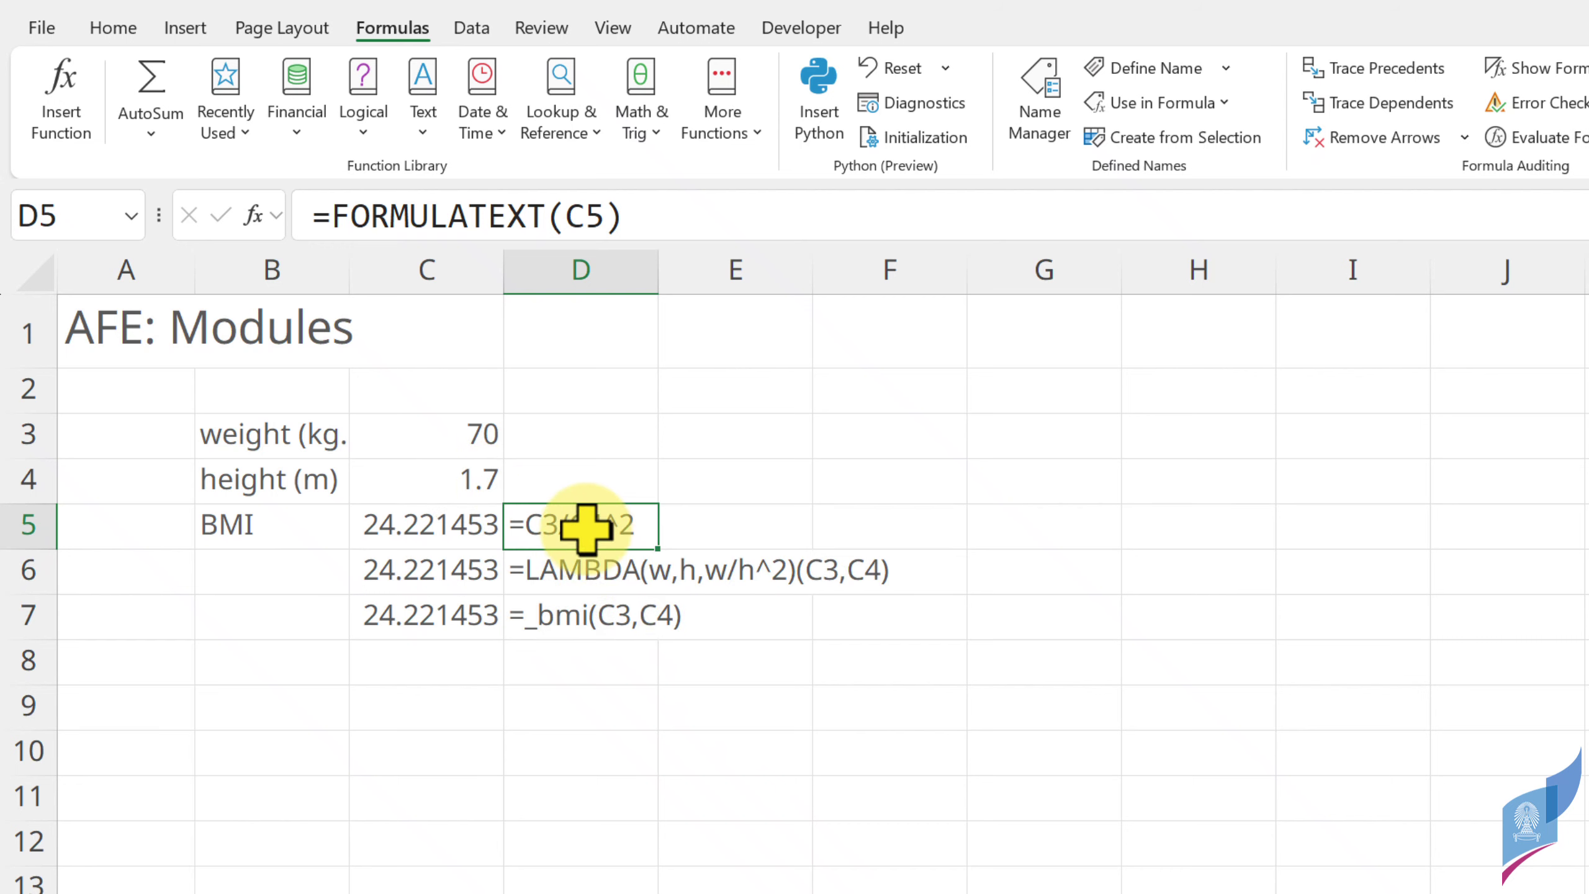
left_click(573, 624)
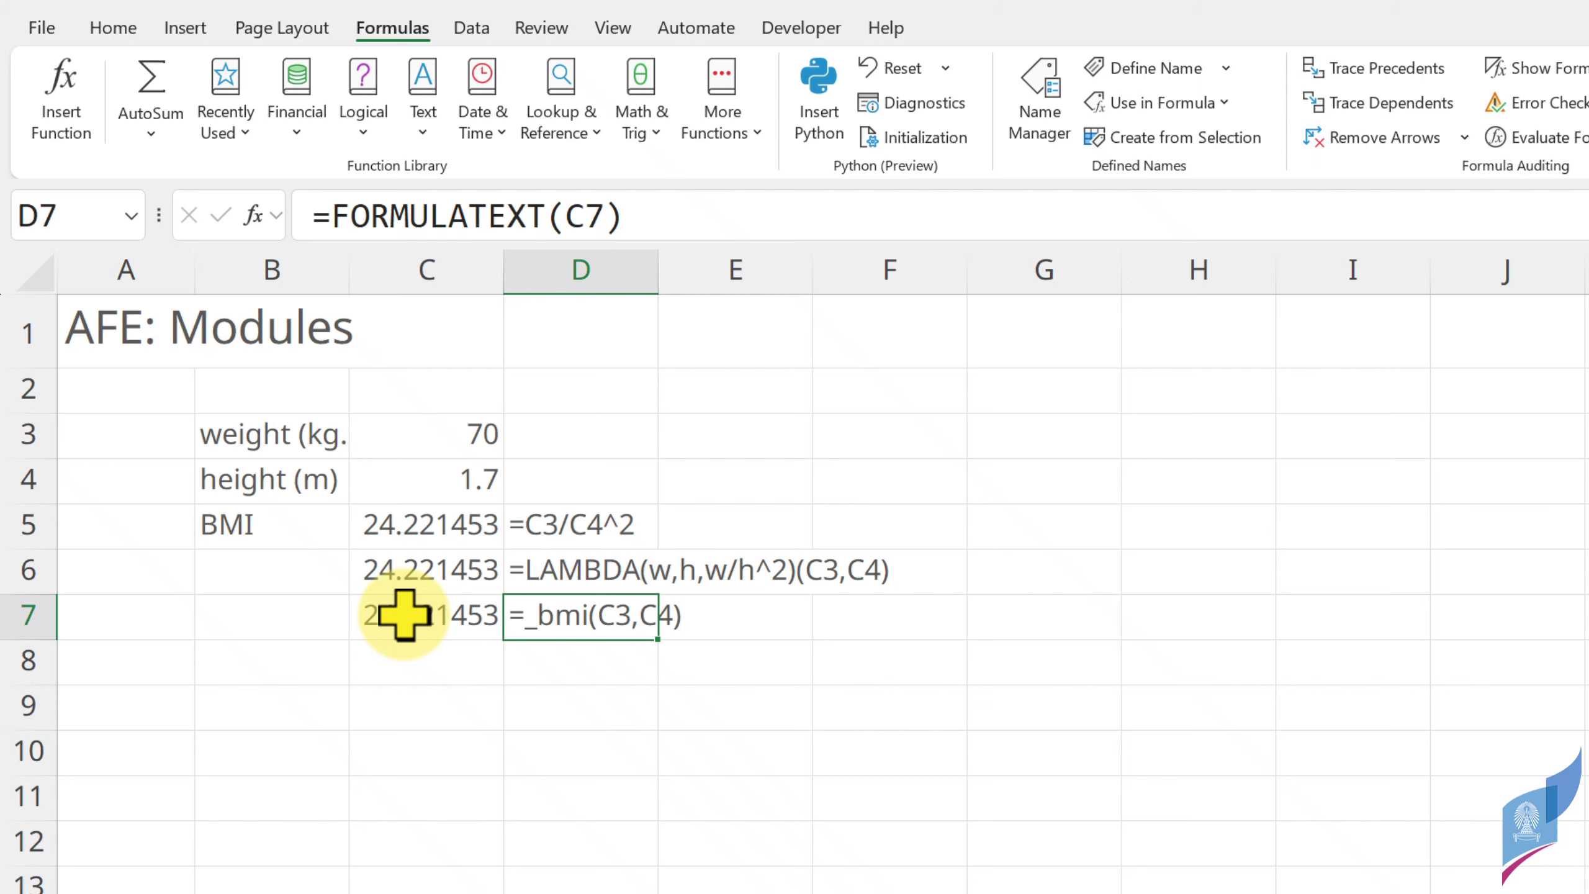
left_click(404, 615)
left_click(588, 616)
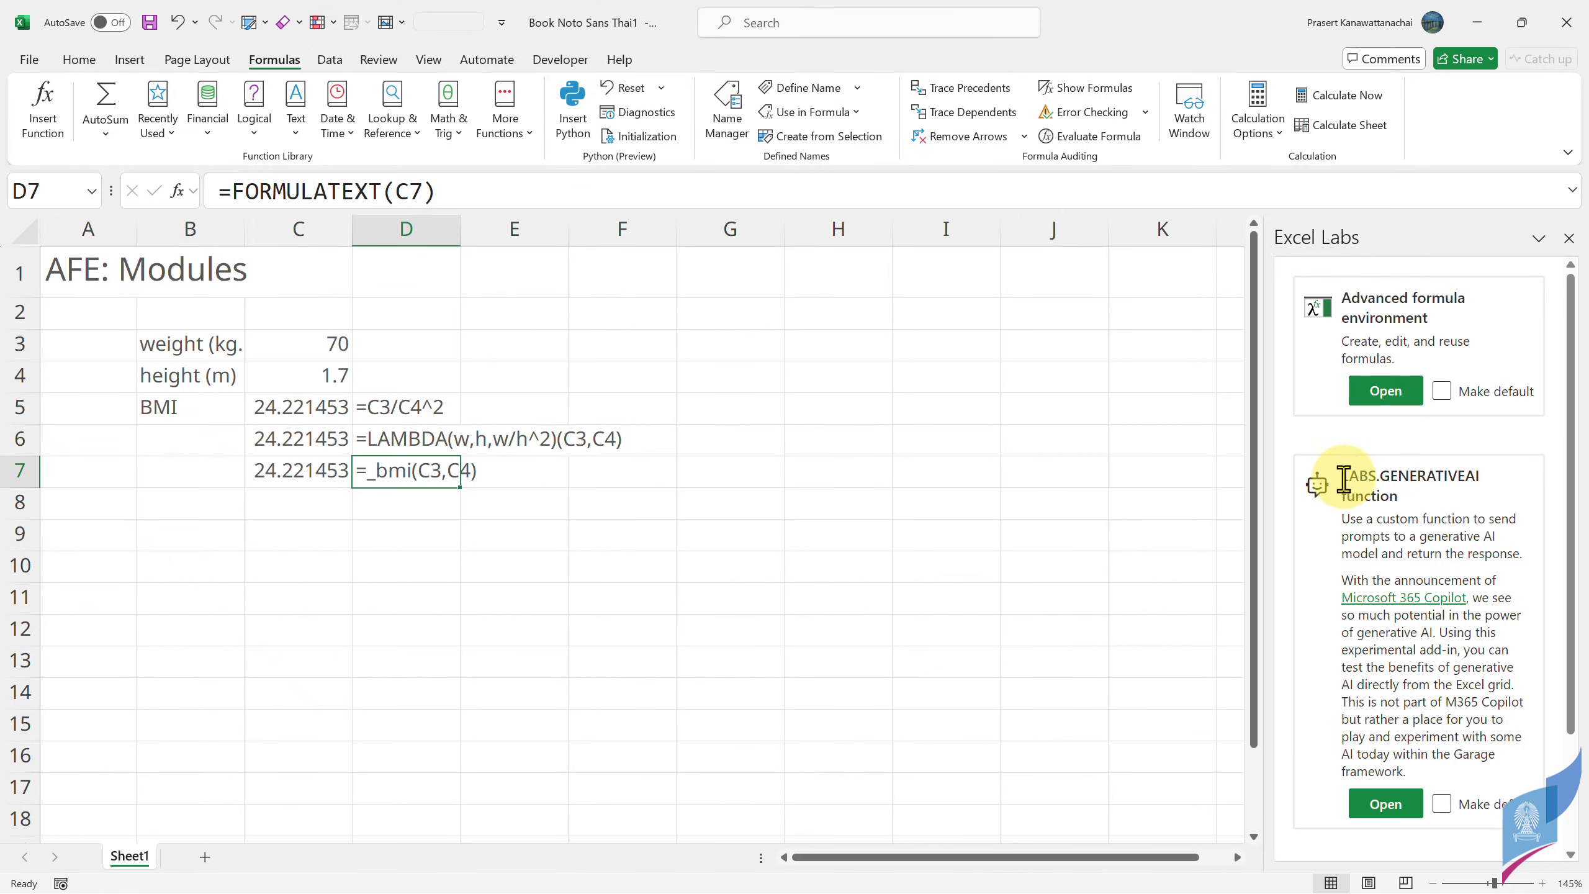
- Open the Advanced formula environment, widen the Excel Labs pane, and show the Modules editor
left_click(1386, 395)
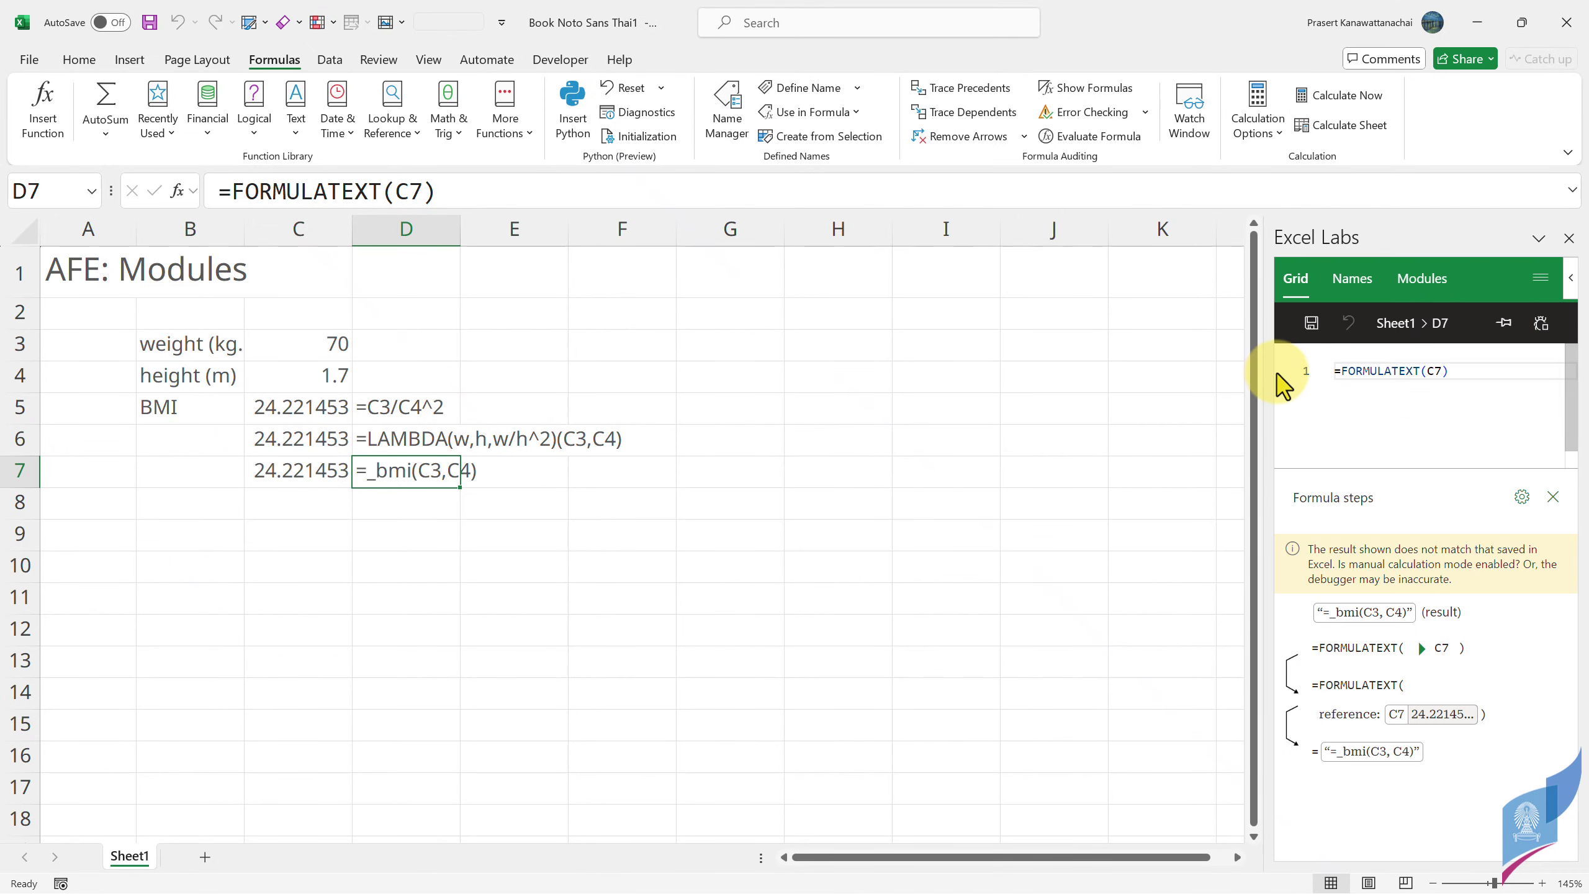
left_click_drag(1266, 344, 926, 346)
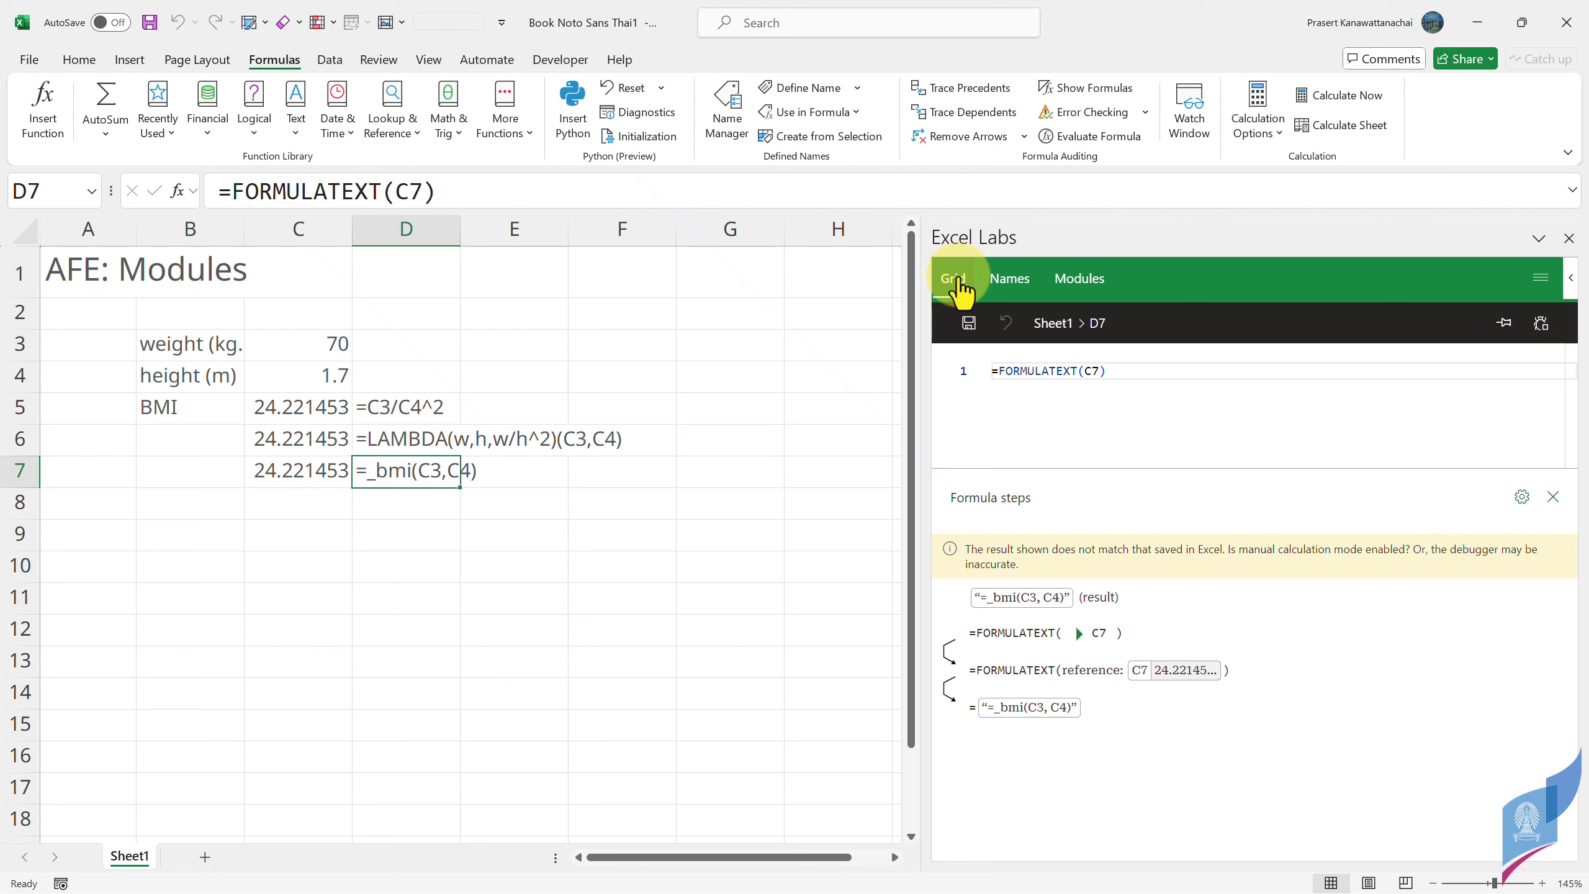
left_click(1071, 281)
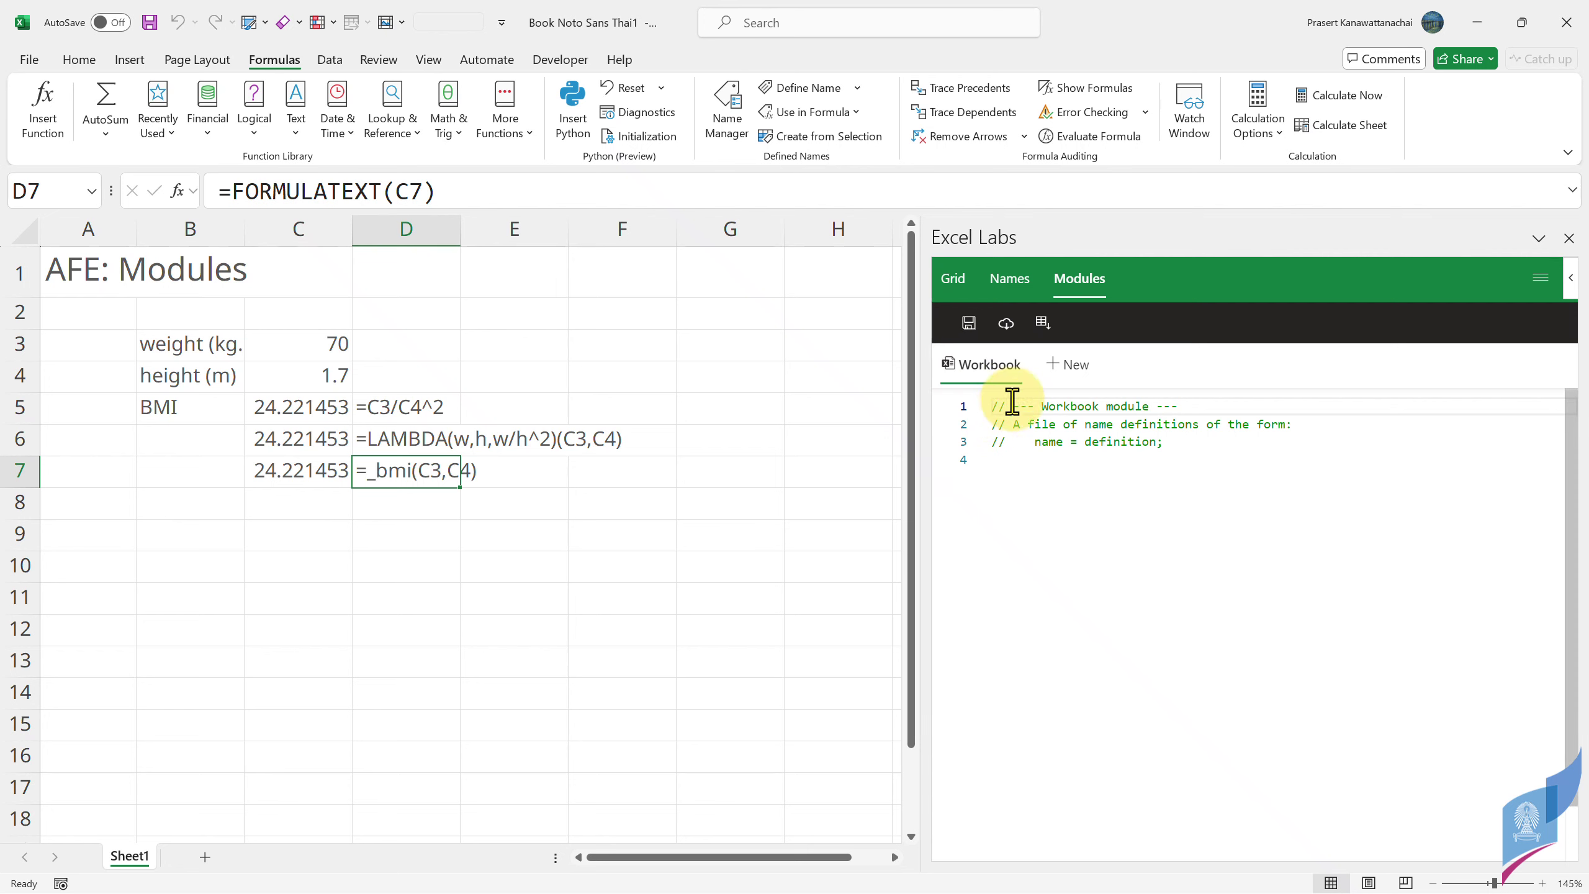
- On line 4 of the Workbook module, start _bmi2 = LAMBDA(weight_kg, height_m
left_click(1002, 472)
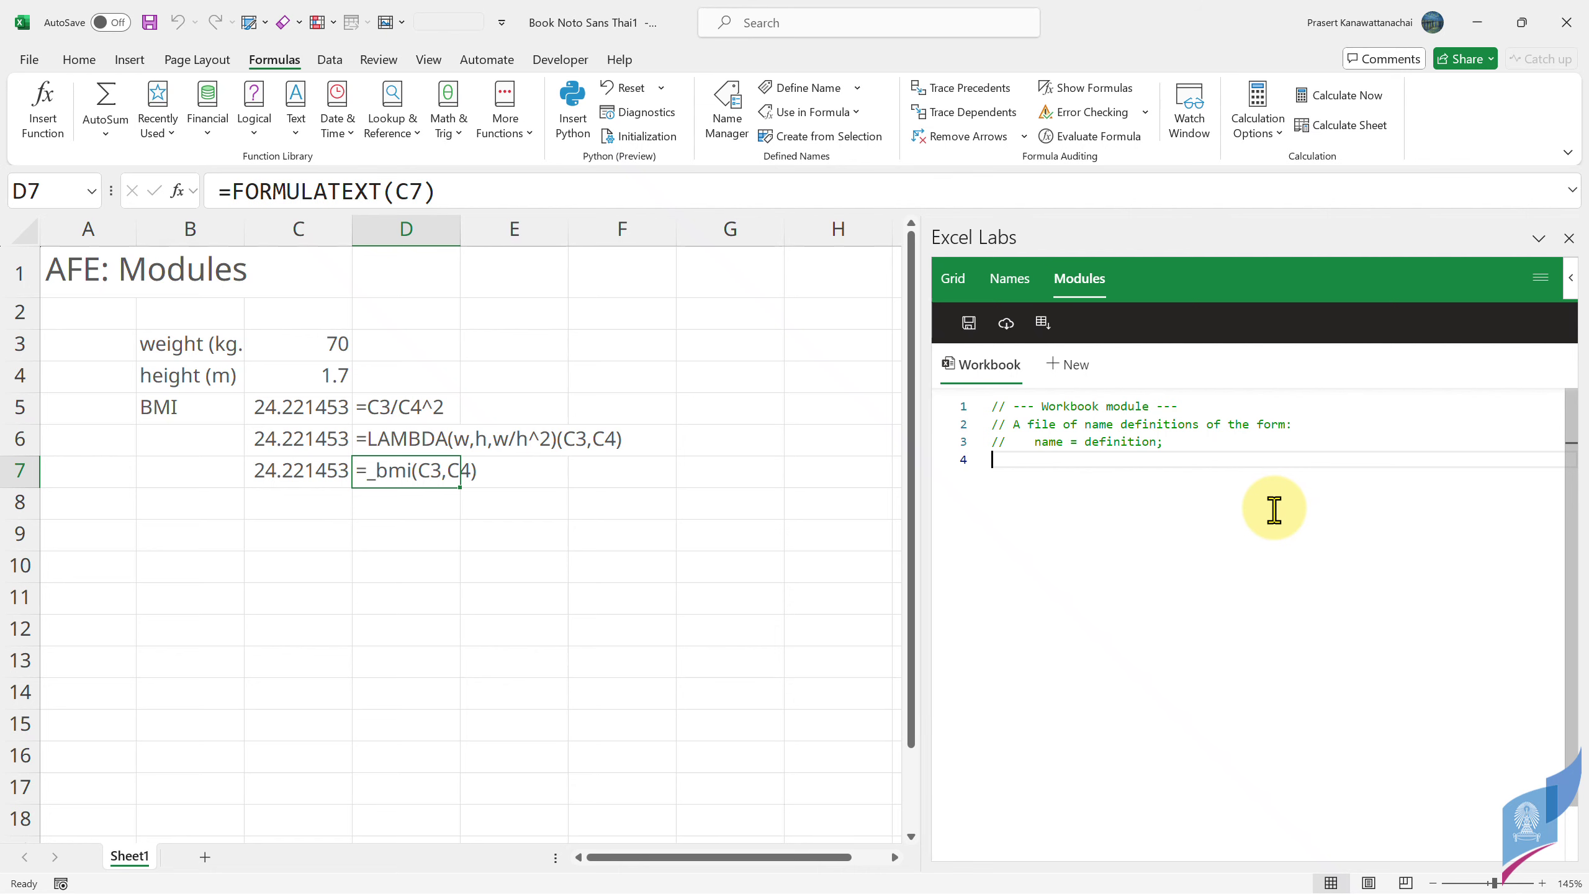
key("ctrl+plus")
key("ctrl+plus")
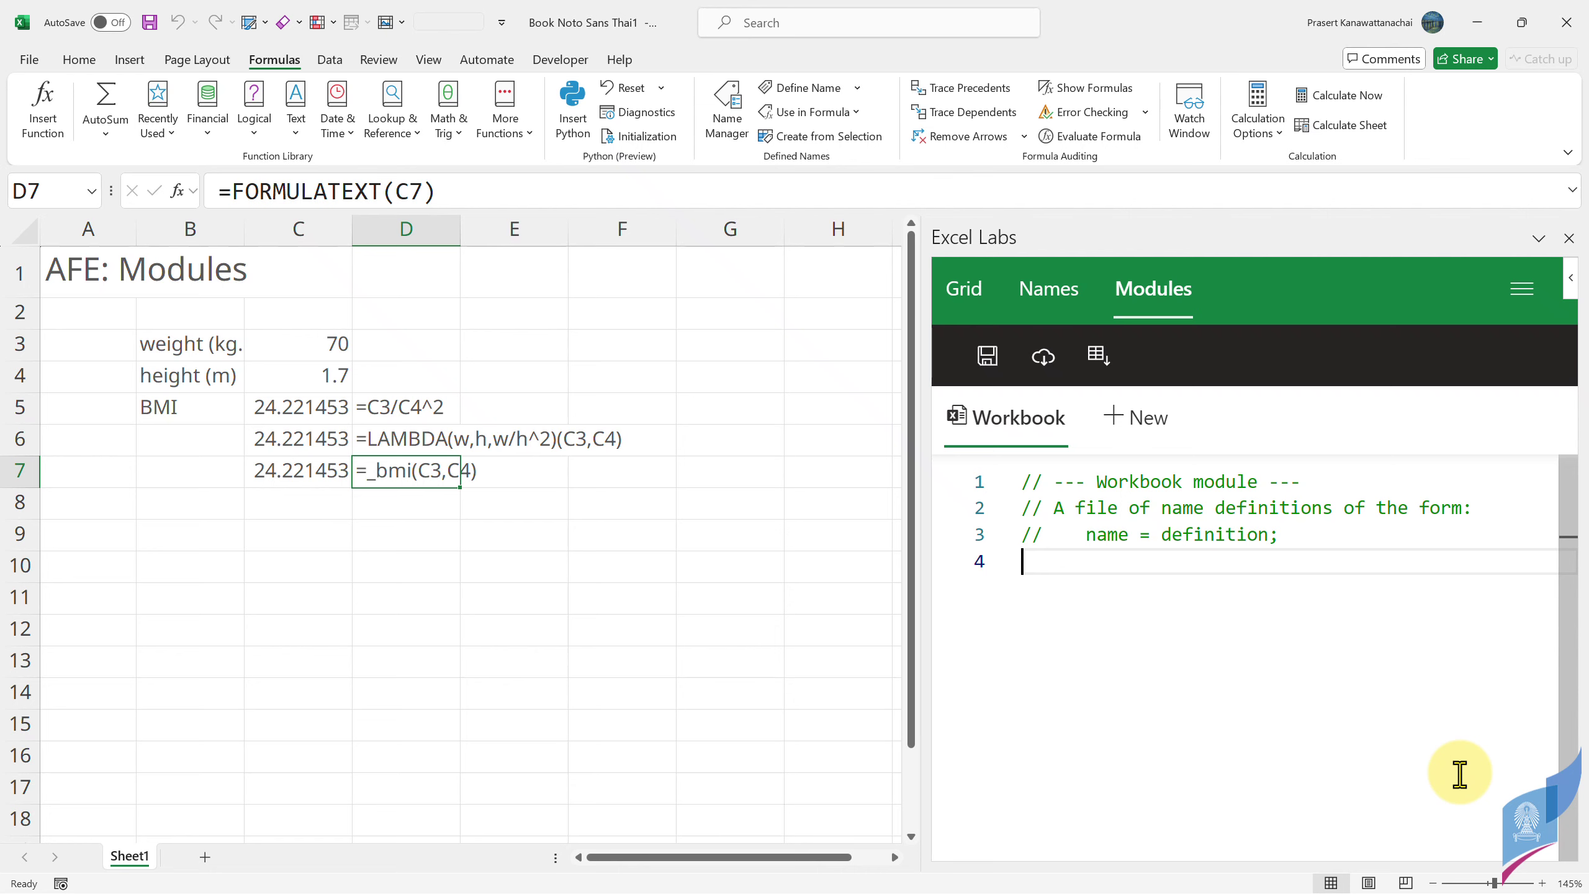
type("_bmi2")
type(" = lam")
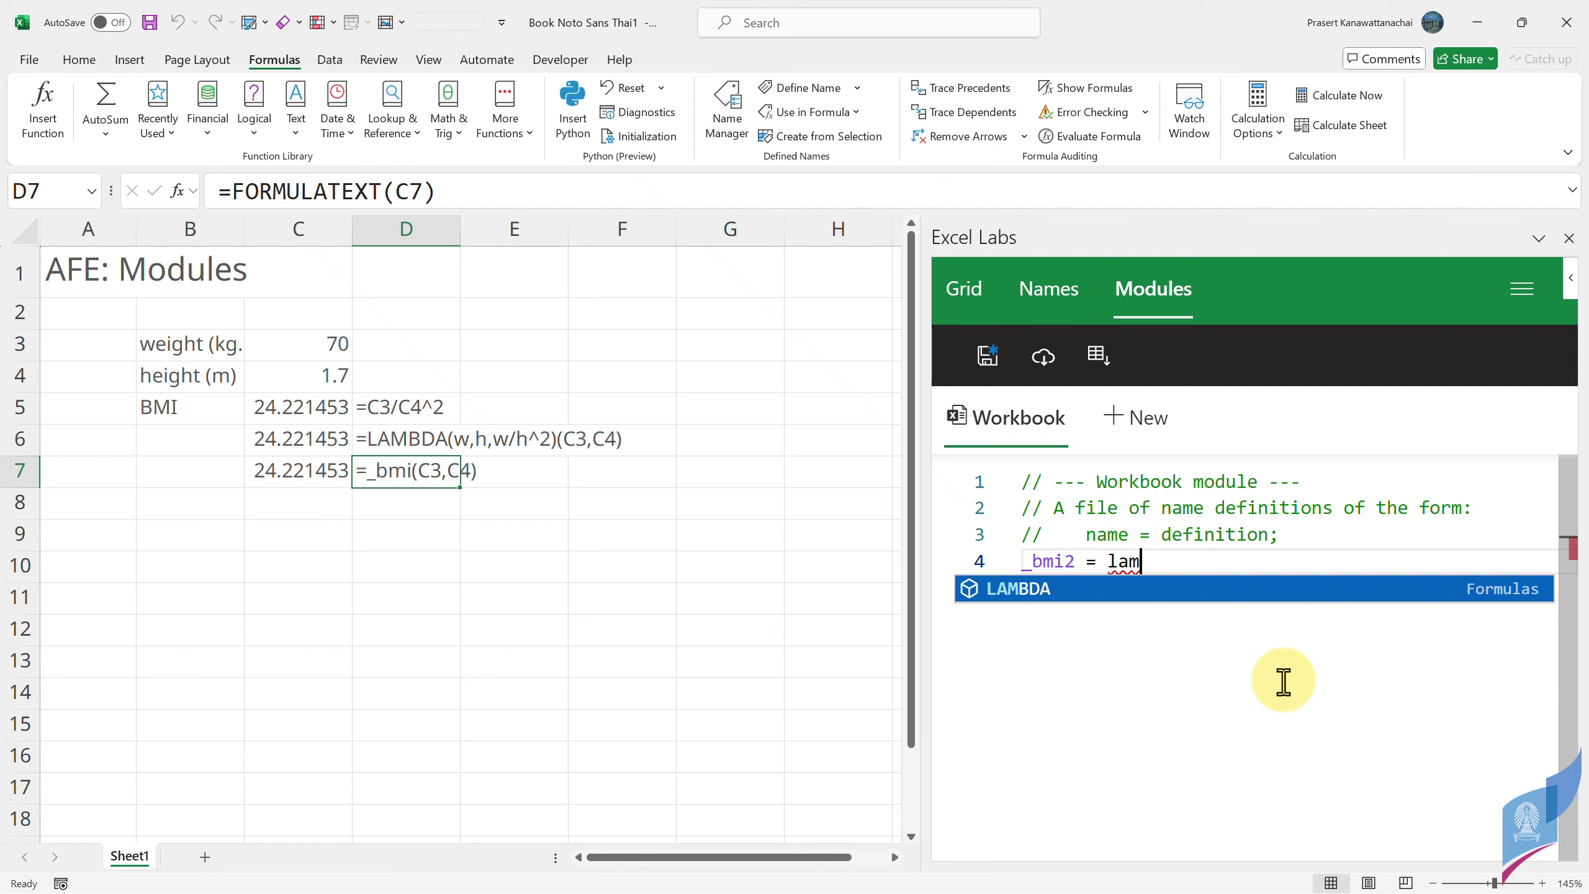
key("Tab")
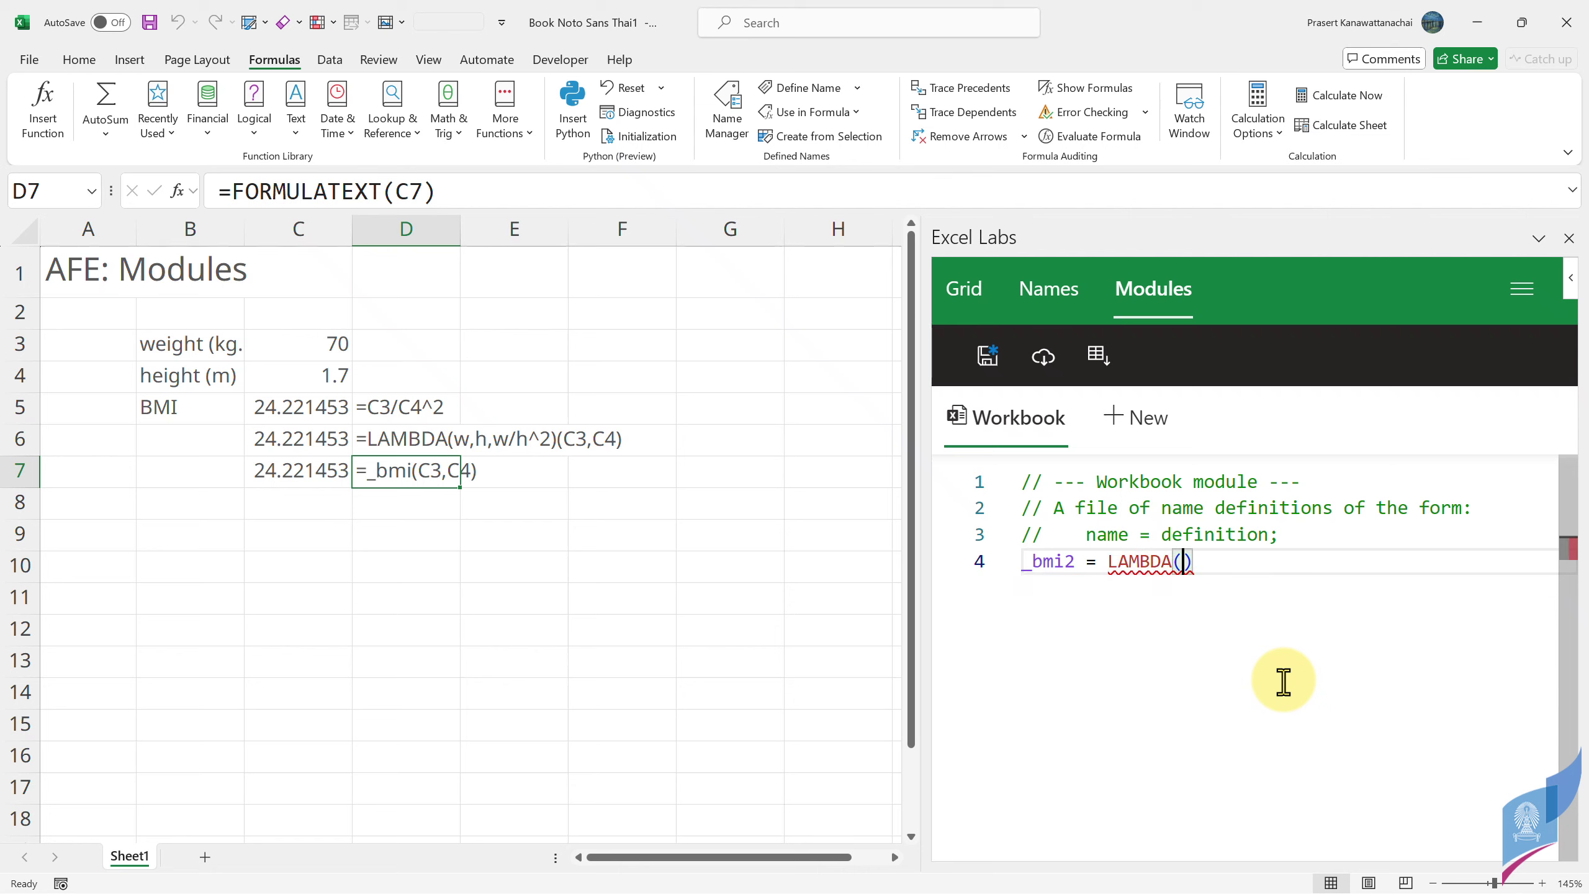
type("w, h")
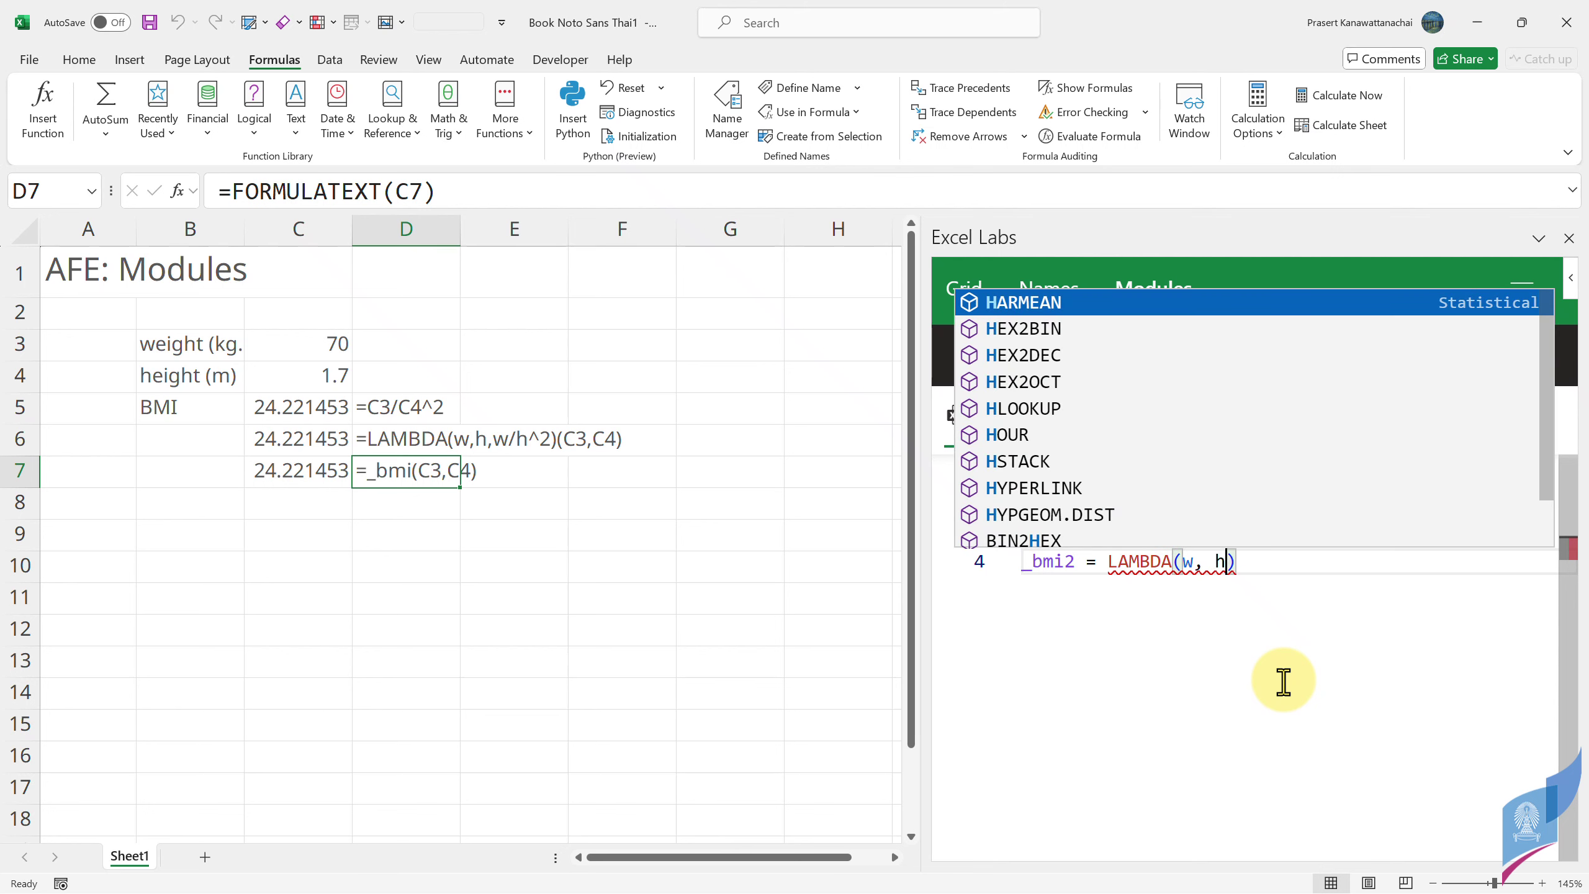
type("eight")
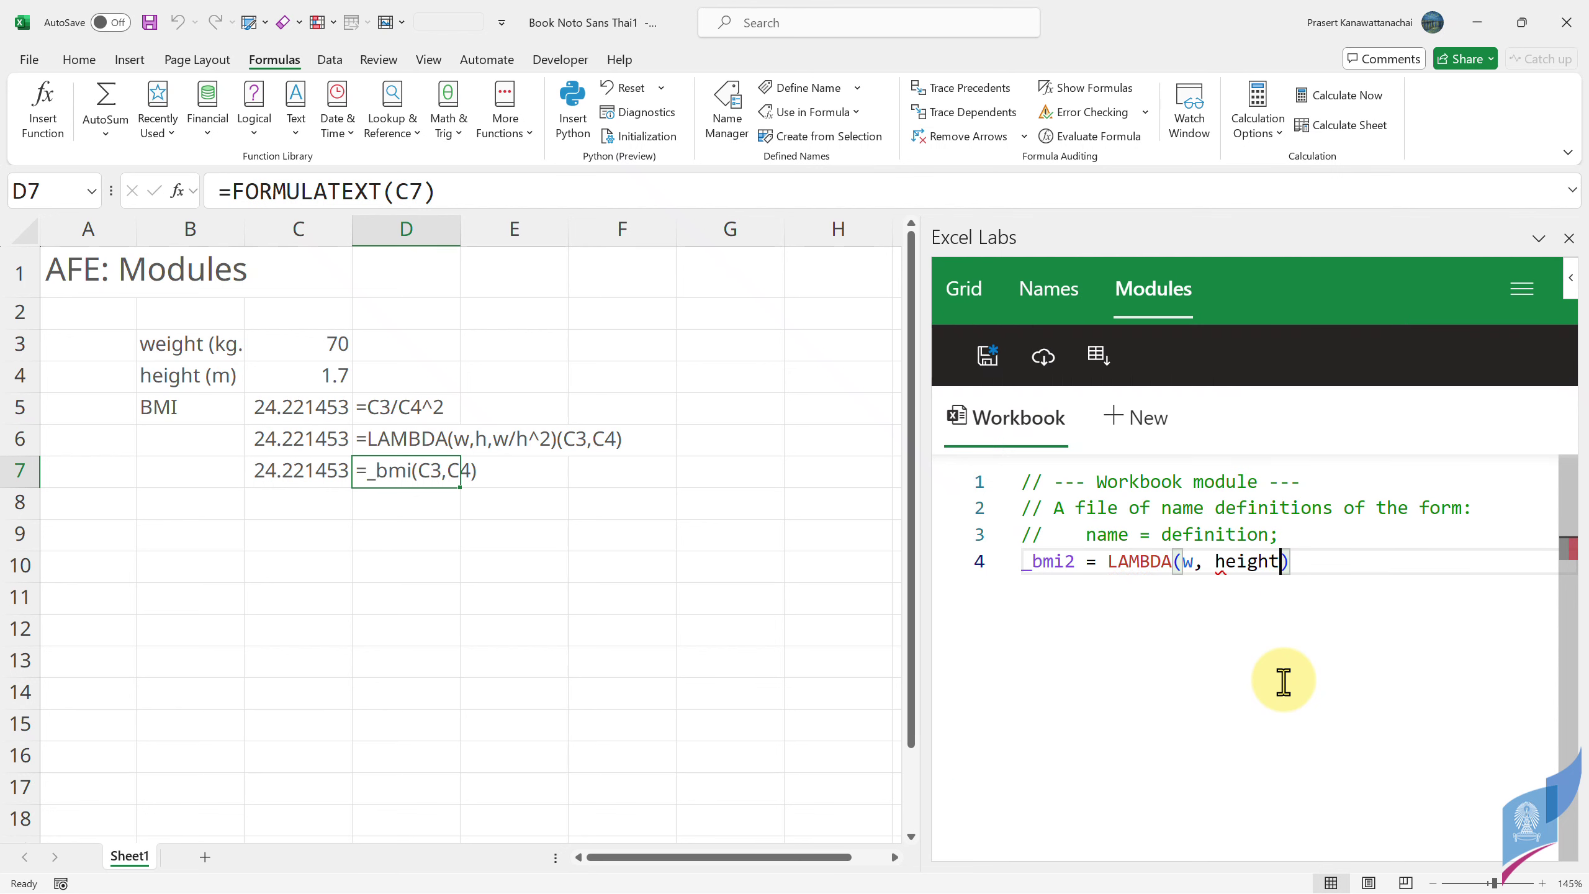
type("_m")
key("Left")
key("Left")
key("Left")
key("Left")
key("Left")
key("Left")
key("Left")
type("e")
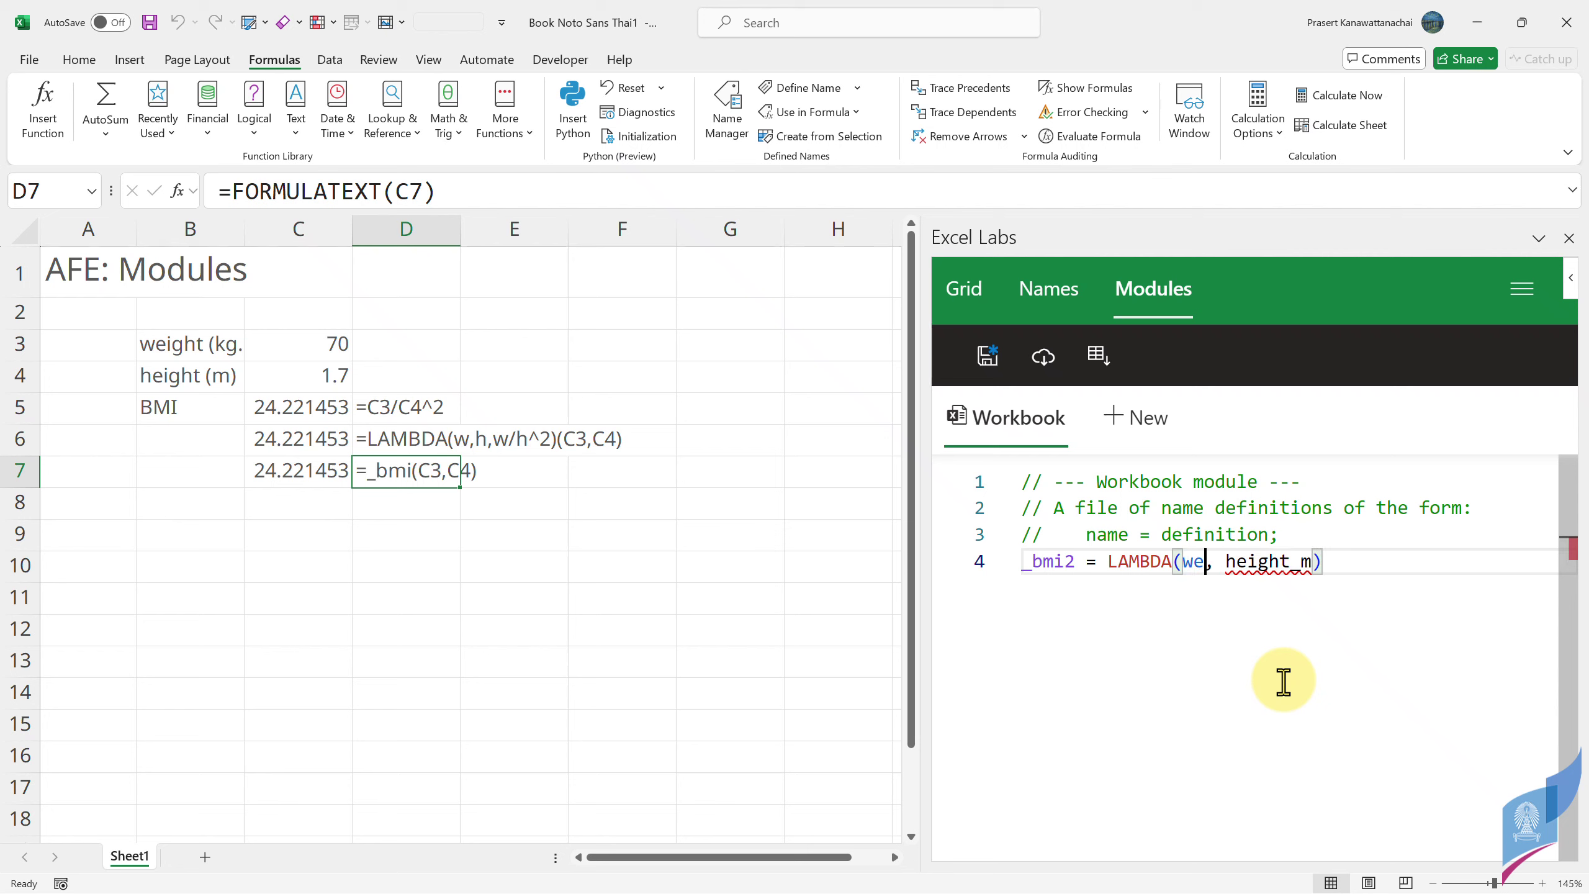
type("ight_kg")
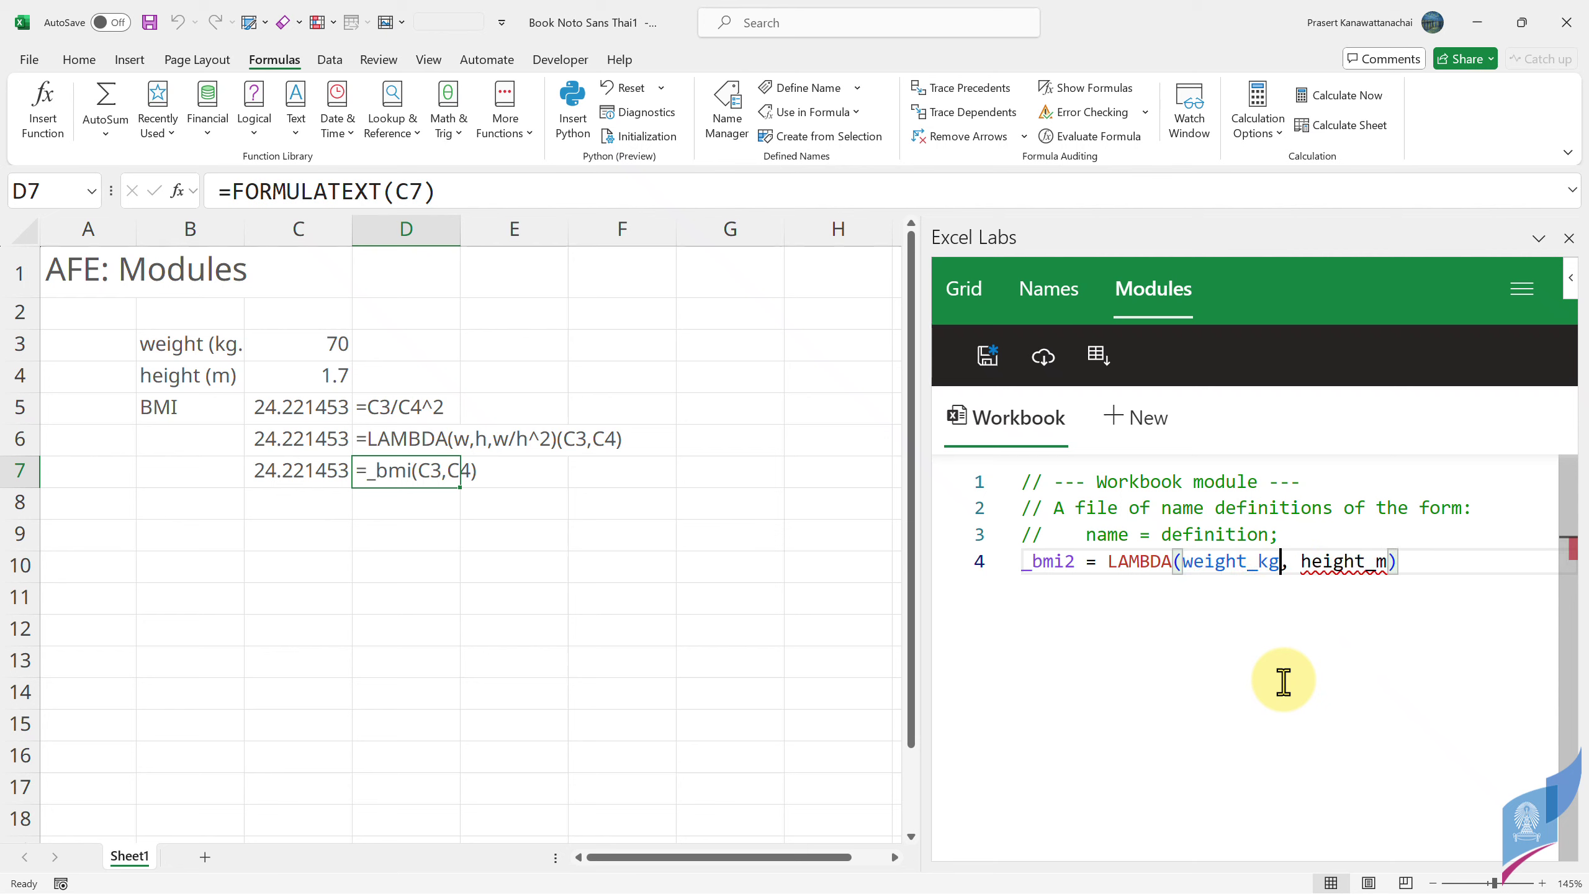
key("Right")
- Complete _bmi2's body as weight_kg / height_m ^ 2; and format the module code
key("Right")
key("ctrl+d")
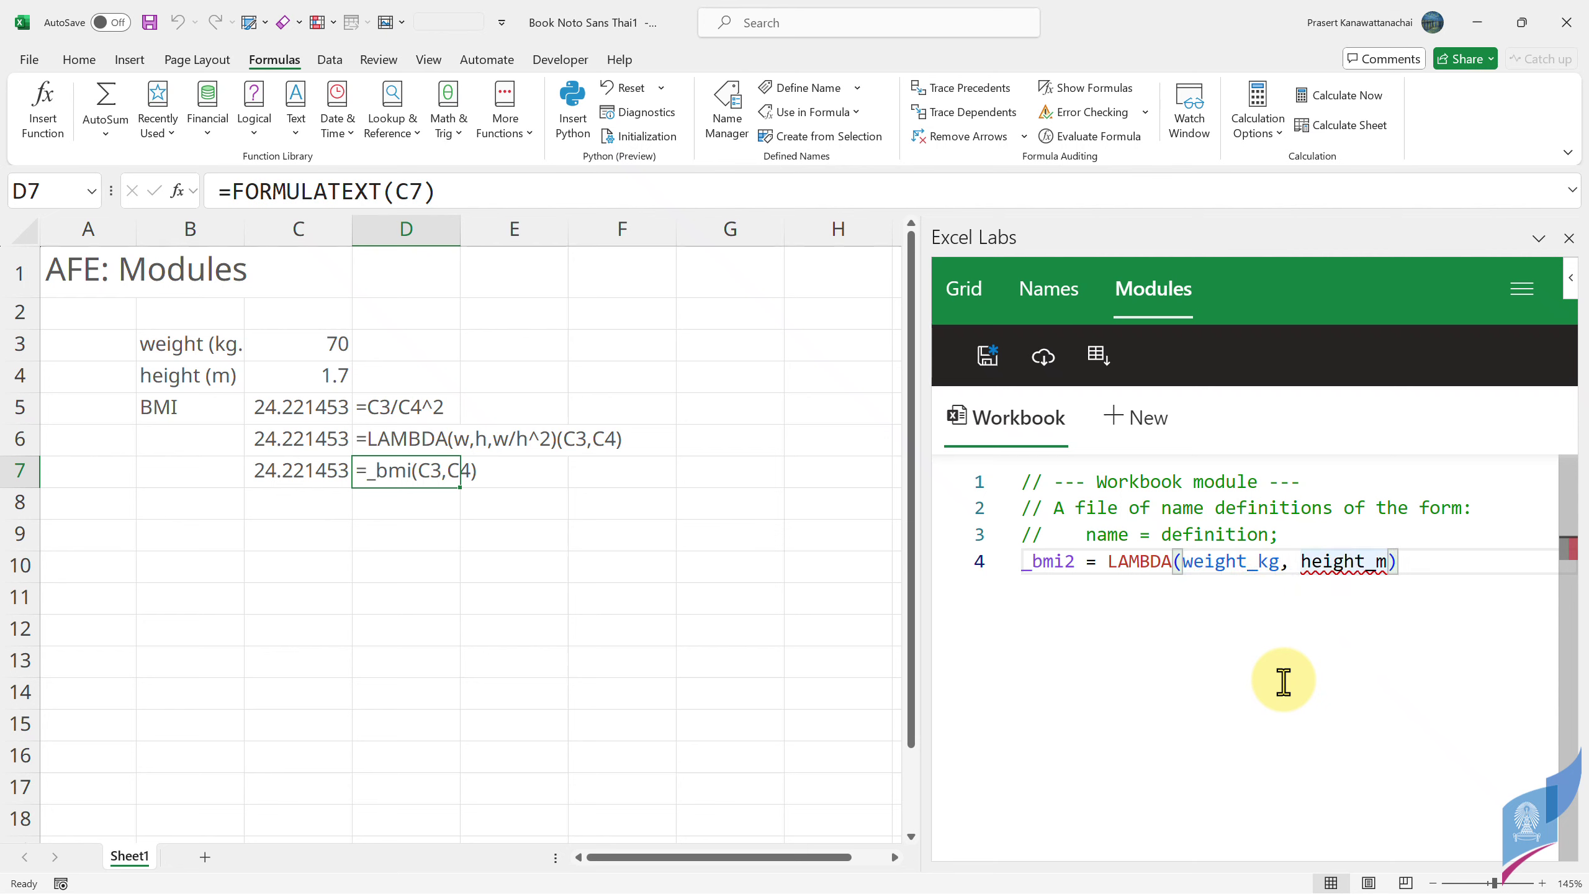
key("Right")
type(", ")
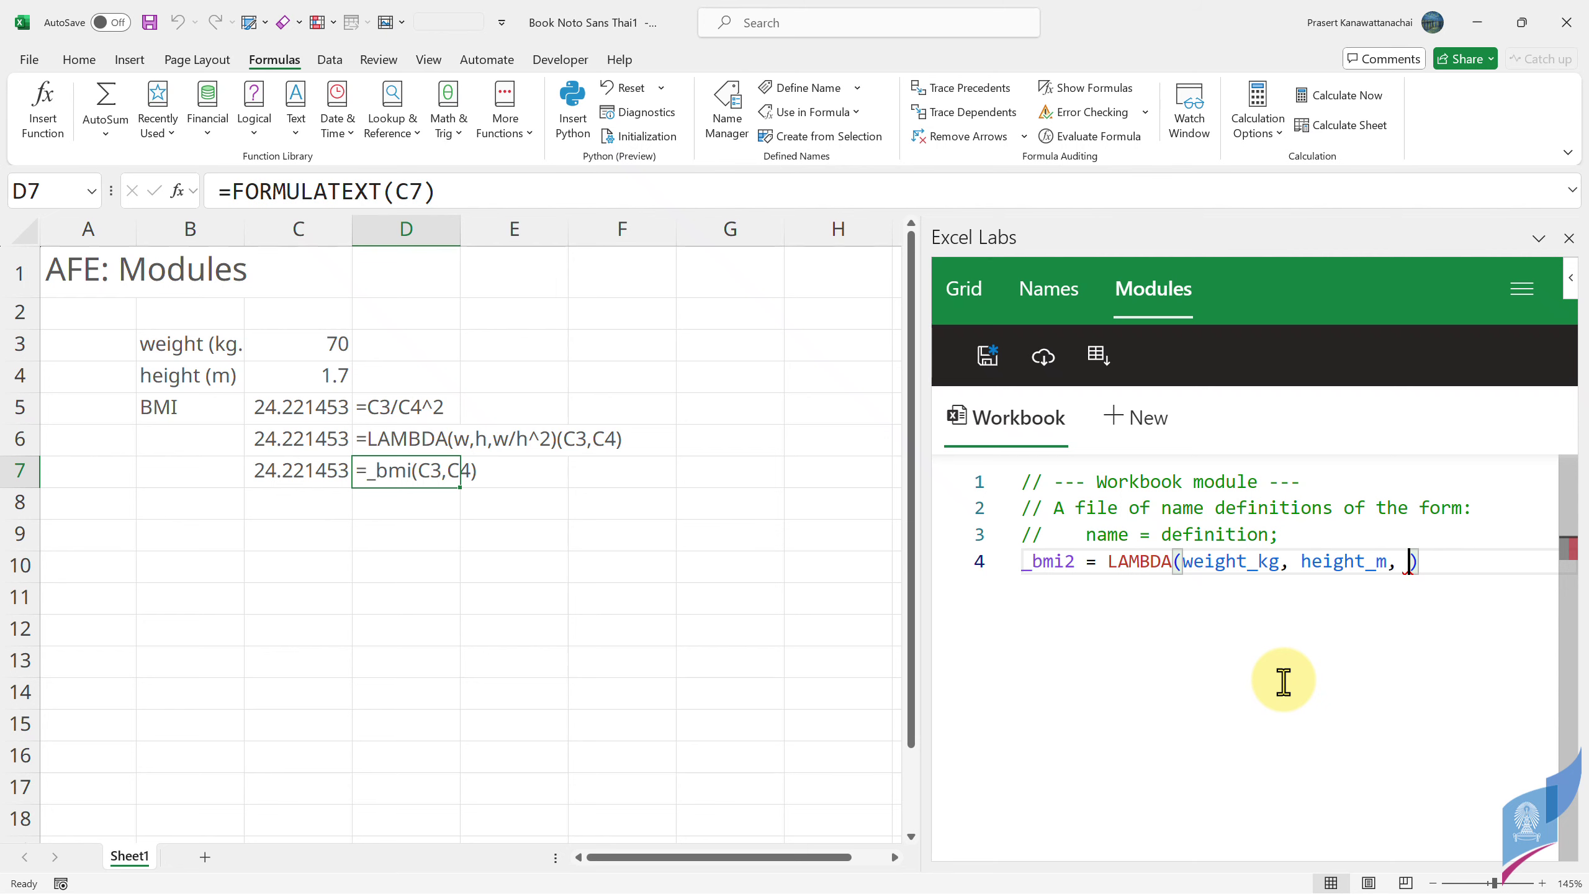
type("w")
key("Tab")
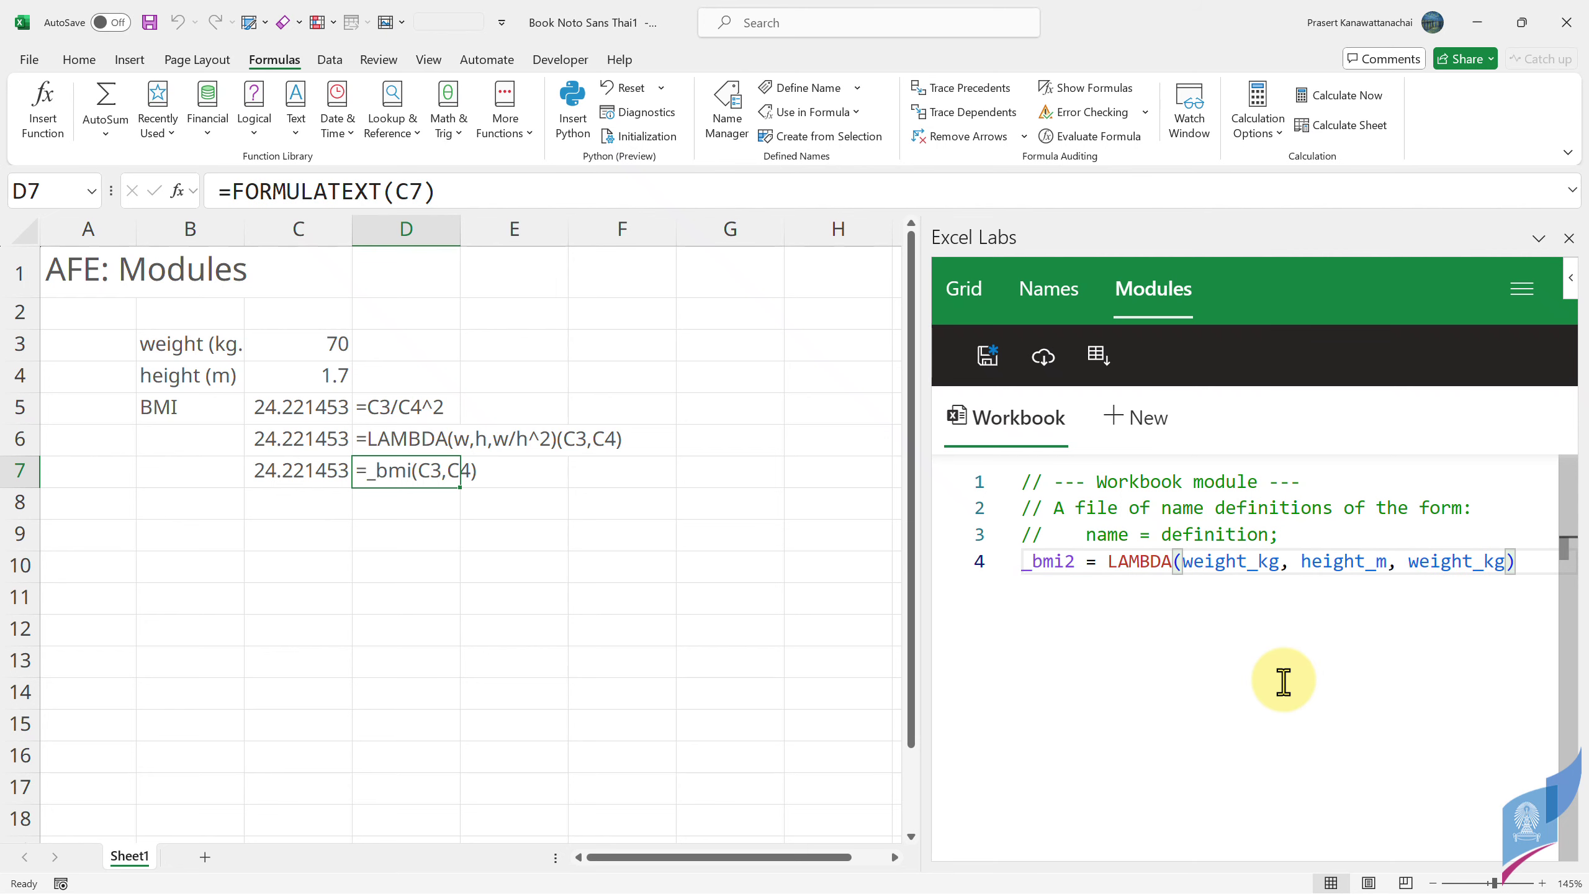
type("/h")
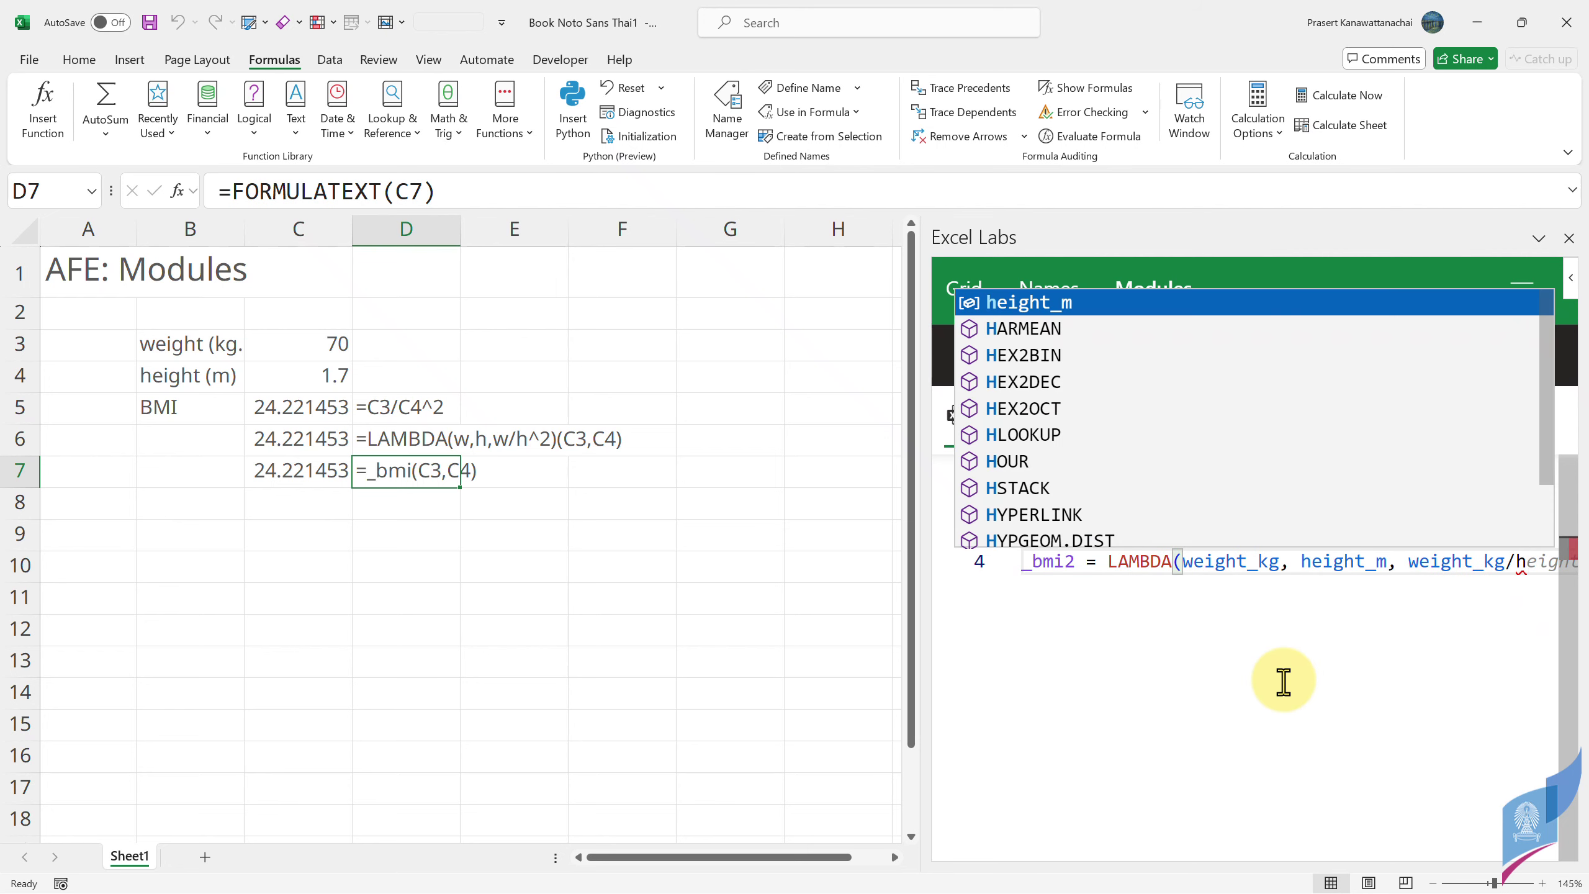
key("Tab")
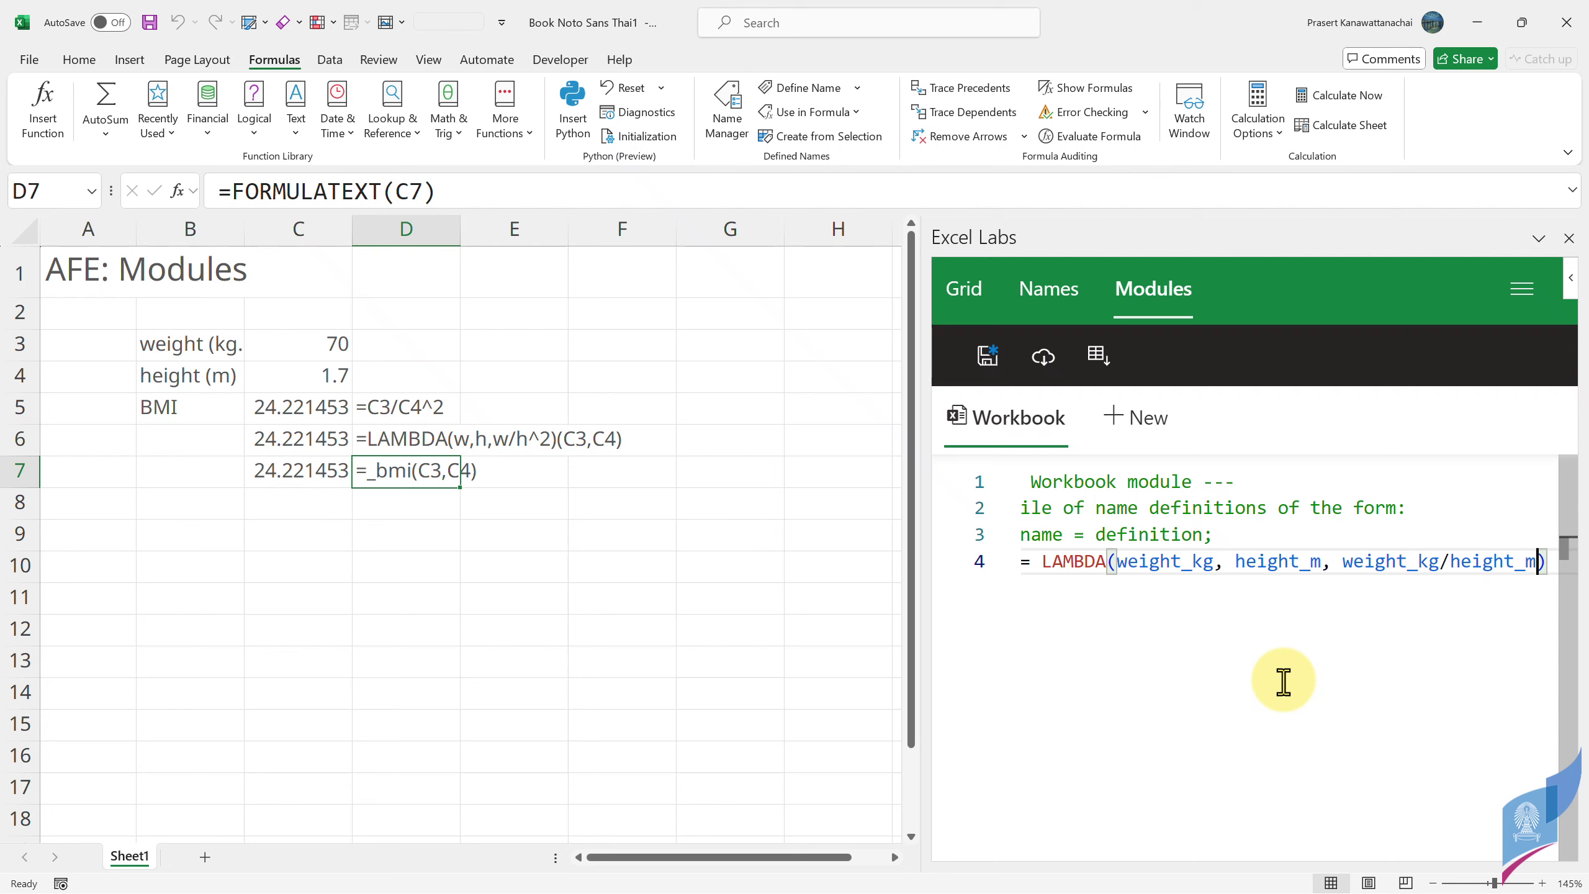
type("^2")
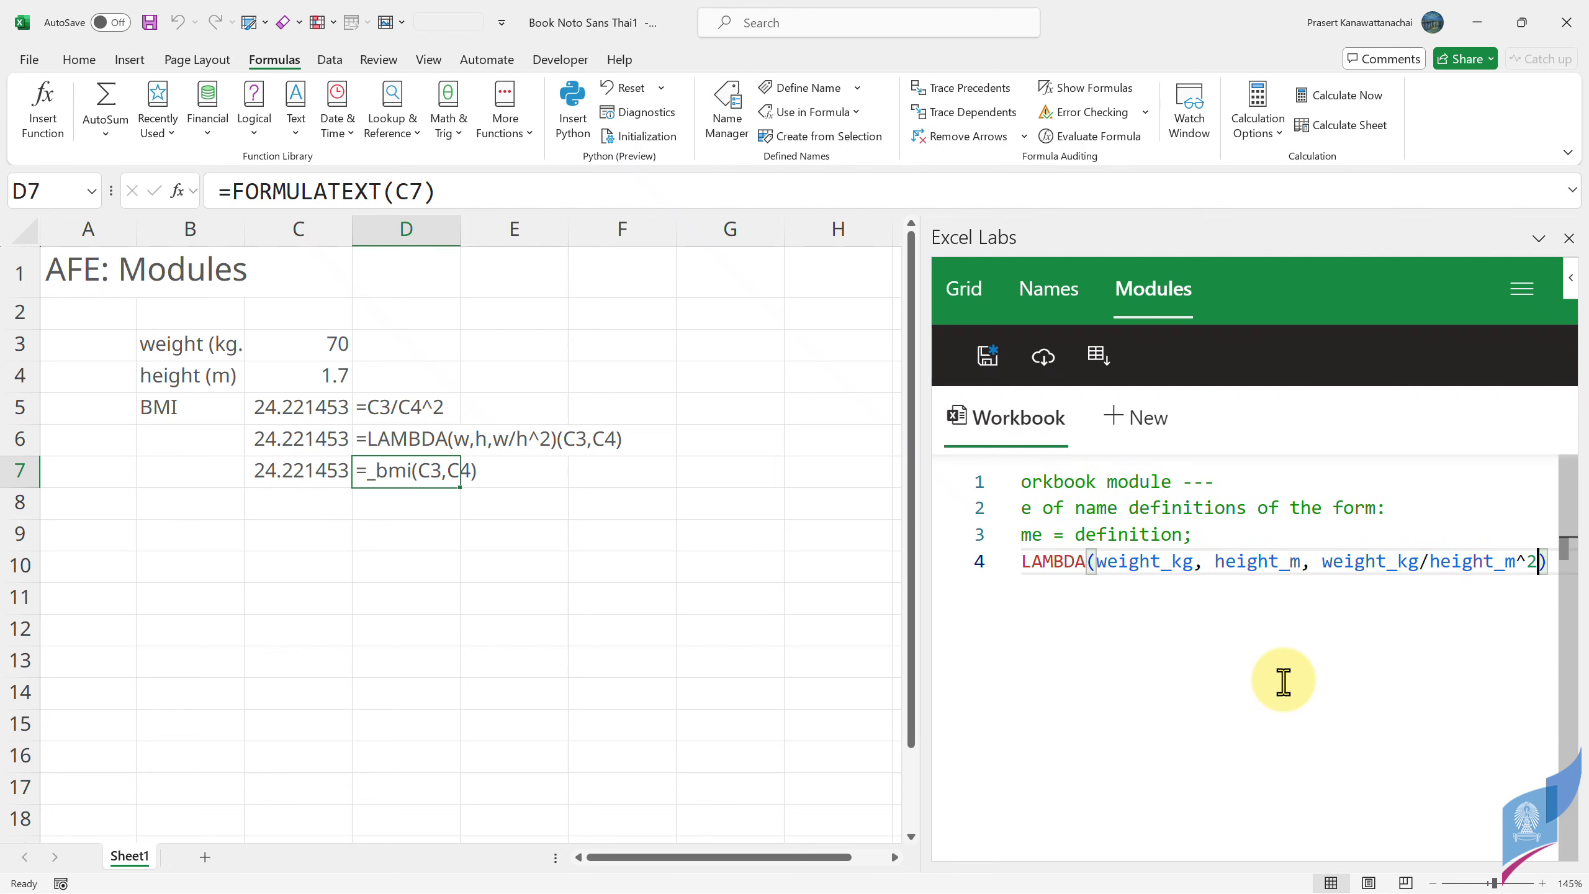
type(");")
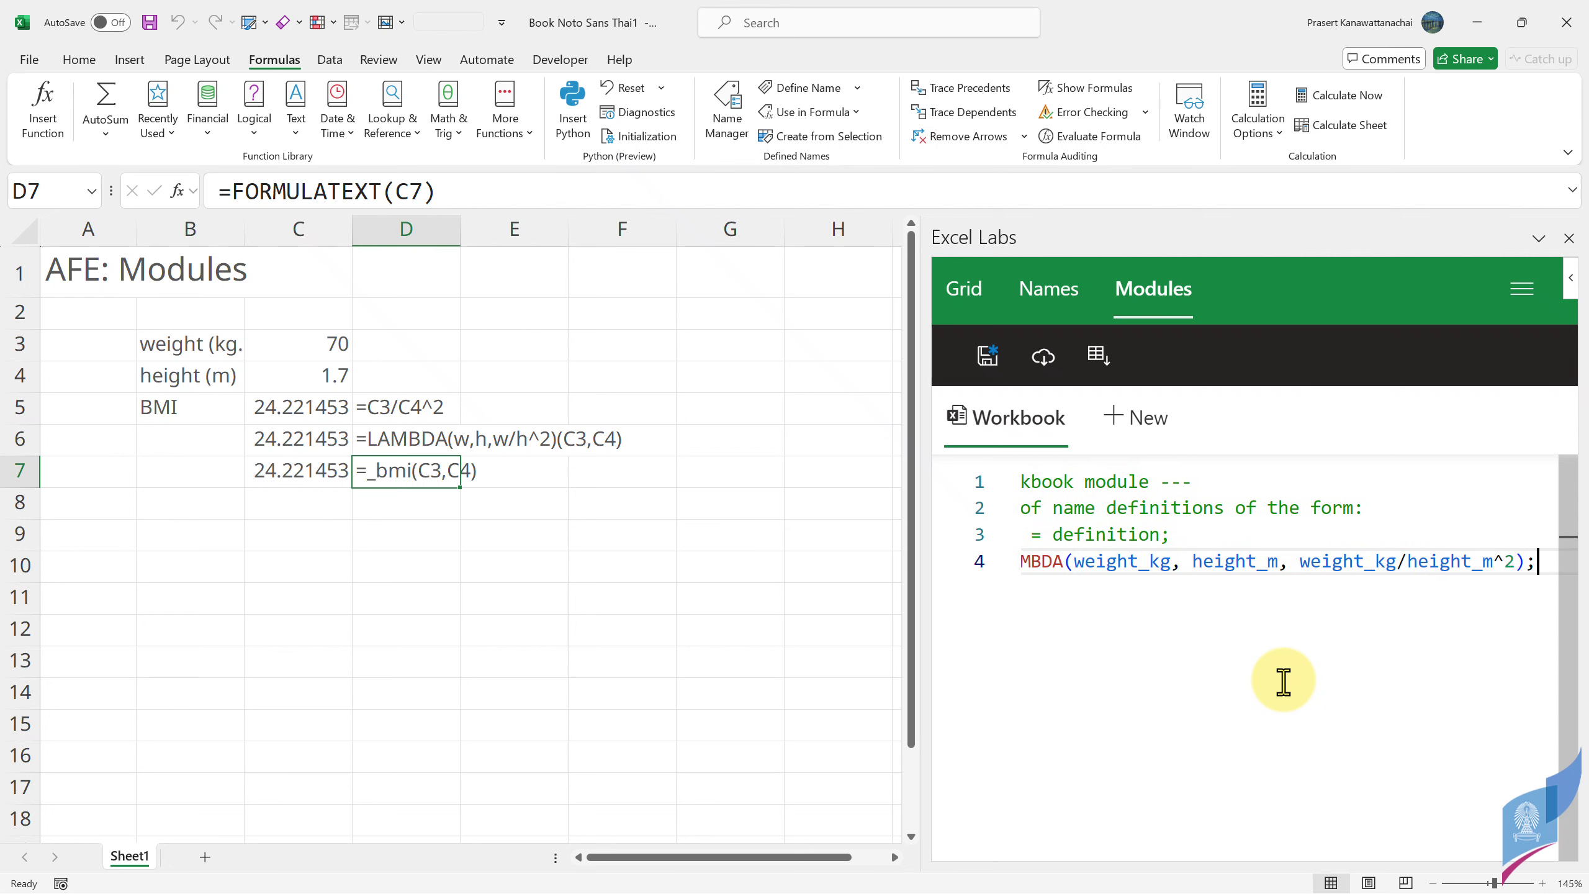
key("Return")
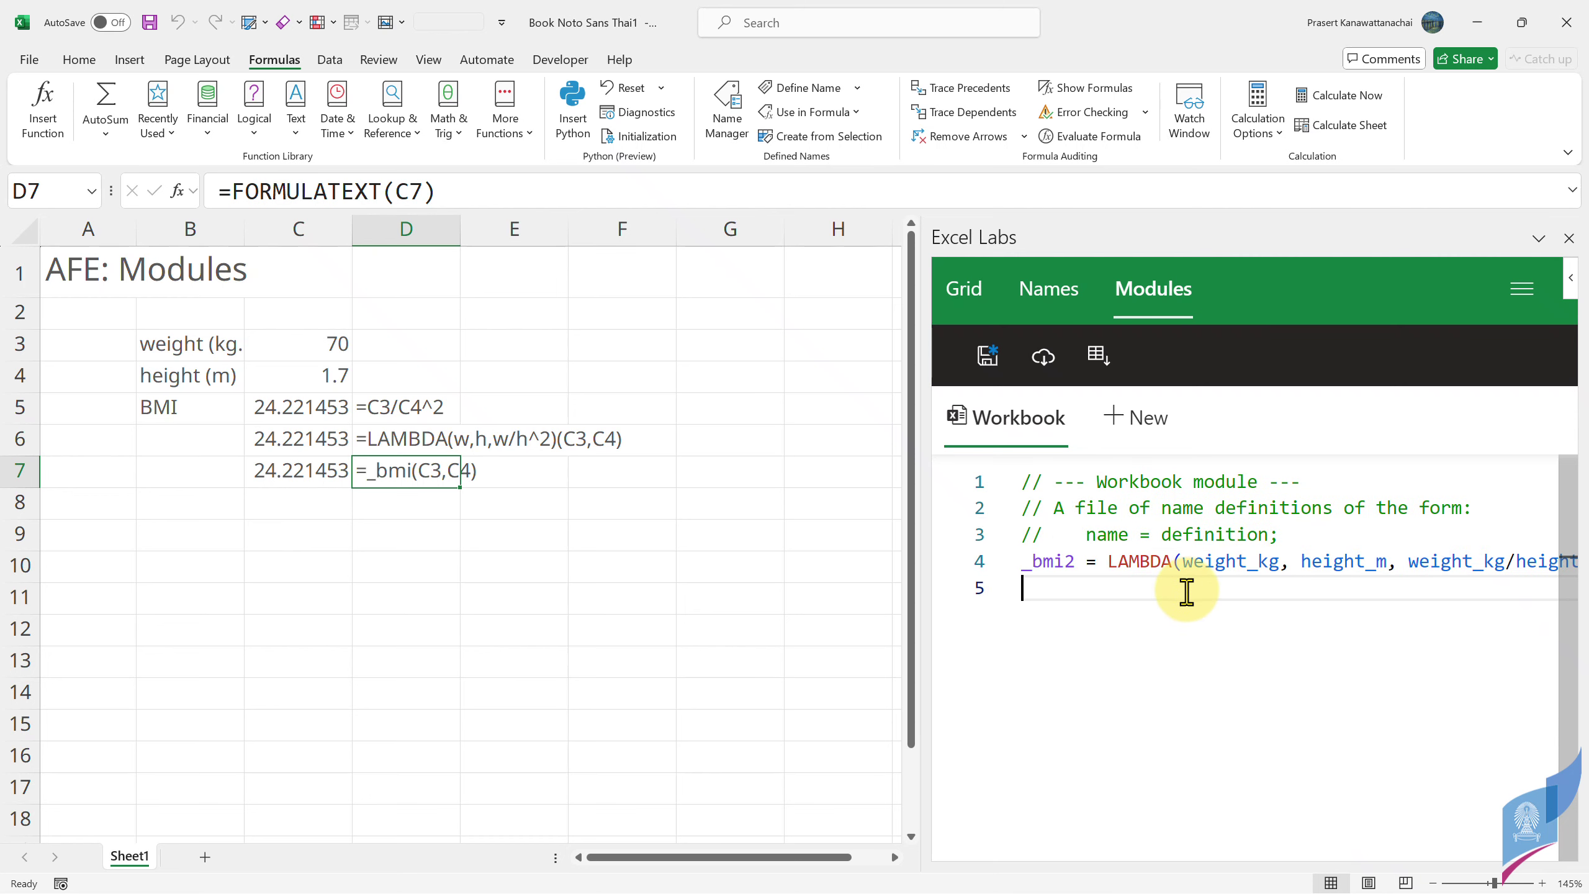
right_click(1152, 613)
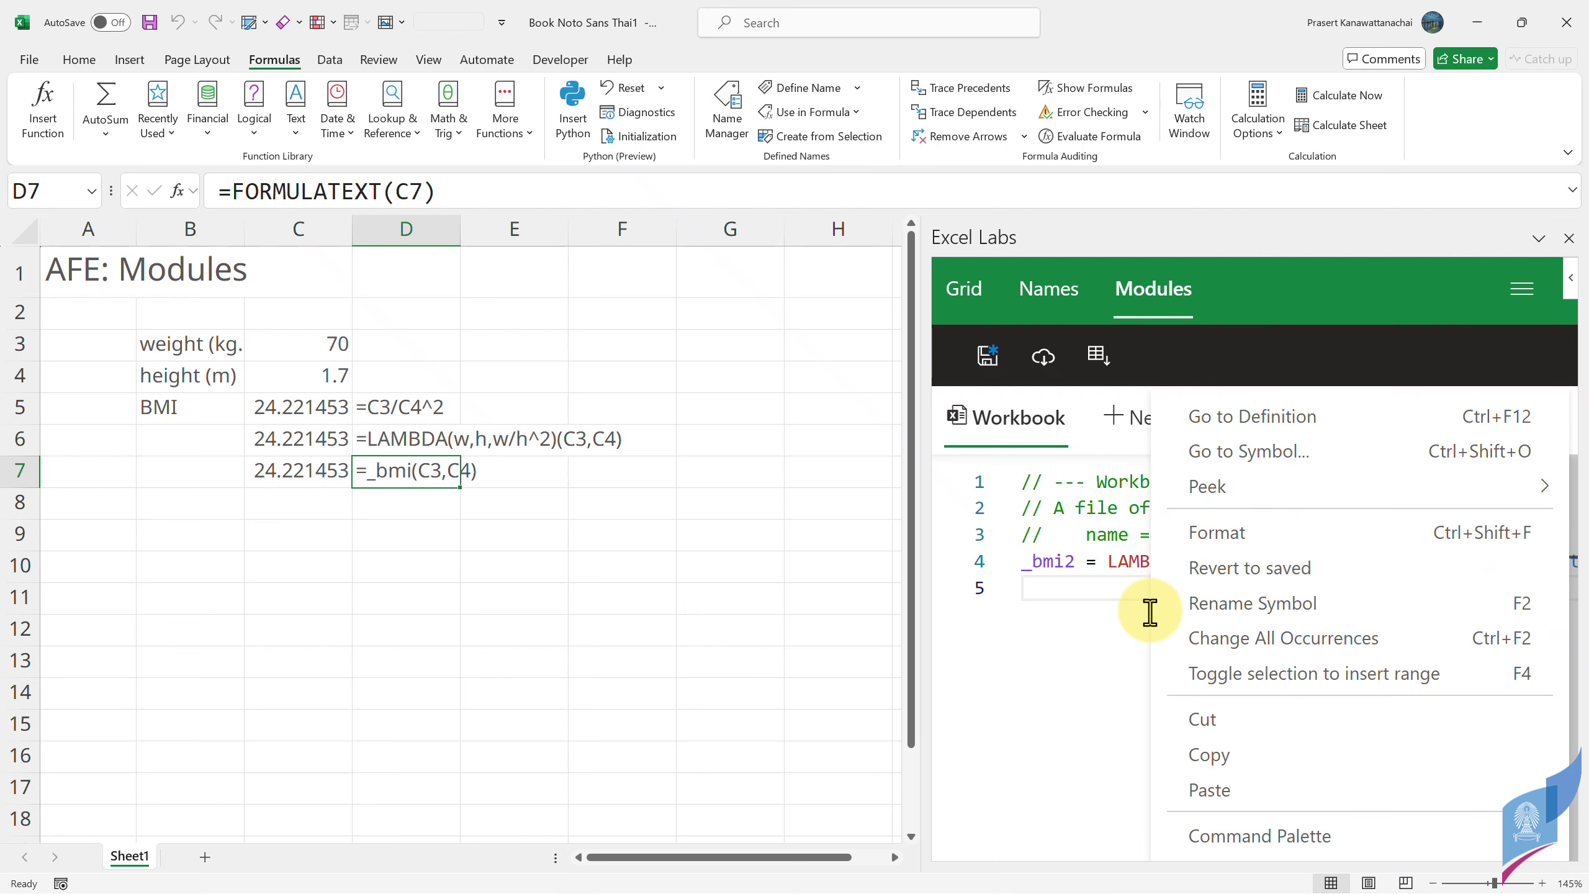
left_click(1278, 550)
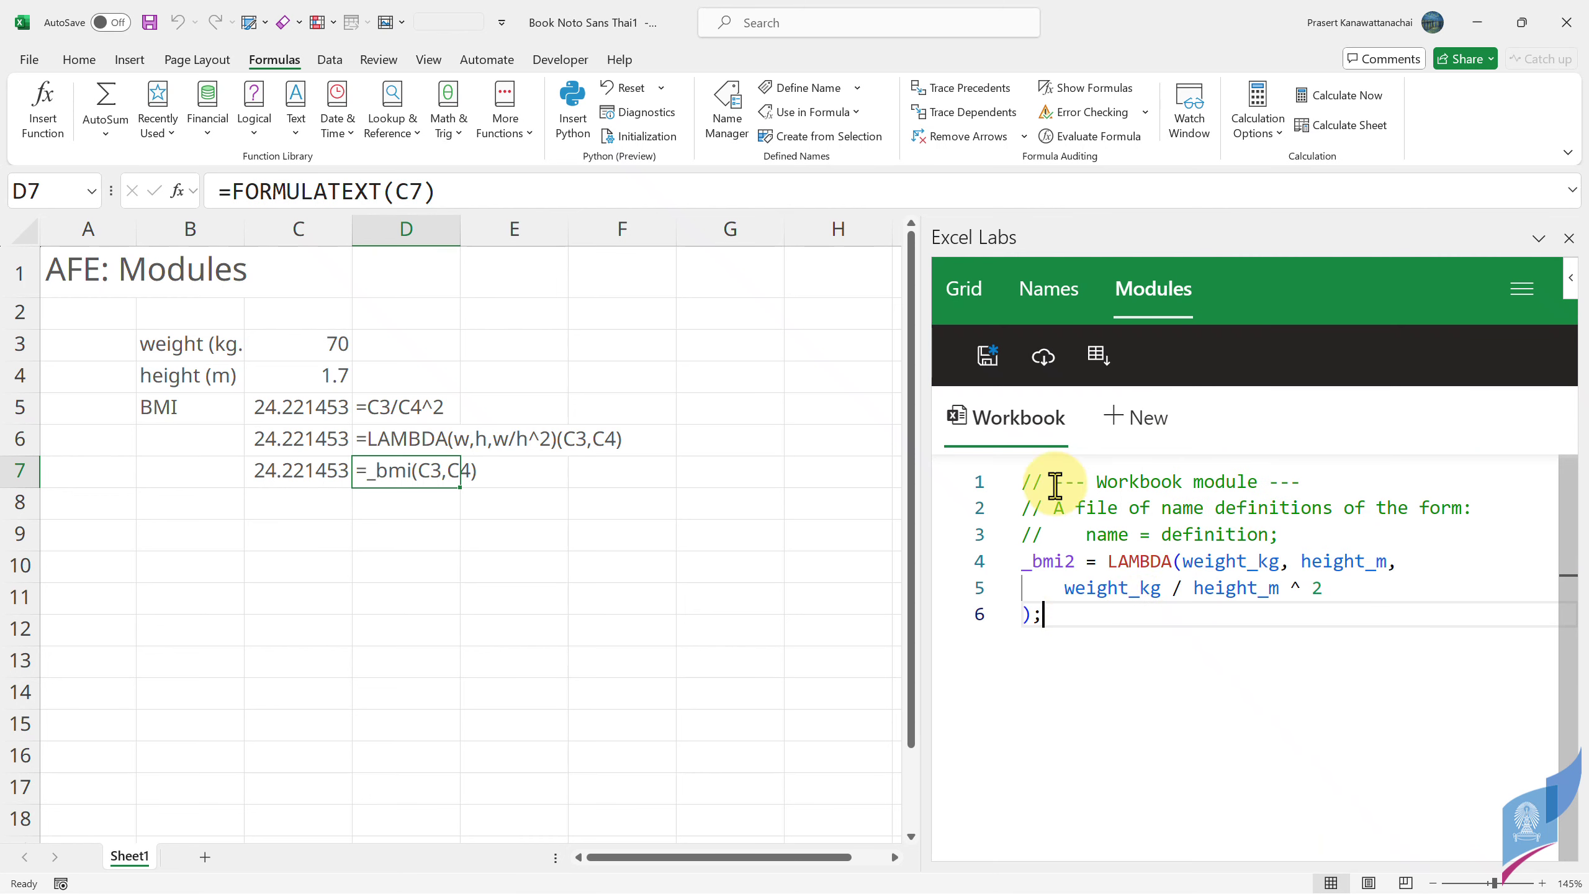
- Save the Excel Labs module and confirm _bmi2 appears as a Workbook-scope name in Name Manager
left_click(987, 357)
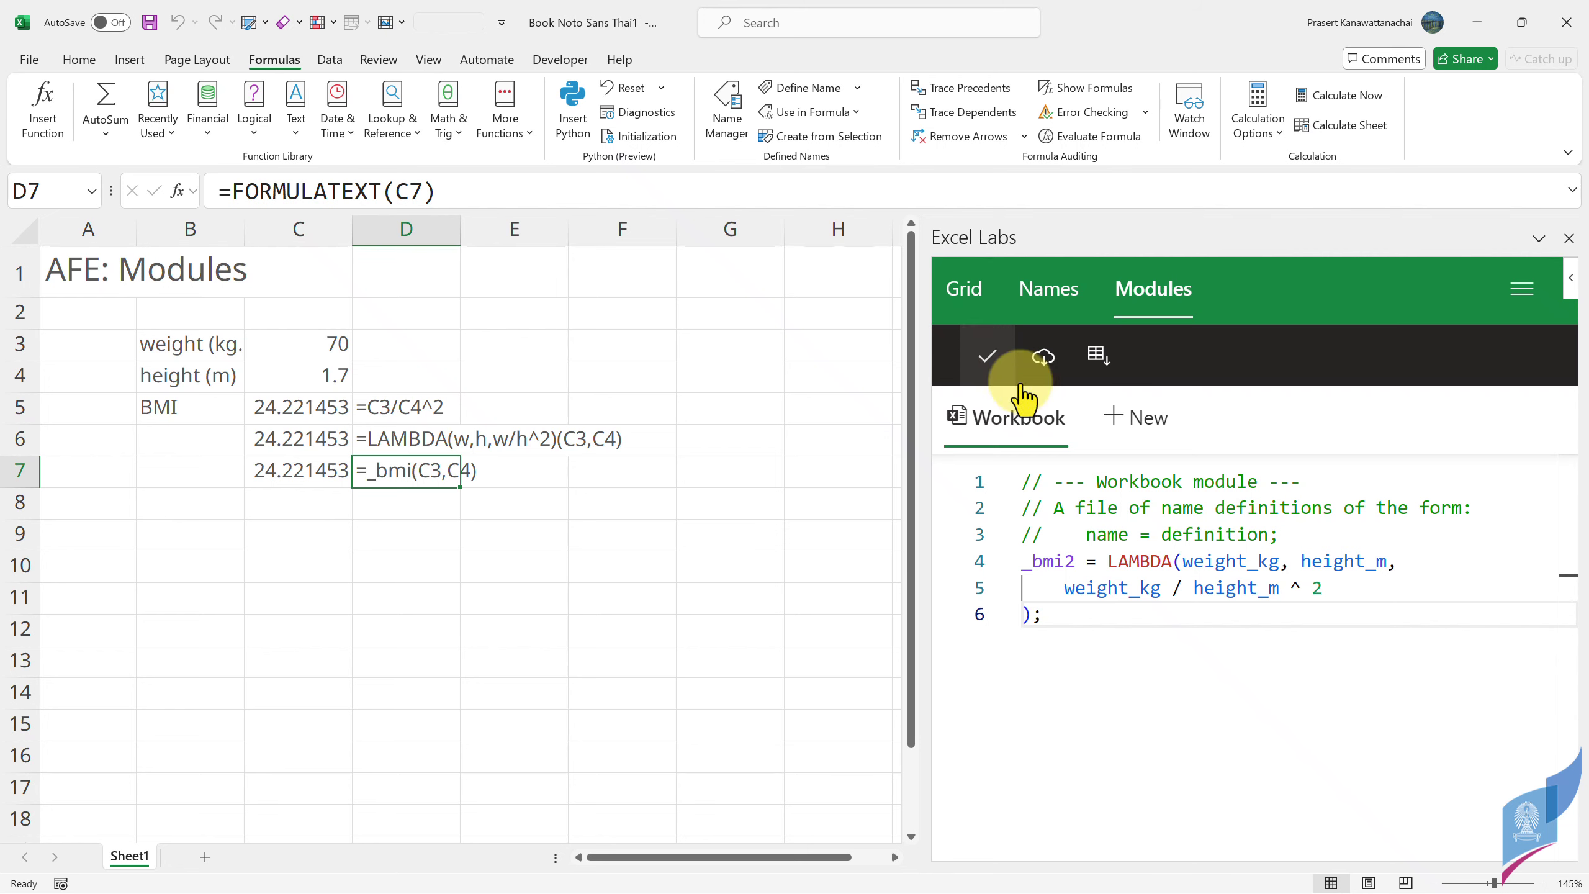
left_click(728, 109)
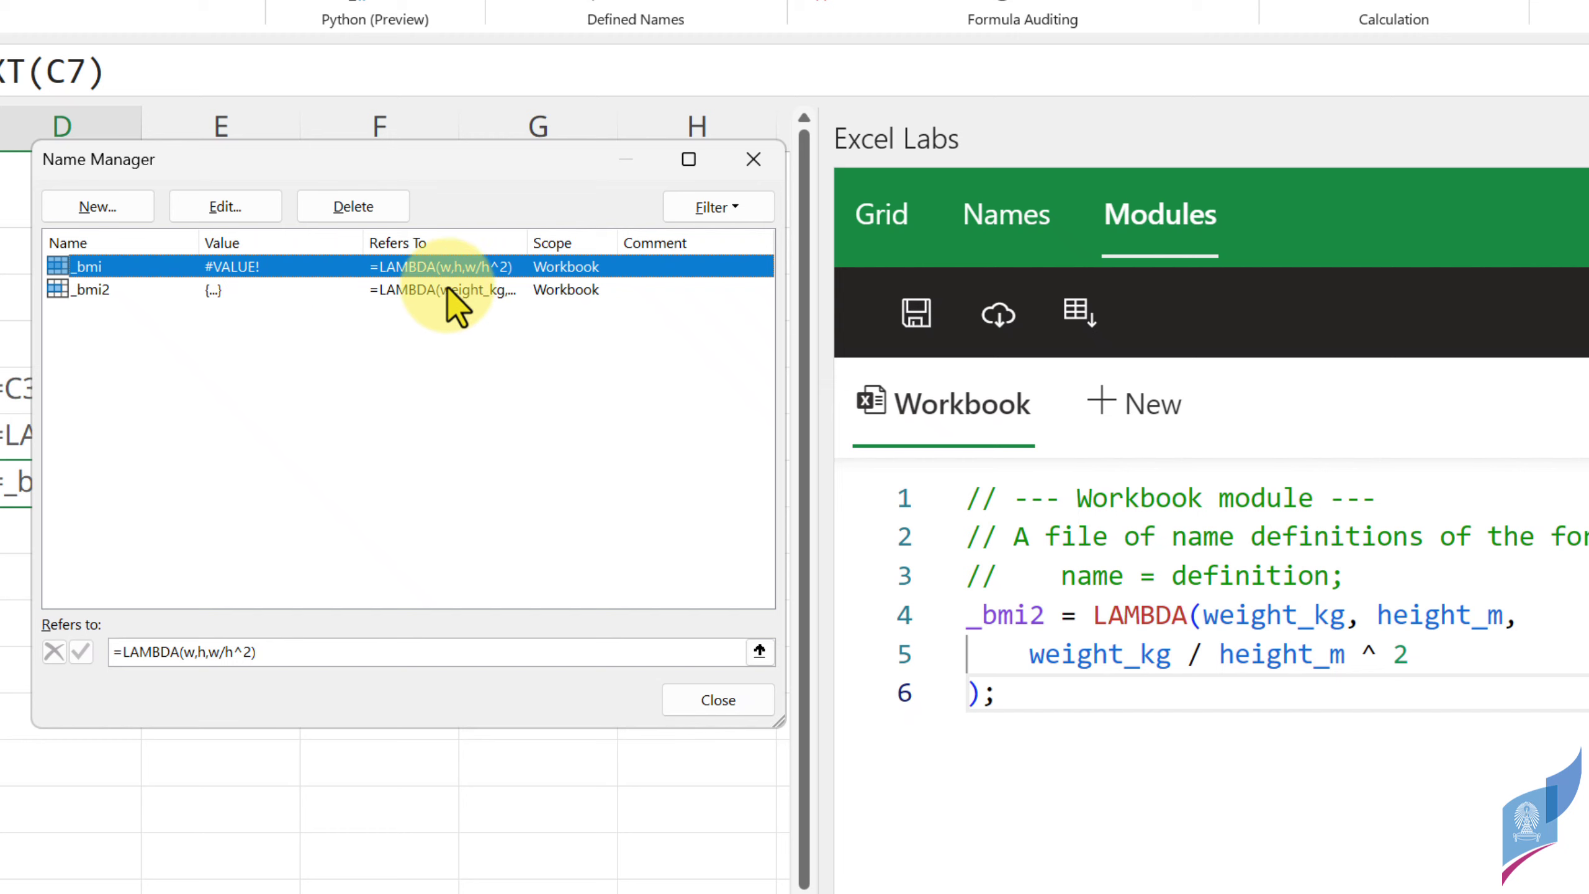
left_click_drag(530, 247, 631, 247)
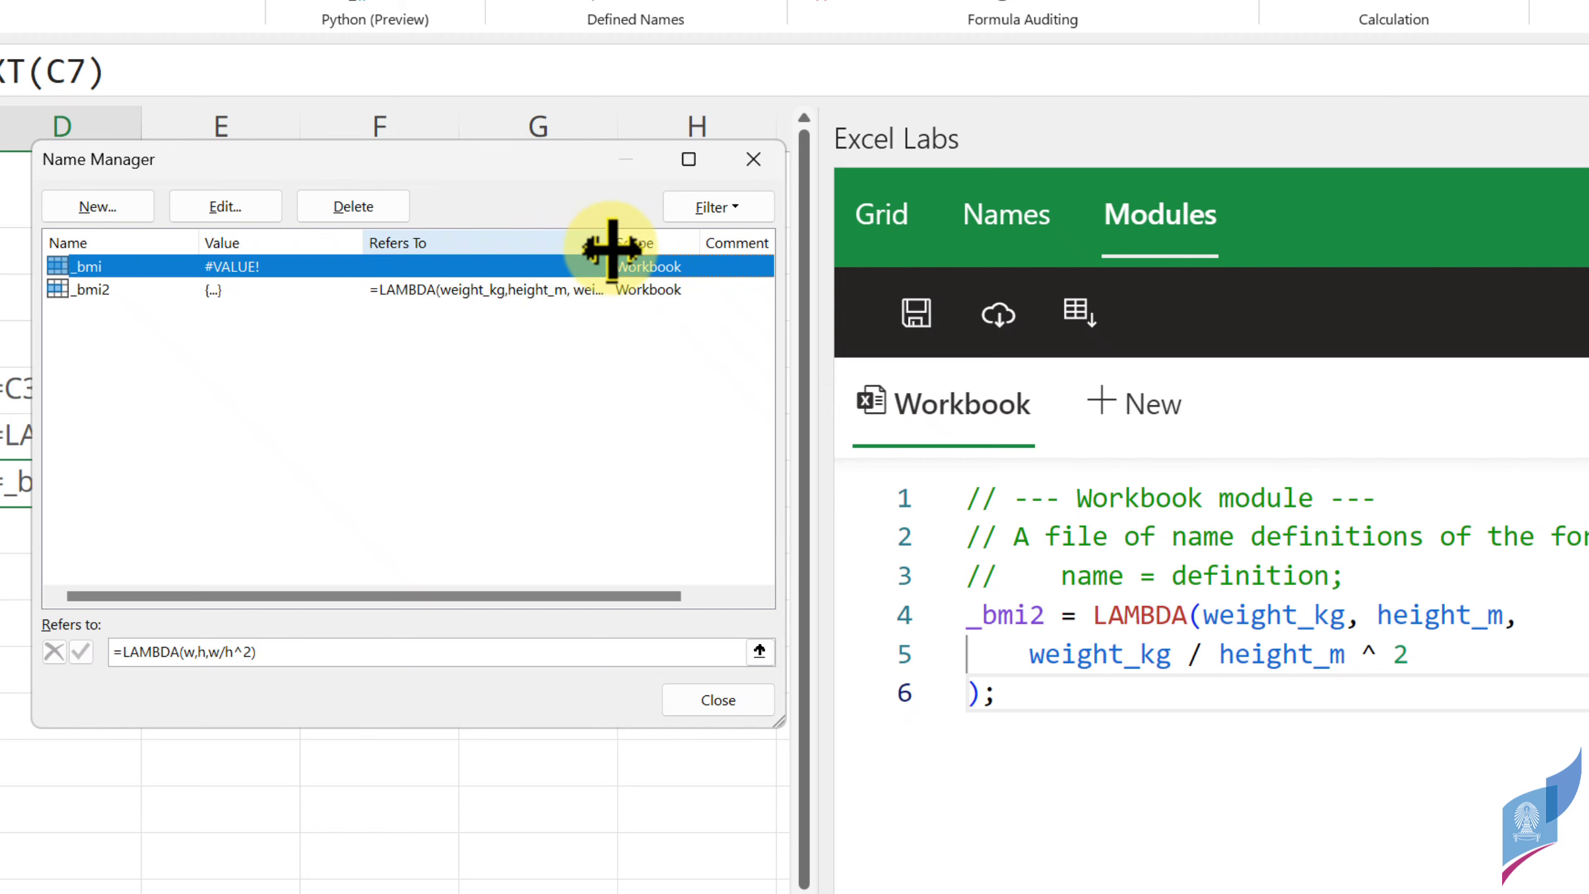
left_click(138, 294)
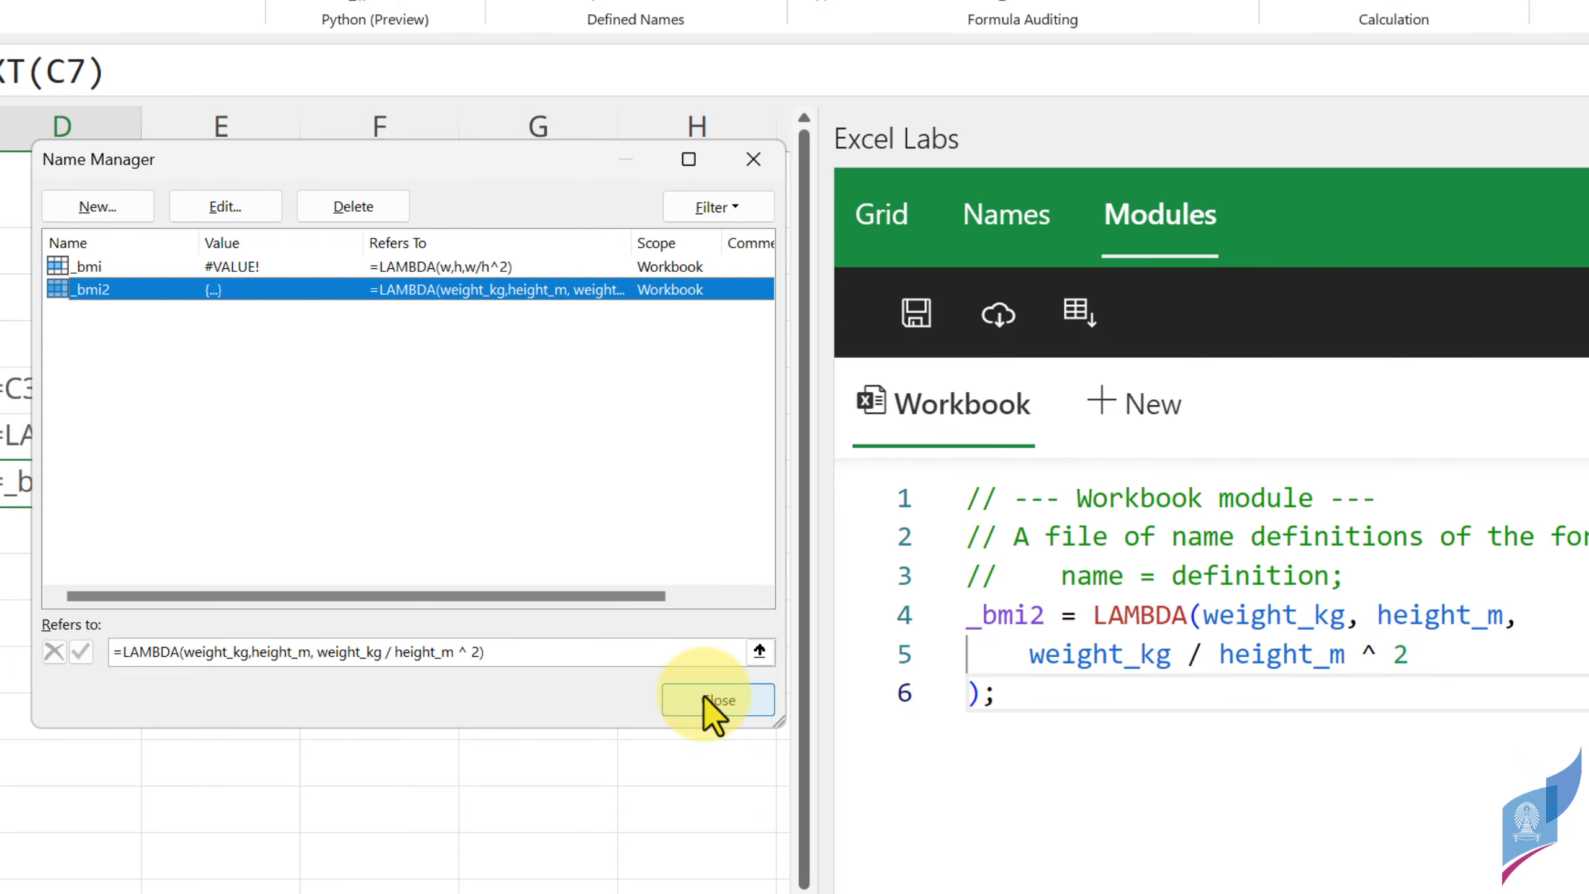
left_click(764, 665)
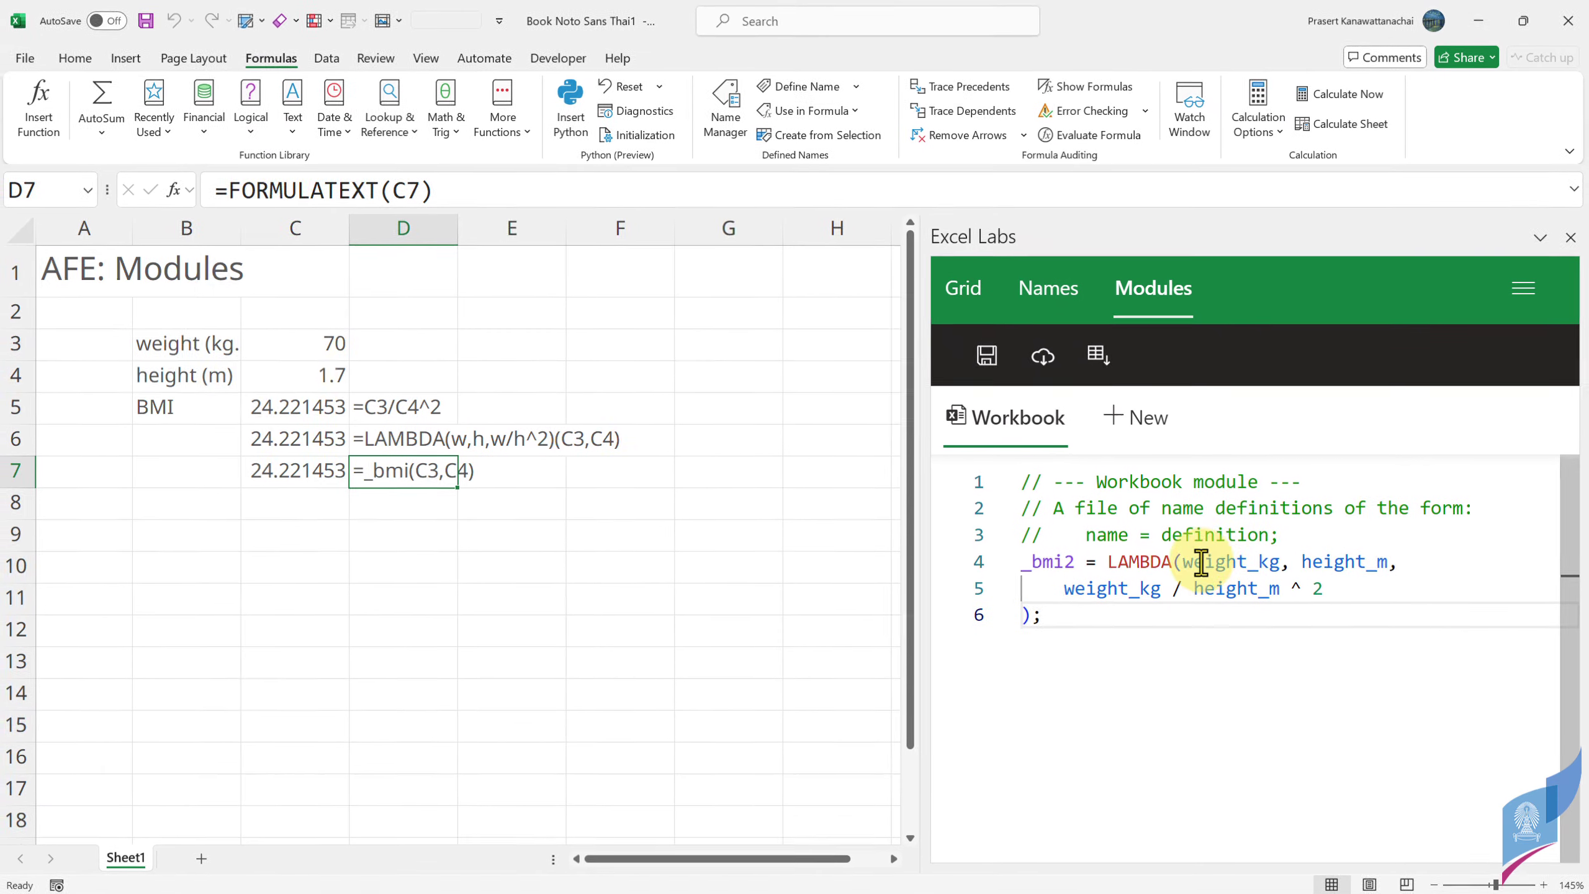
- Enter =_bmi2(C3,C4) in C8, giving a BMI of 24.221453
left_click(355, 503)
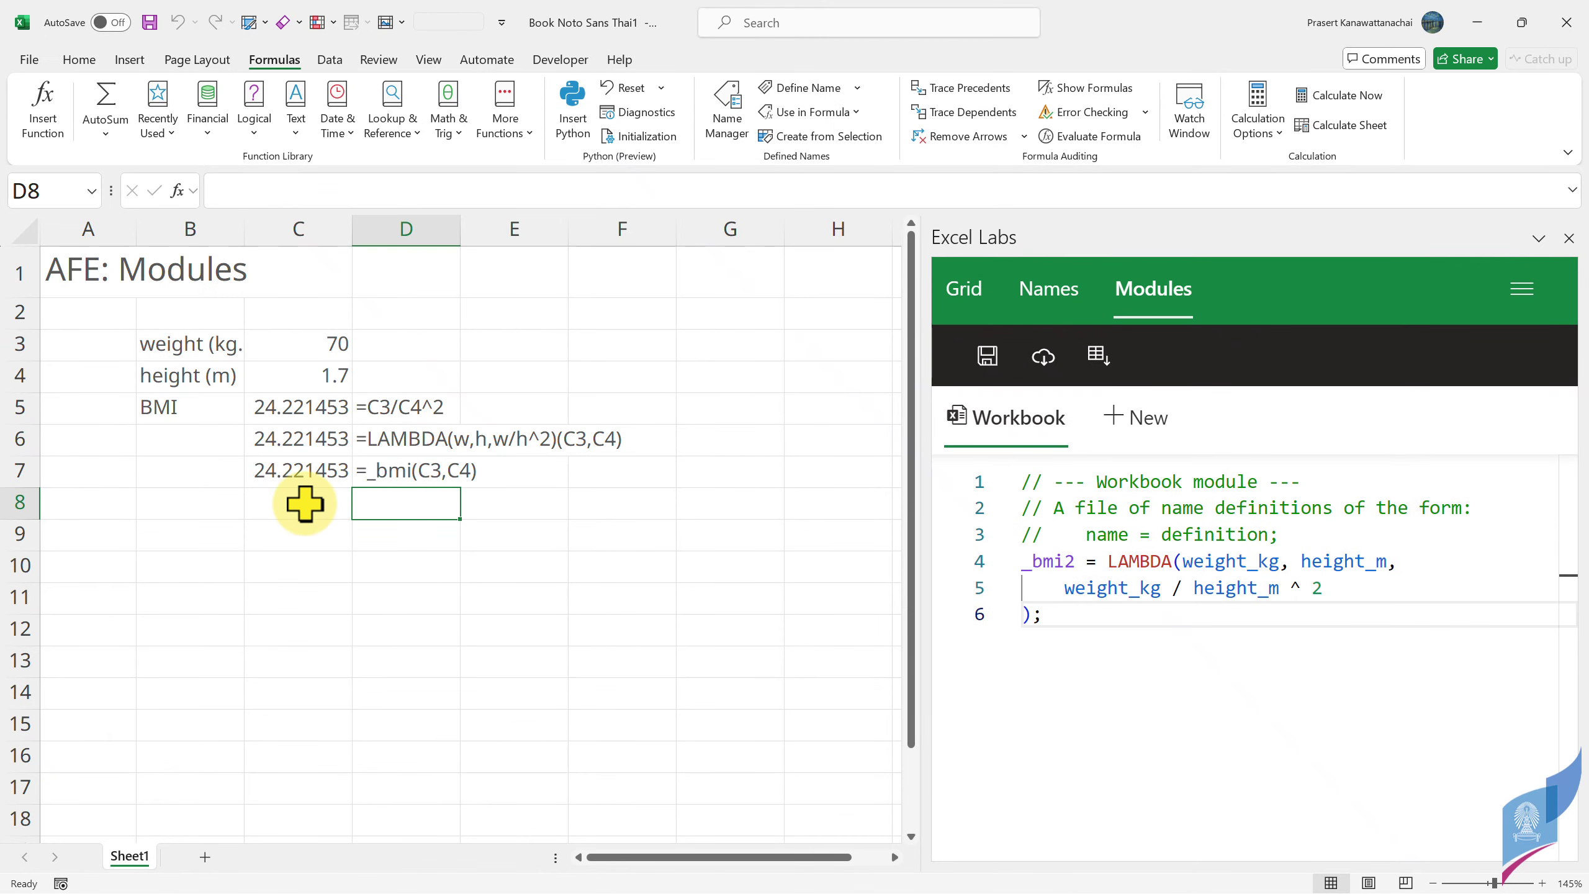
left_click(309, 504)
type("=_")
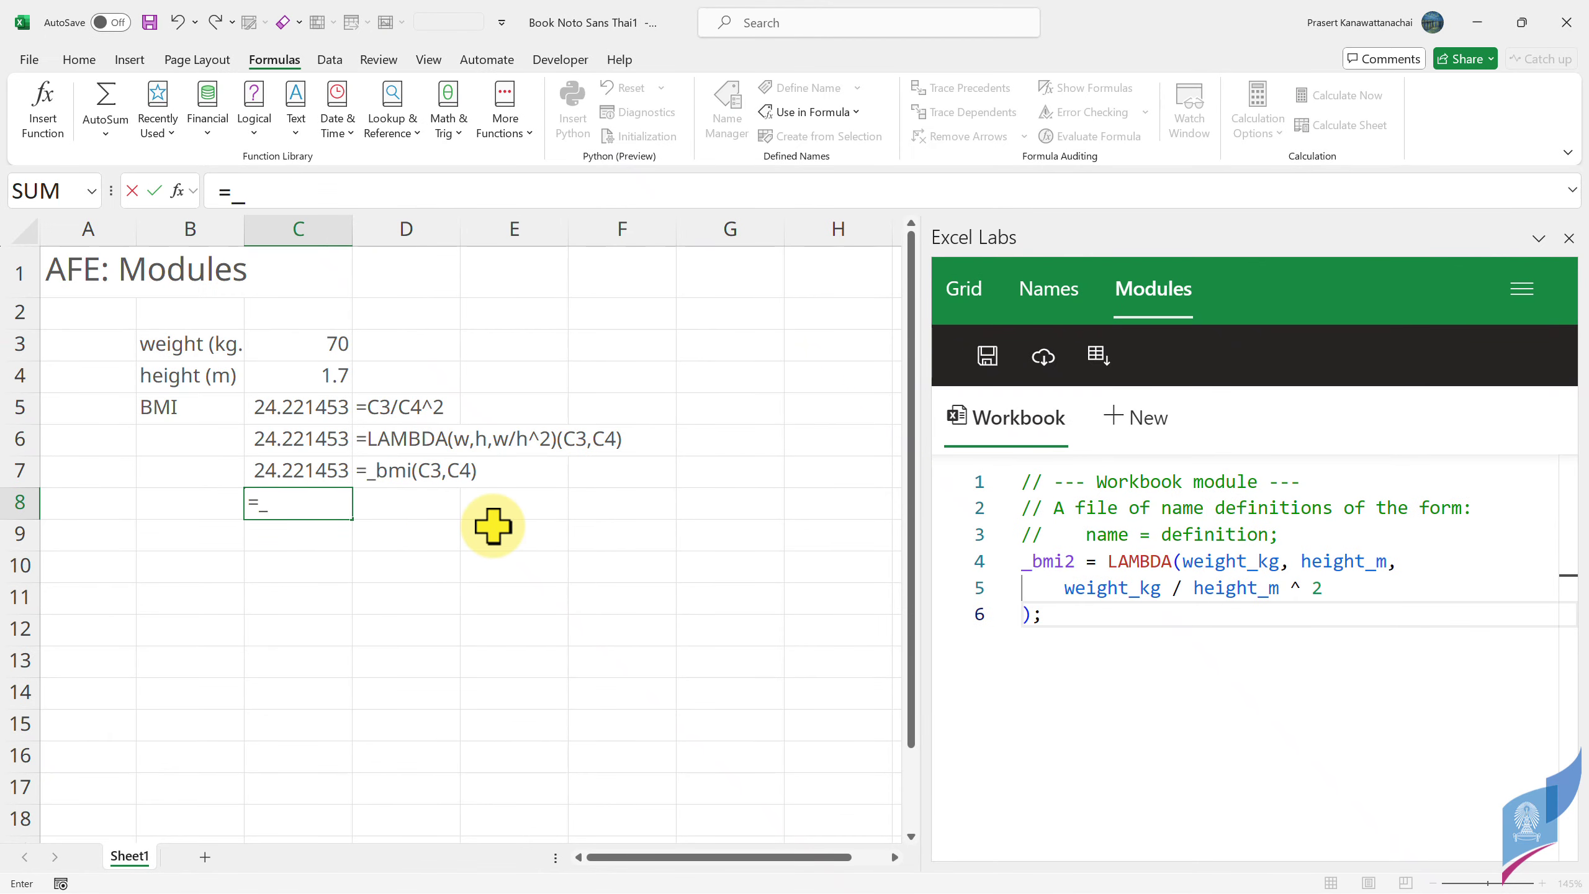
key("Down")
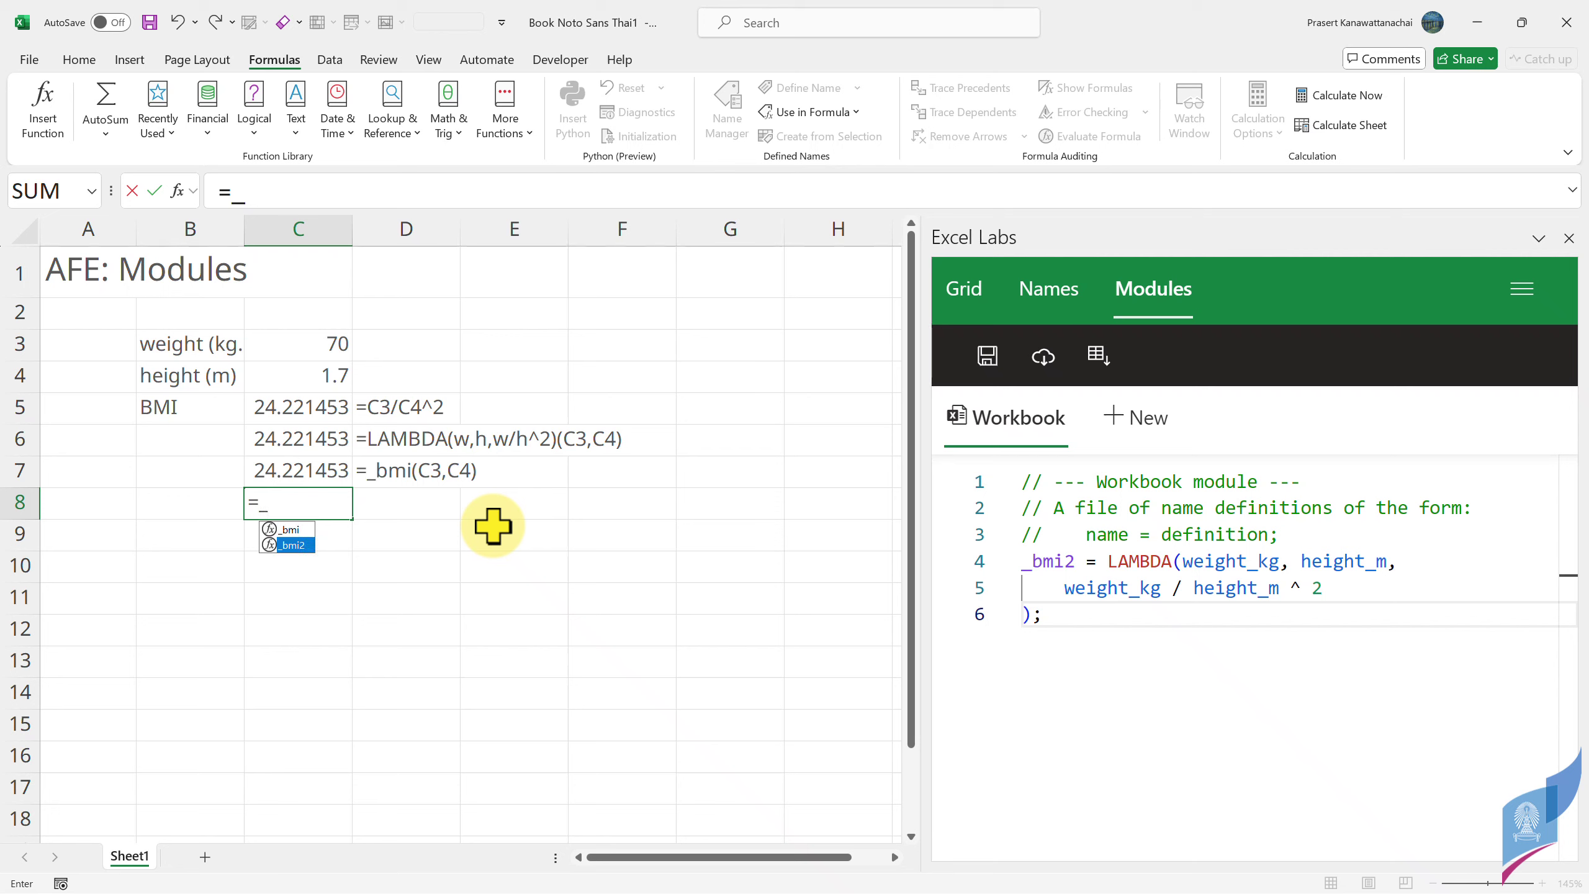
key("Tab")
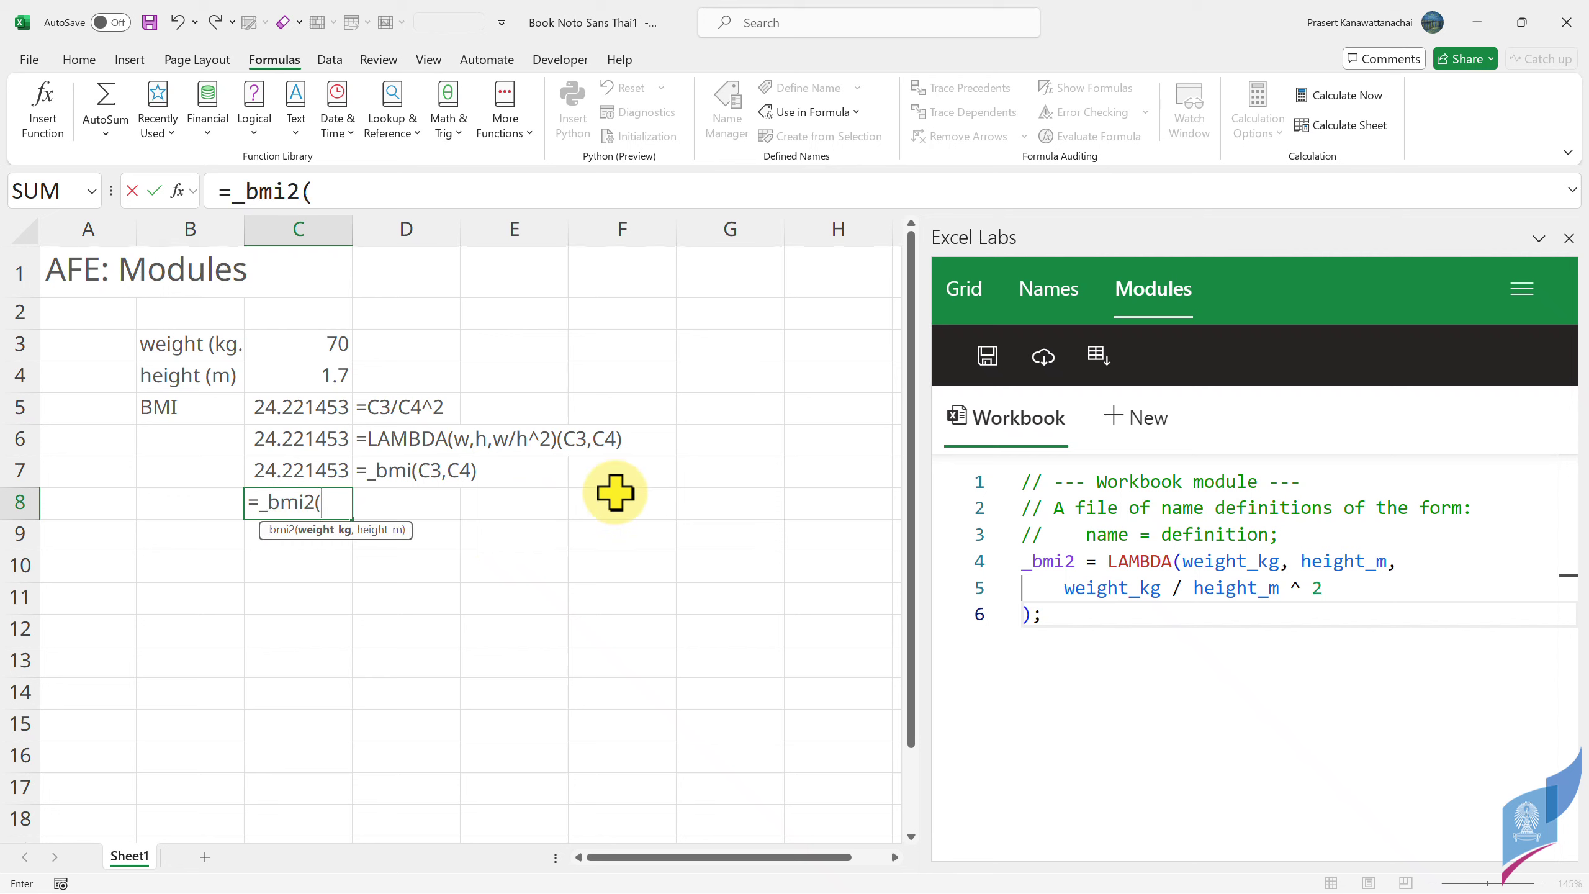
left_click(307, 356)
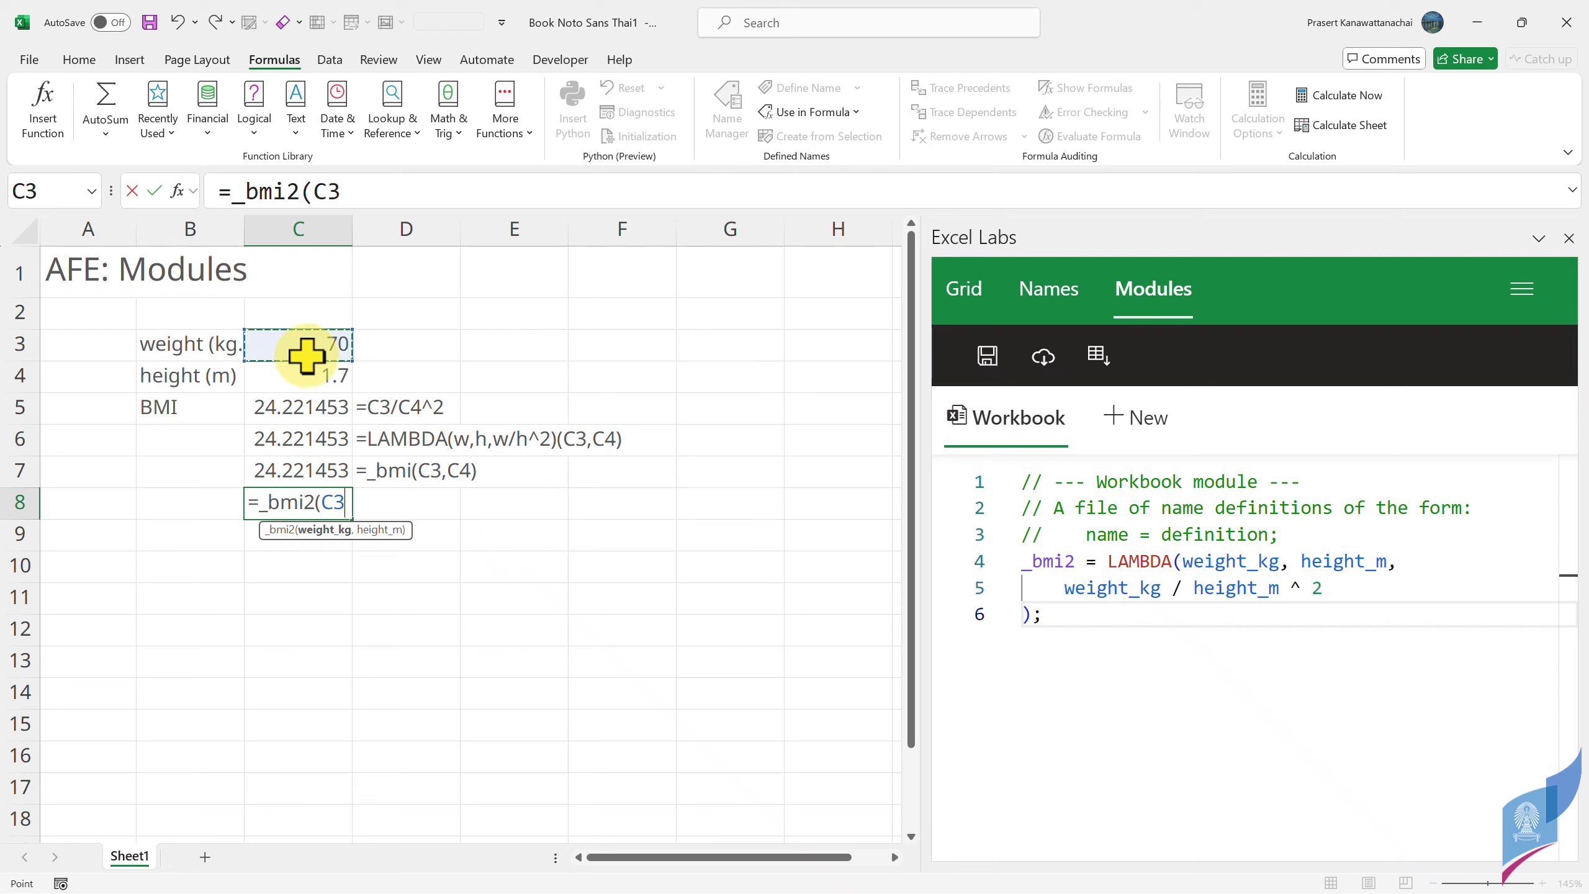
type(",")
left_click(301, 376)
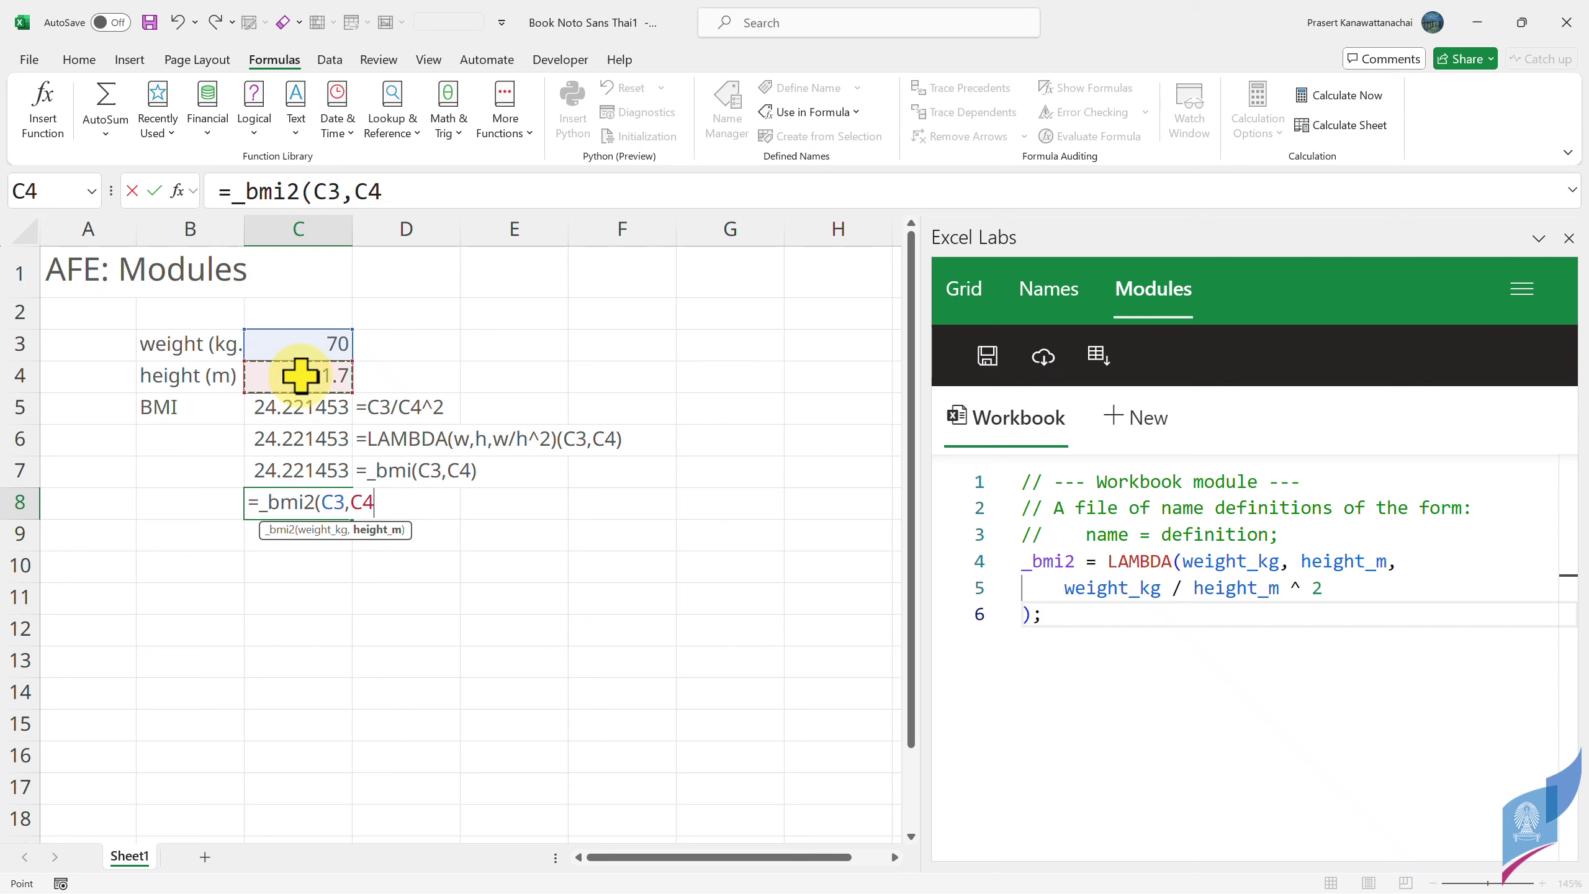
type(")")
key("Return")
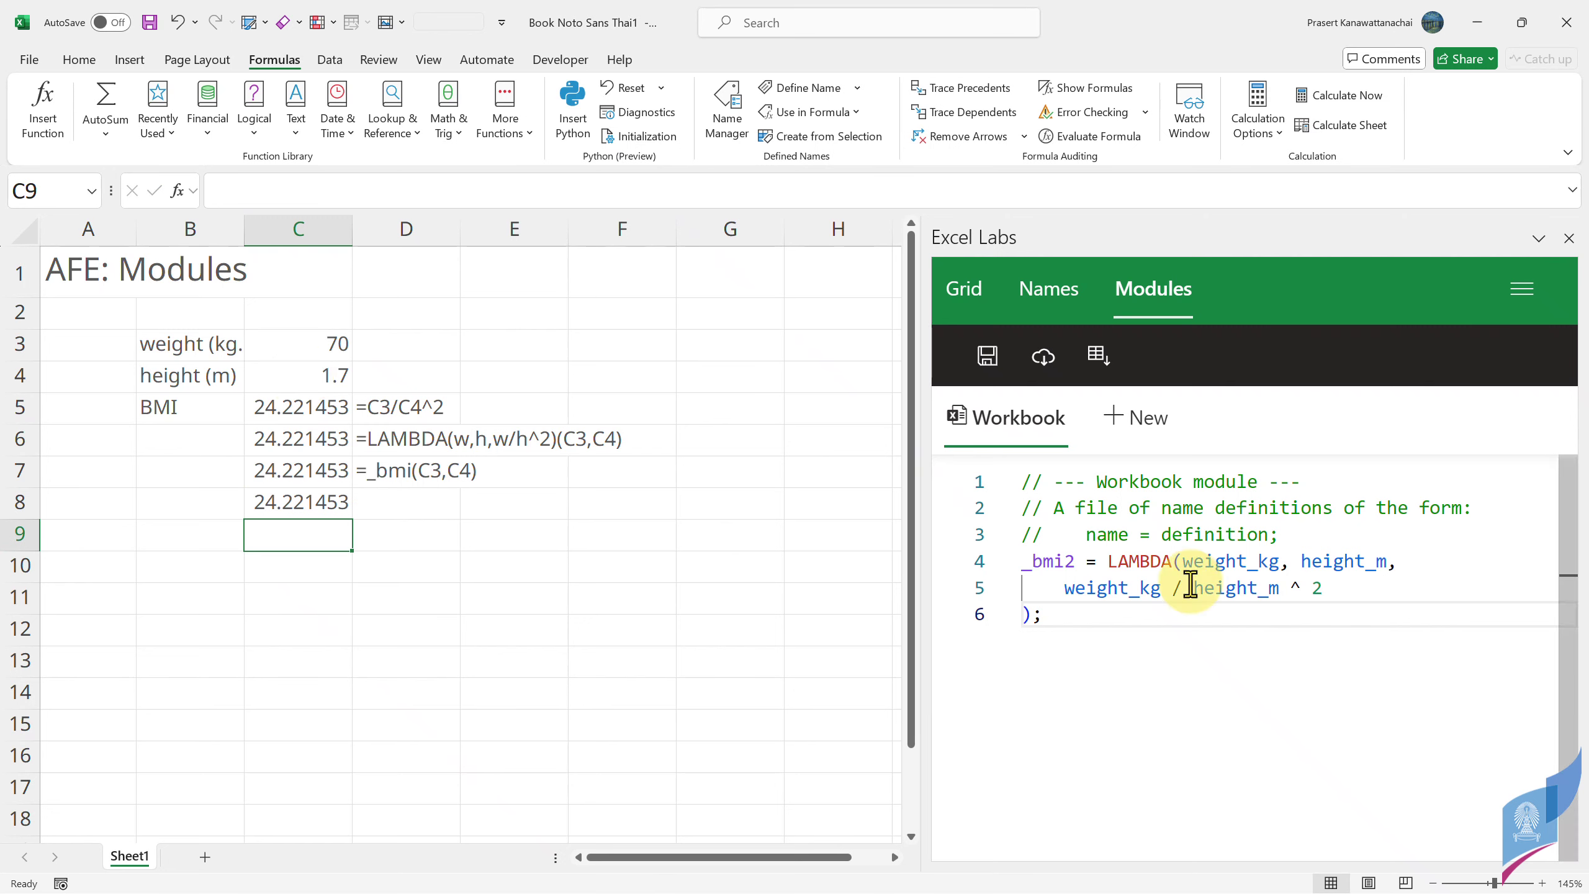
- Below _bmi2, type _markup = LAMBDA(price, cost, (price - cost) / cost); in the module
key("Return")
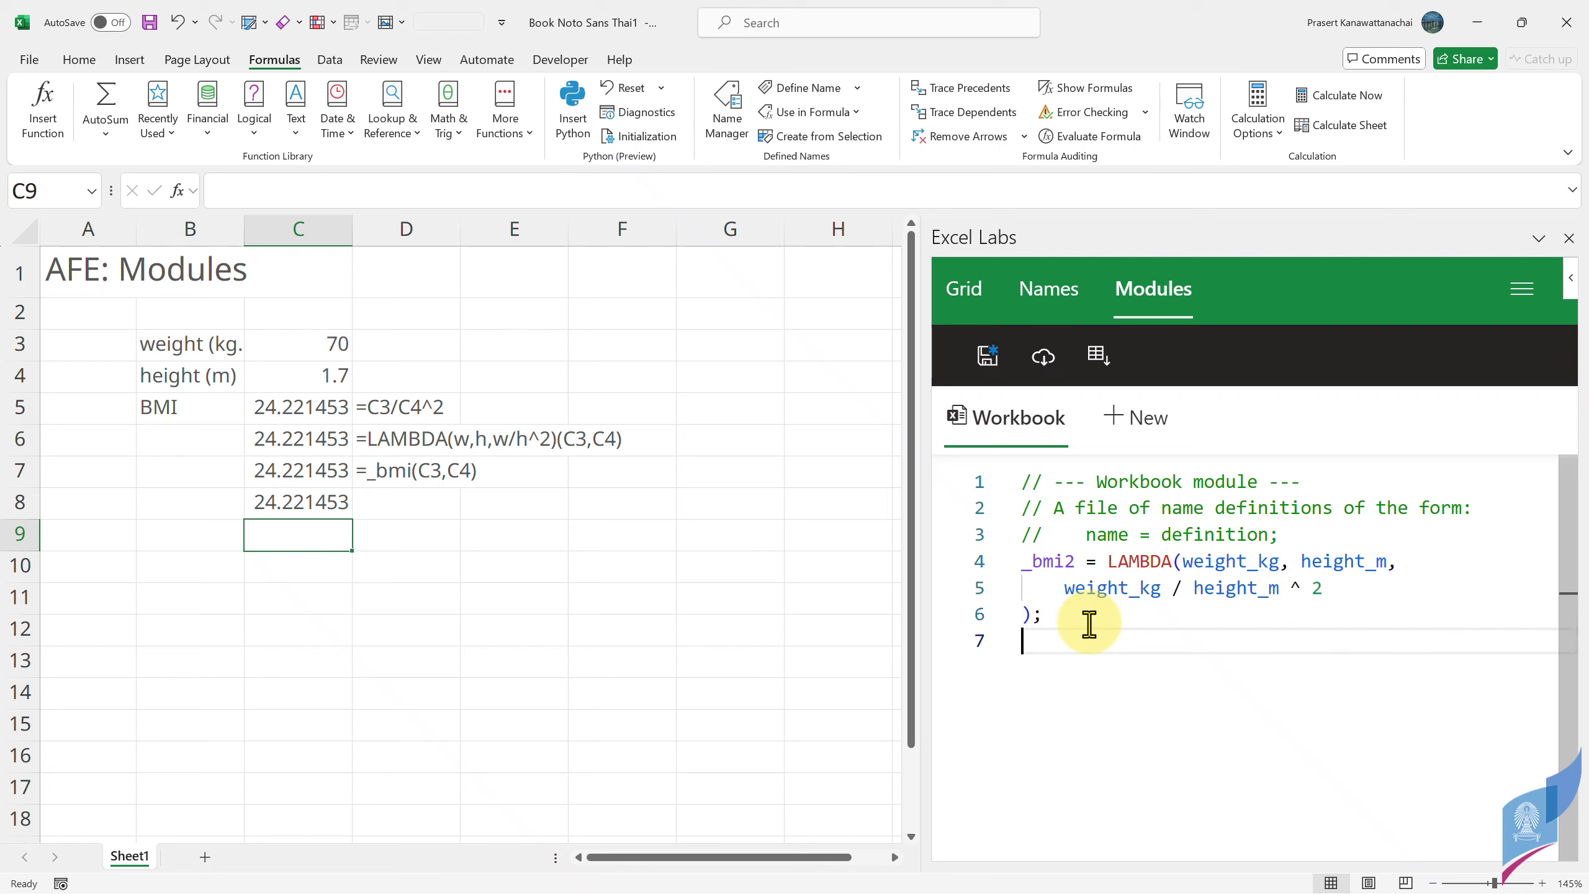
key("Return")
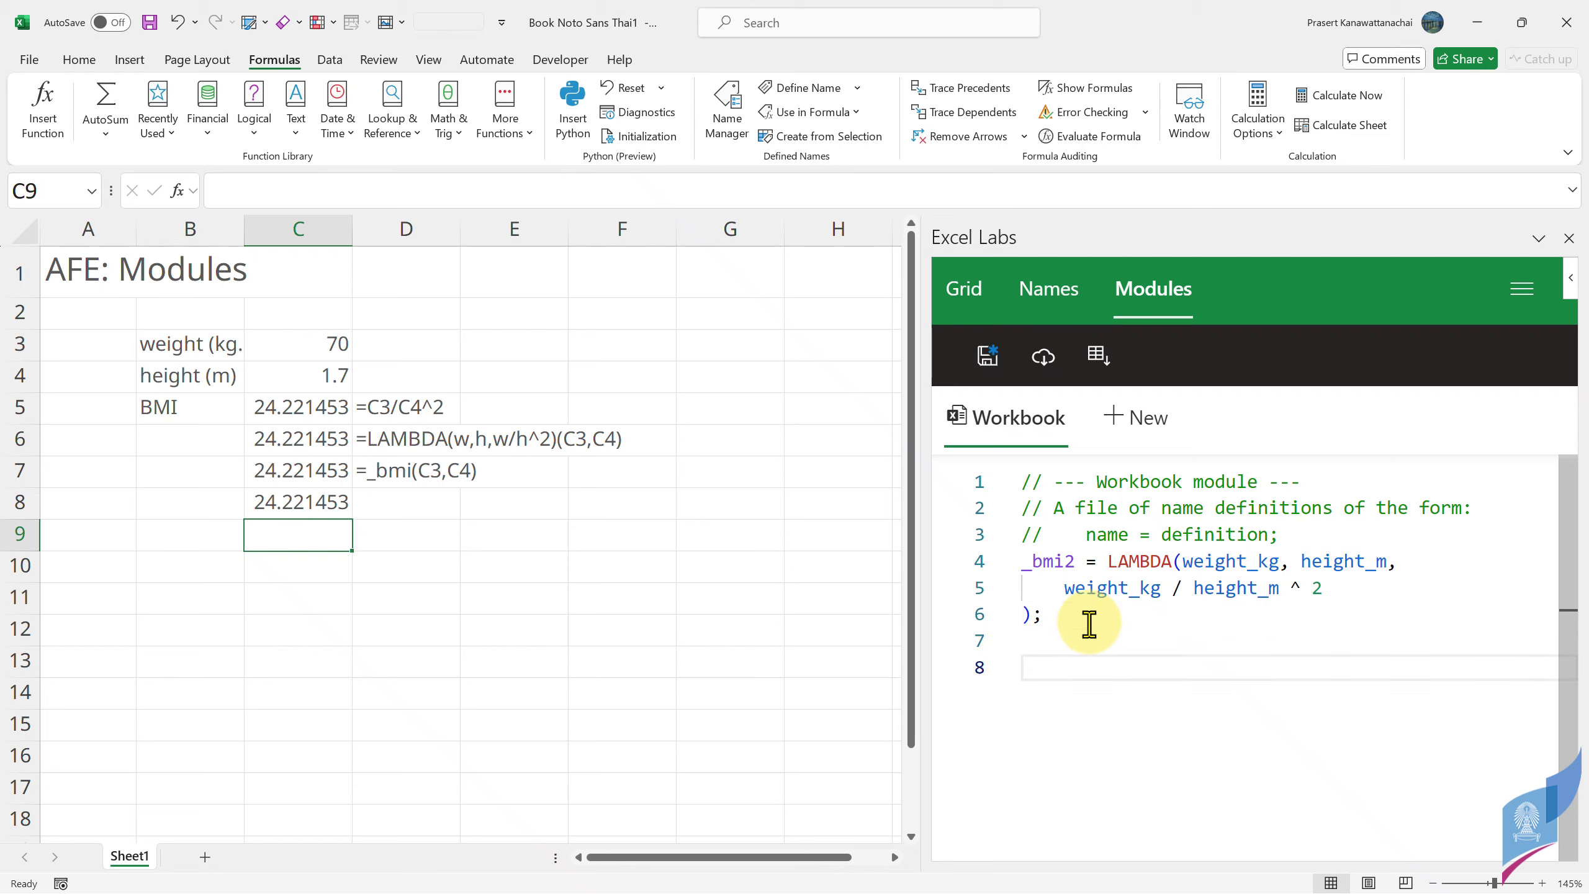
type("_mar")
type("kup = ")
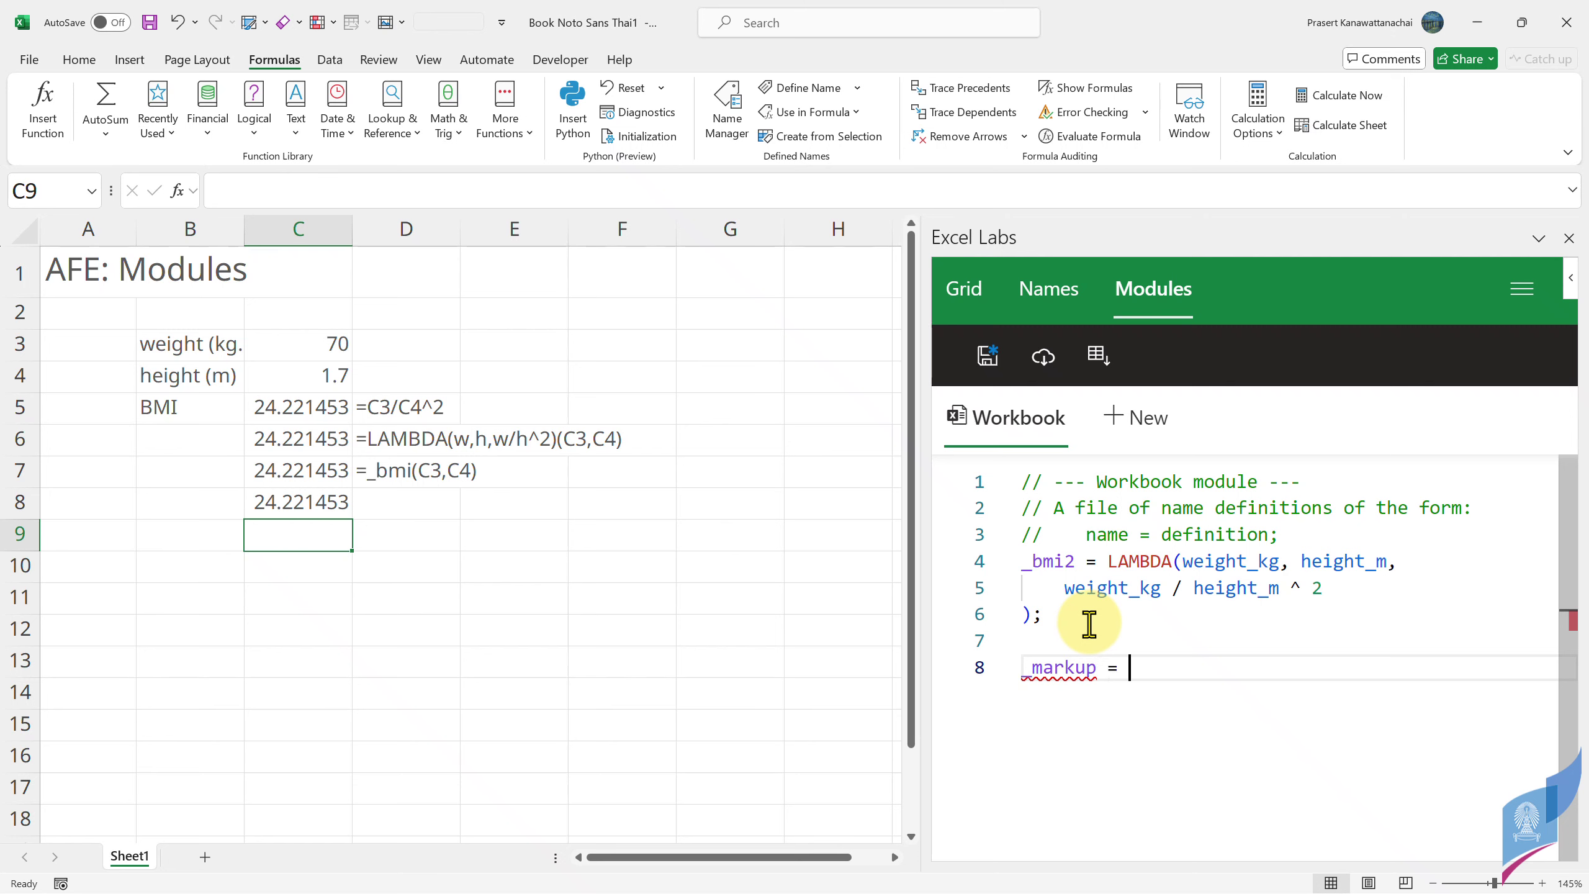
type("L")
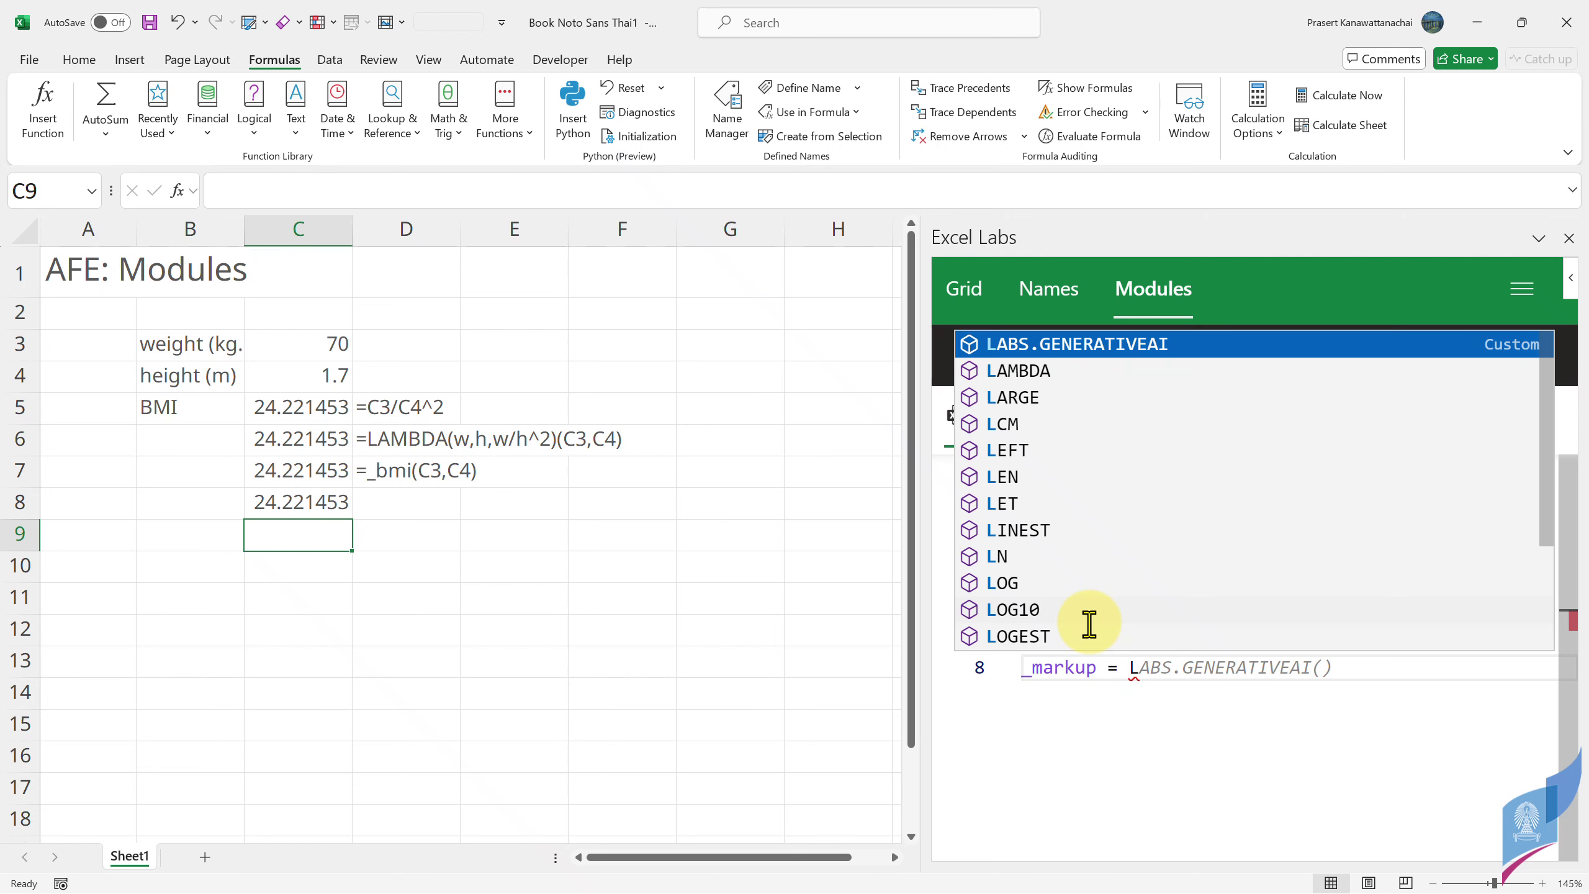
type("am")
key("Tab")
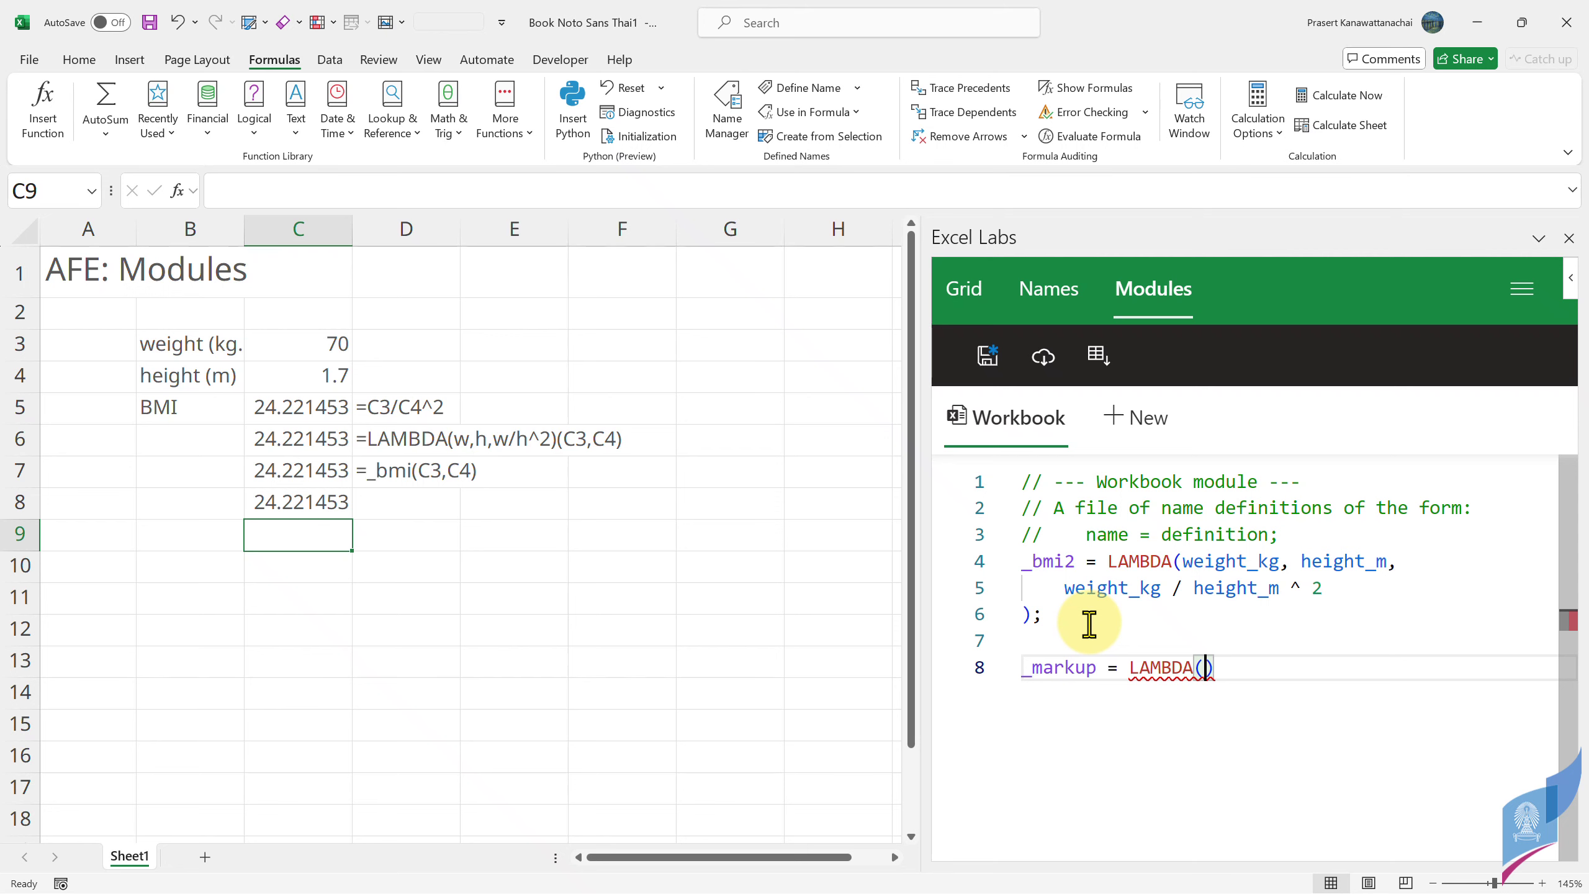
type("price, cost,")
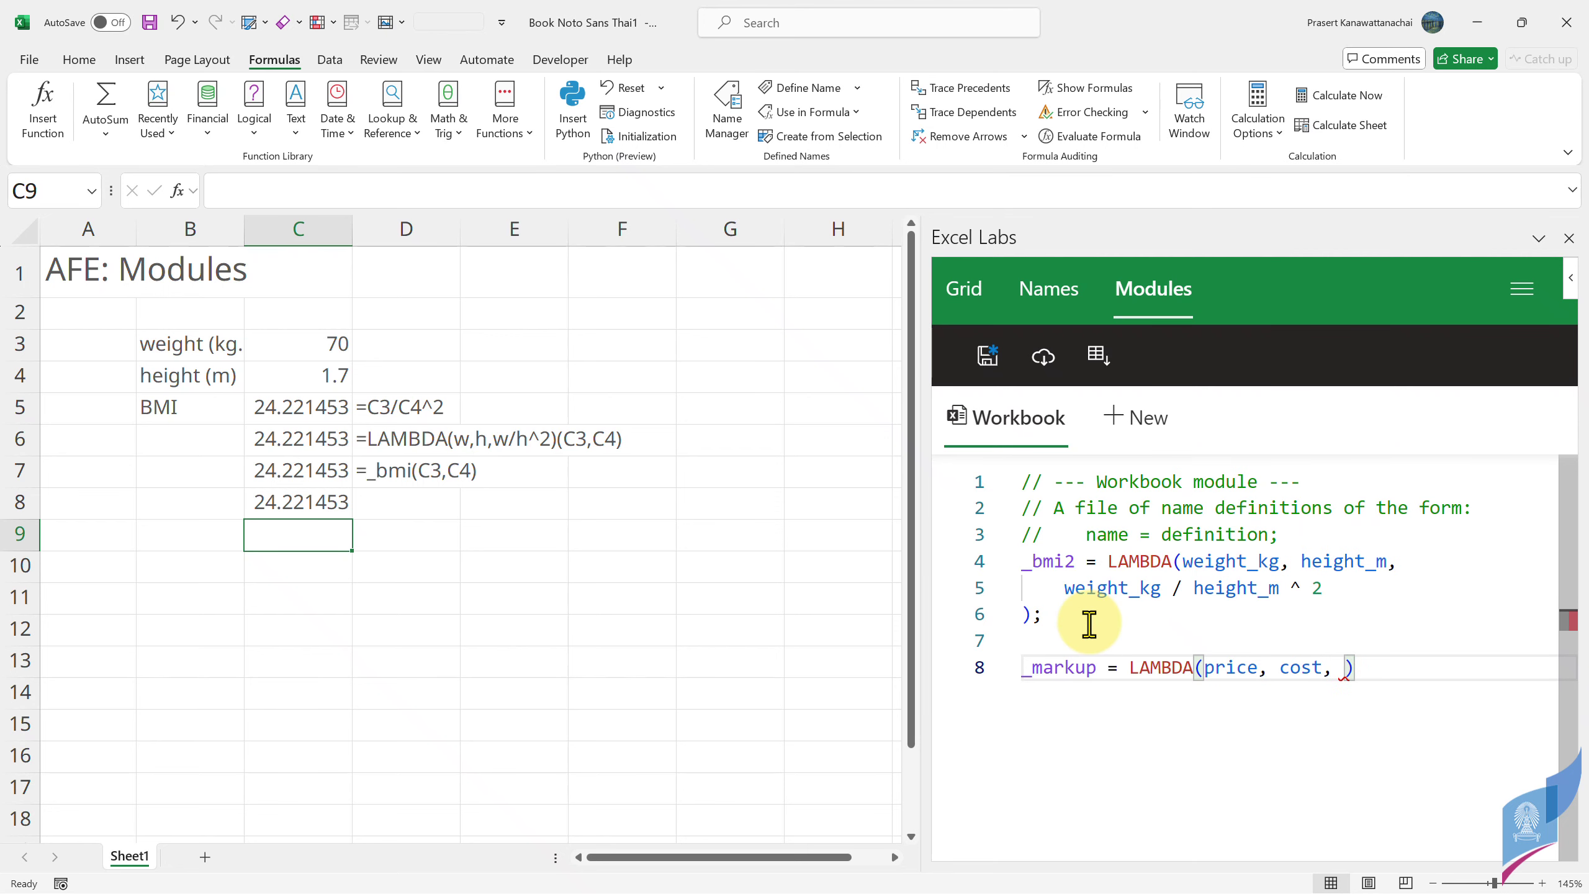
type("price - c")
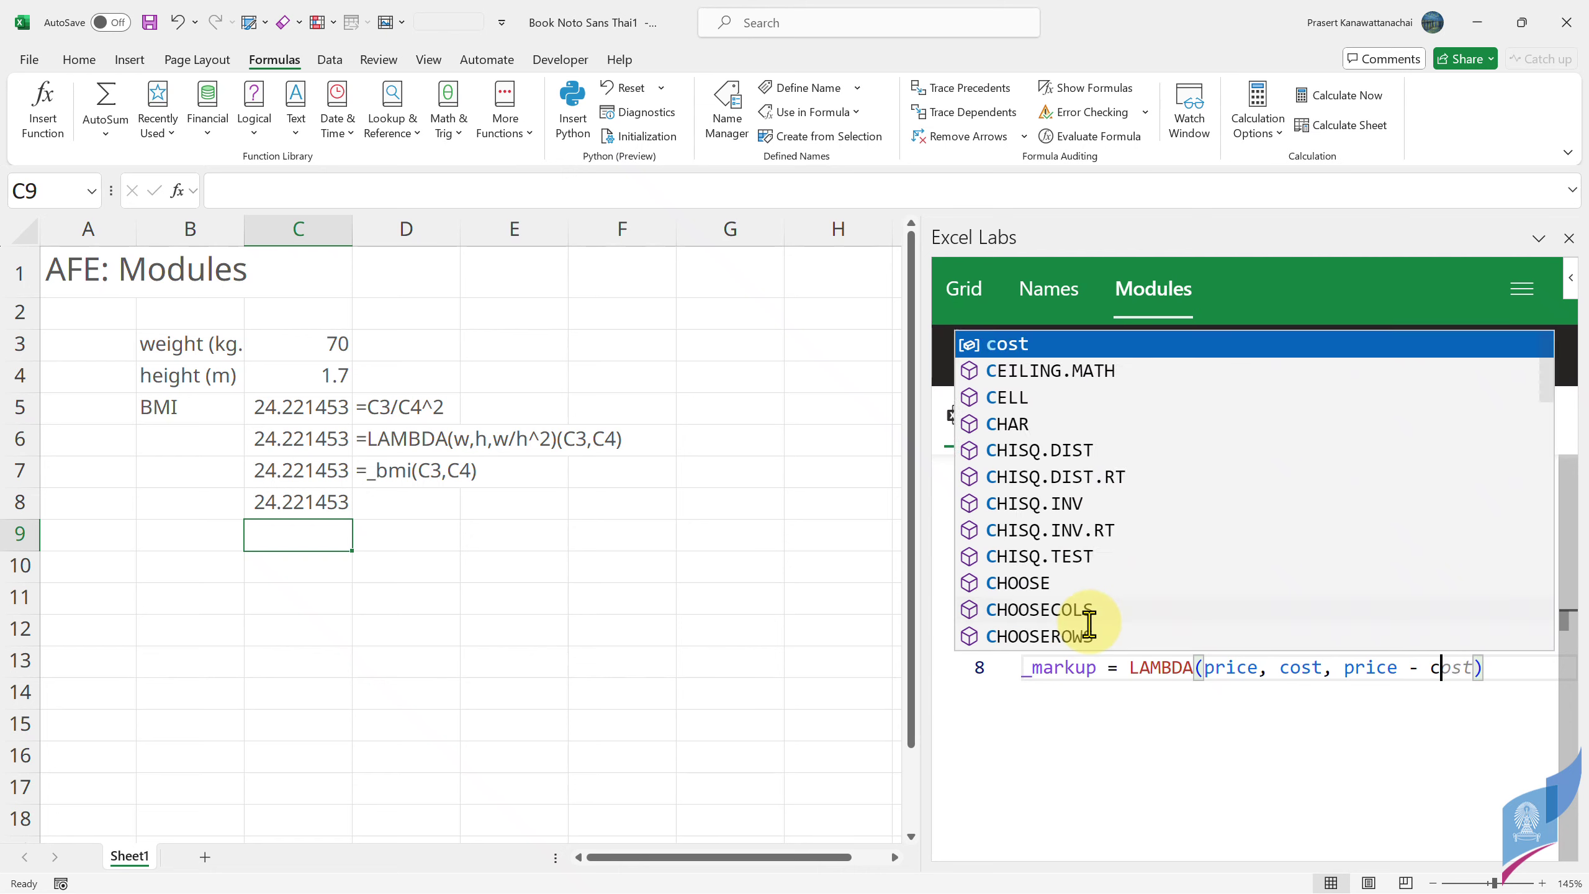
type("os")
key("Escape")
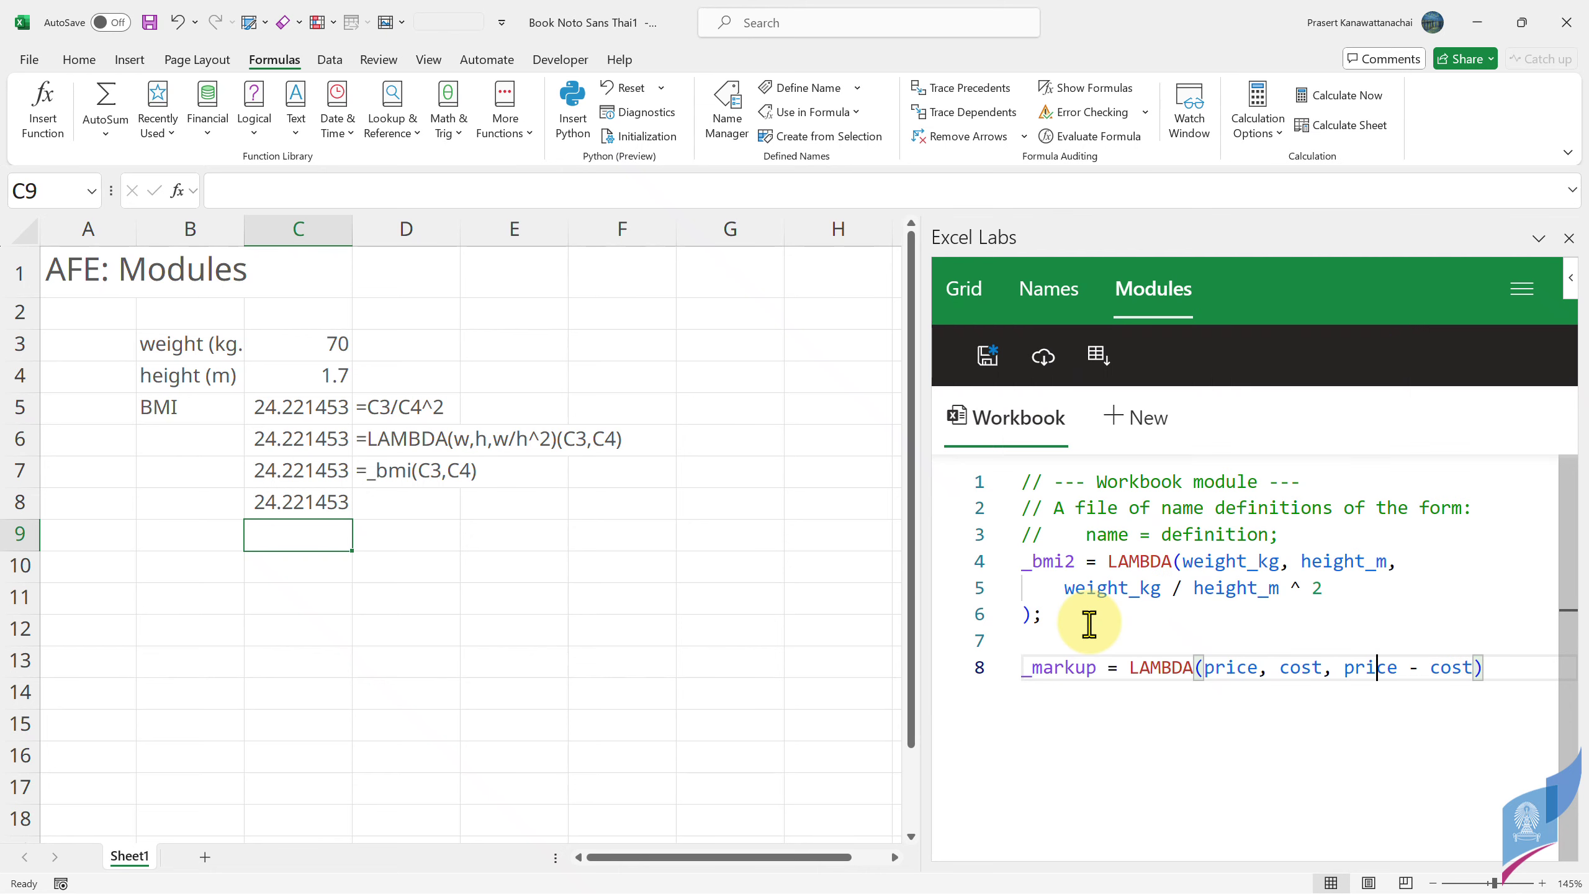
key("Left")
type("(")
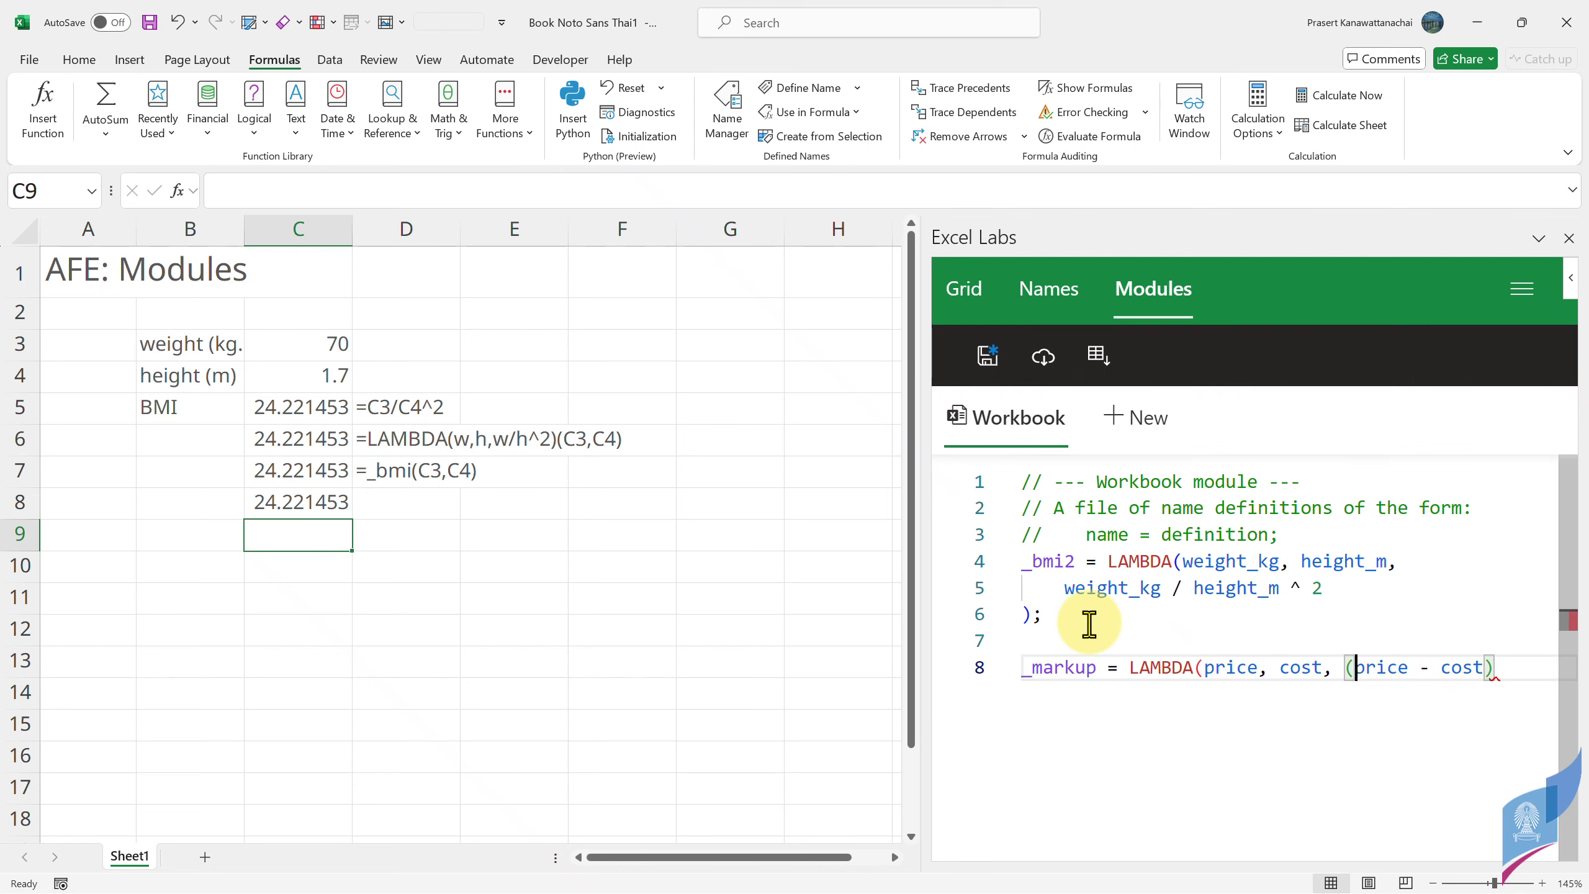
key("Right")
key("Right")
key("Right")
type("cost);")
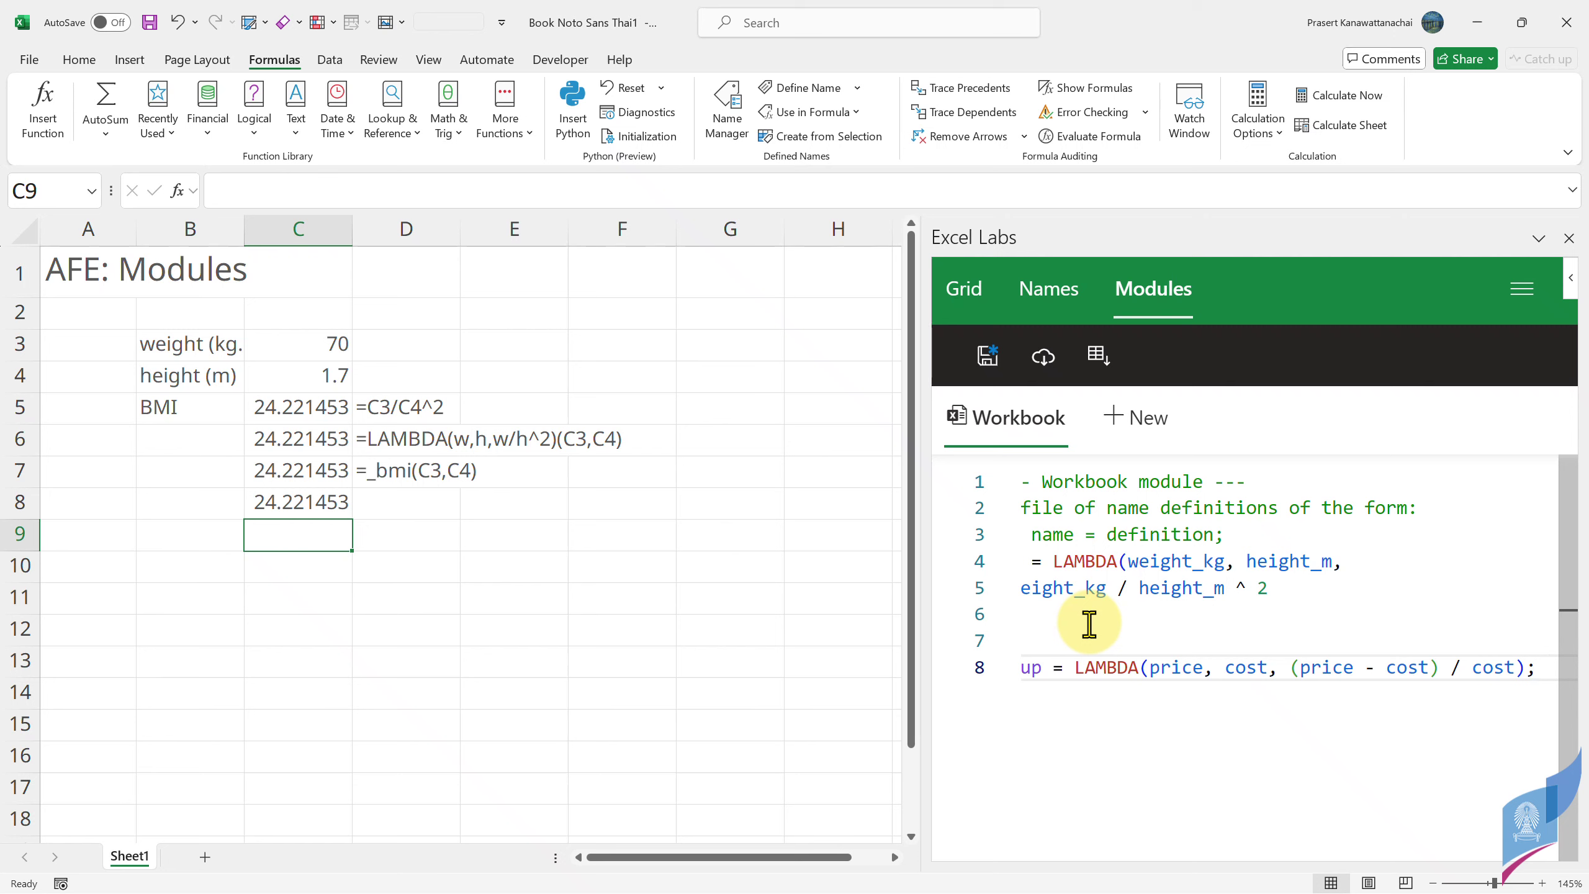
- Format the module code and select the whole _markup definition
right_click(1089, 623)
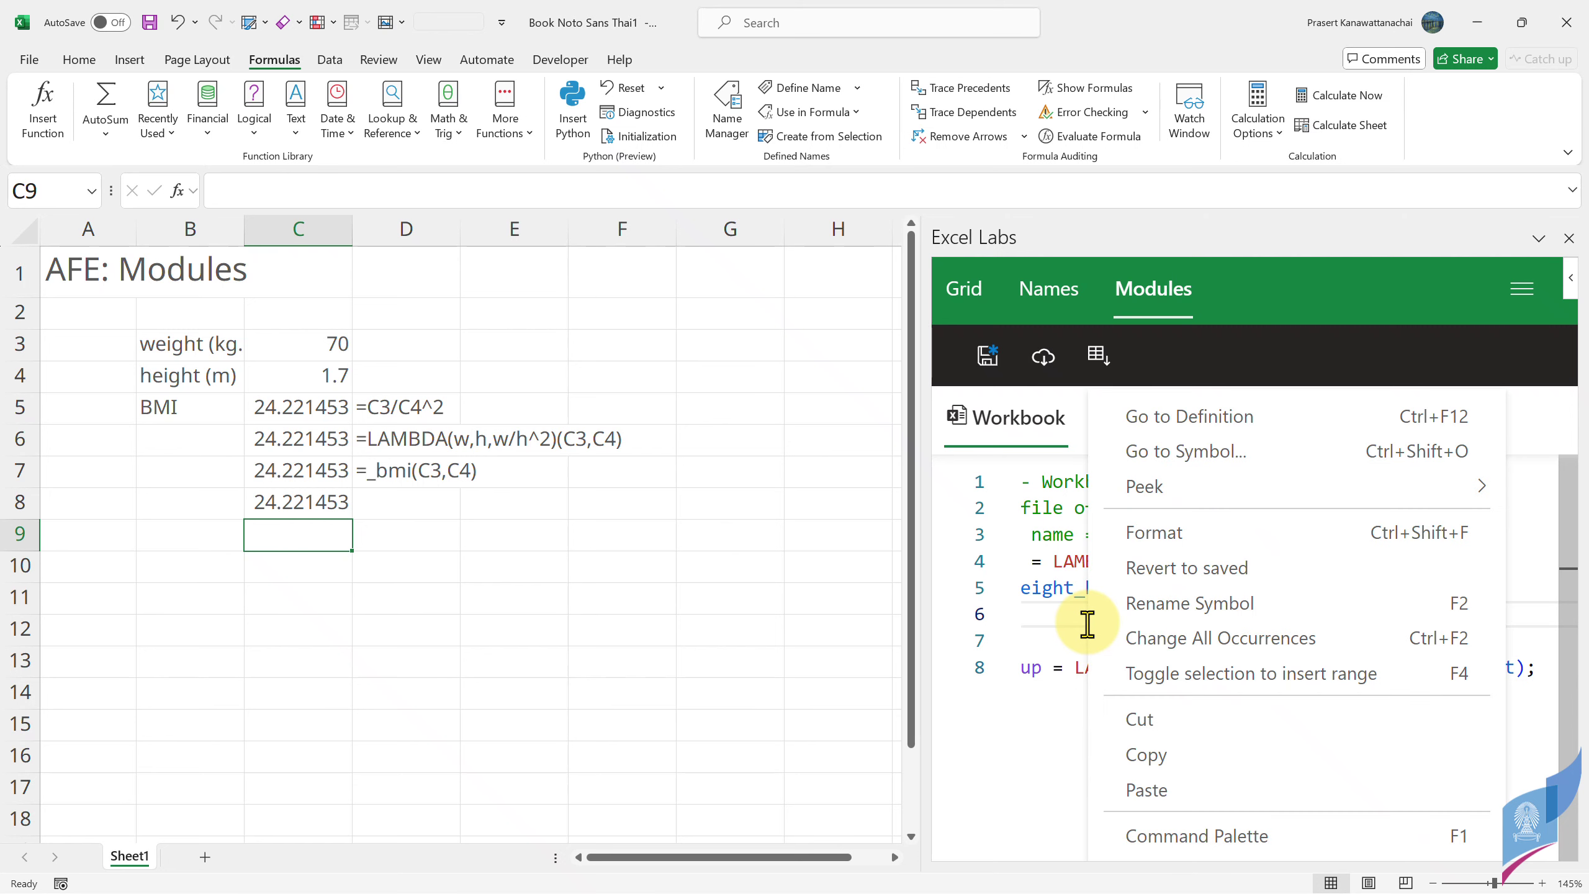
left_click(1163, 531)
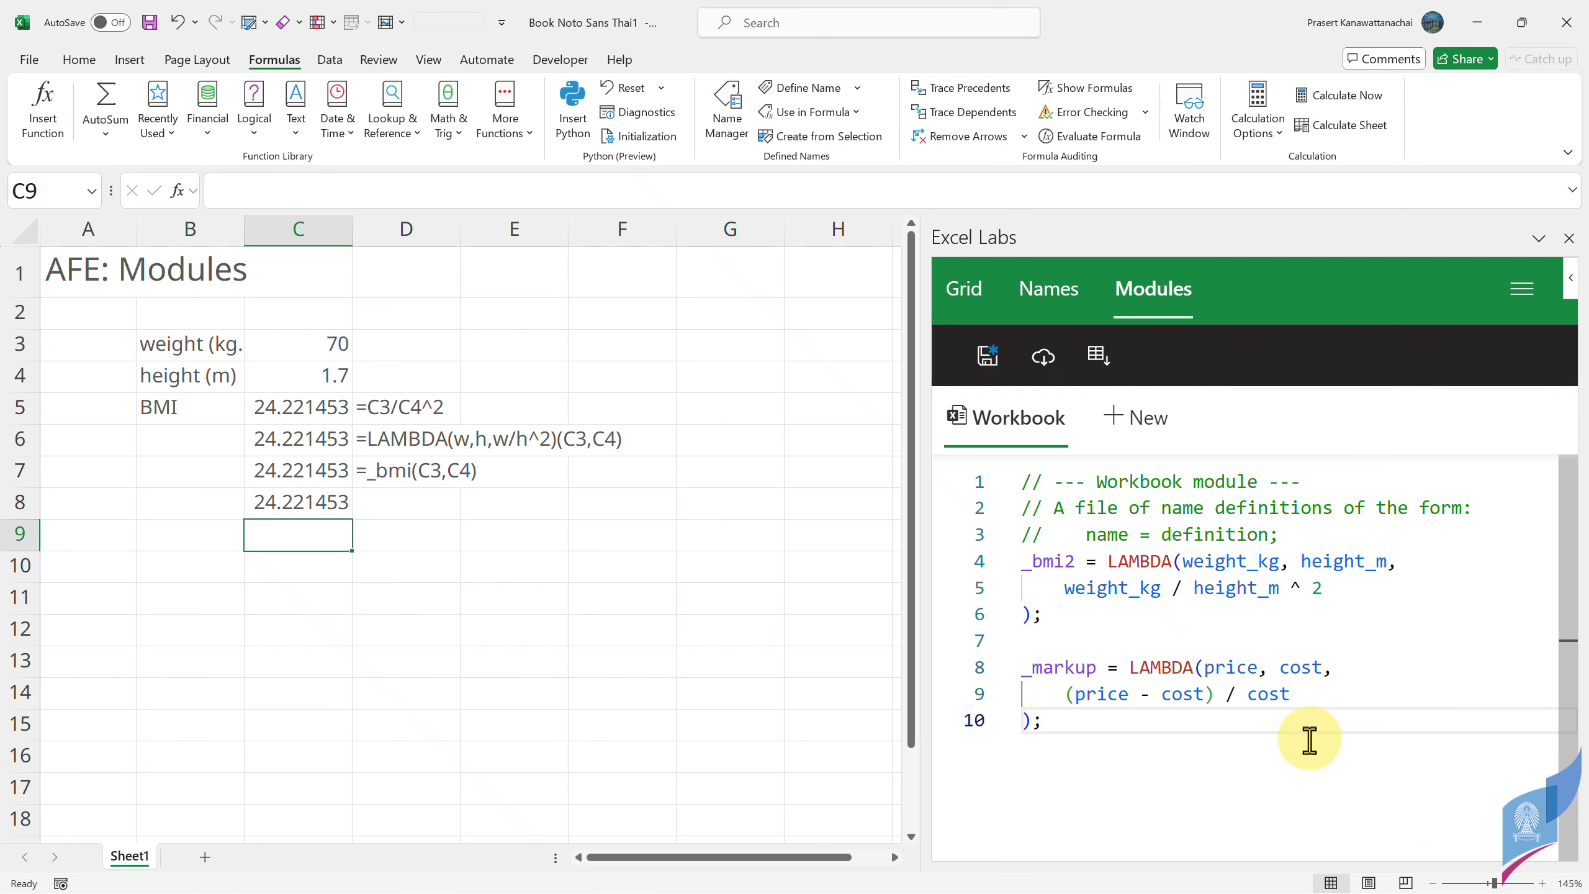
key("Up")
key("Up")
key("Home")
key("shift+Down")
key("shift+Down")
key("shift+End")
key("ctrl+c")
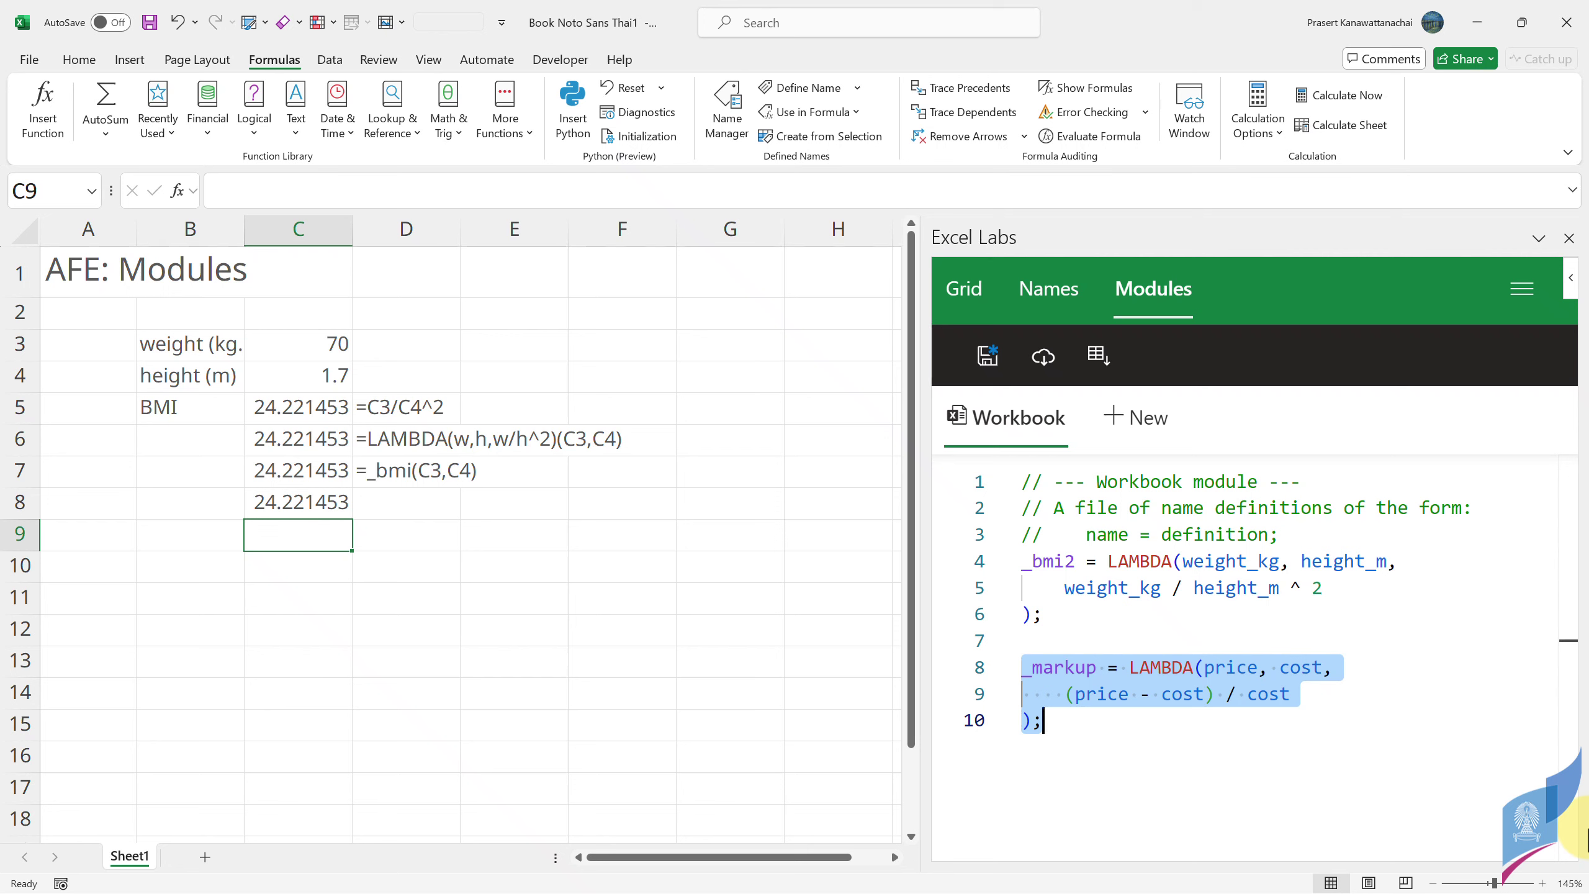
- Paste a copy of the _markup definition below the original
key("Right")
key("Return")
key("Return")
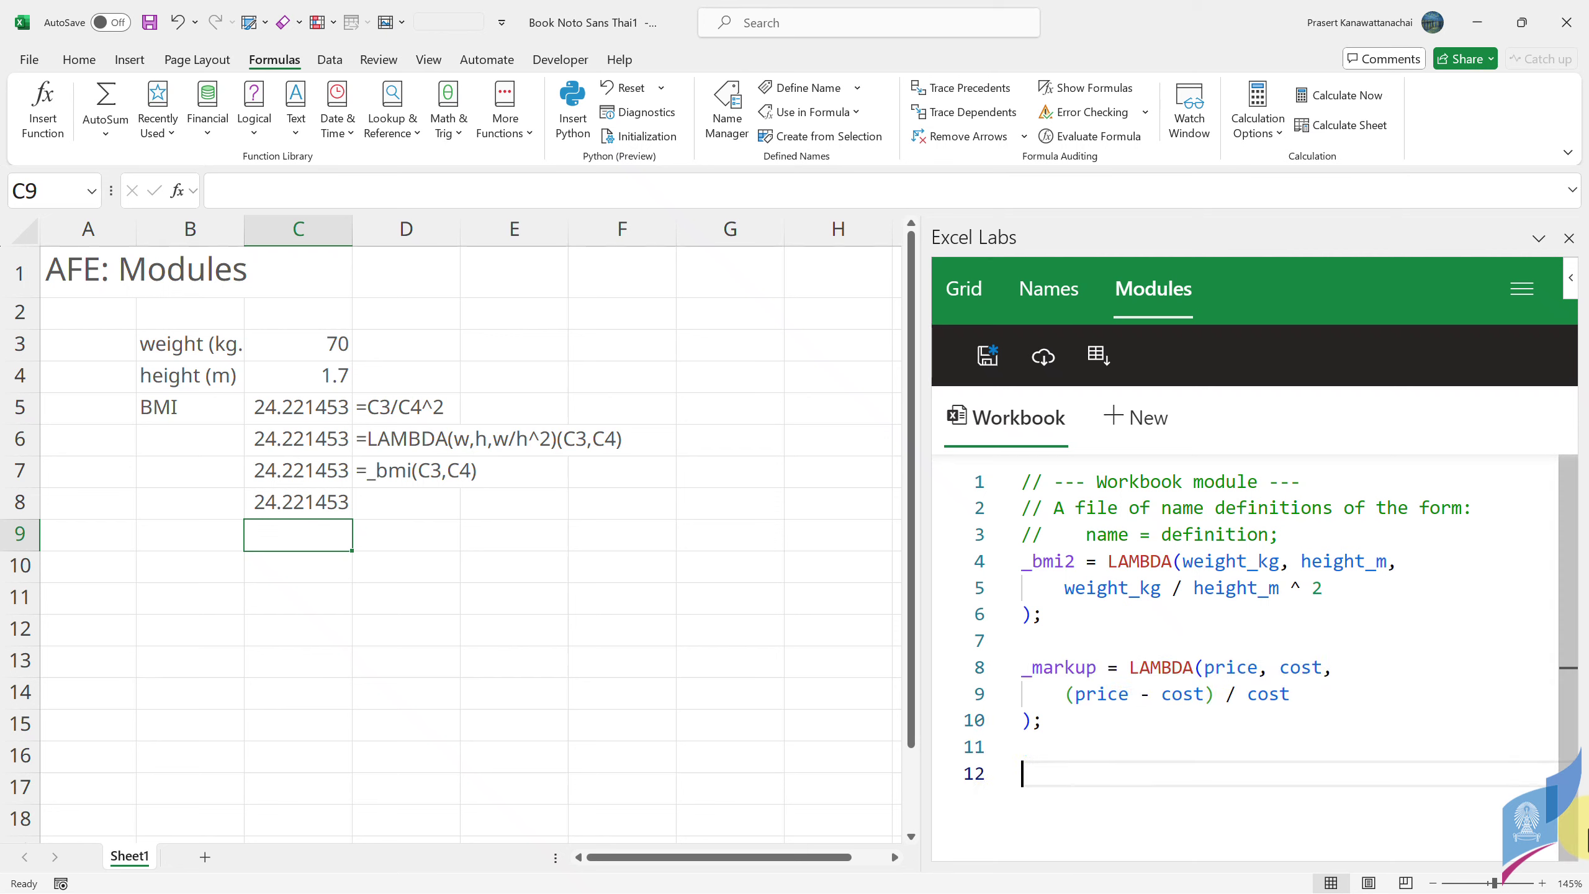
key("ctrl+v")
key("Up")
key("Up")
key("Home")
key("Right")
- Turn the copy into _margin, dividing by price instead of cost
key("shift+Right")
key("shift+Right")
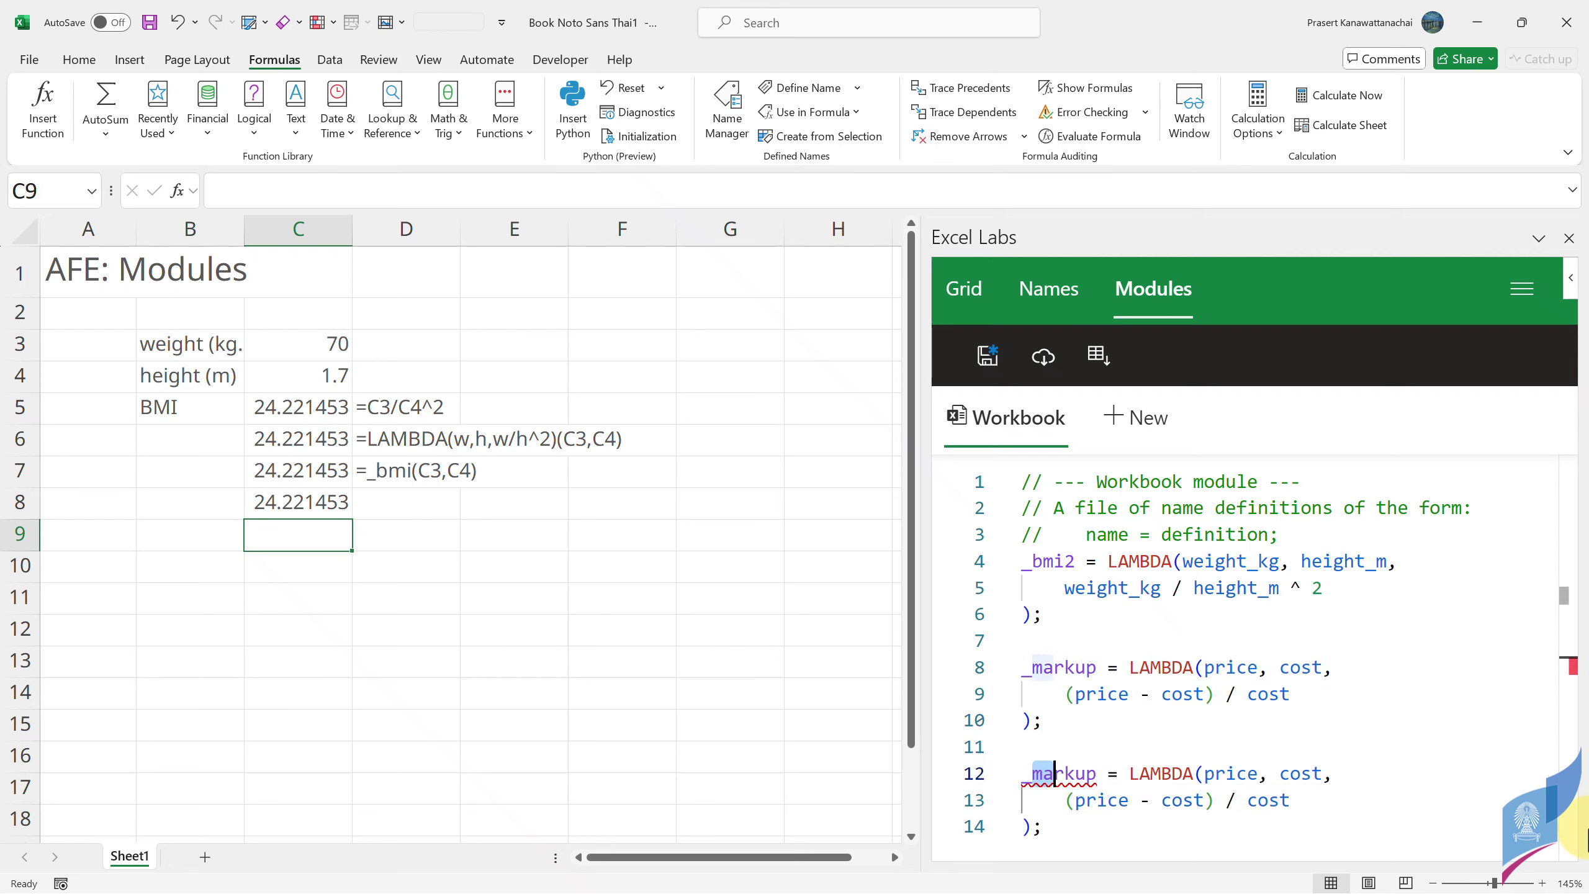
type("margi")
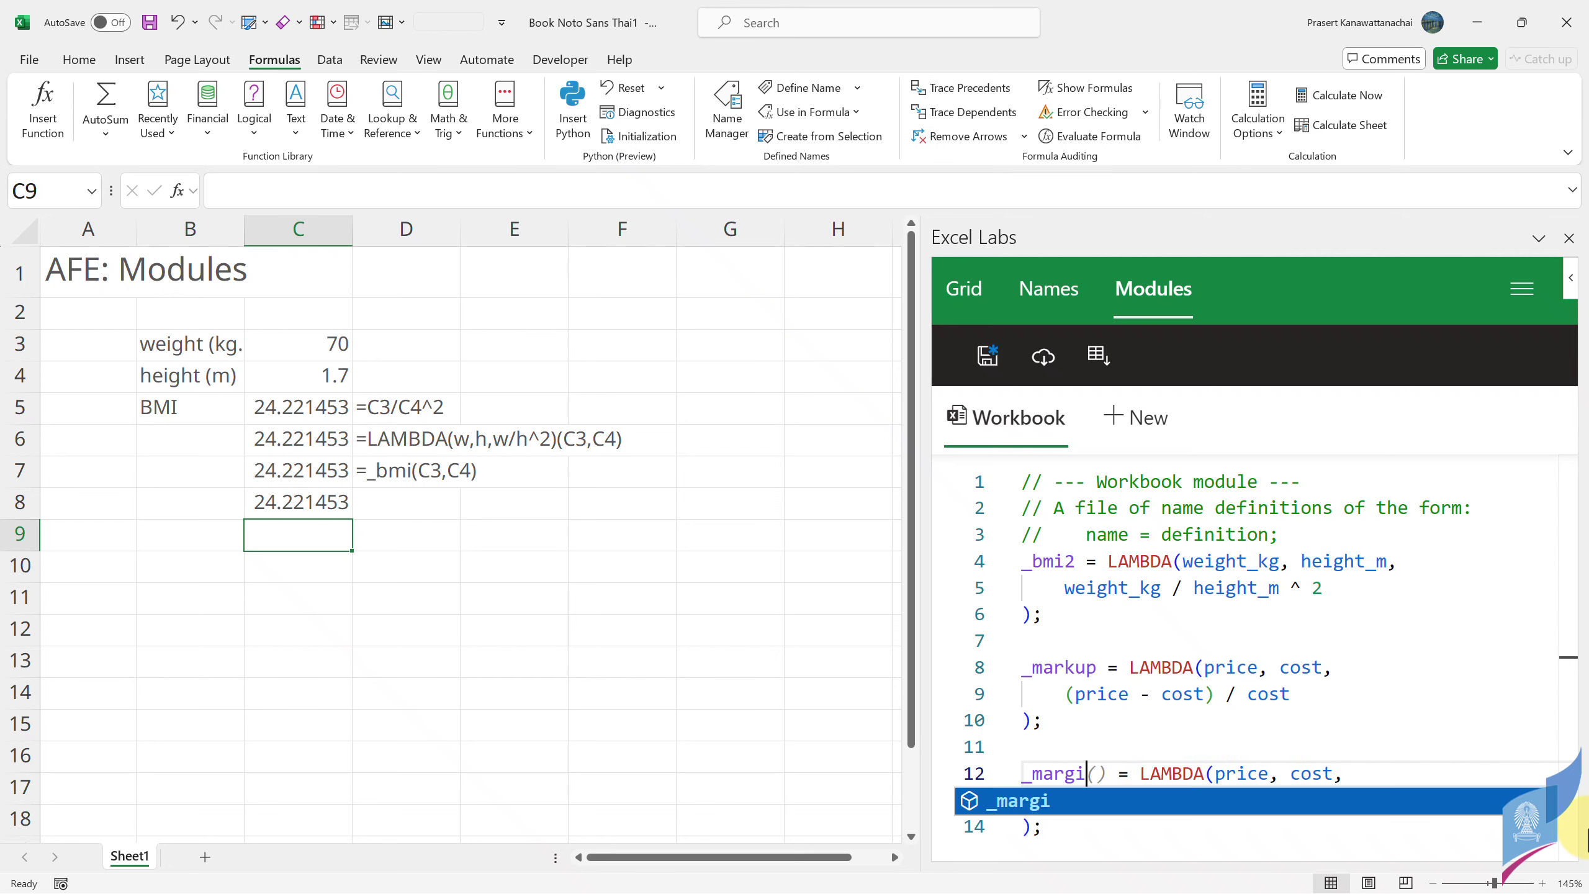
type("n")
key("Down")
left_click(1172, 800)
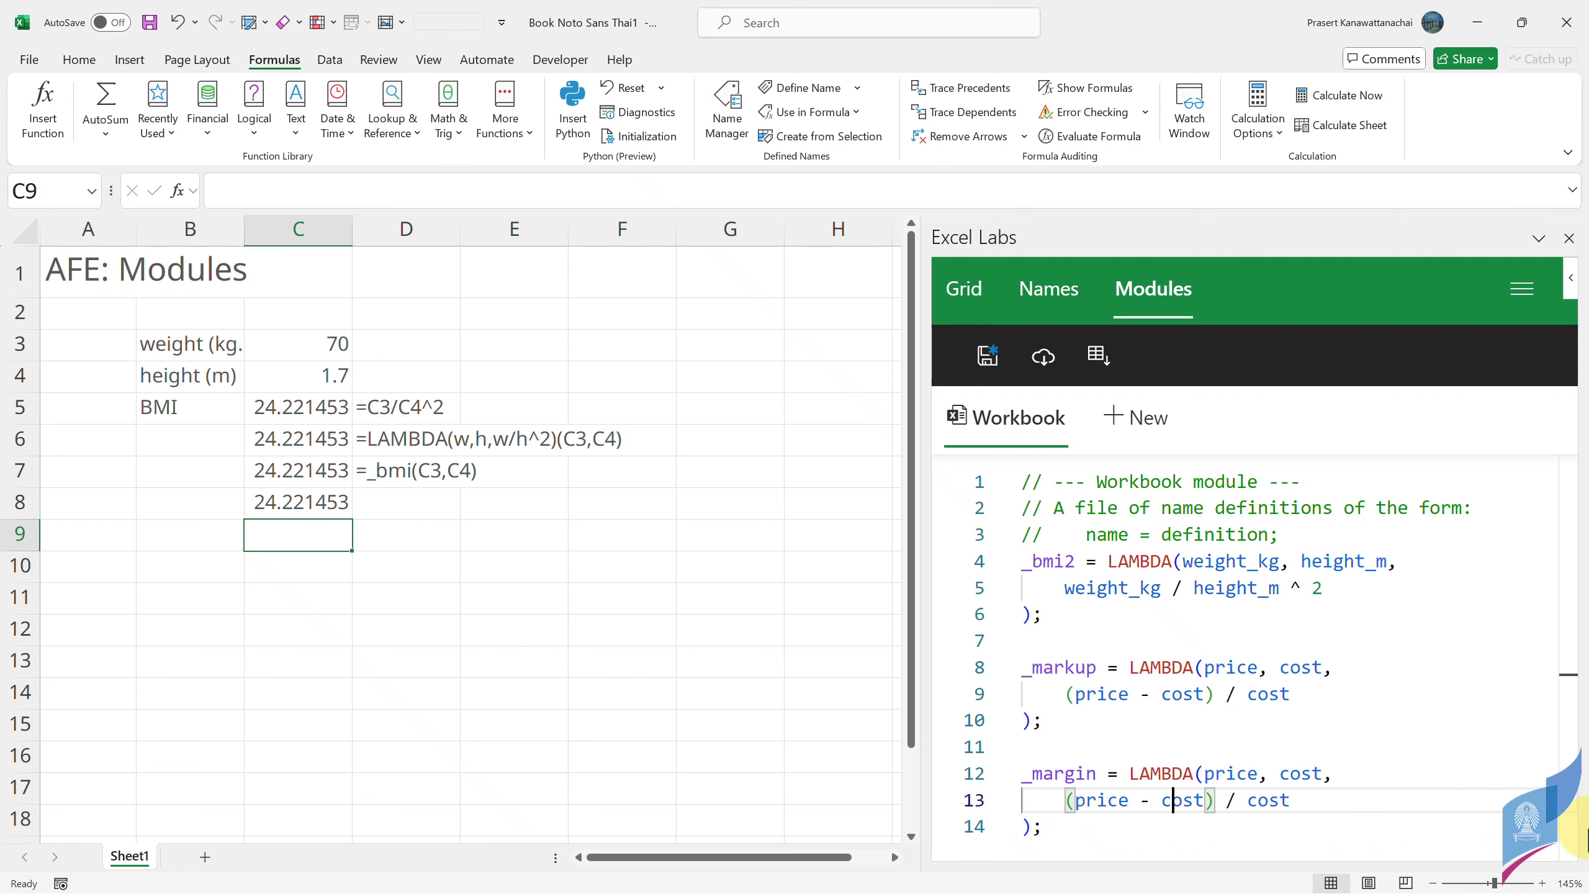
key("Delete")
key("BackSpace")
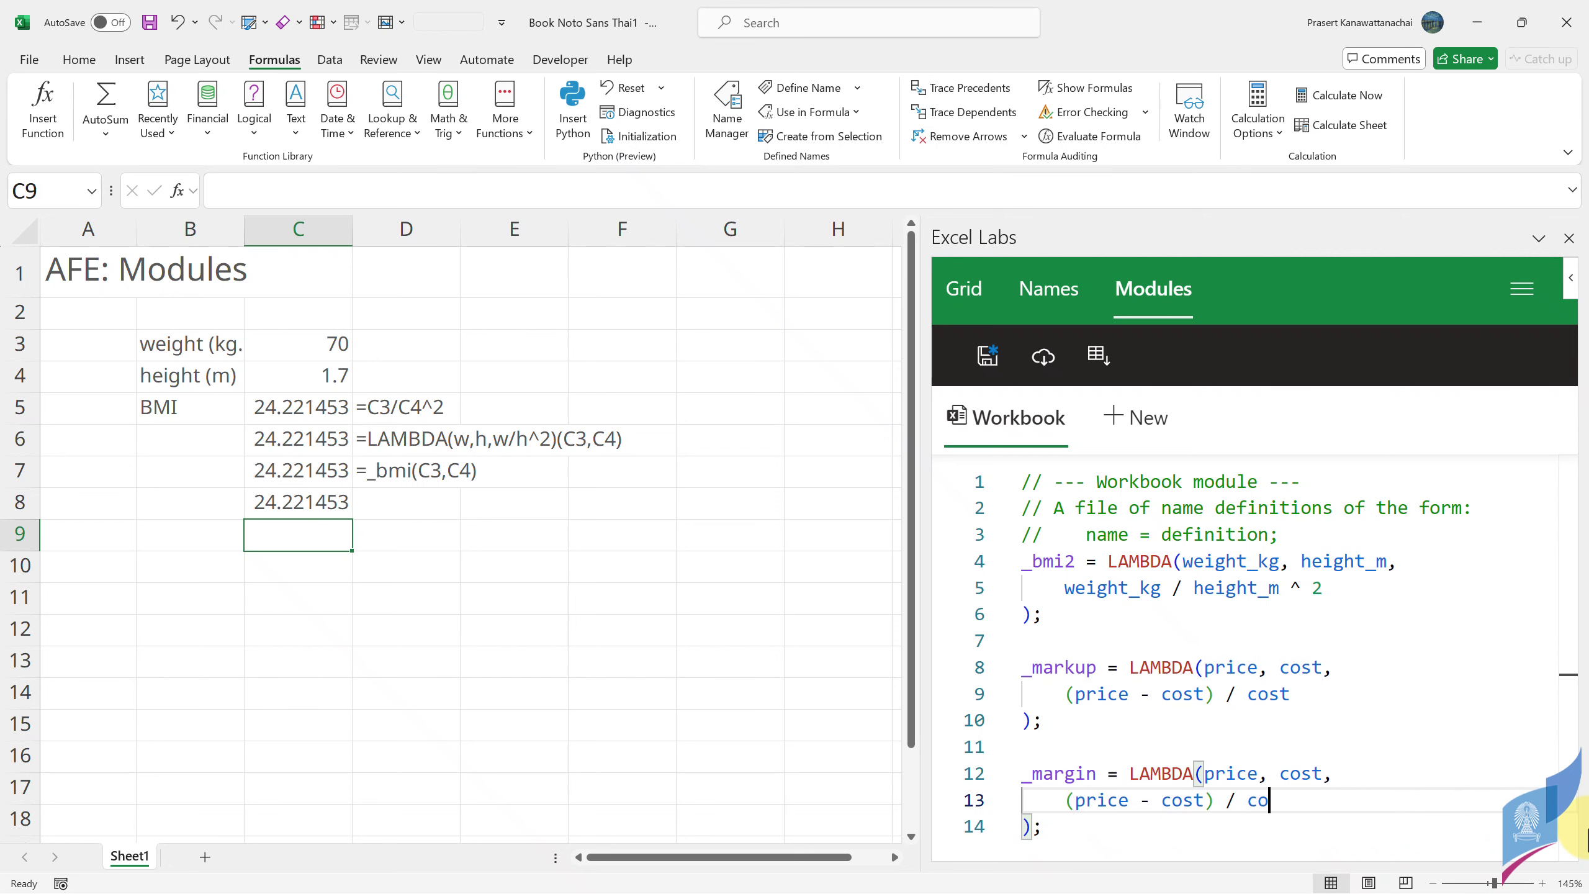
type("price")
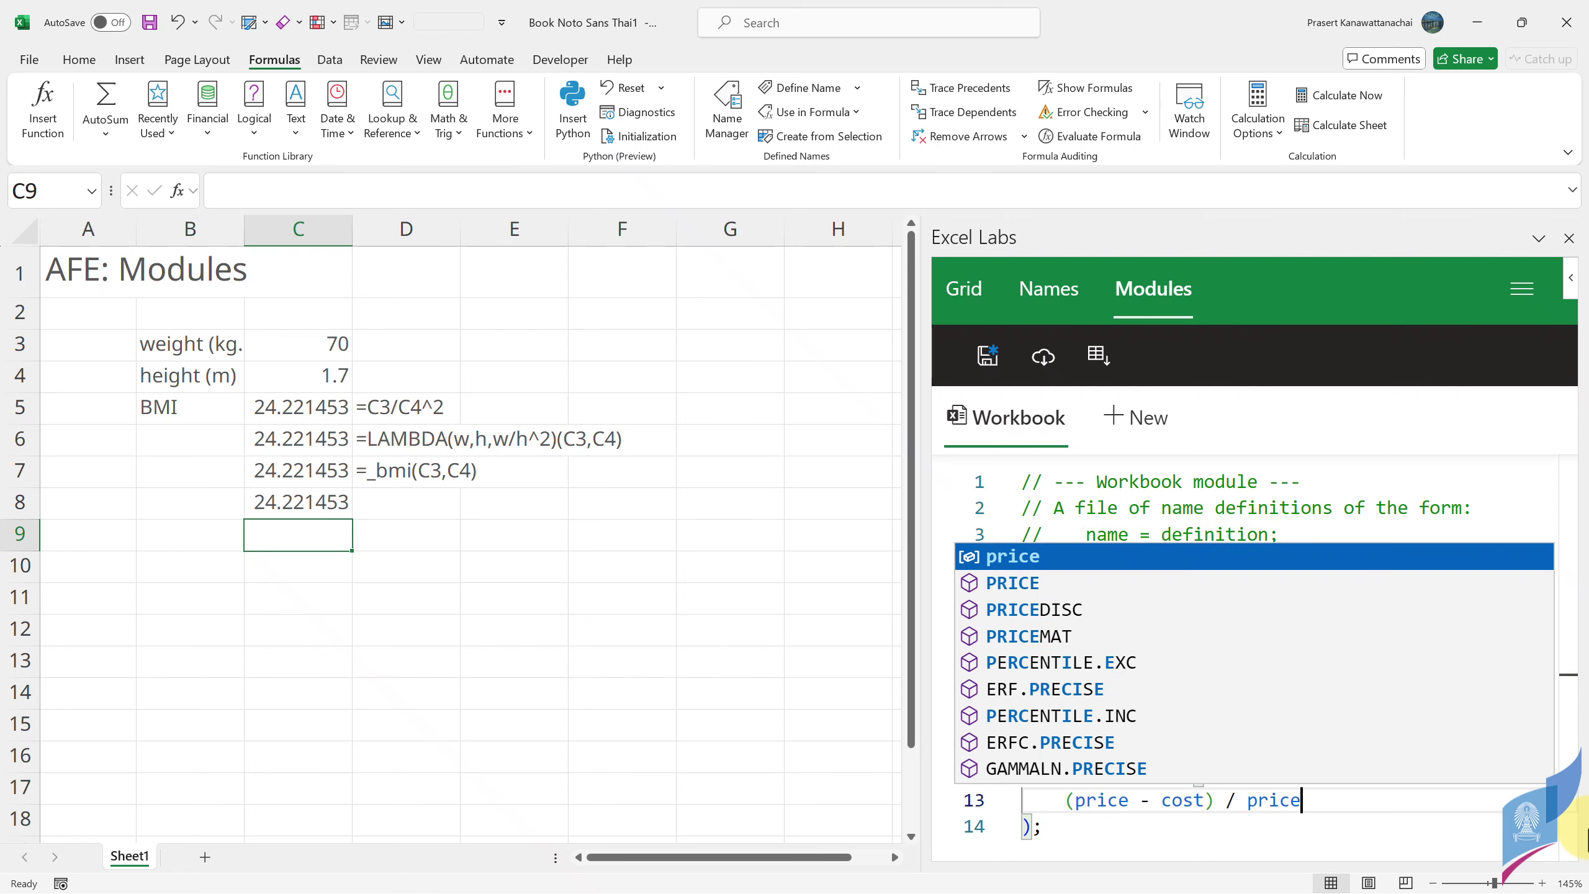
key("Escape")
- Save the module and review the _margin and _markup definitions in Name Manager
left_click(1344, 667)
scroll(1056, 688, "down", 1)
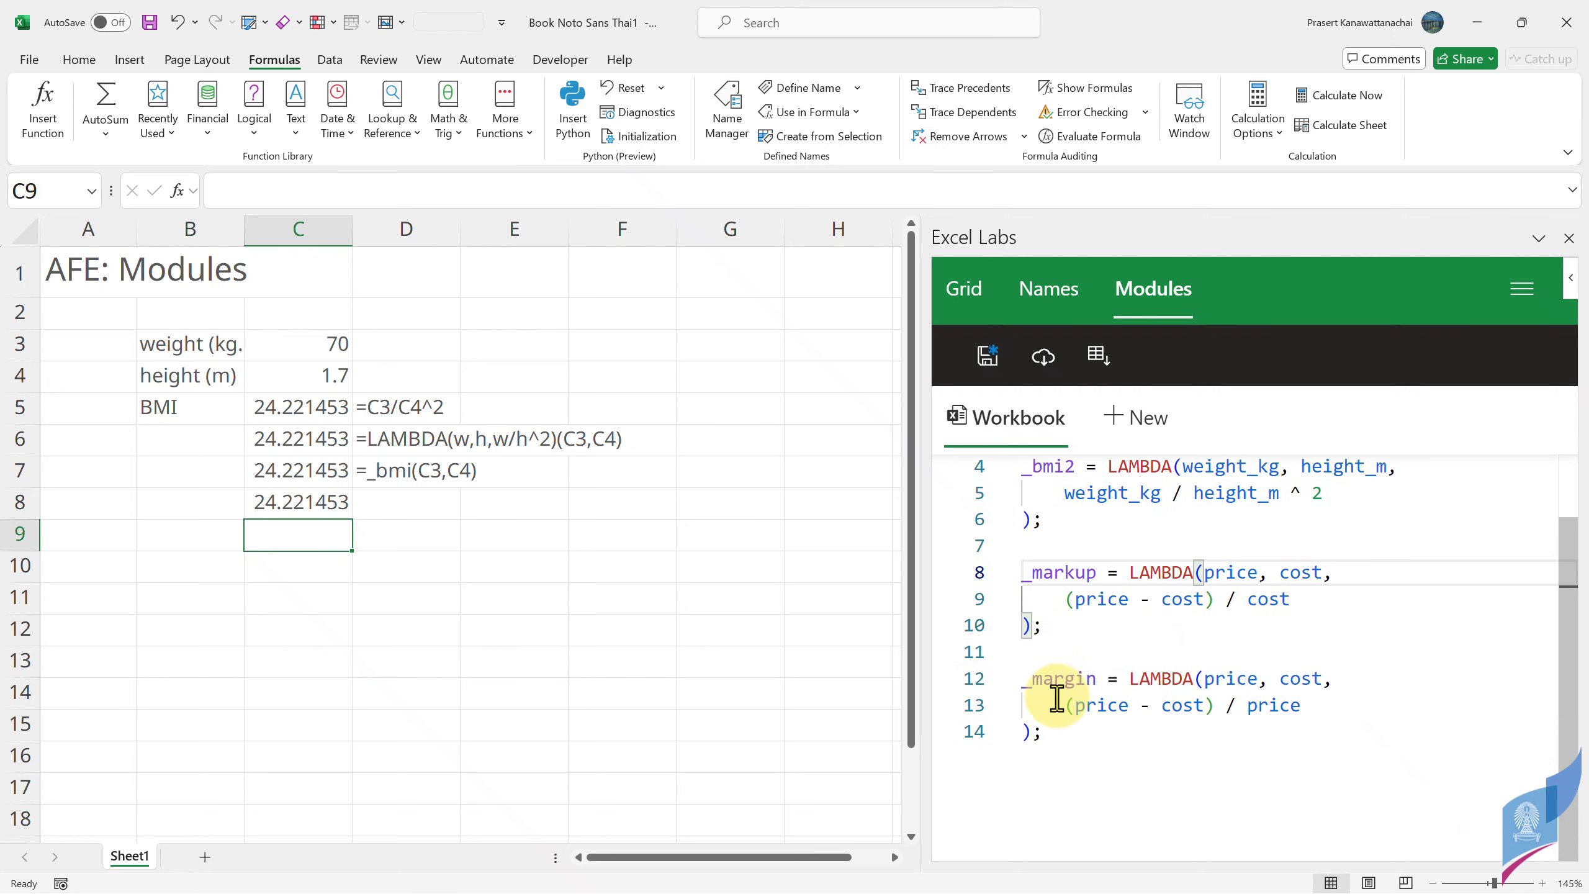
left_click(986, 355)
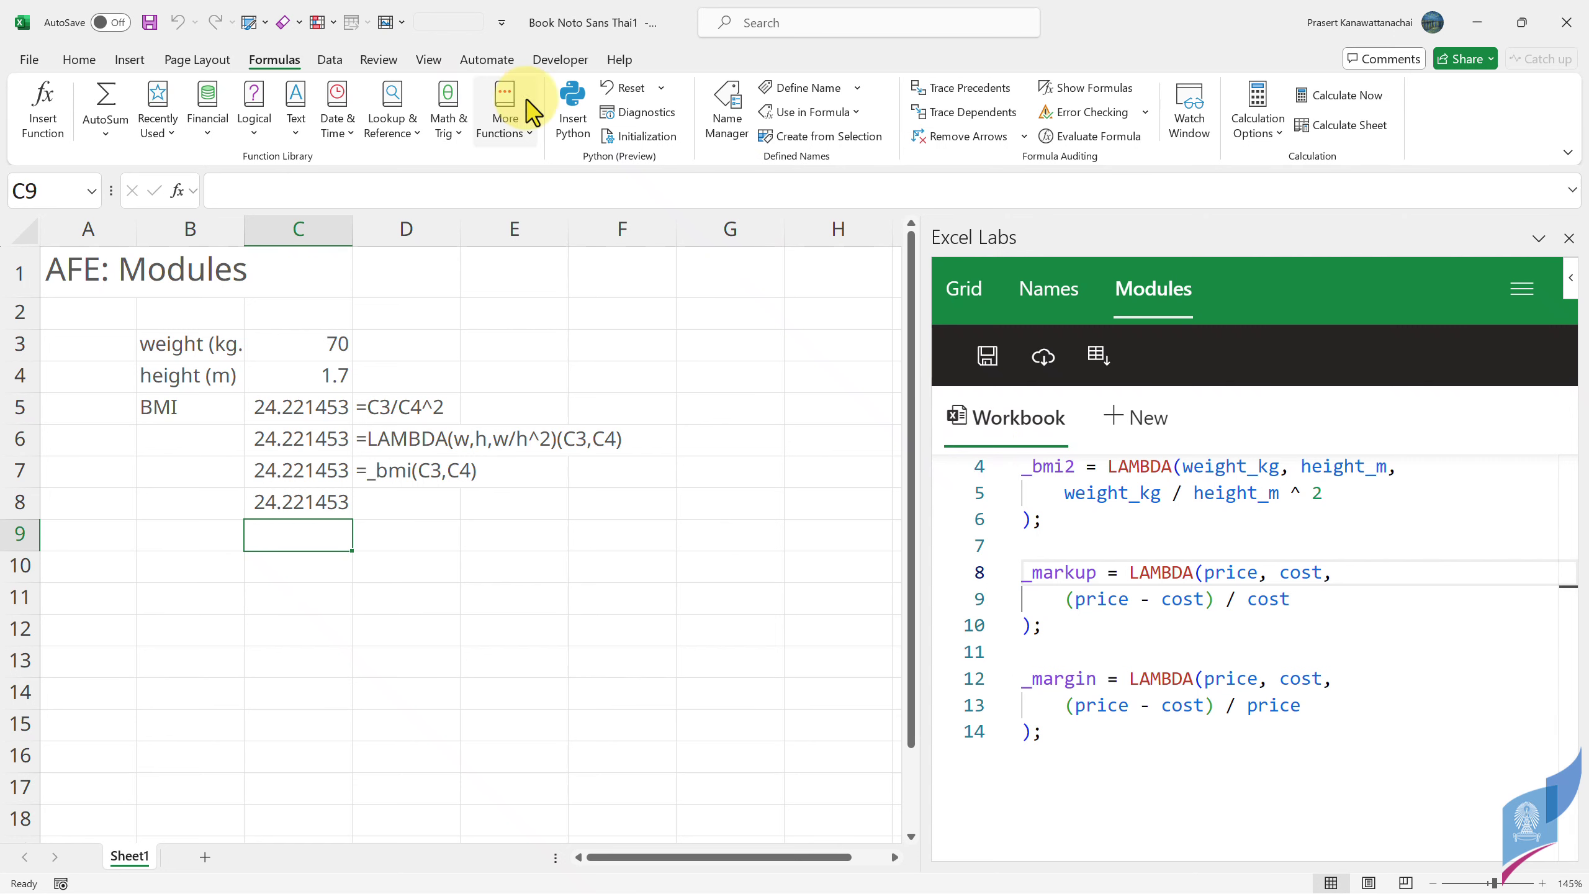
left_click(727, 109)
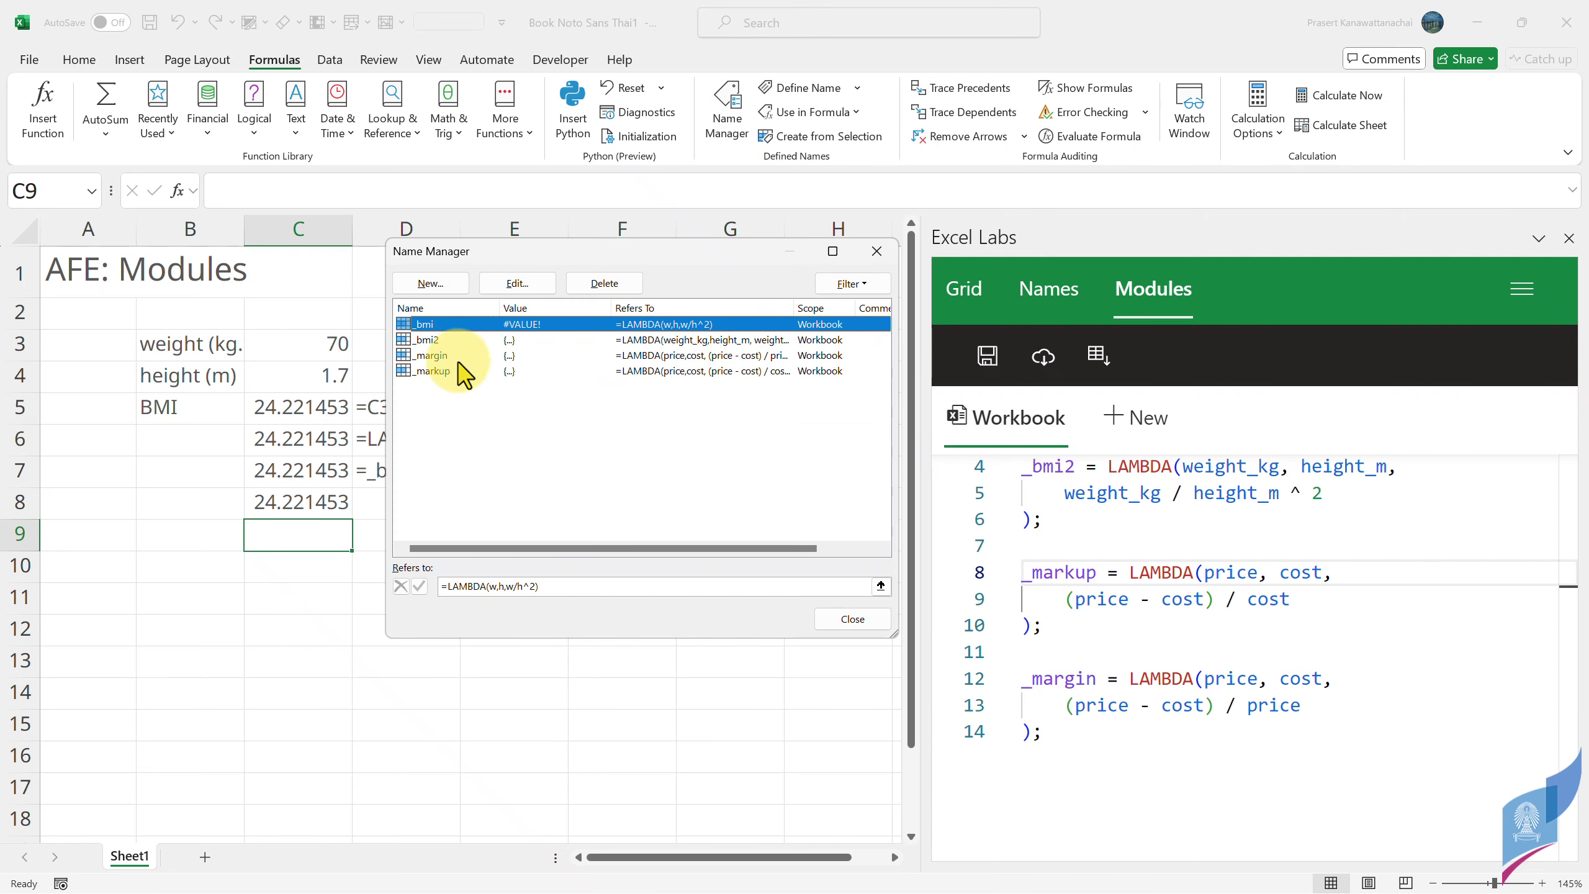
left_click(435, 357)
left_click(438, 371)
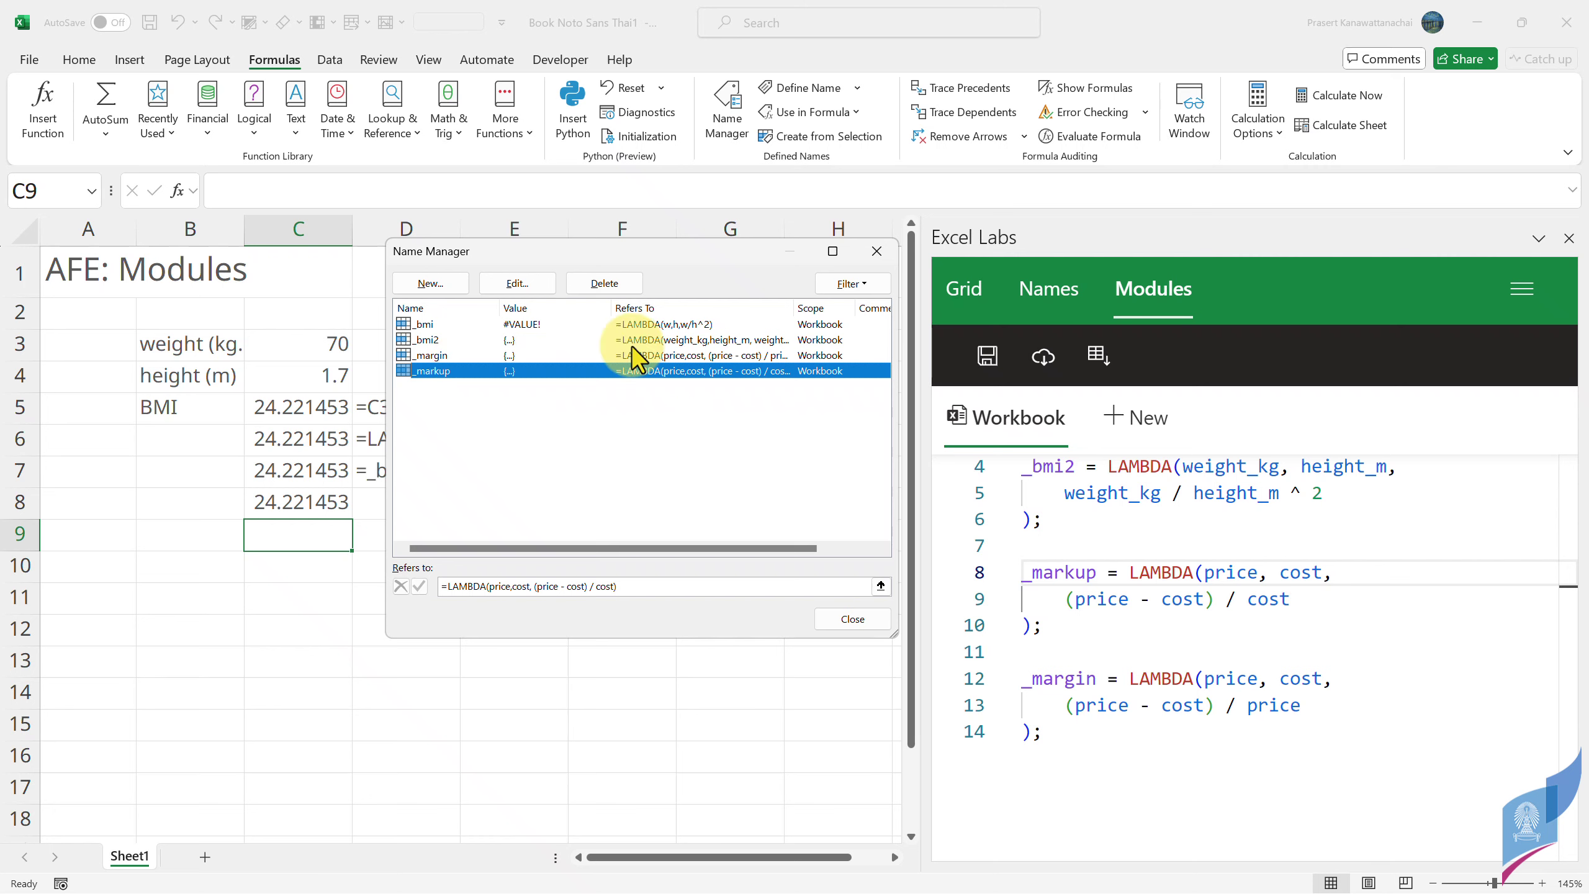
left_click(427, 357)
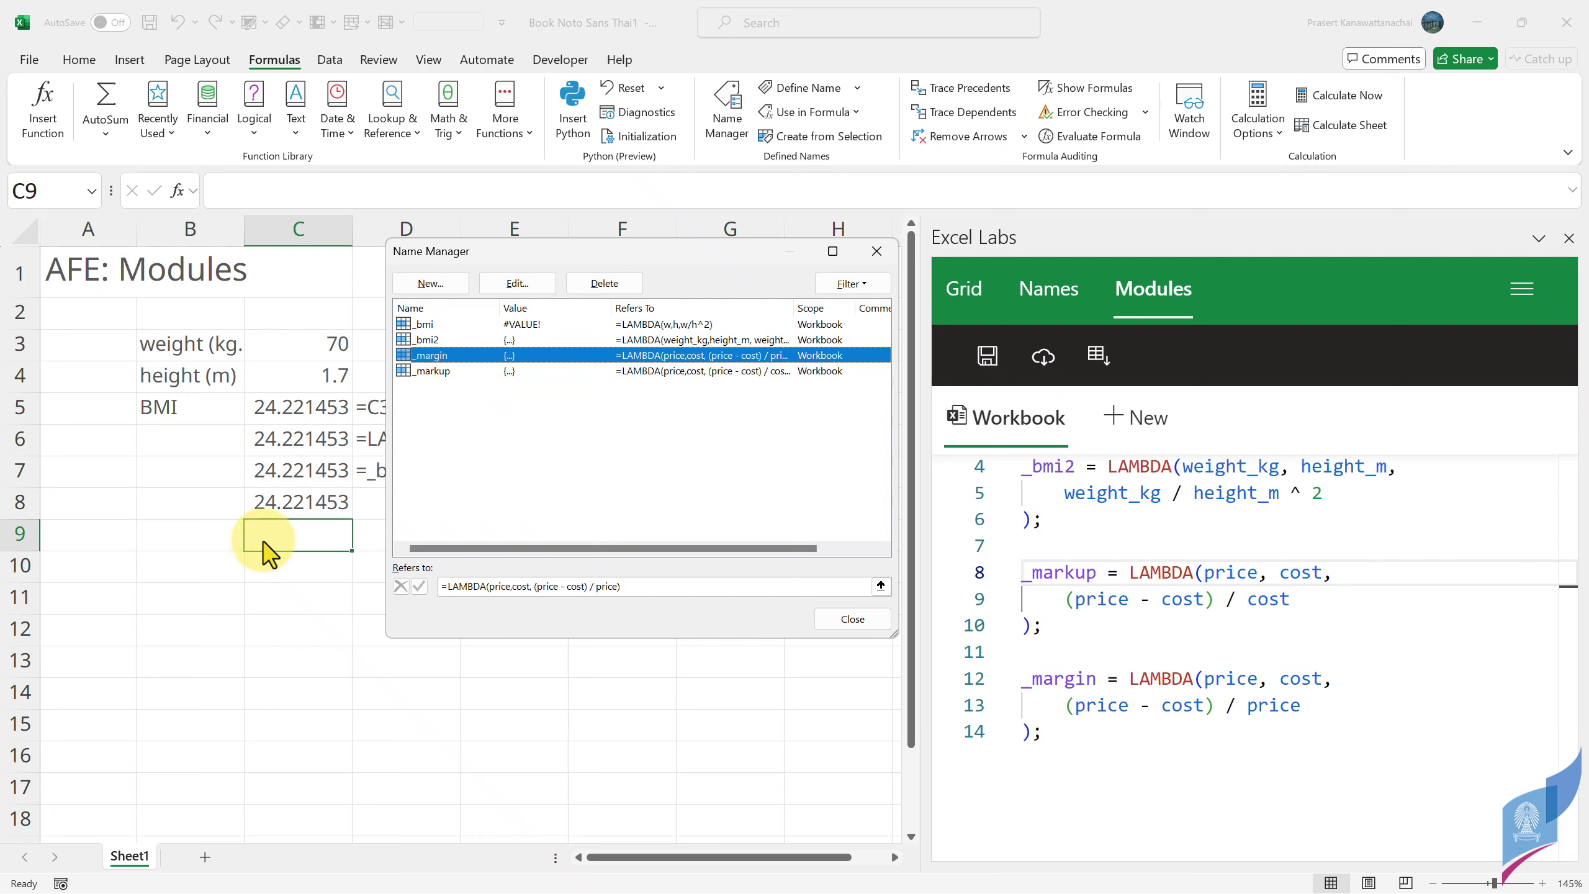
- Close Name Manager and enter the labels price, cost, margin and markup in B11:B14
left_click(852, 618)
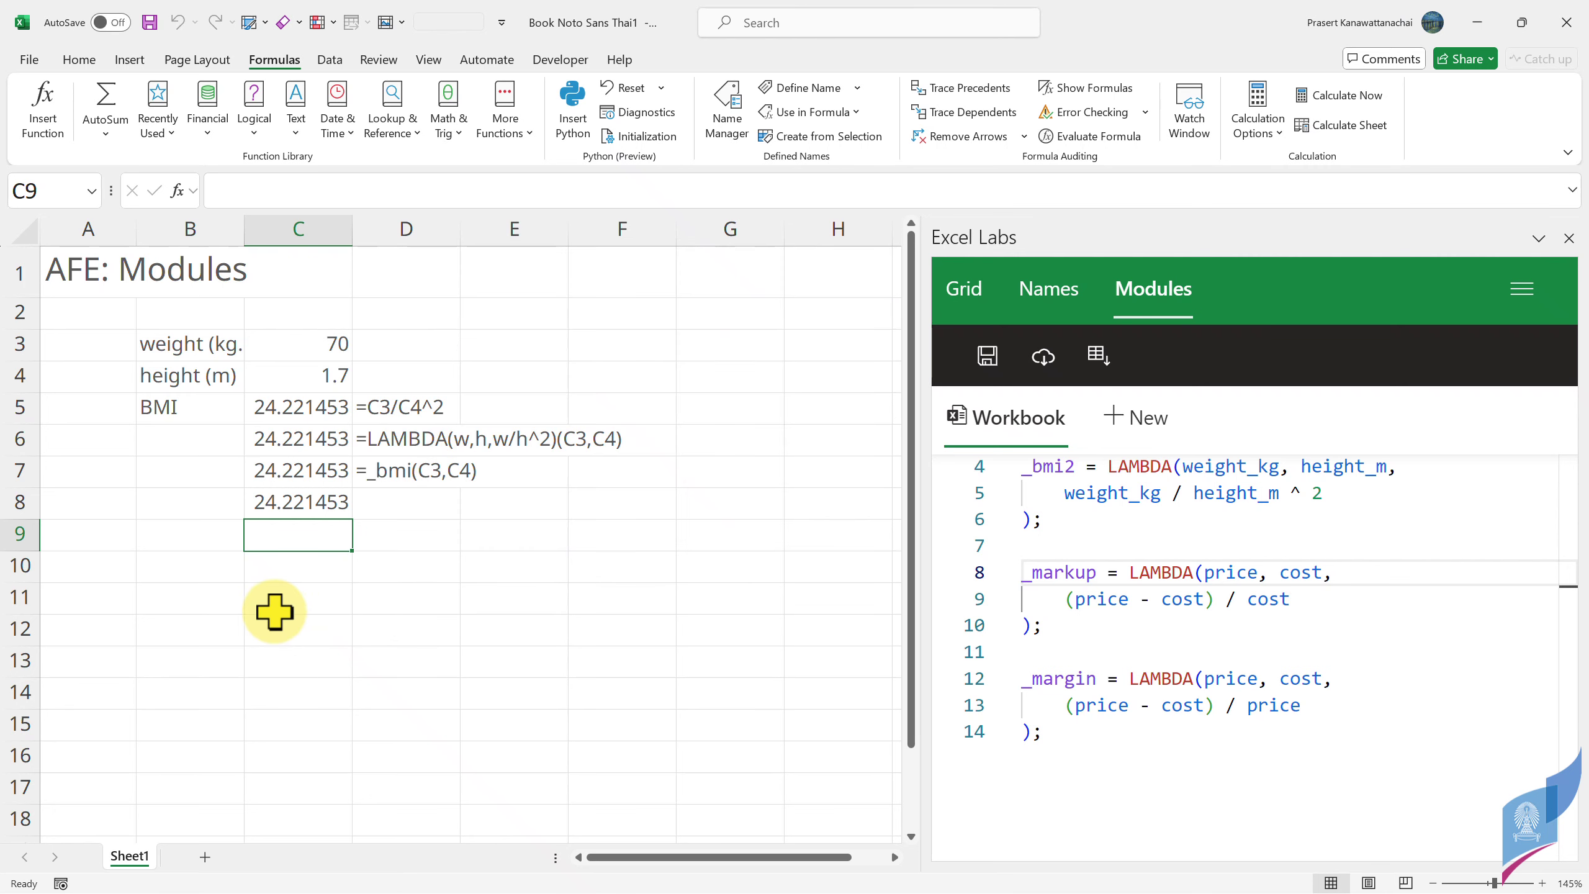
left_click(210, 602)
type("price")
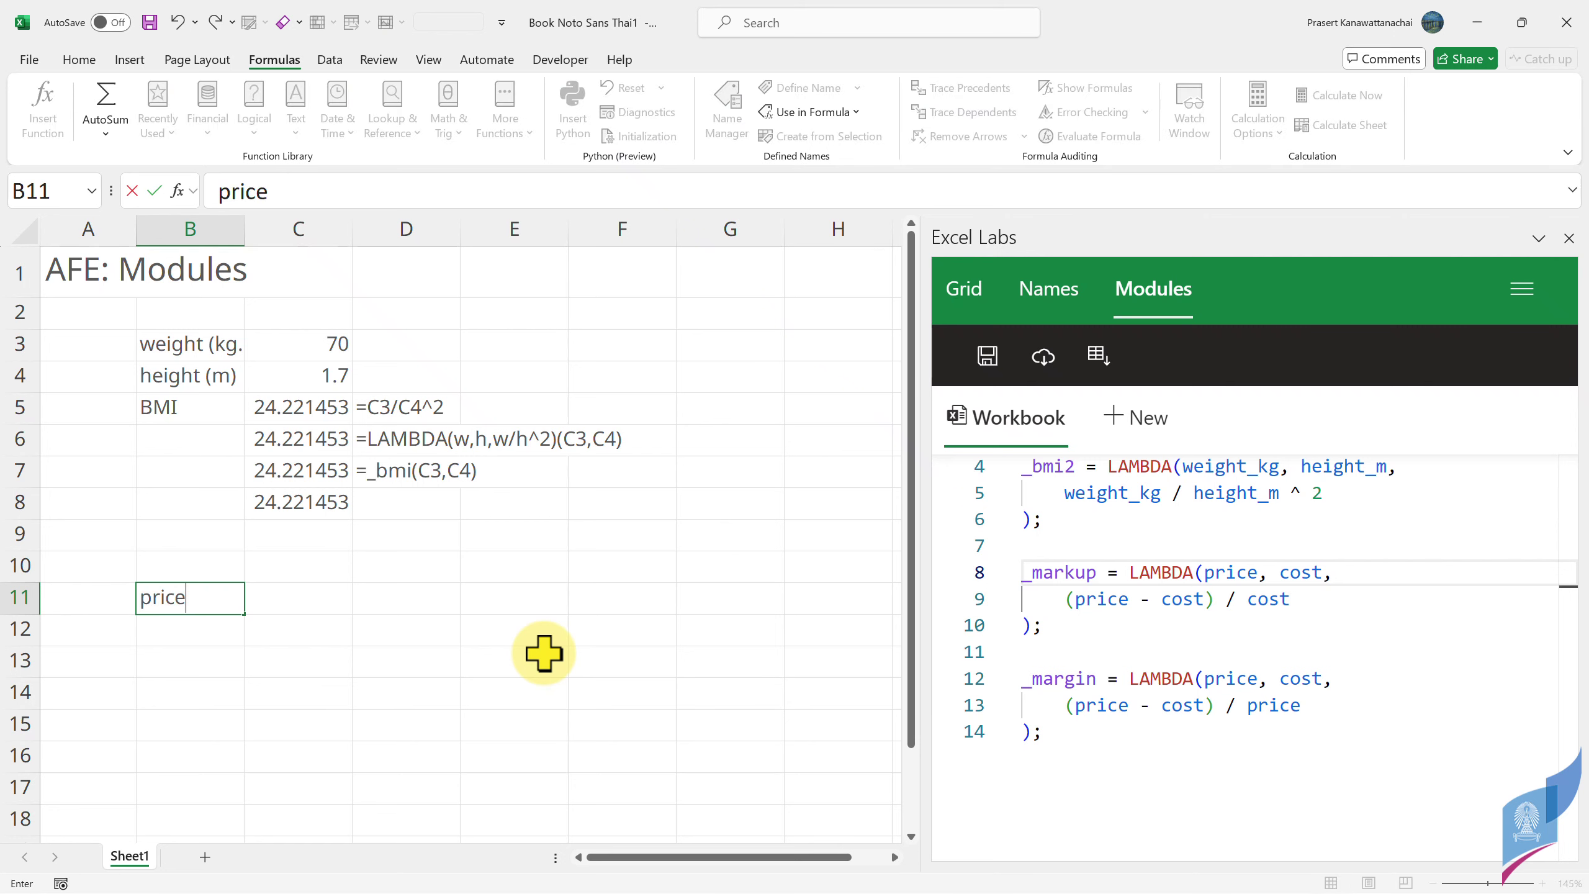
key("Return")
type("co")
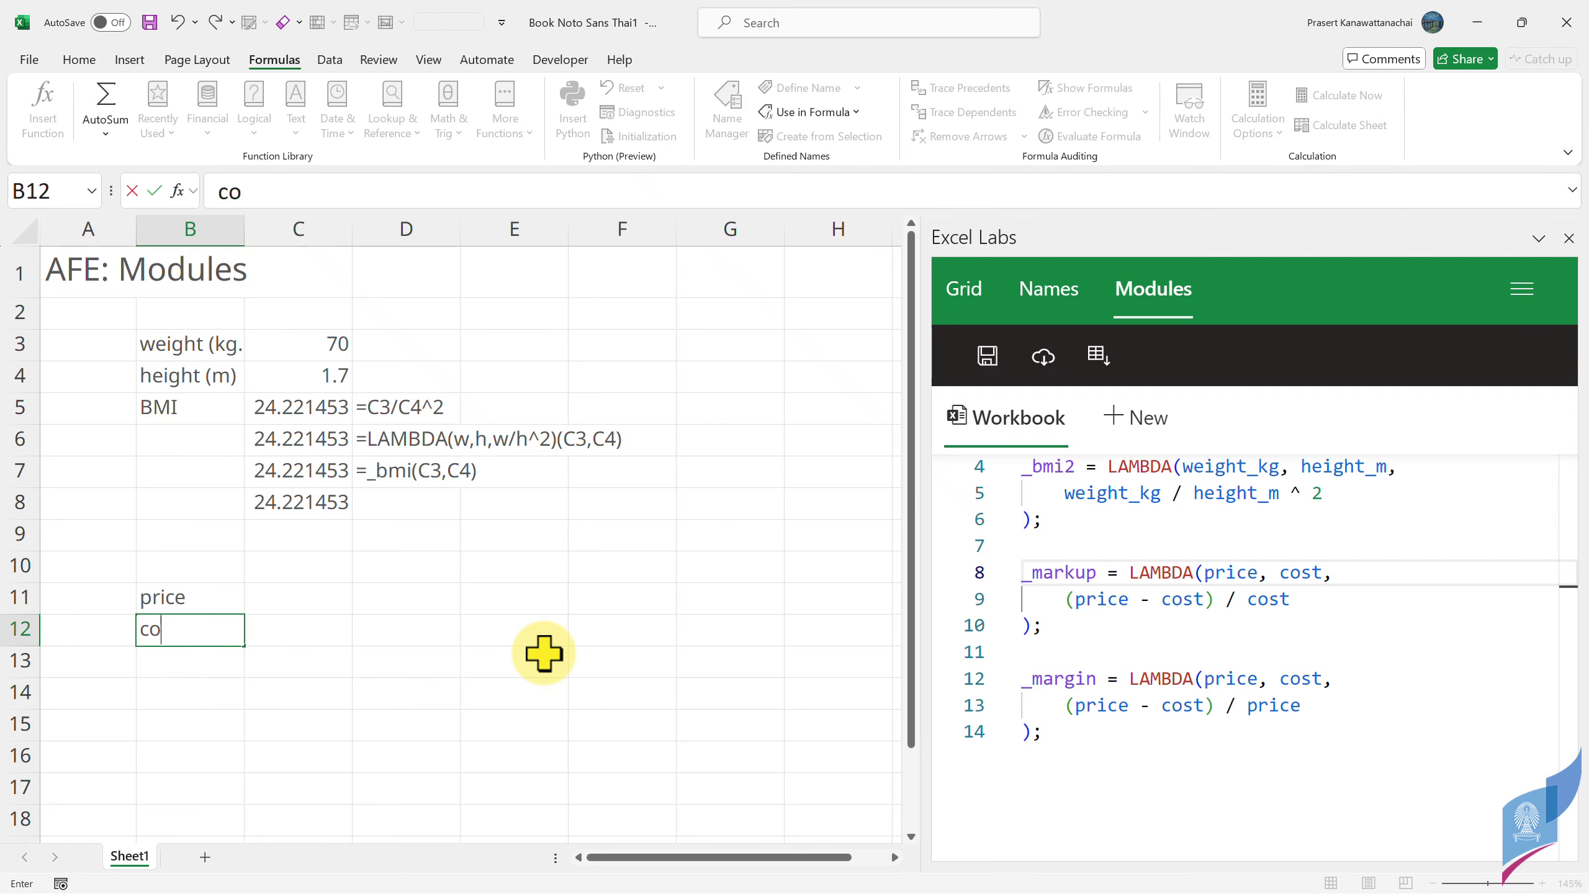
type("st")
key("Return")
type("margin")
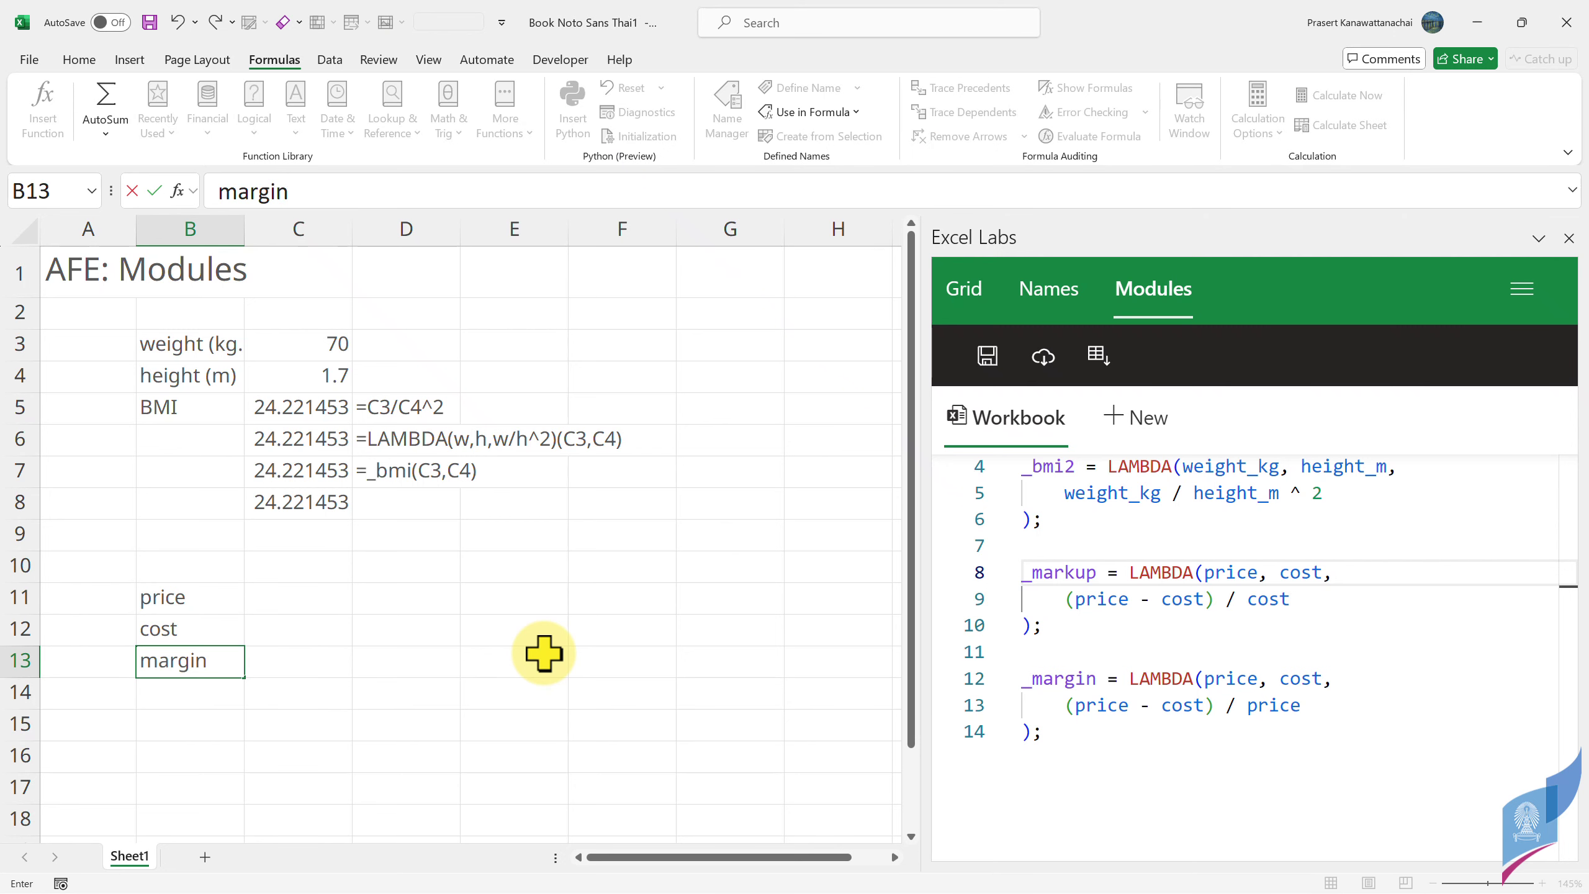
key("Return")
type("mark")
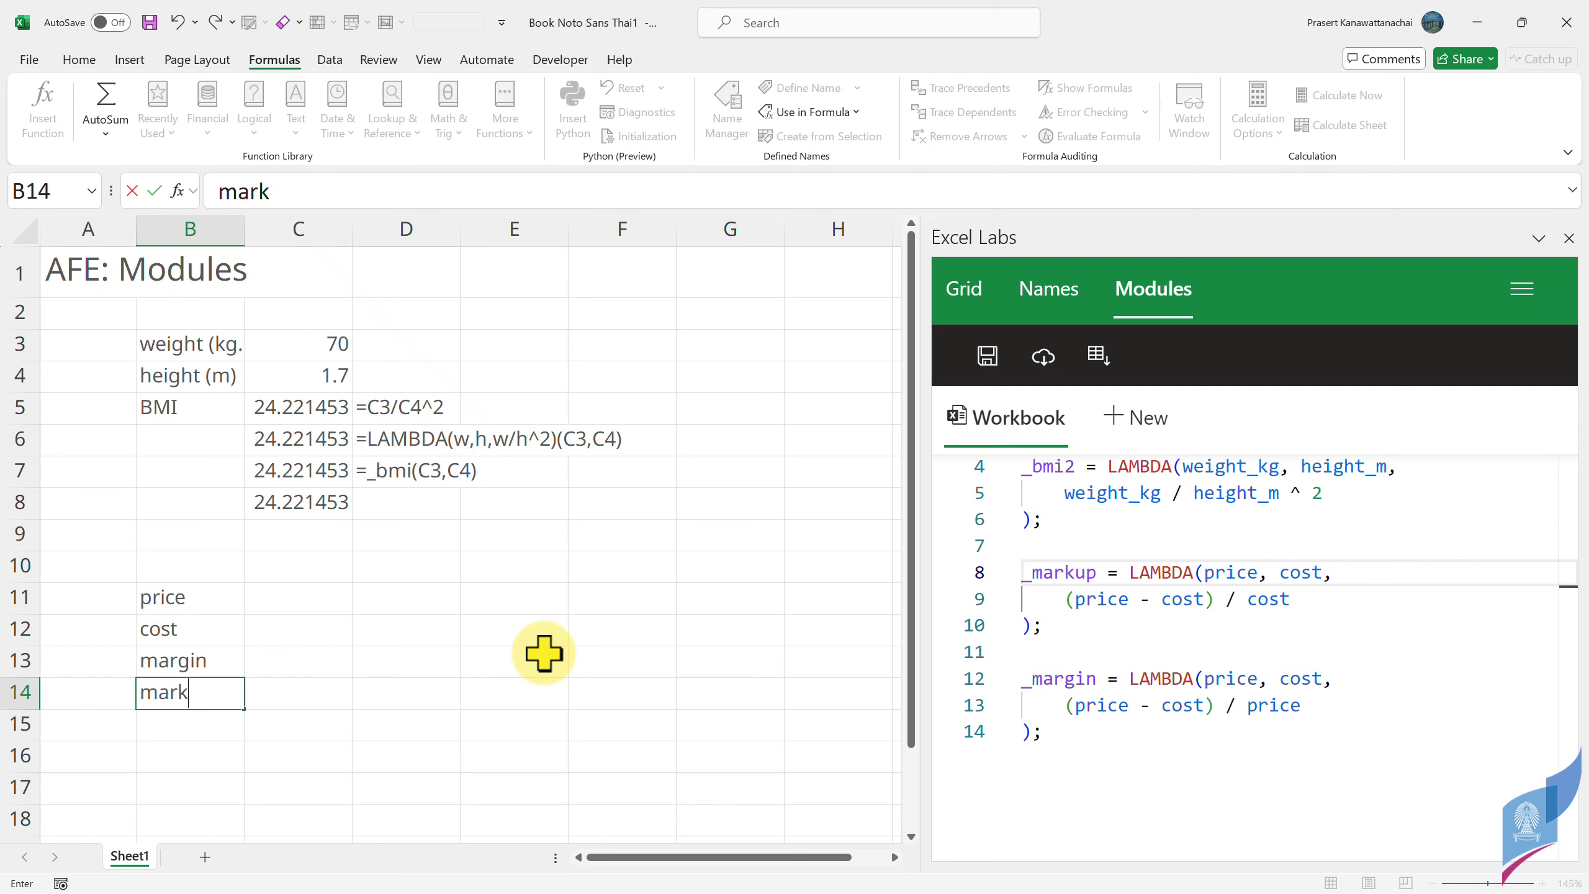
key("Return")
key("Up")
key("Up")
key("Up")
key("Right")
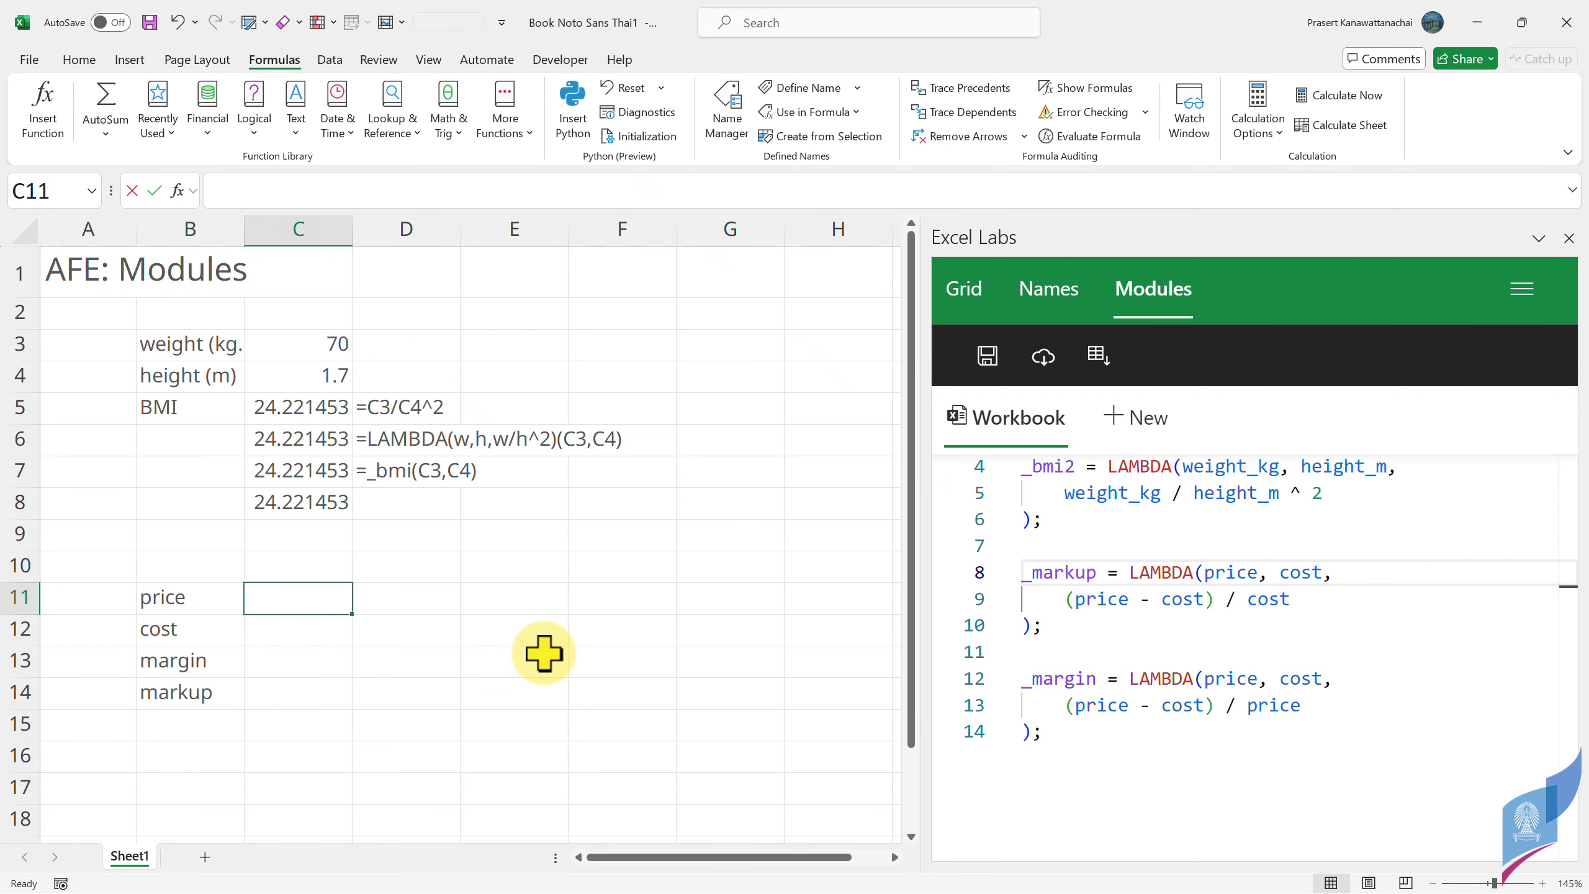
- Enter a price of 100 in C11 and a cost of 60 in C12
type("100")
key("Return")
type("60")
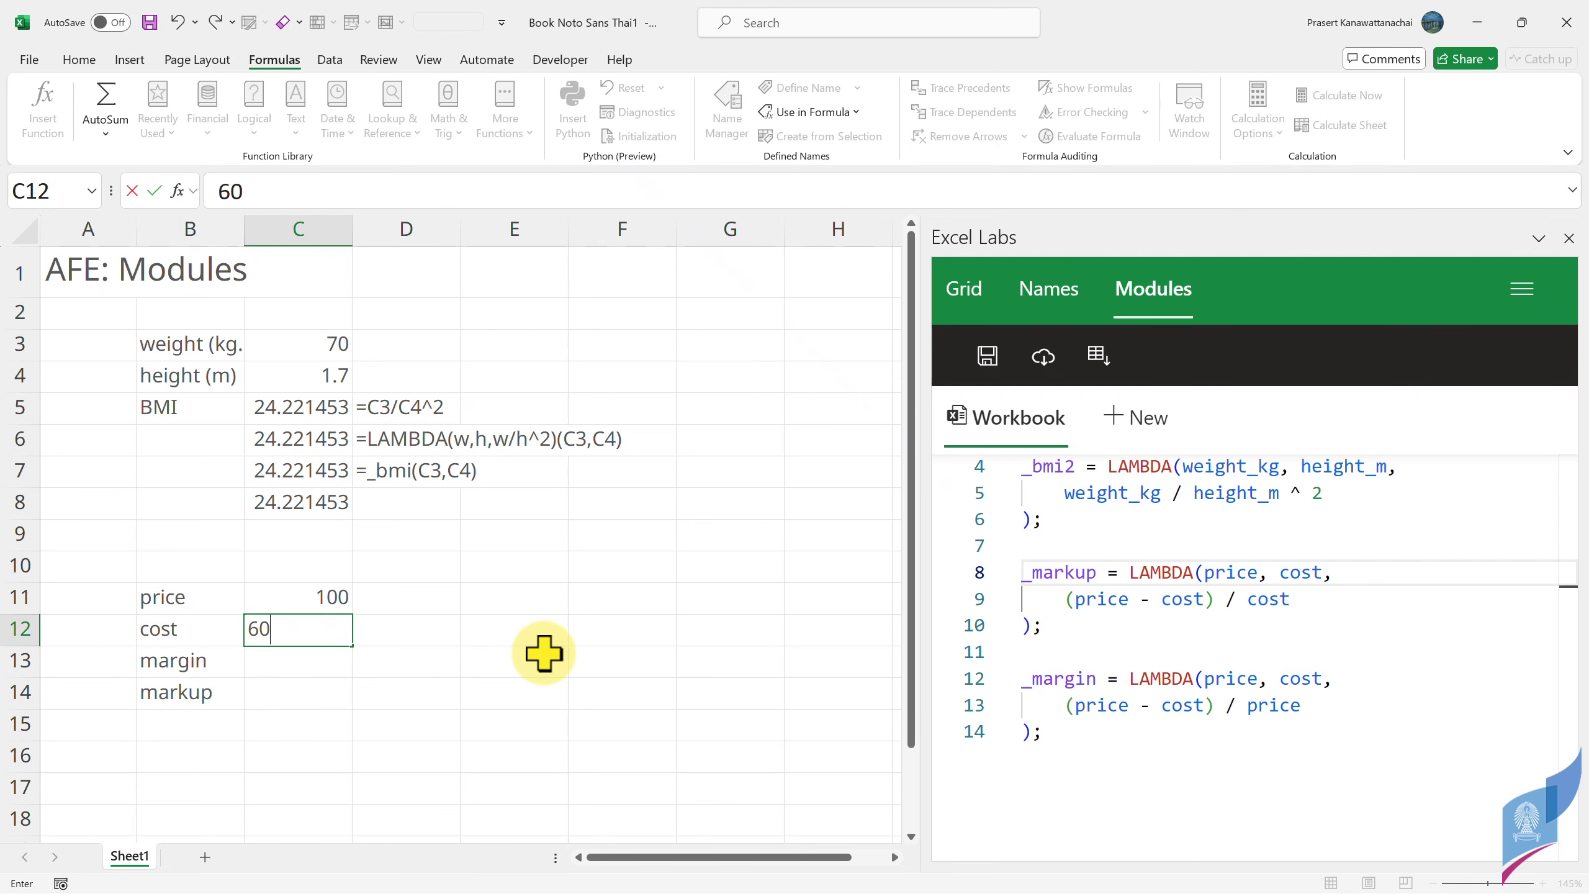
key("Return")
- Enter =_margin(C11,C12) in C13, returning 0.4
type("=")
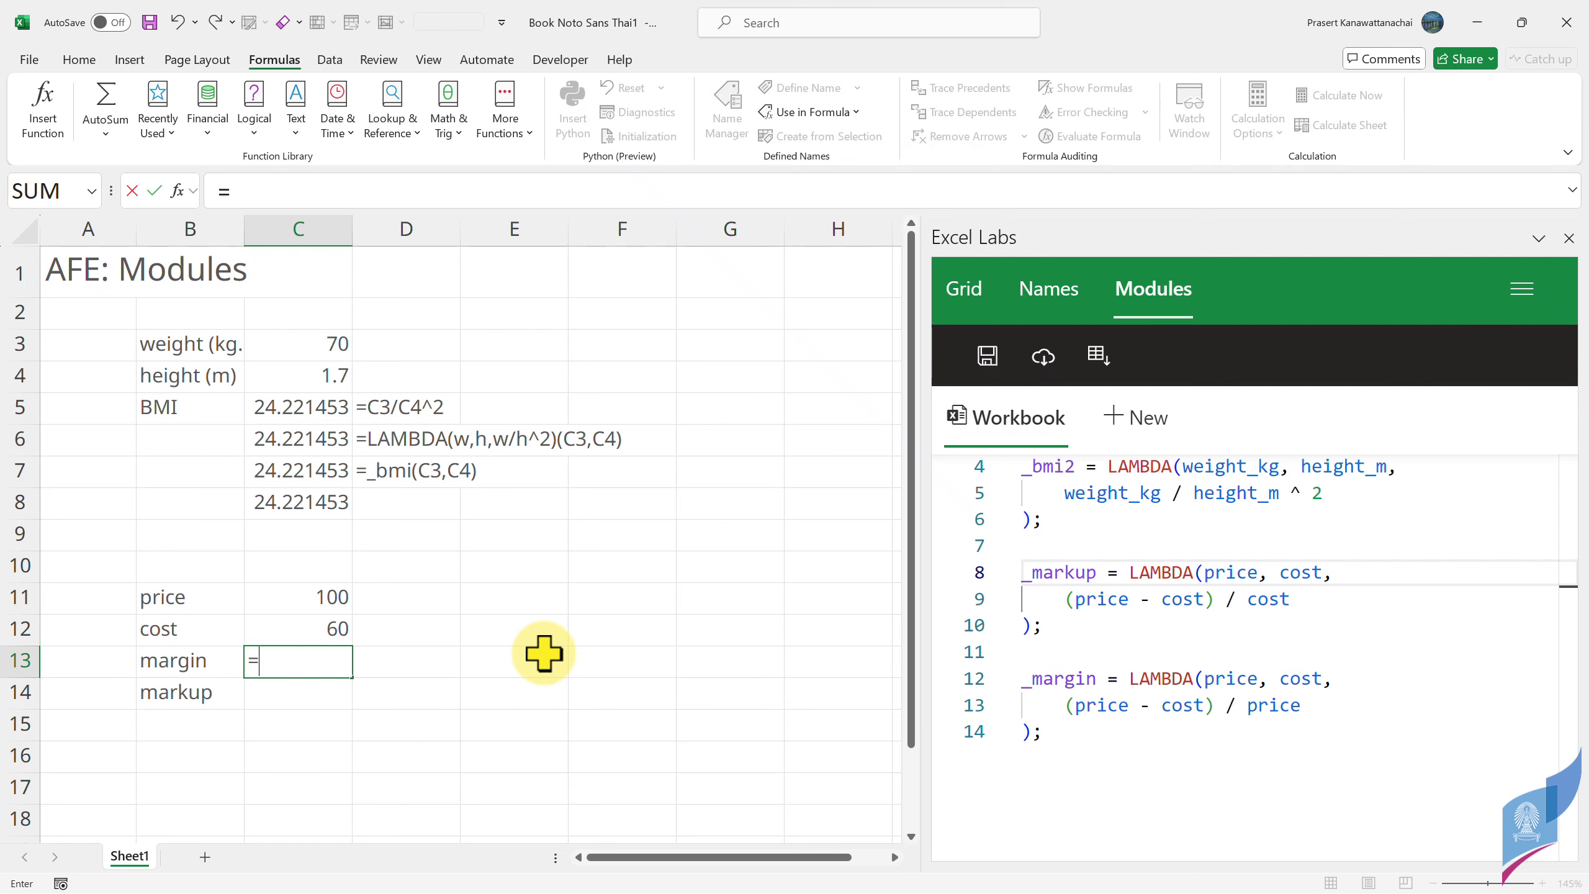
type("_m")
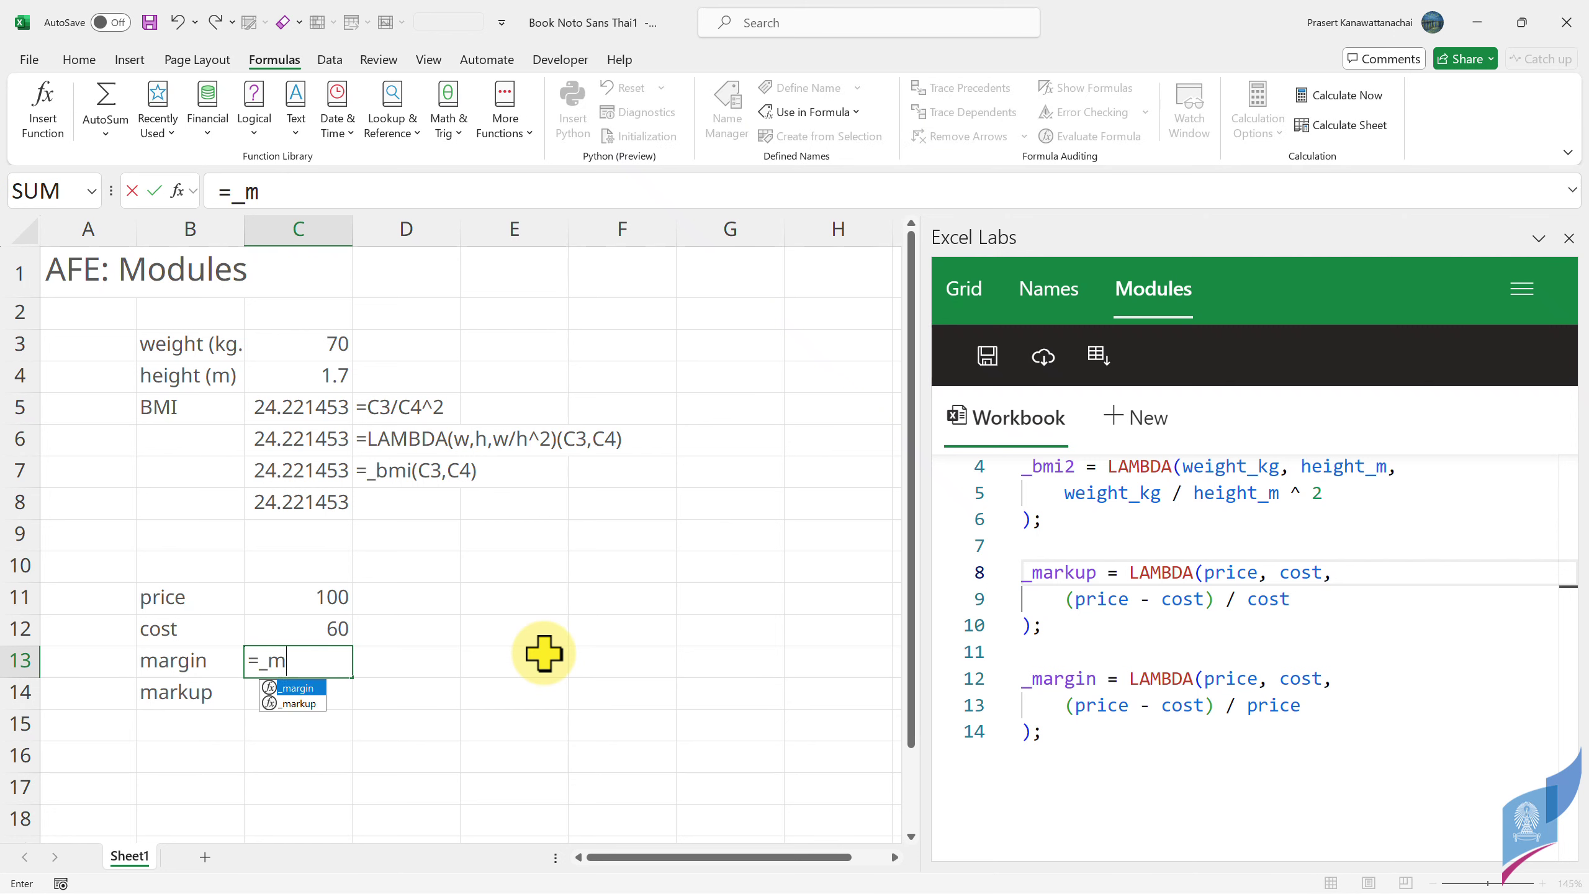
key("Tab")
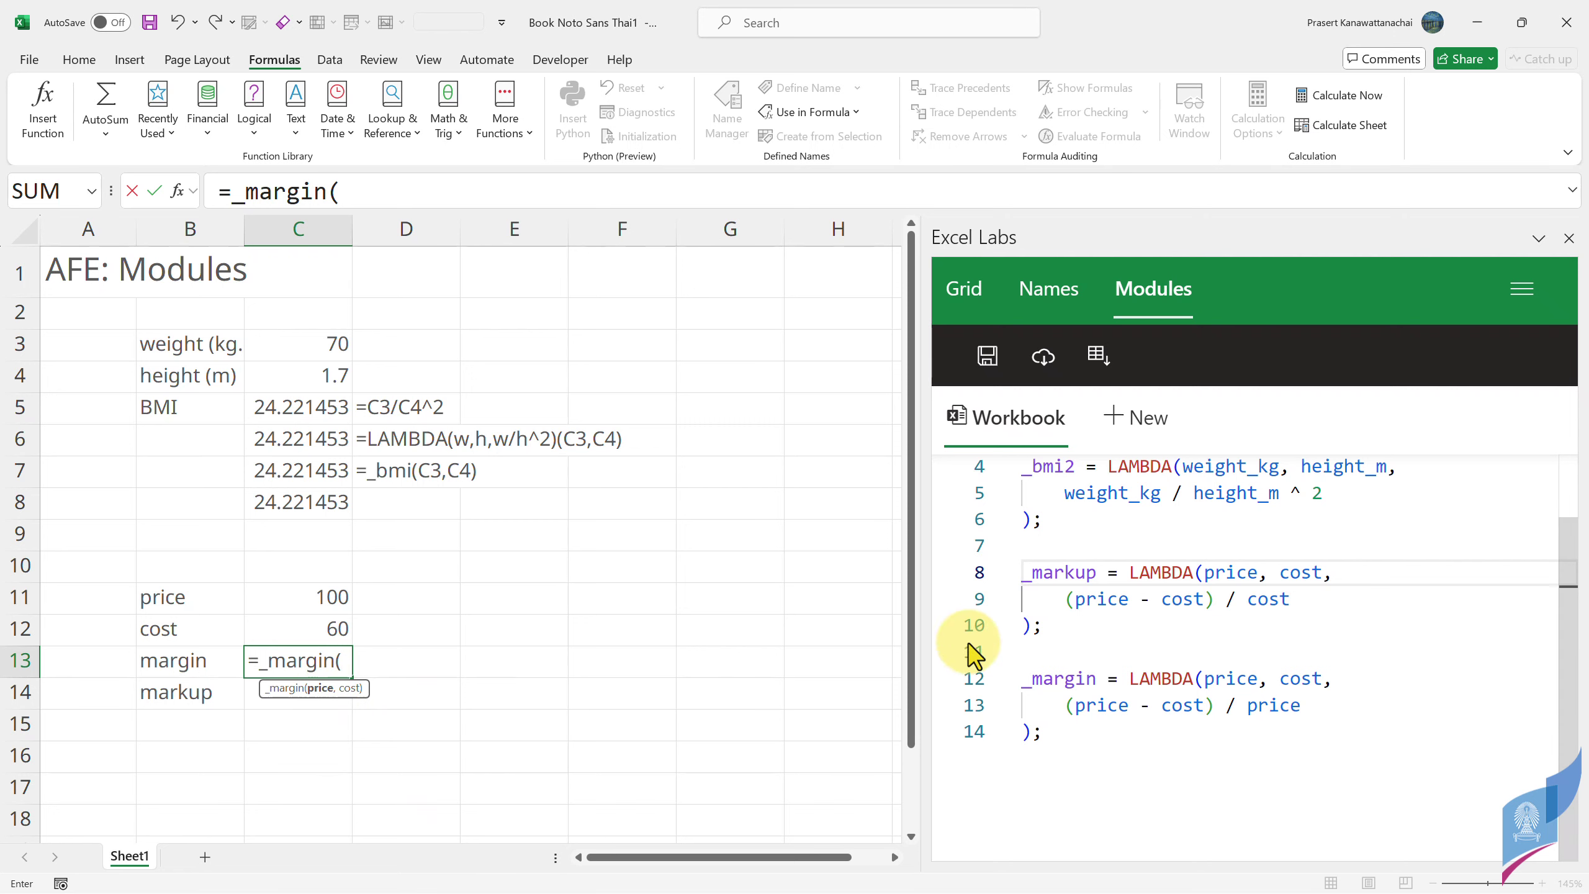
left_click(295, 594)
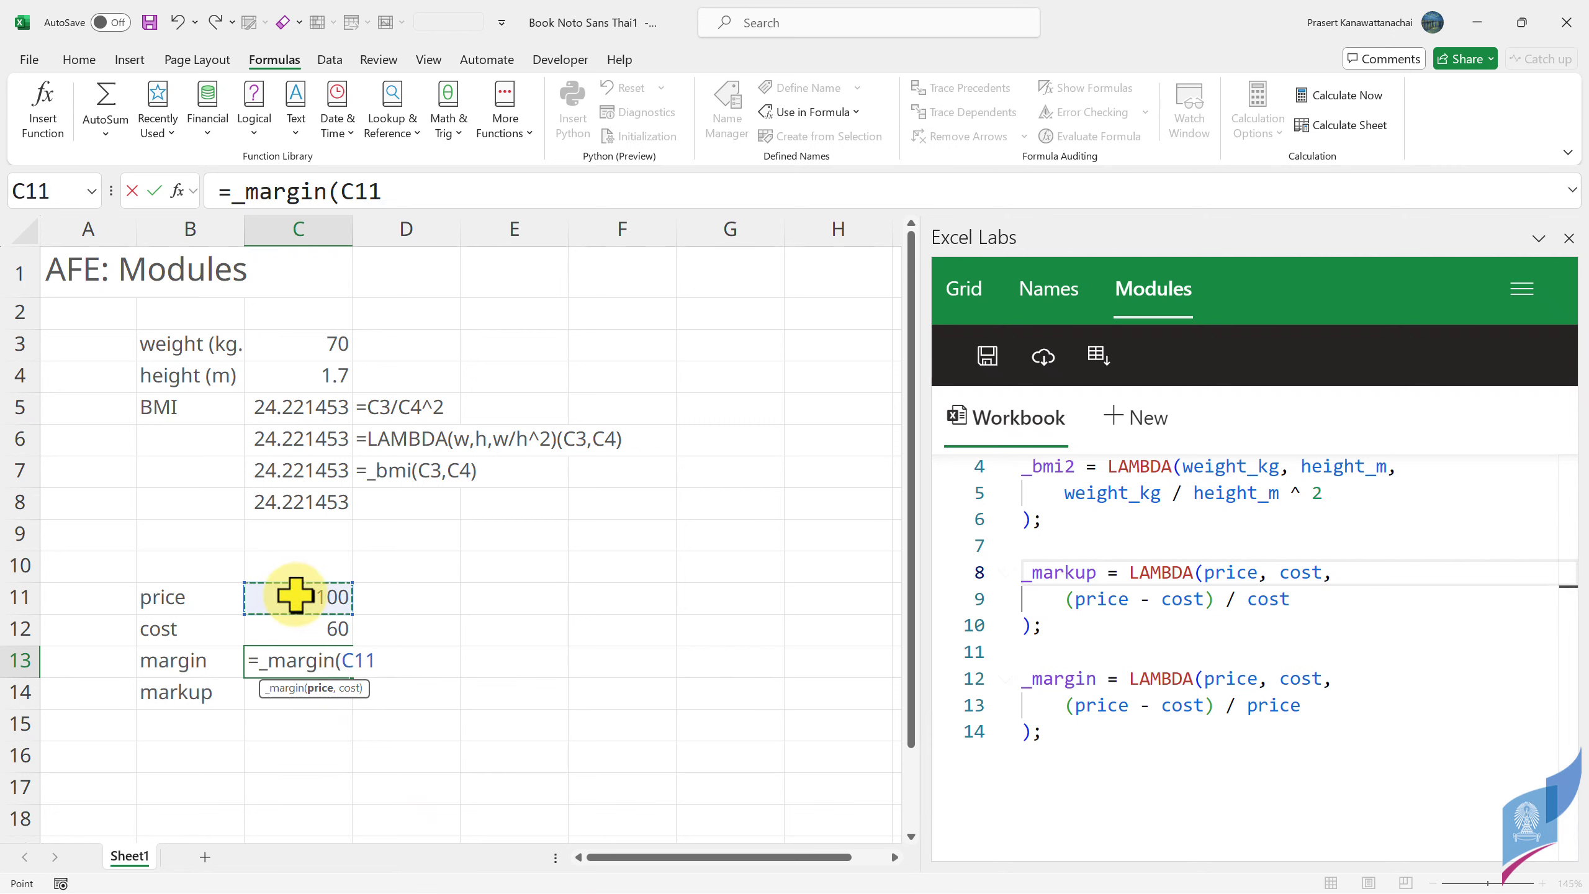
left_click(303, 629)
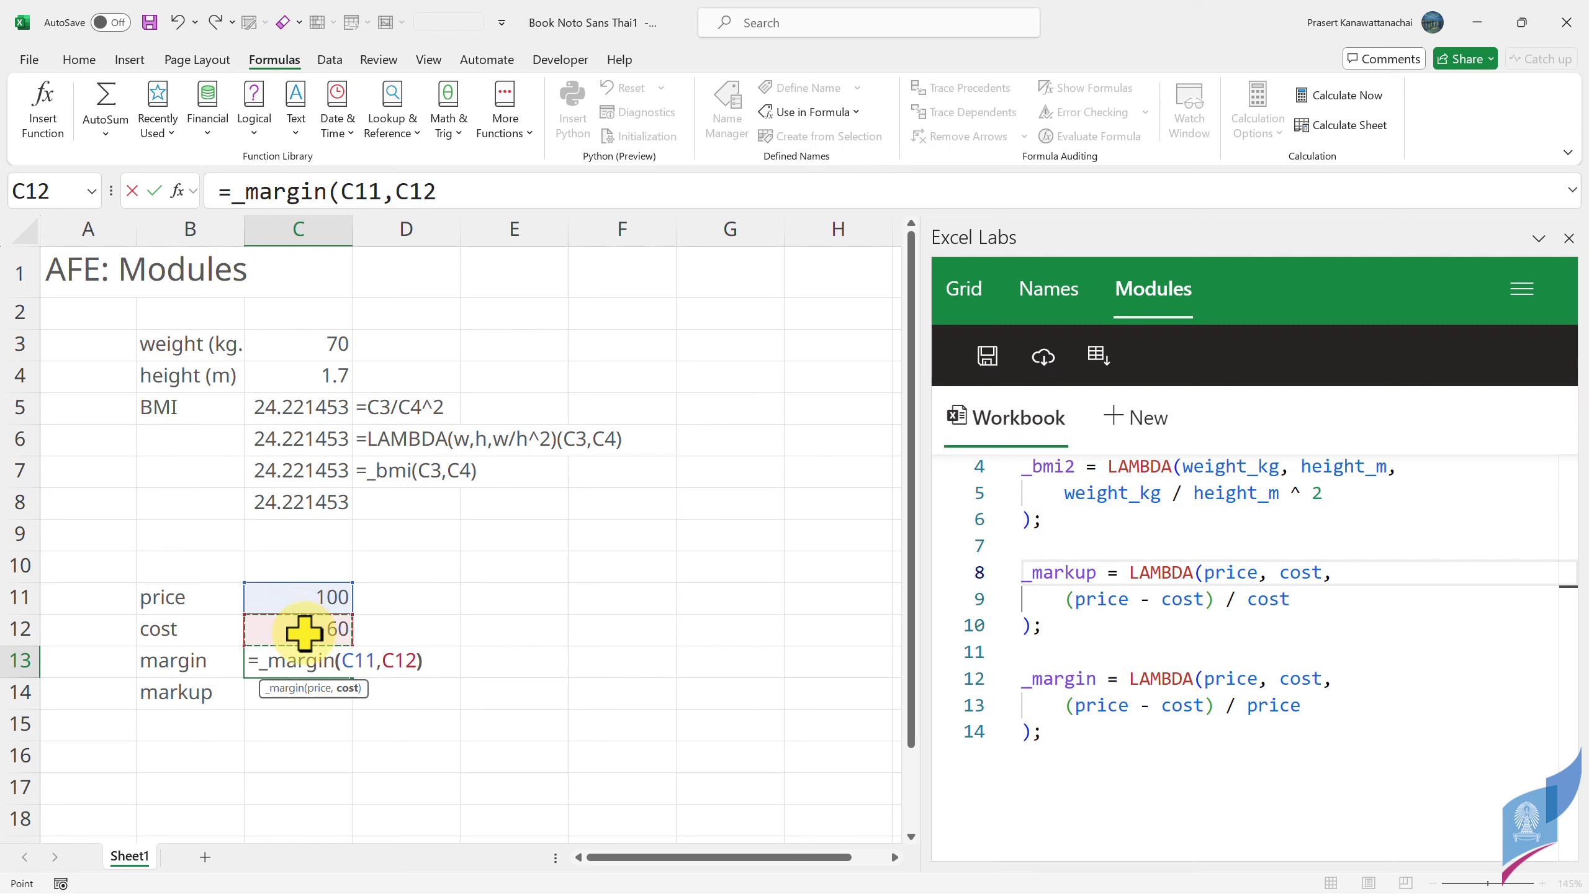
key("Return")
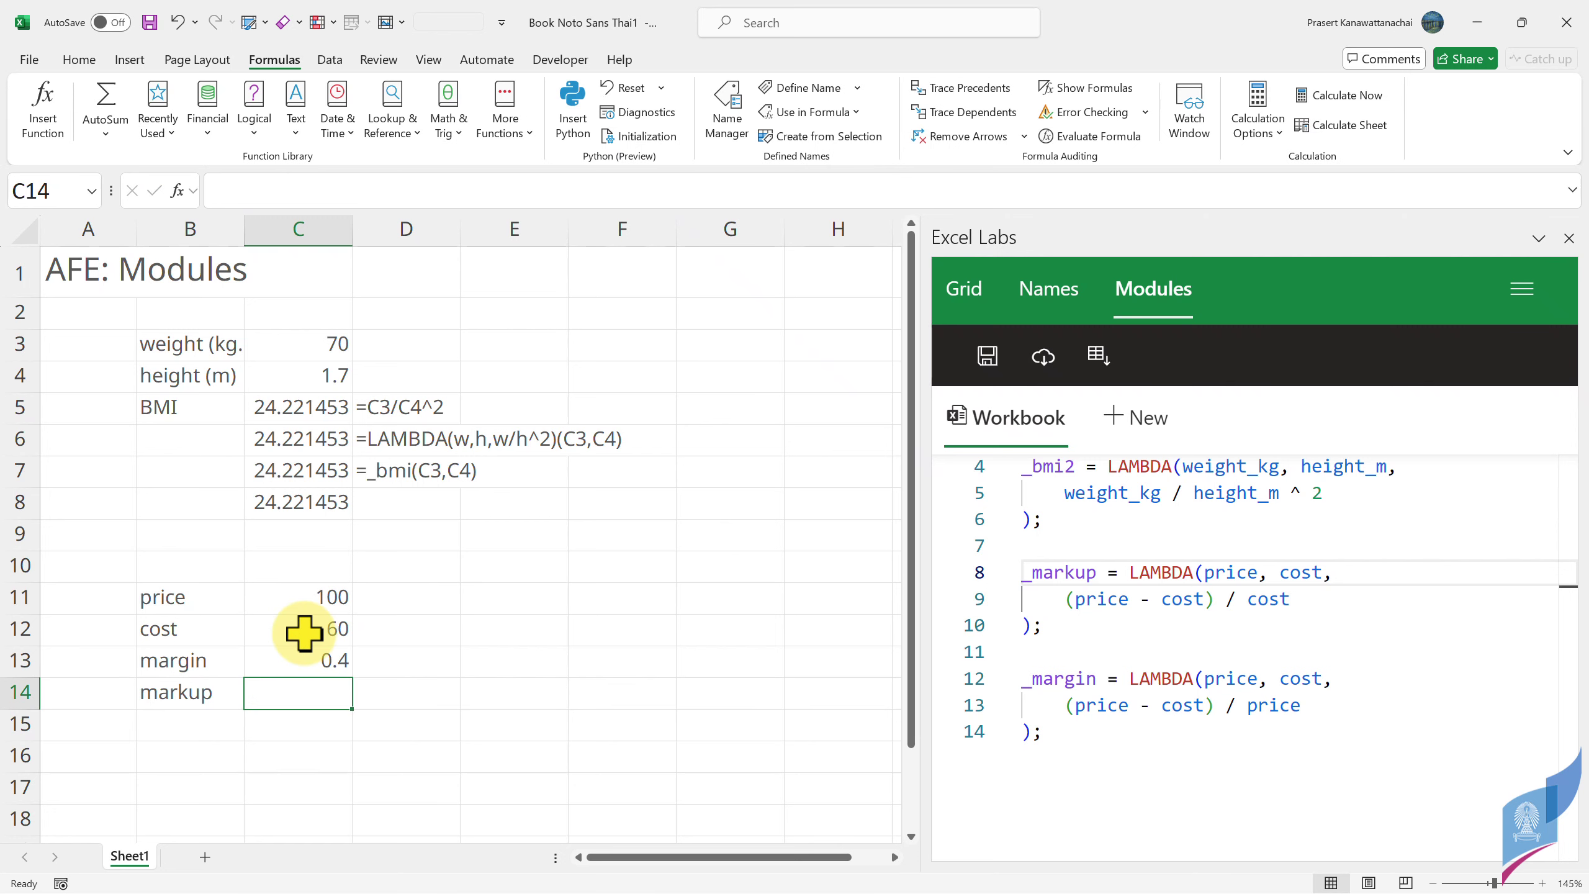
key("Up")
- Format the C13 margin as a percentage (40%) and enter =_markup(C11,C12) in C14
left_click(130, 60)
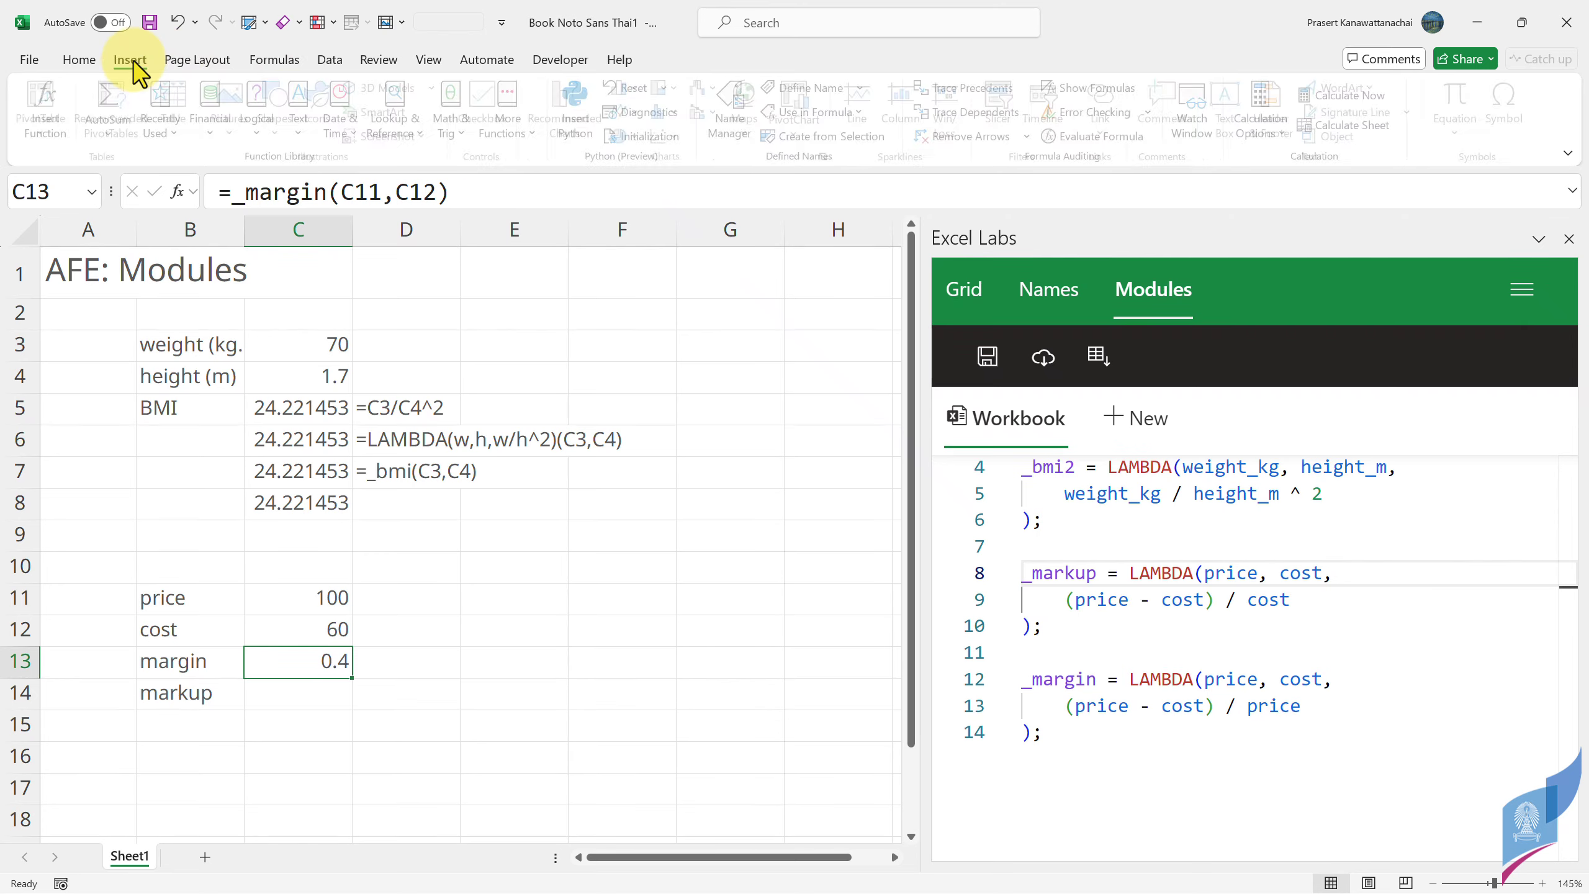
left_click(79, 59)
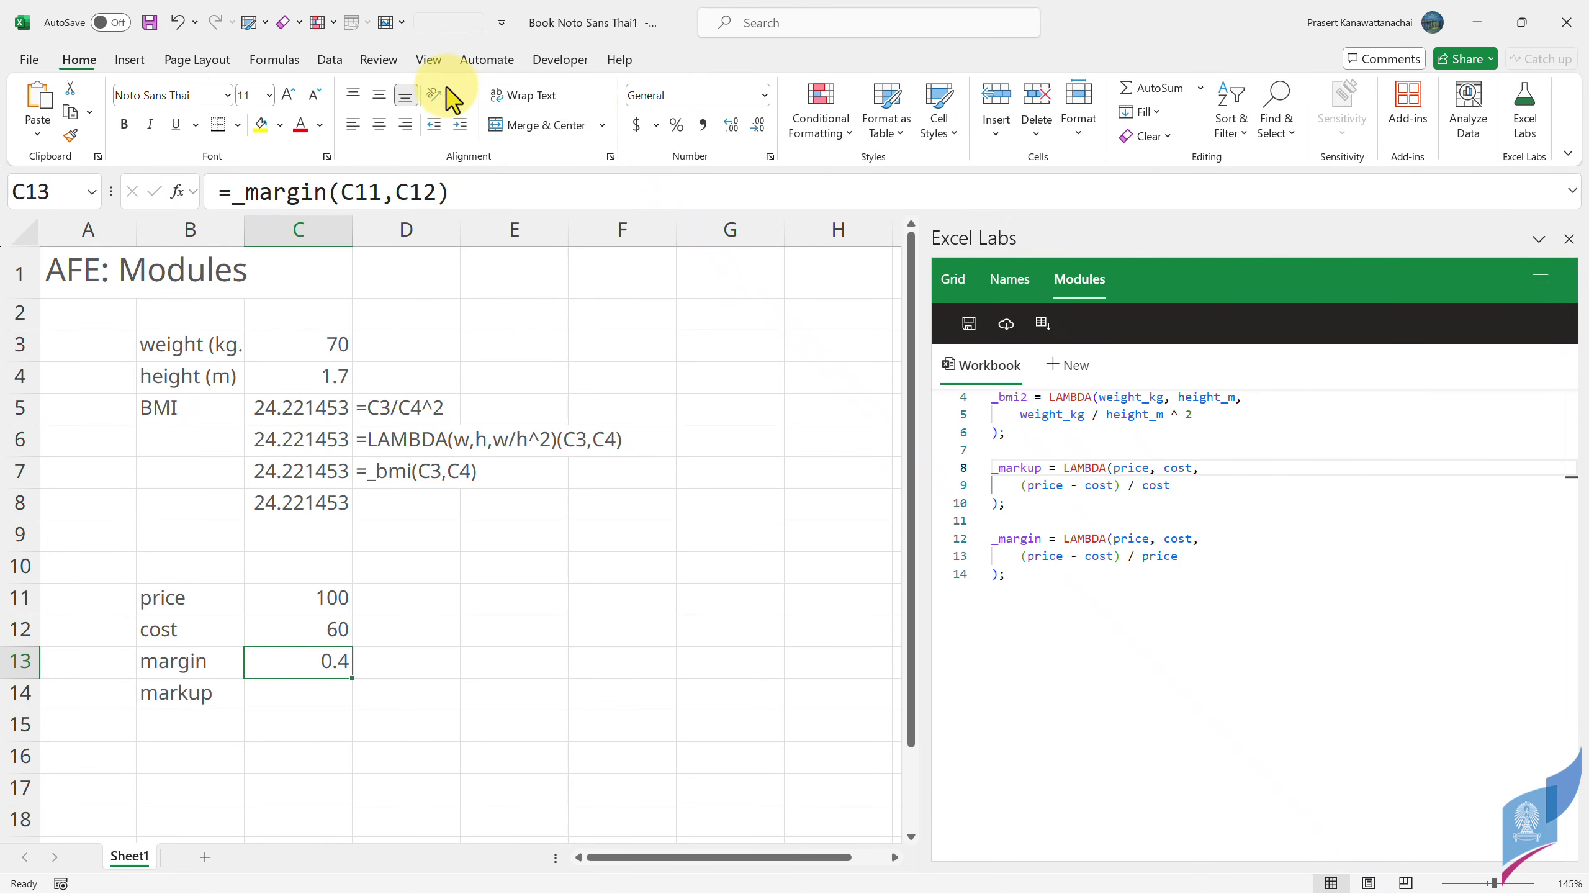
left_click(277, 688)
type("=")
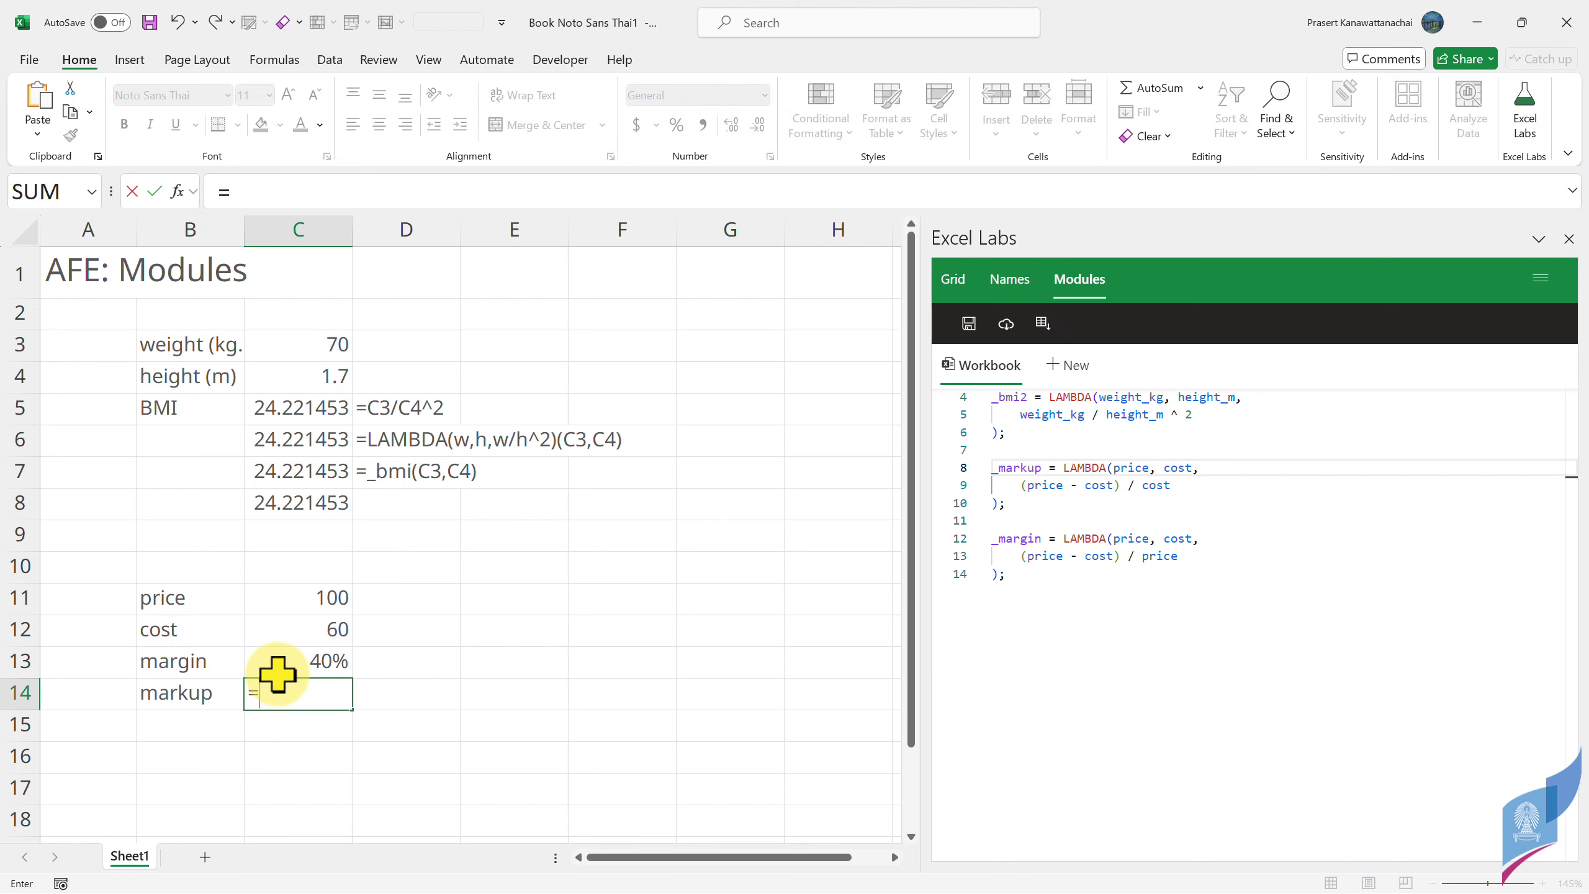
type("_ma")
key("Down")
key("Tab")
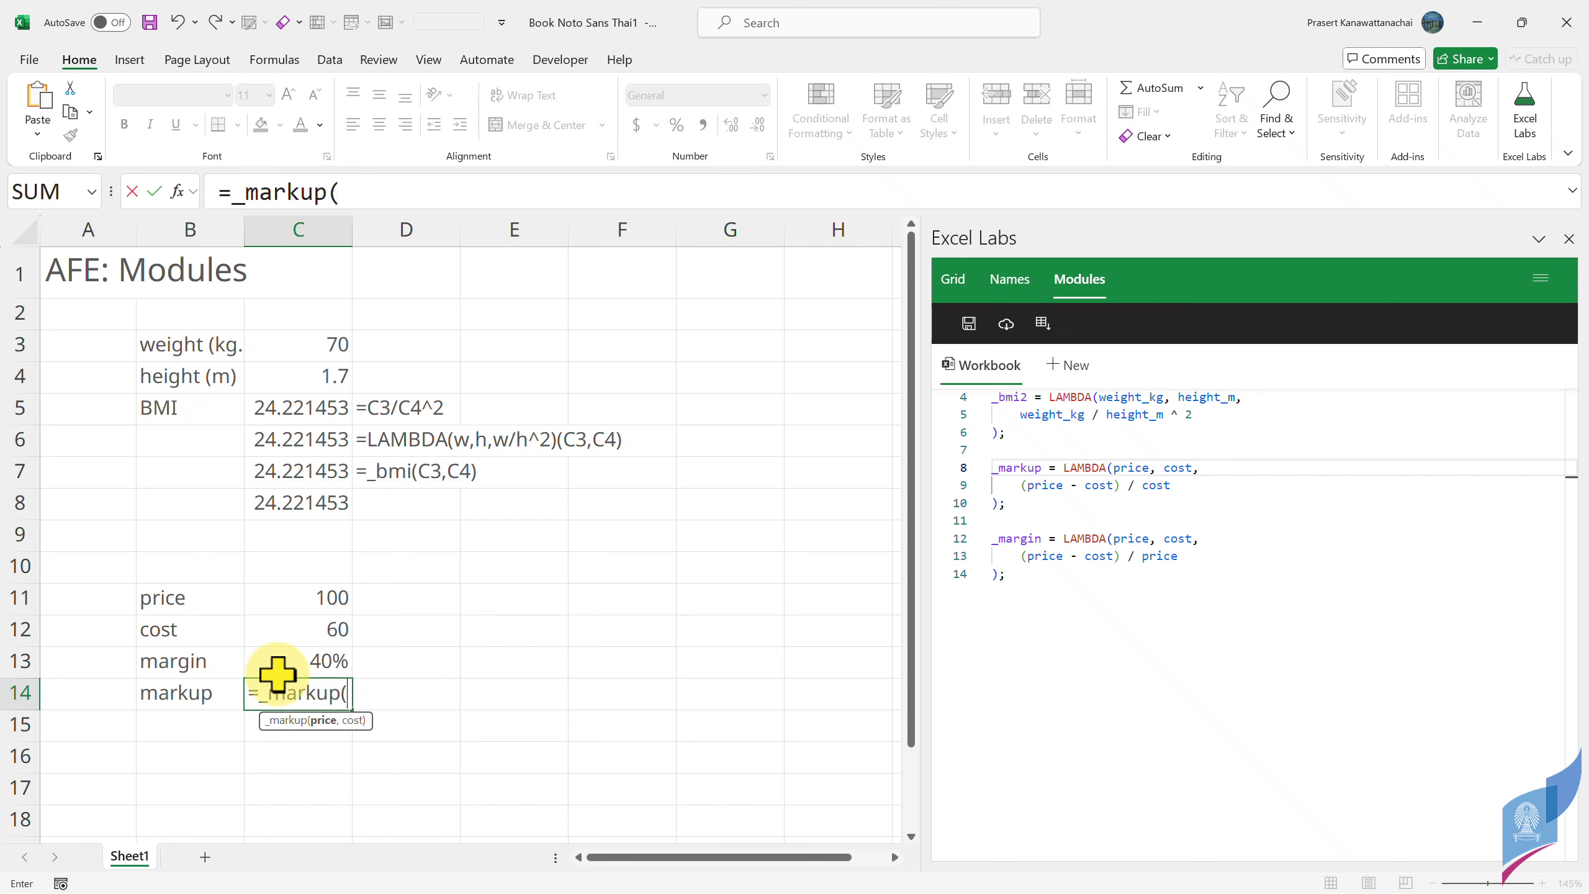
key("Up")
key("Up")
key("Up")
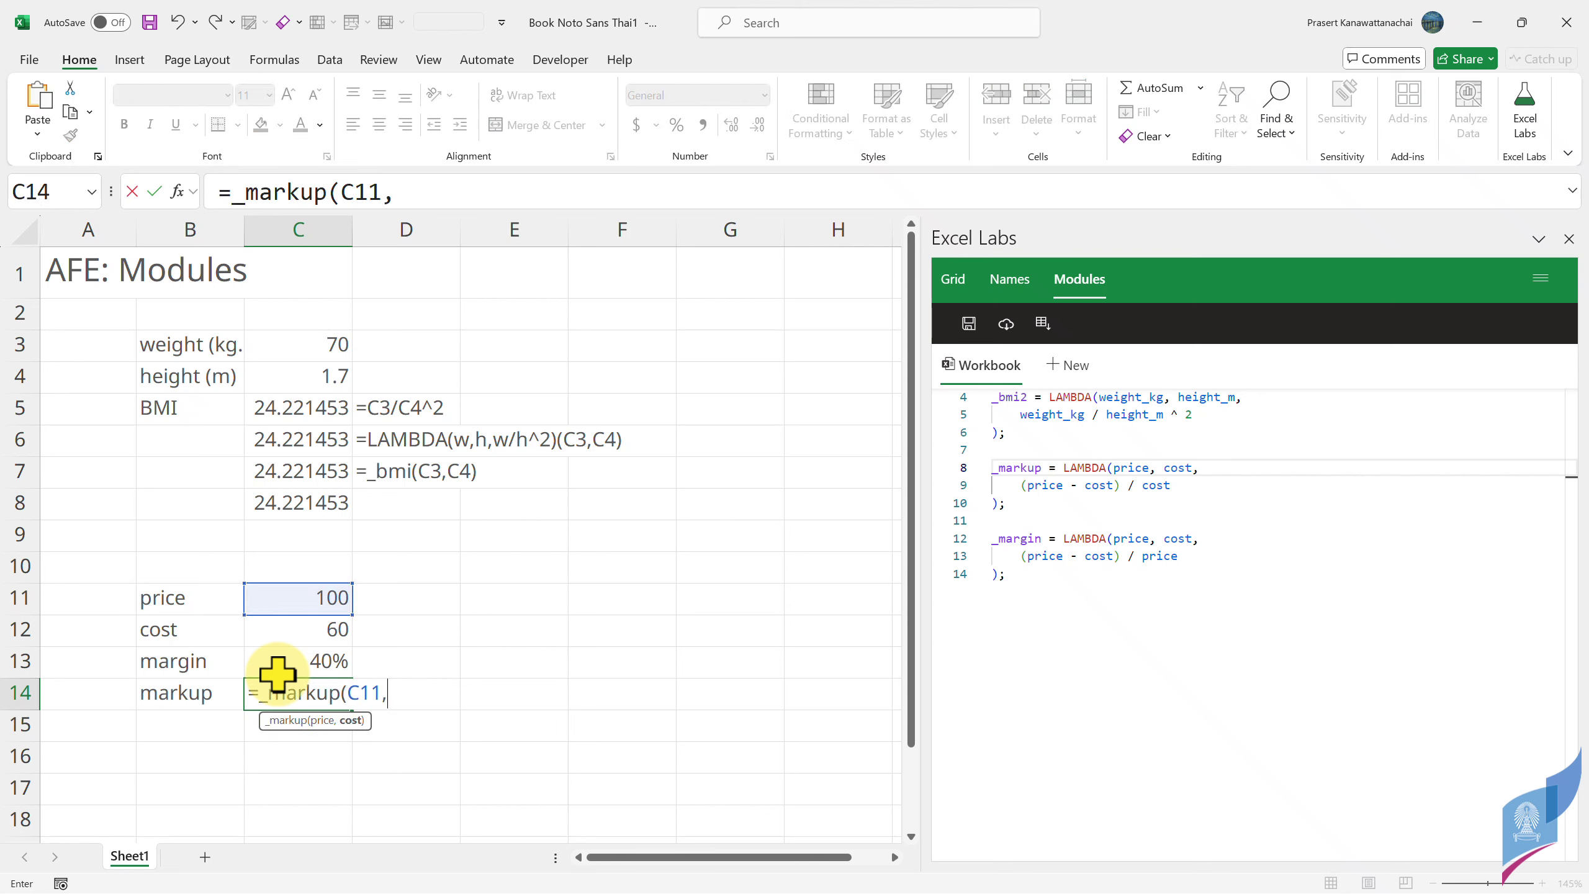
key("Up")
key("Up")
type(")")
key("Return")
- Format the C14 markup as a percentage, showing 67%, and add blank lines after the module code
left_click(277, 691)
left_click(676, 124)
left_click(1063, 574)
key("Return")
key("Return")
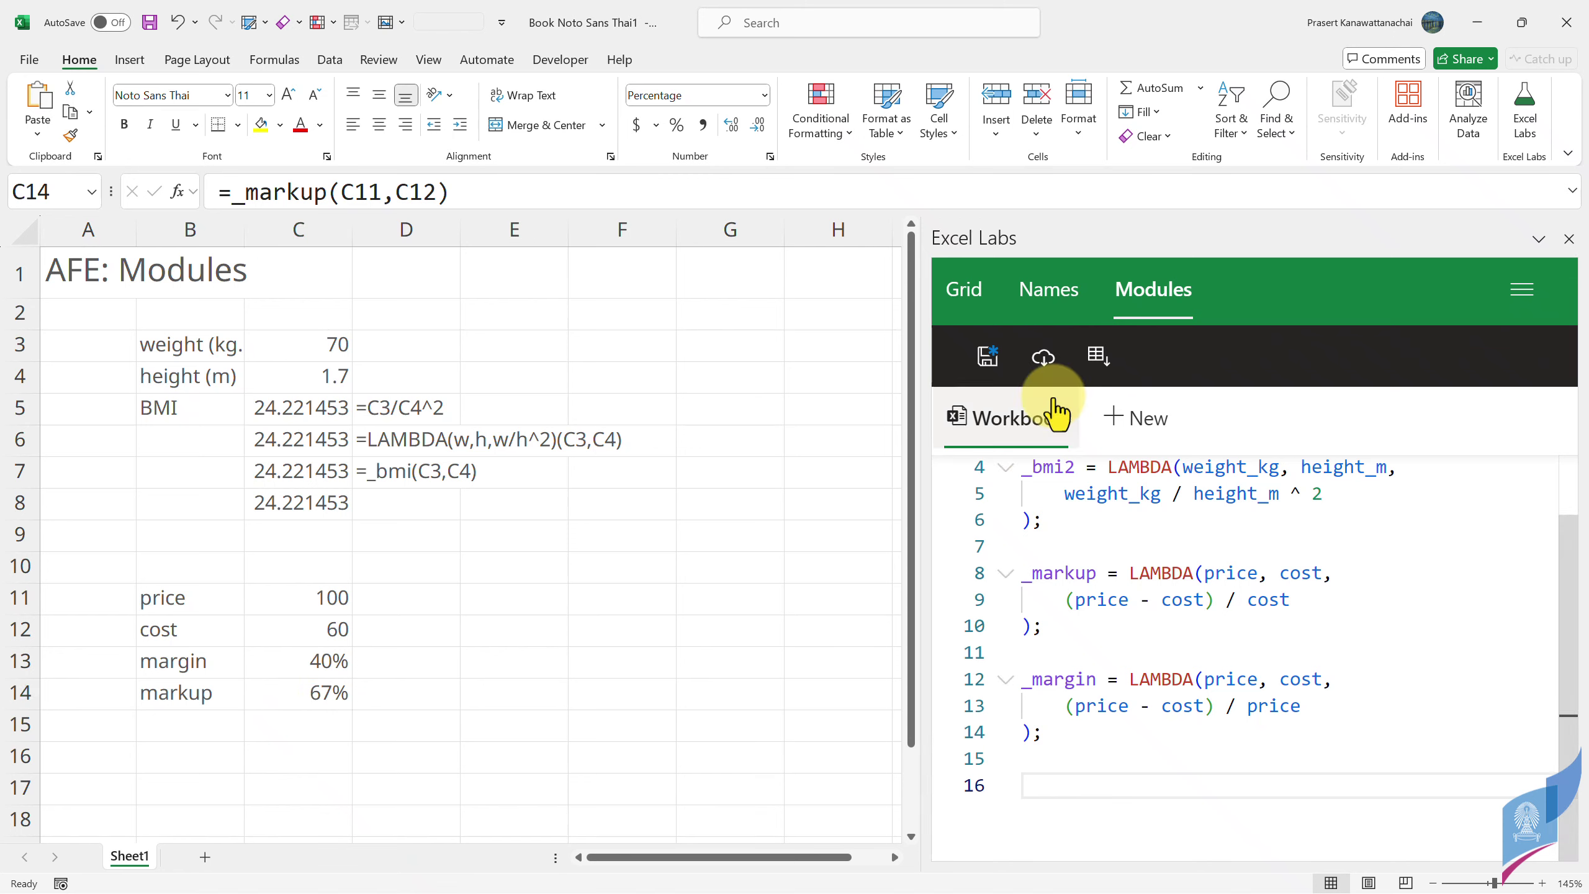
- Open Excel Labs' Import from URL dialog, then bring up the Win+Tab window overview
left_click(1044, 370)
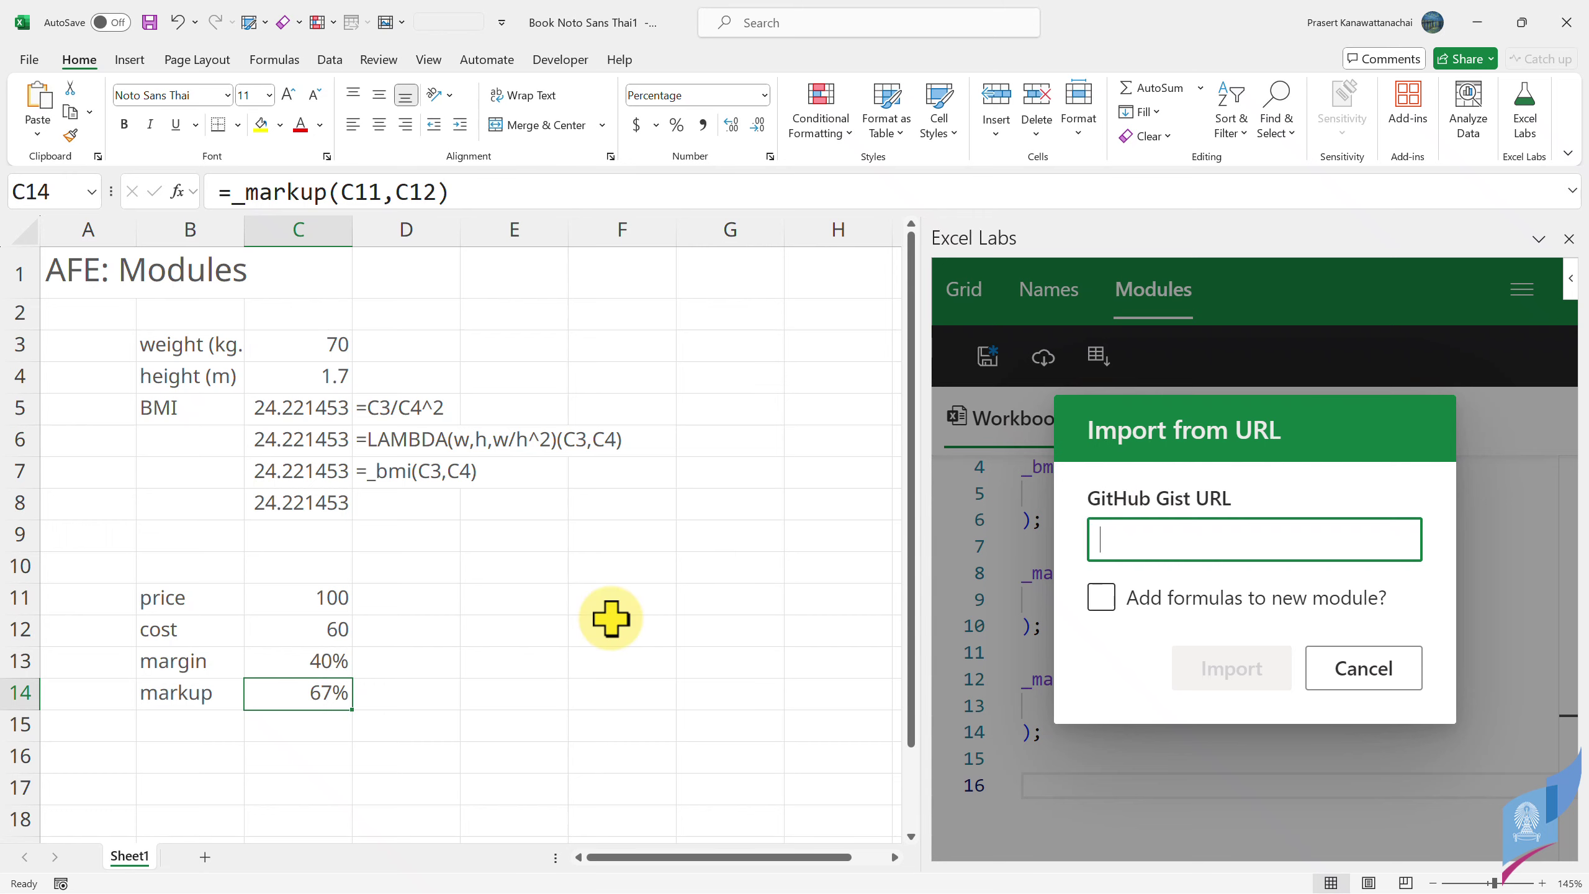
key("super+Tab")
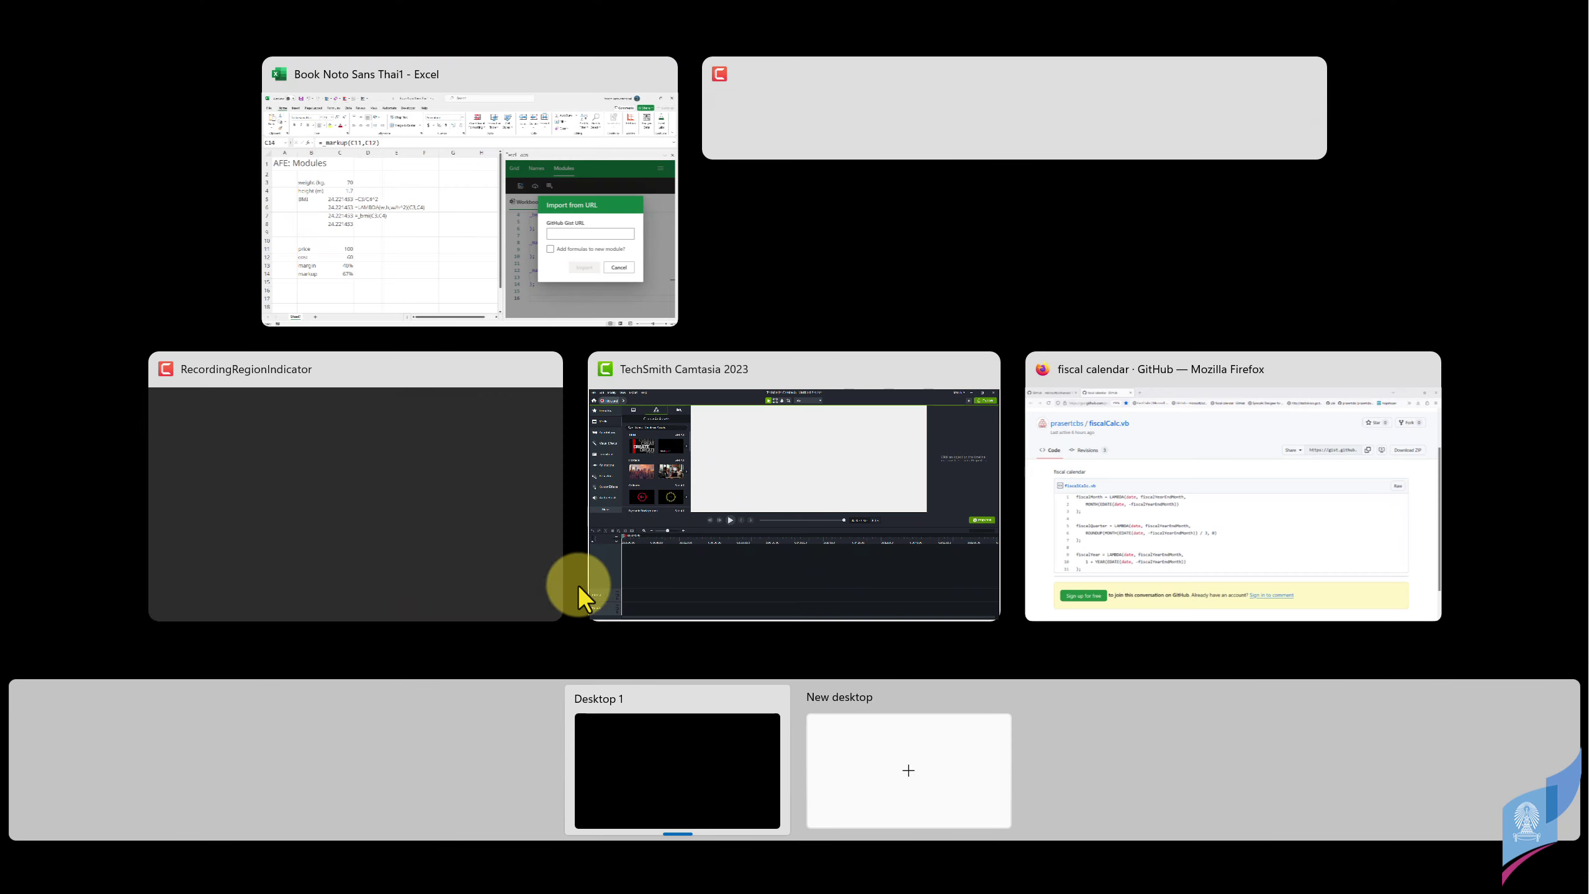
- Copy the fiscalCalc.vb gist's share URL in Firefox, then return to the window overview
left_click(1125, 535)
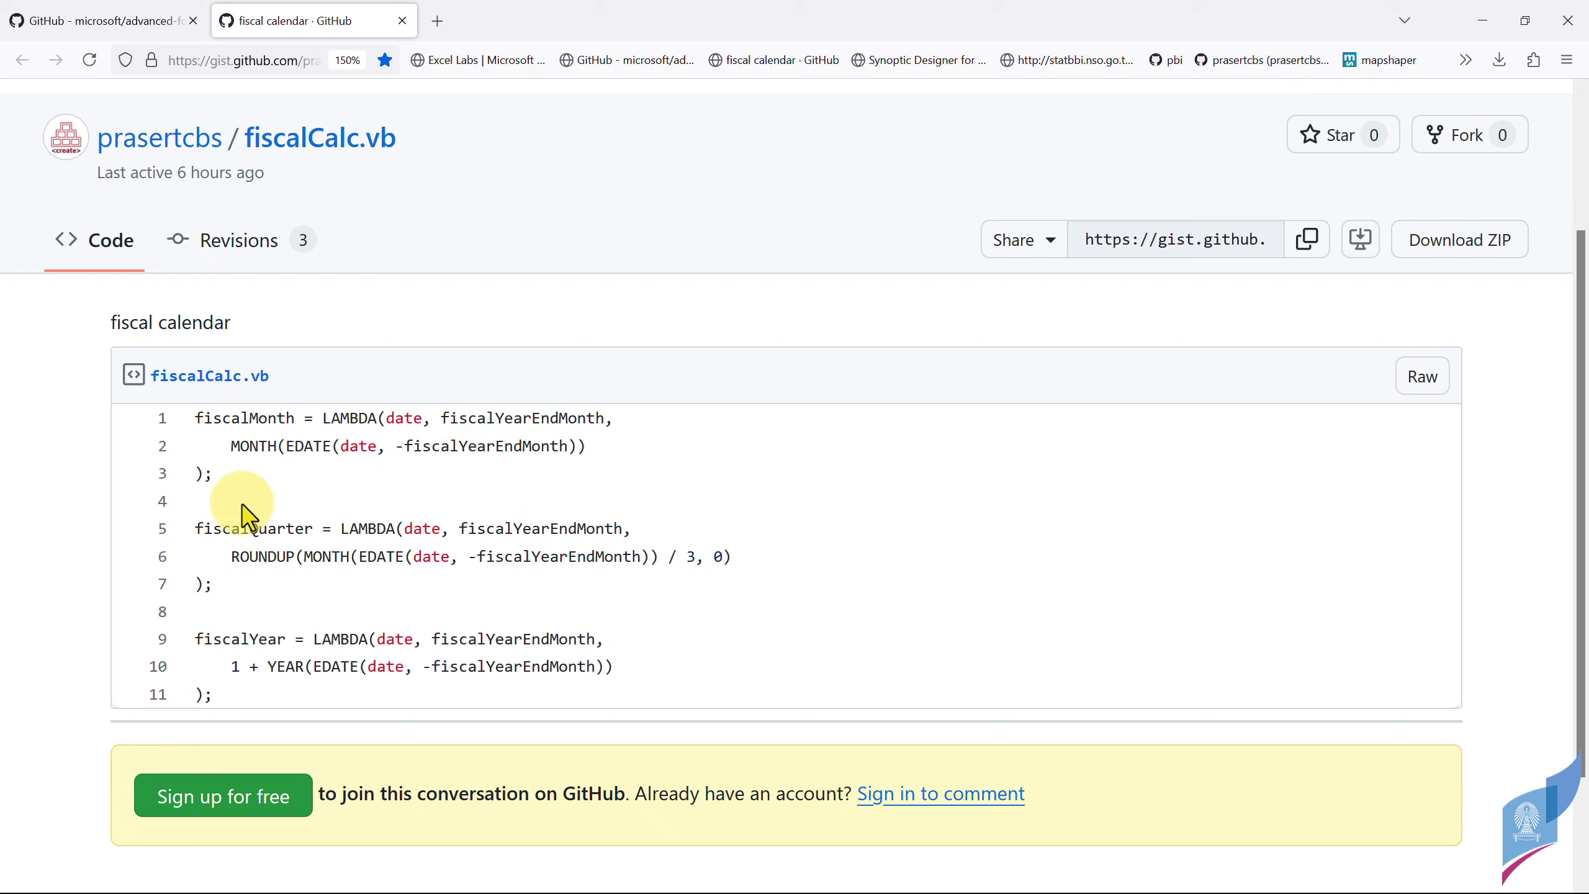
left_click(1053, 241)
left_click(1043, 380)
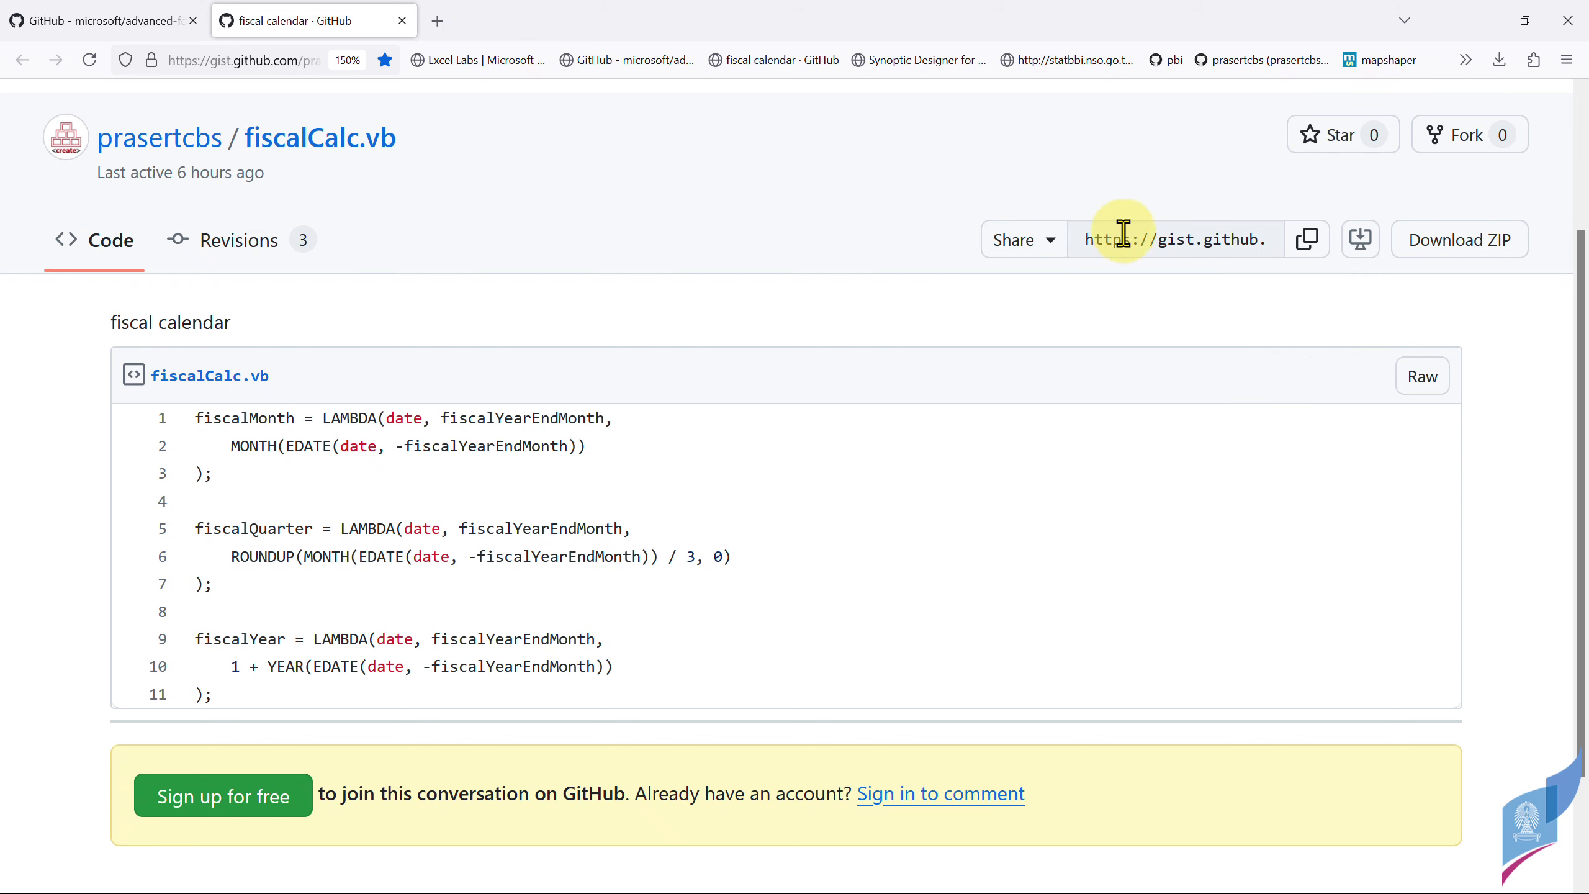
left_click(1199, 240)
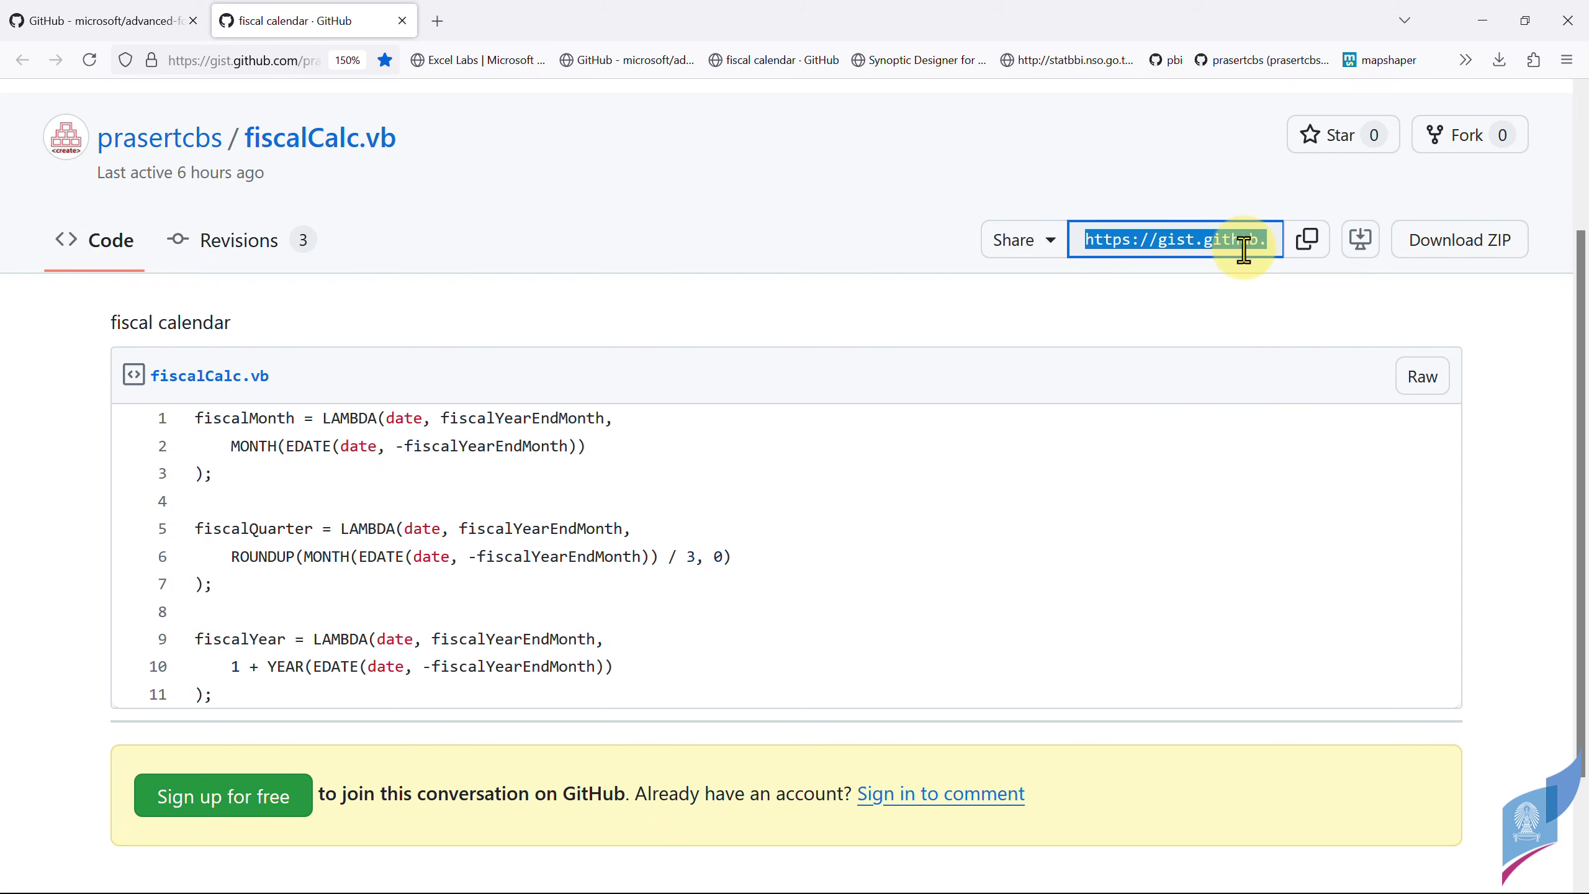
left_click(1307, 250)
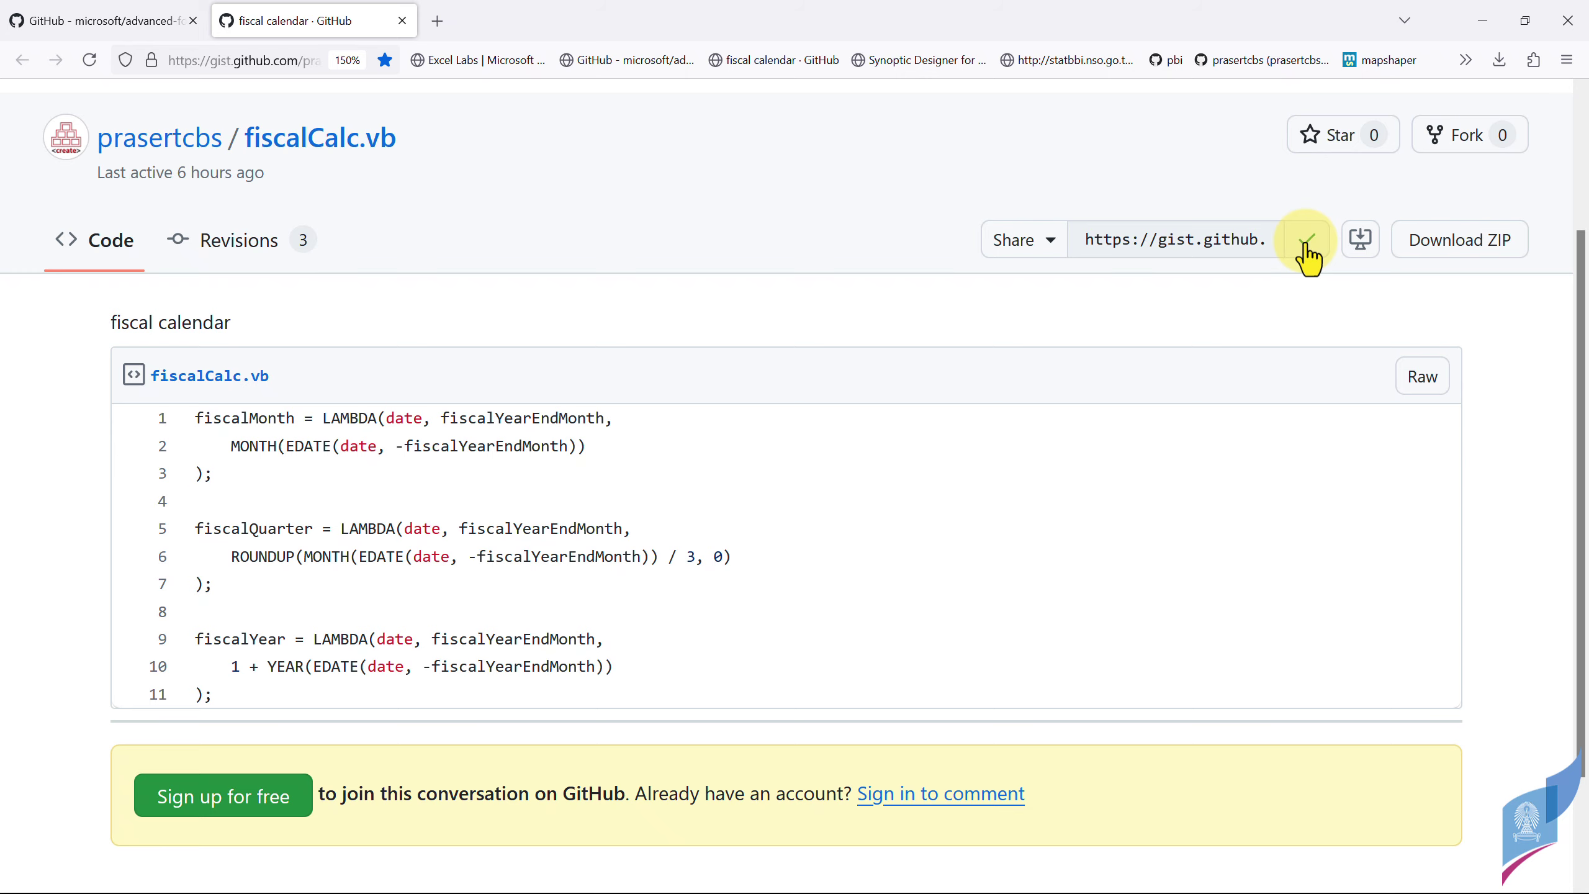
key("super+Tab")
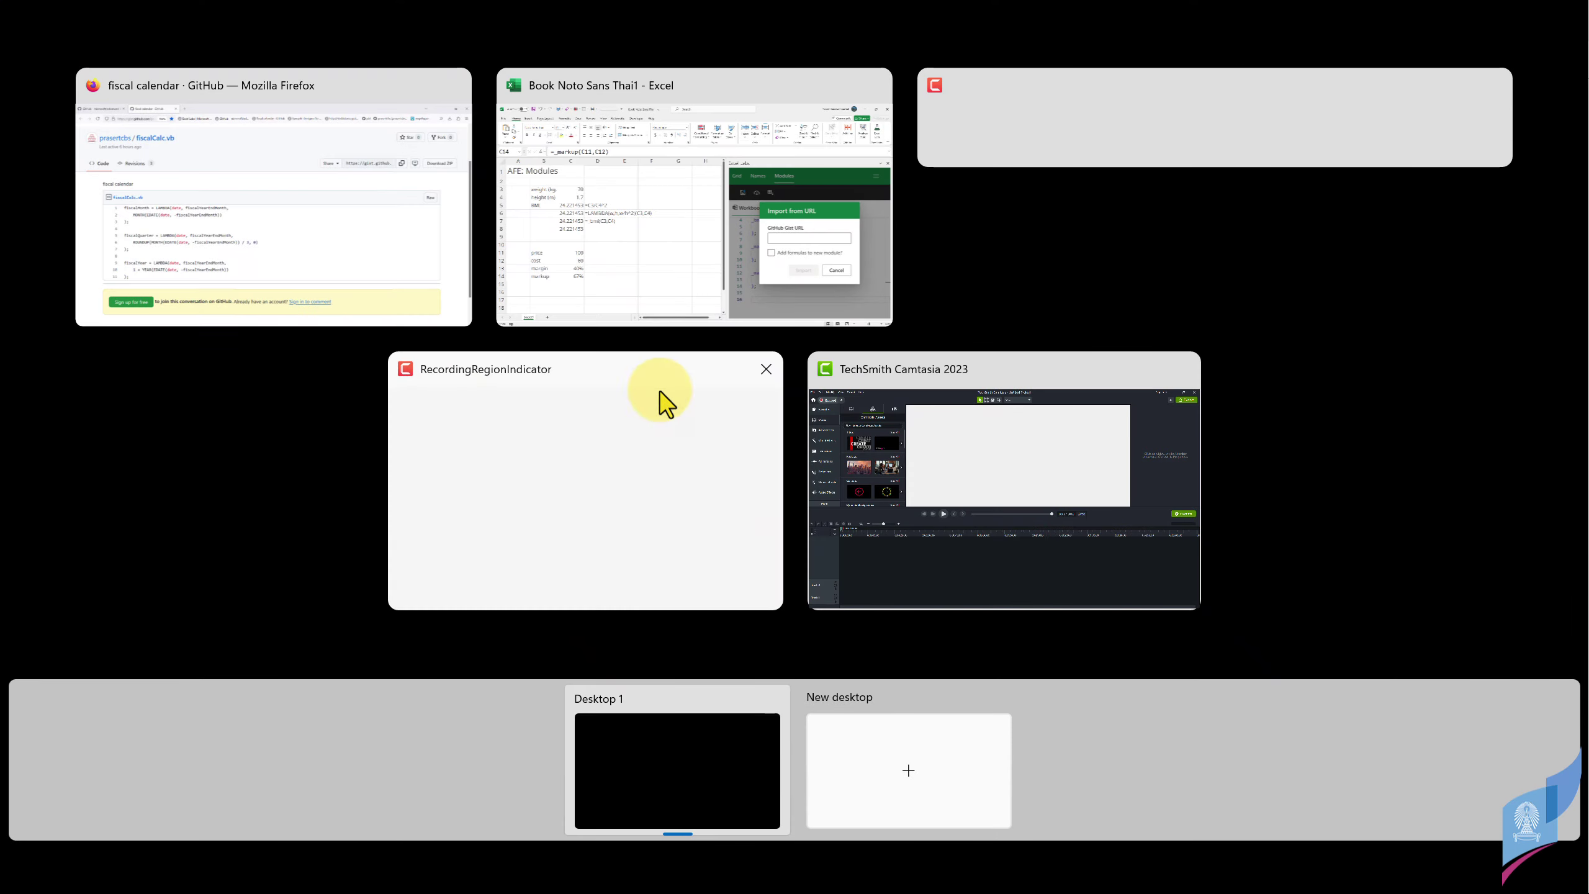
- Paste the gist URL into Excel Labs' import field and import its fiscal formulas
left_click(614, 259)
left_click(1161, 539)
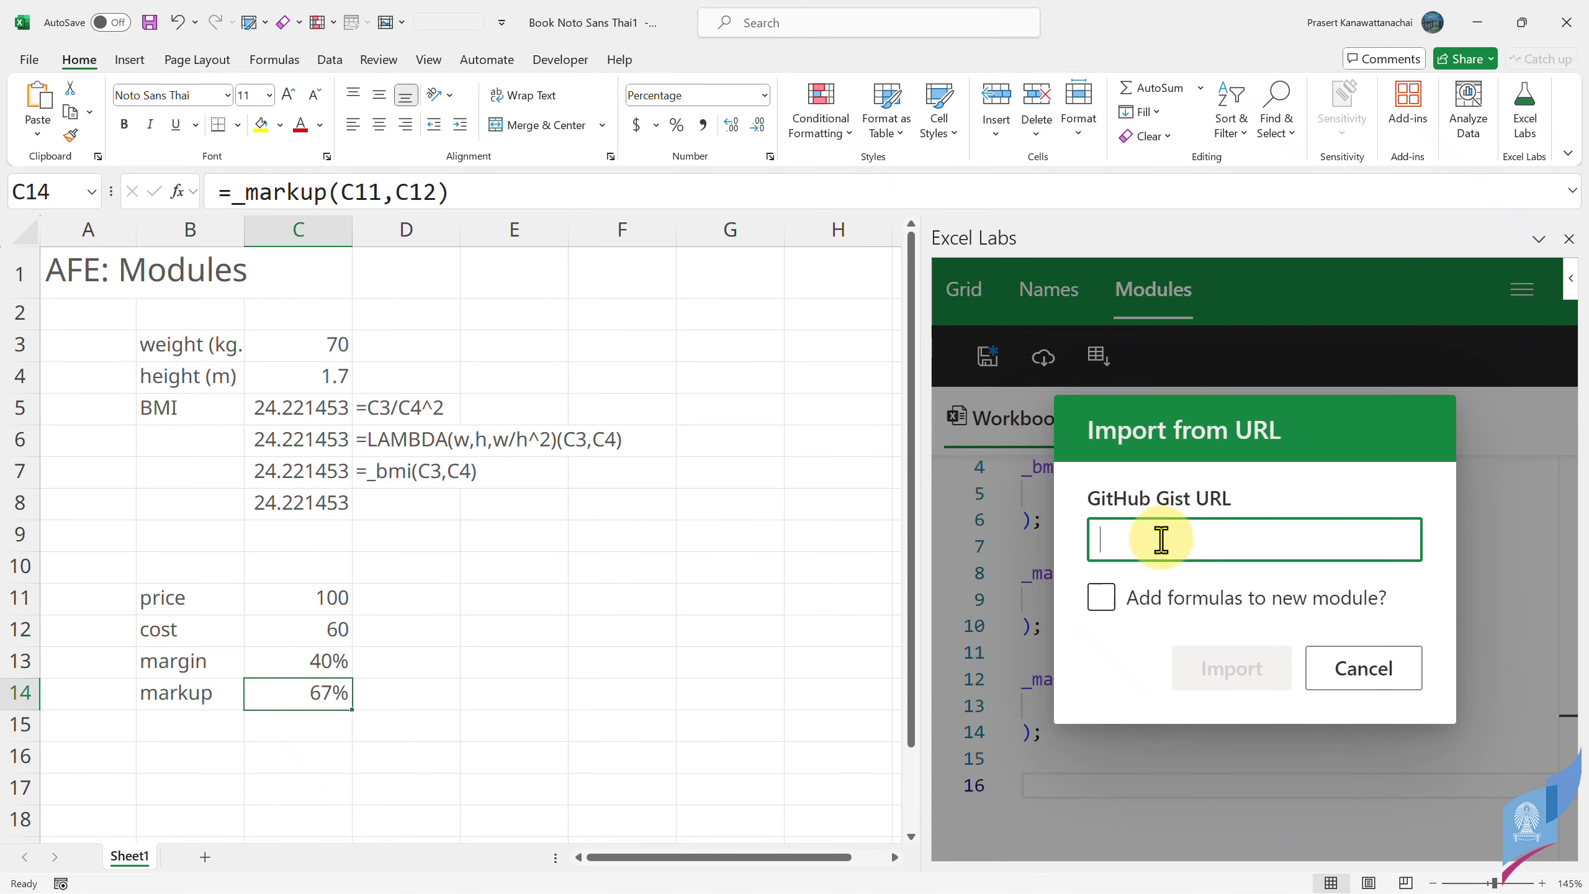
key("ctrl+v")
key("Home")
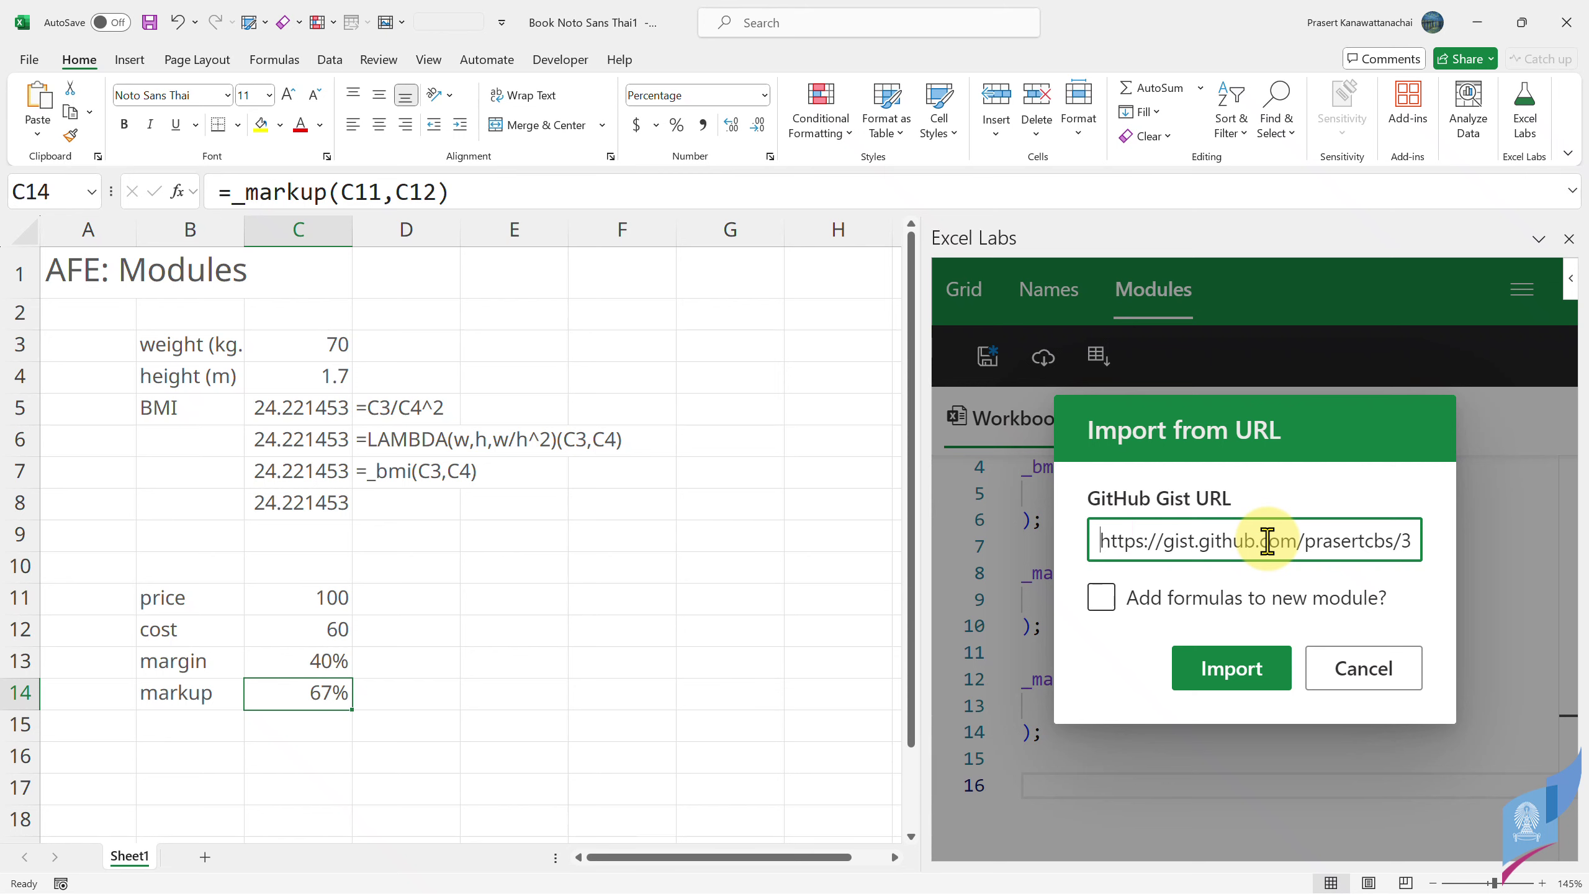
key("End")
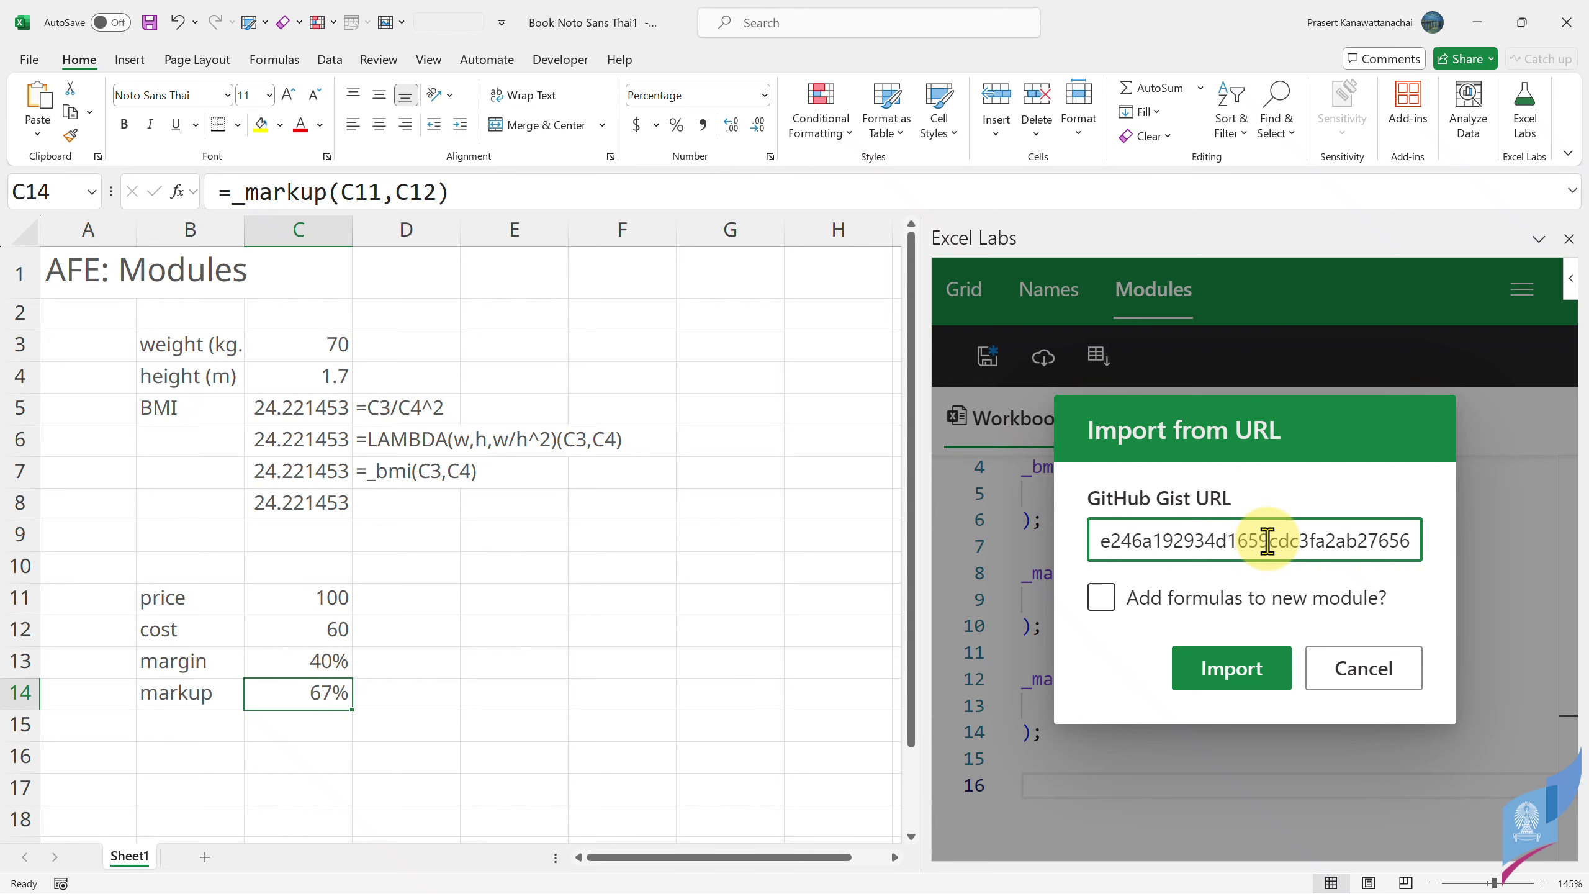
left_click(1218, 672)
- Scroll to the imported _fiscalMonth, _fiscalQuarter and _fiscalYear definitions, then switch to the Firefox gist
scroll(1288, 629, "down", 2)
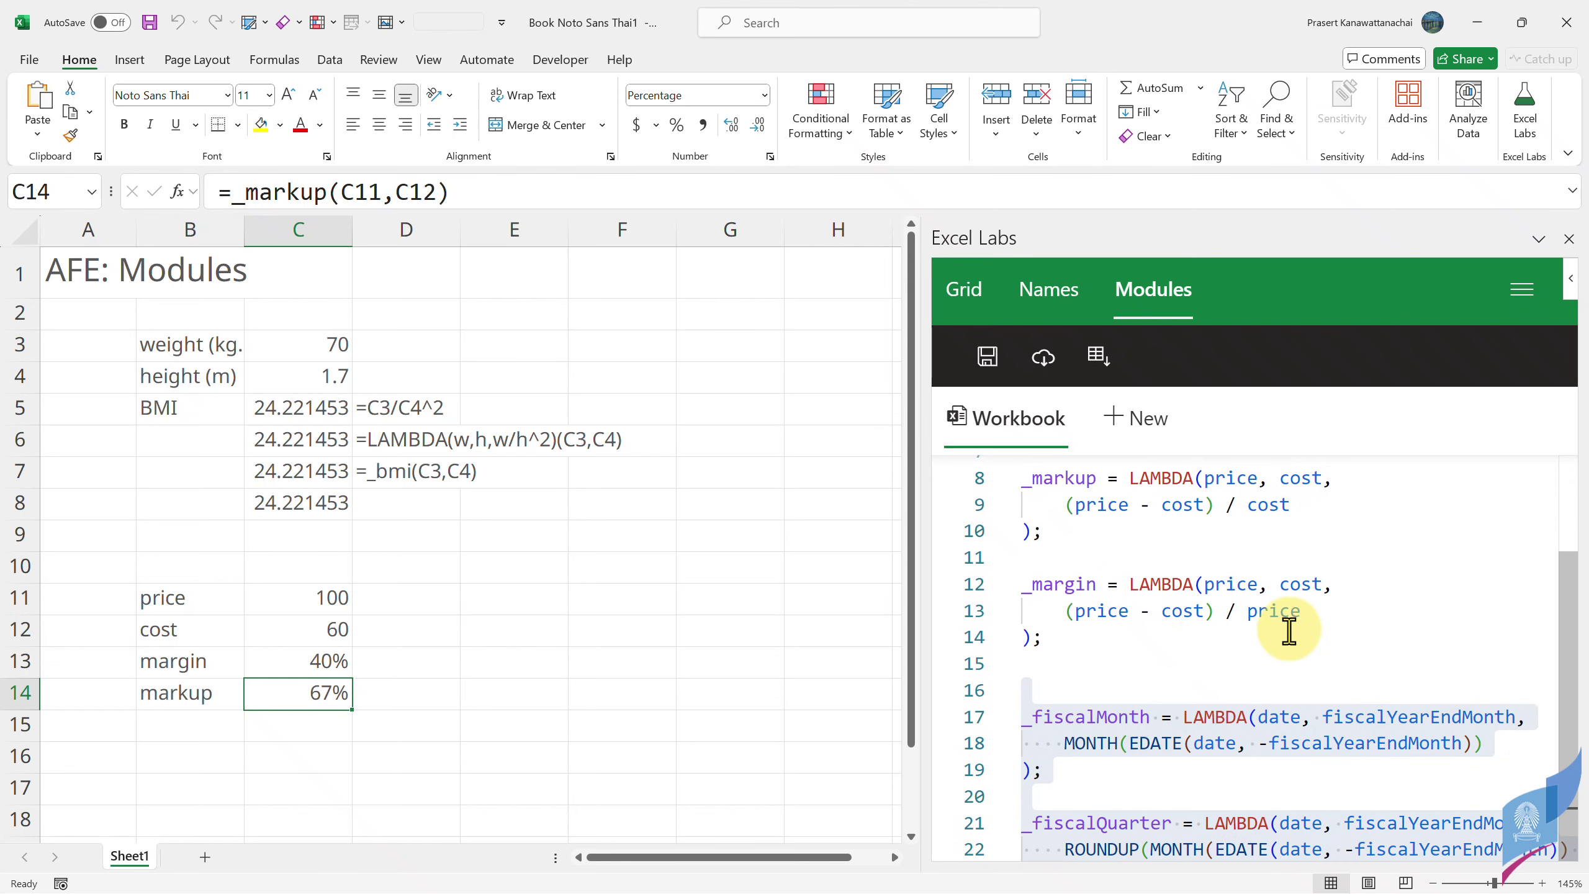
scroll(1075, 674, "down", 1)
scroll(1182, 625, "down", 1)
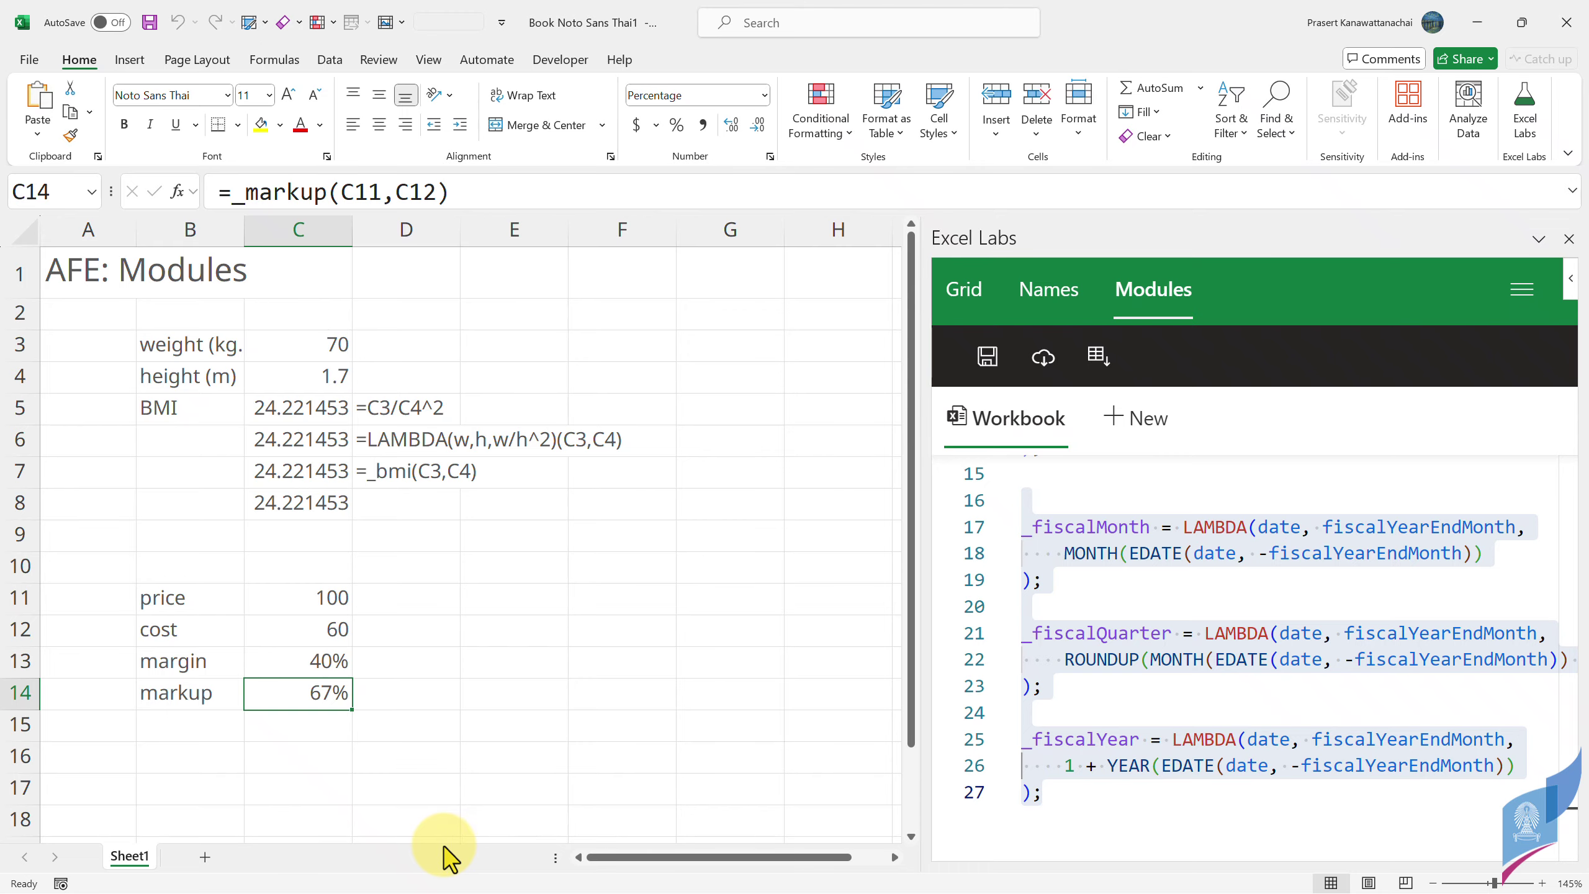
key("super+Tab")
- Select the eleven lines of fiscalCalc.vb code in the gist, then return to Excel
left_click(539, 203)
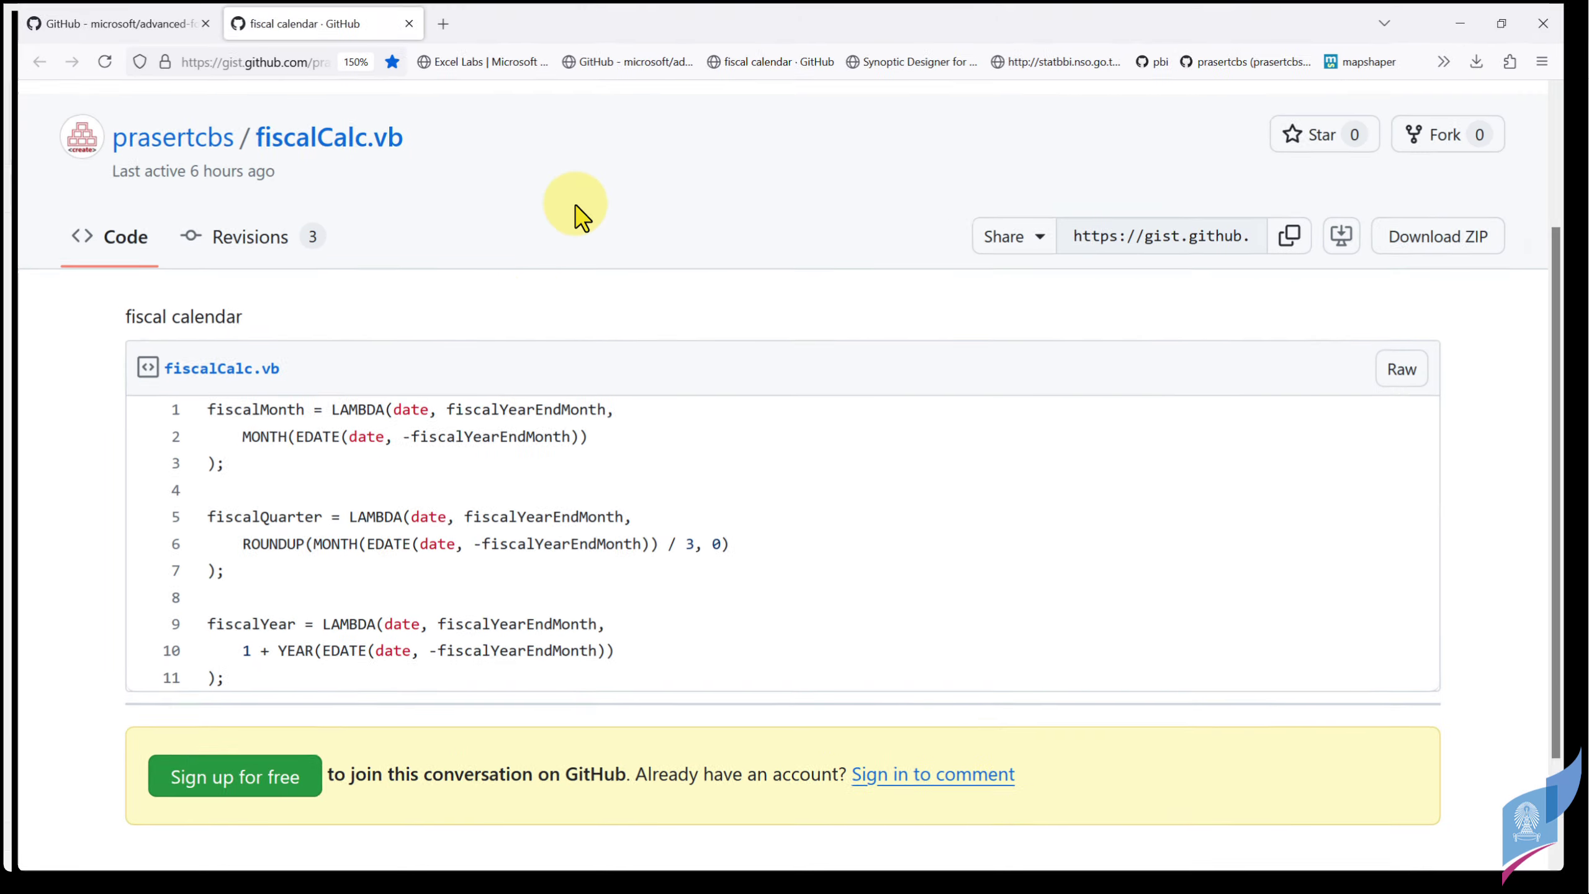
left_click_drag(195, 418, 369, 704)
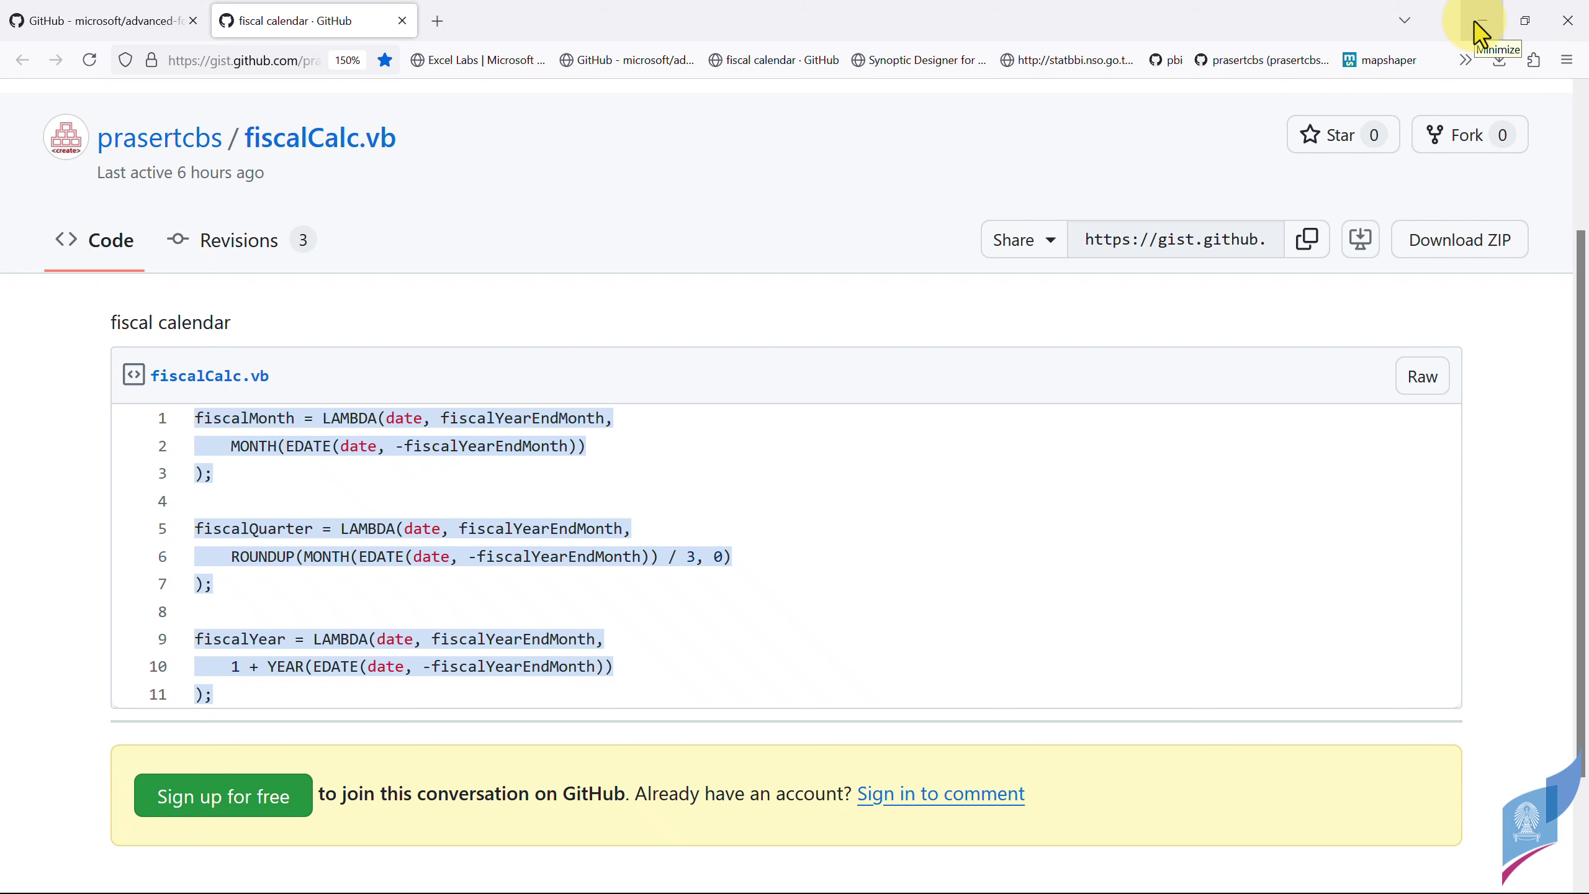
key("alt+Tab")
left_click(1063, 807)
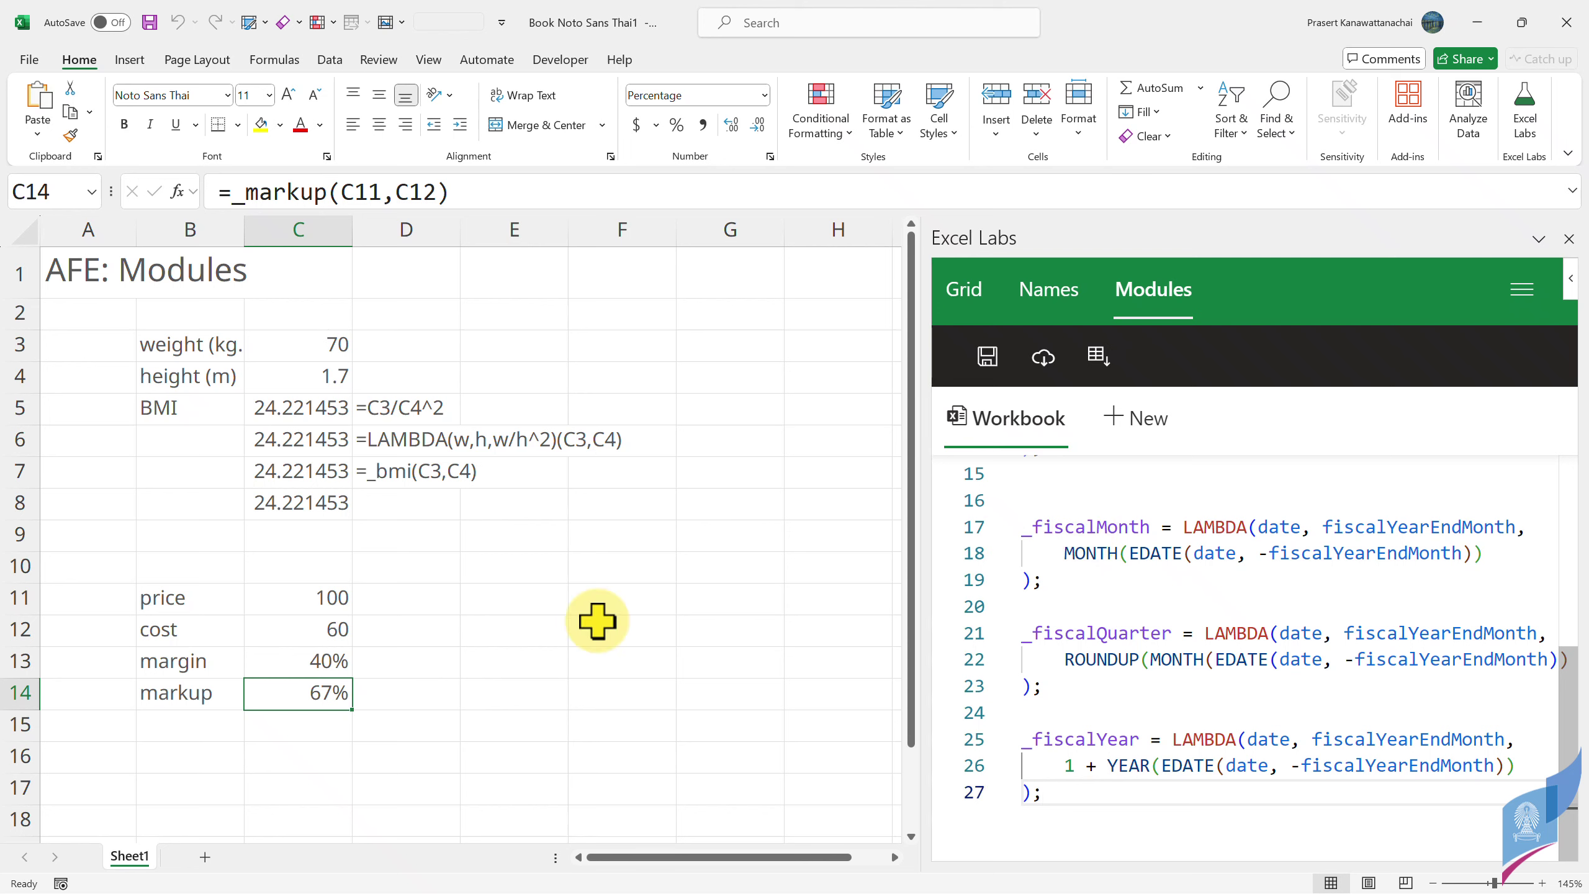
- Enter the labels 'fiscal month', 'fiscal quarter' and 'fiscal year' in E11, E12 and E13
left_click(517, 602)
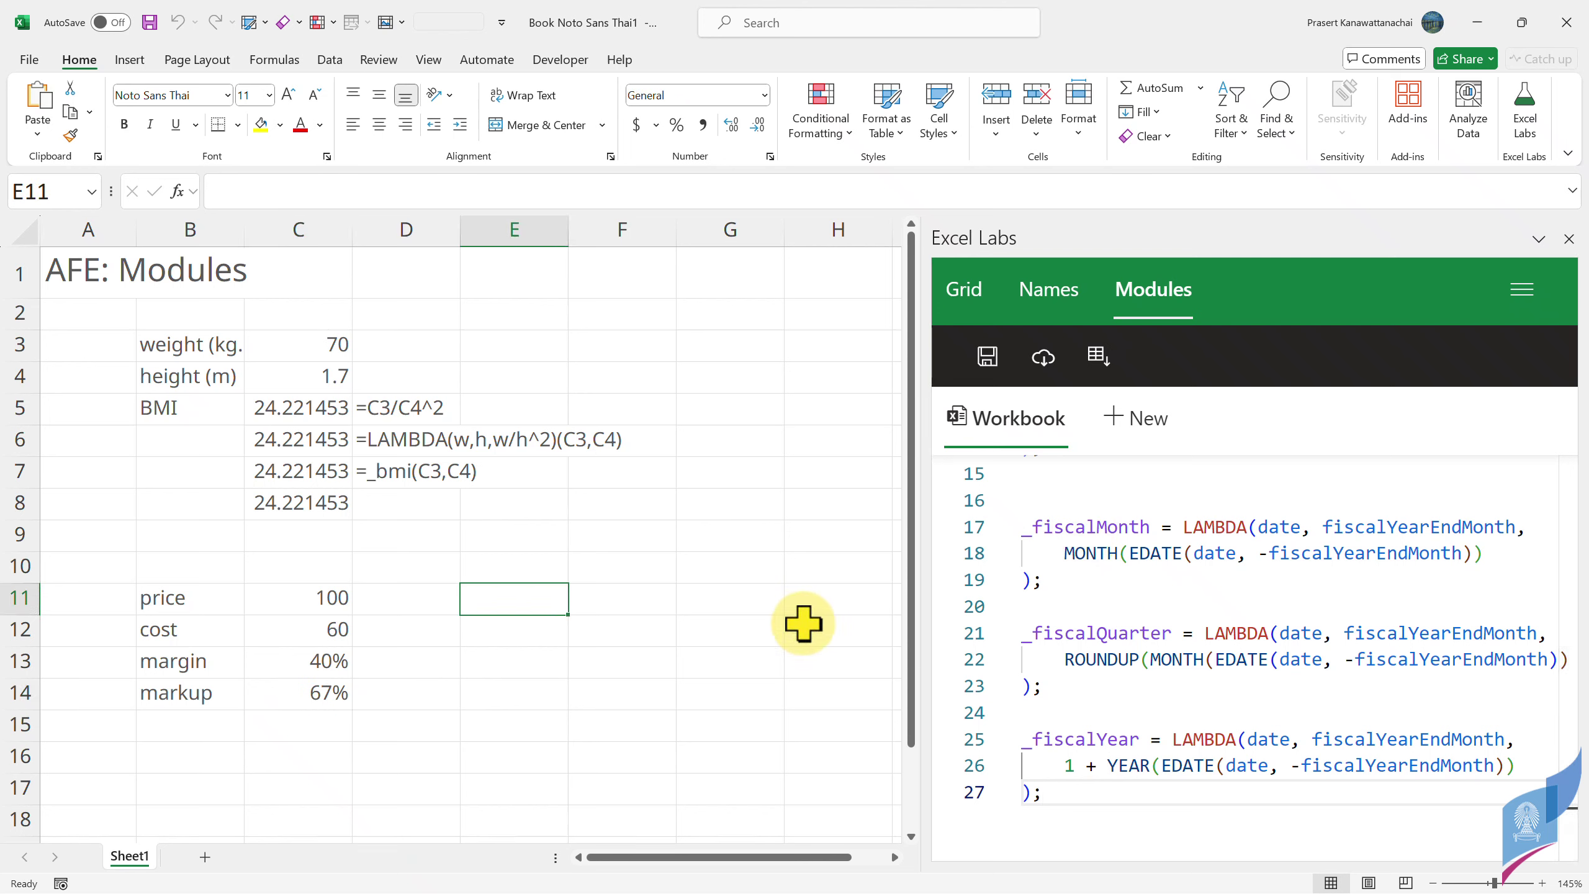
key("Right")
key("Left")
type("fis")
type("th")
key("Return")
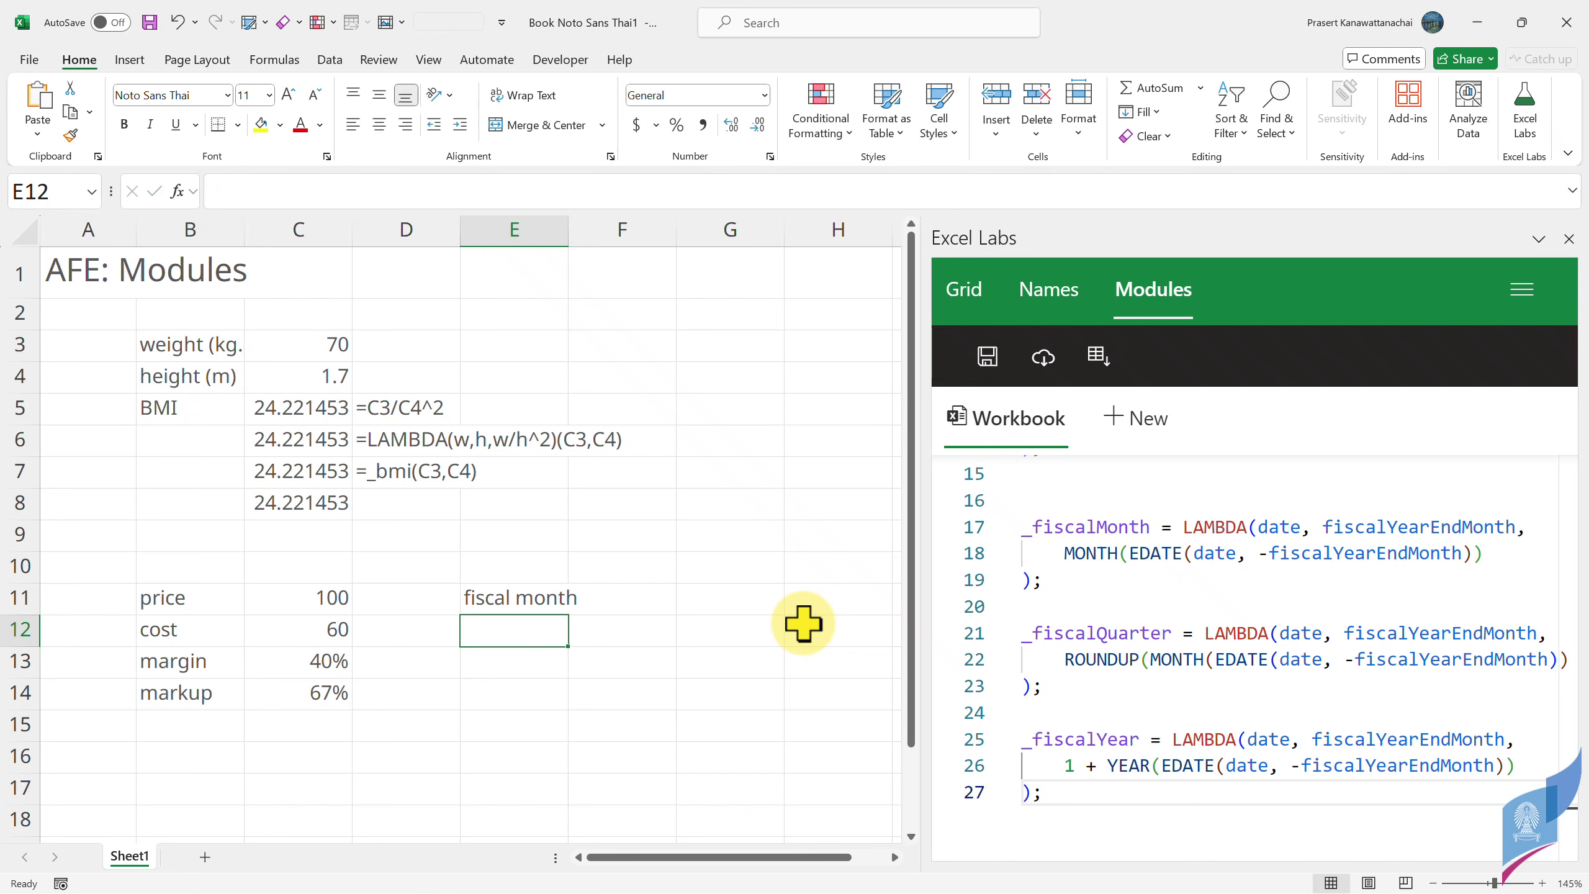
type("fiscal quarter")
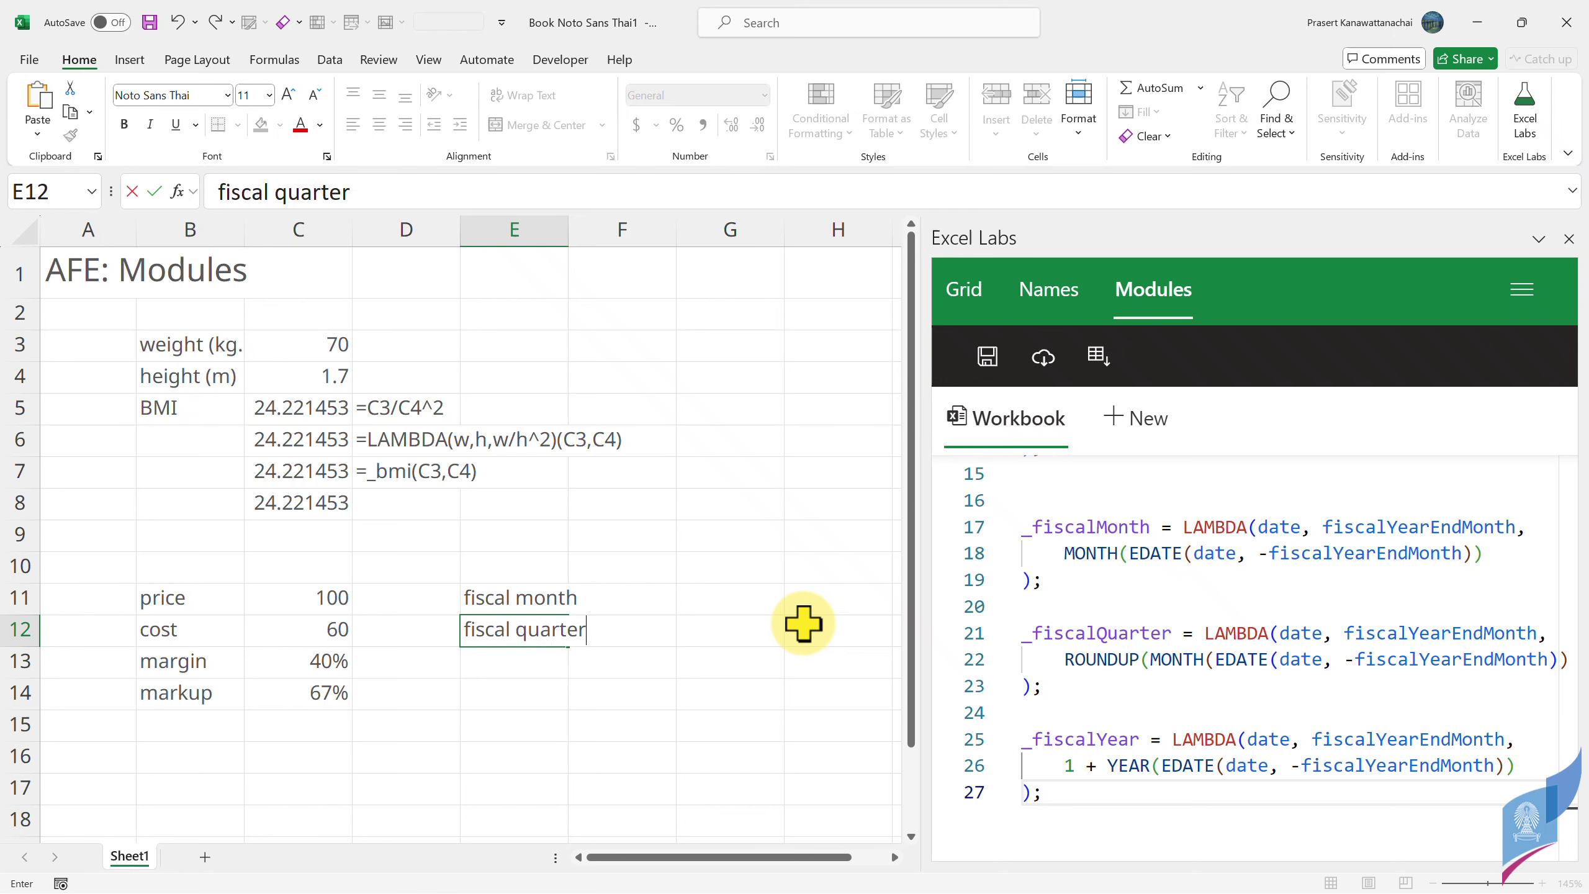
key("Return")
type("fis")
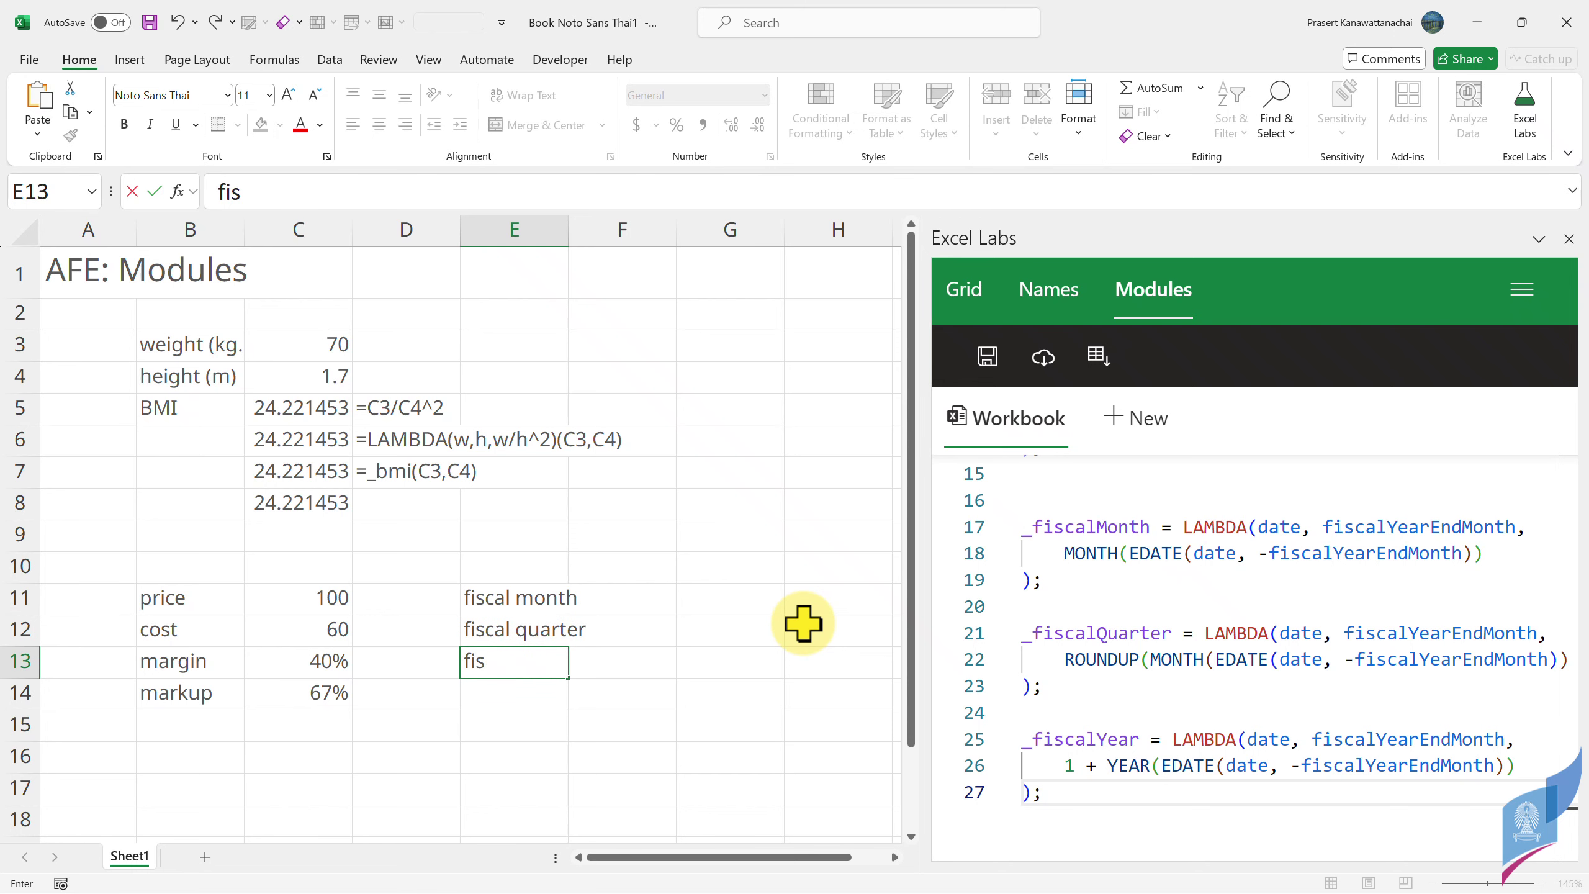
type("ear")
key("Return")
key("Up")
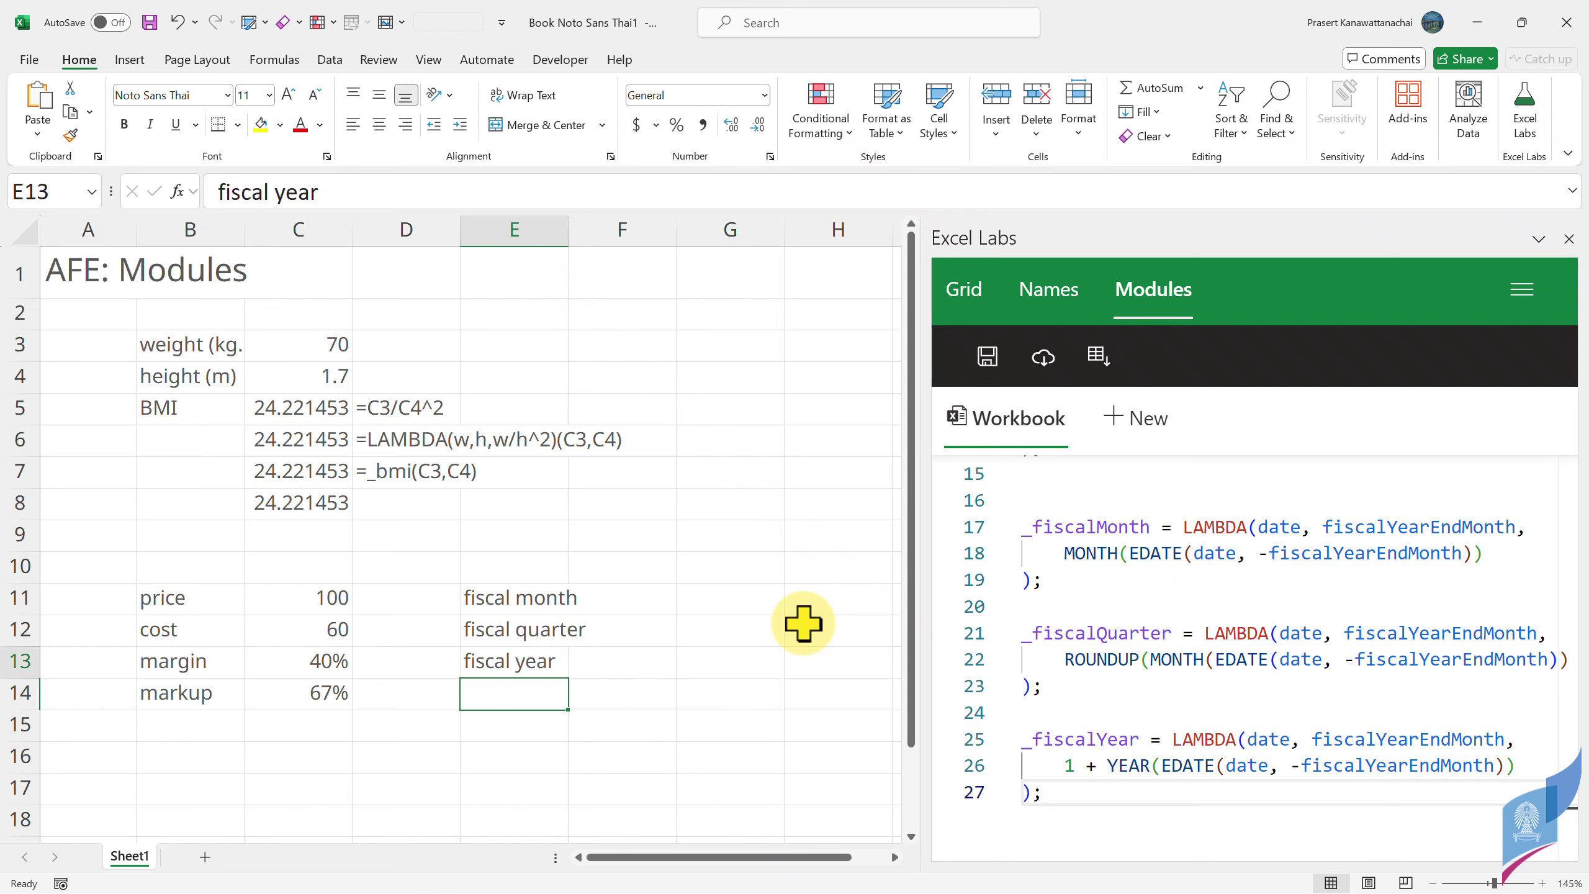
key("Up")
key("Up")
key("Right")
key("Up")
- Put =TODAY() in F10 and autofit column E to its labels
type("=")
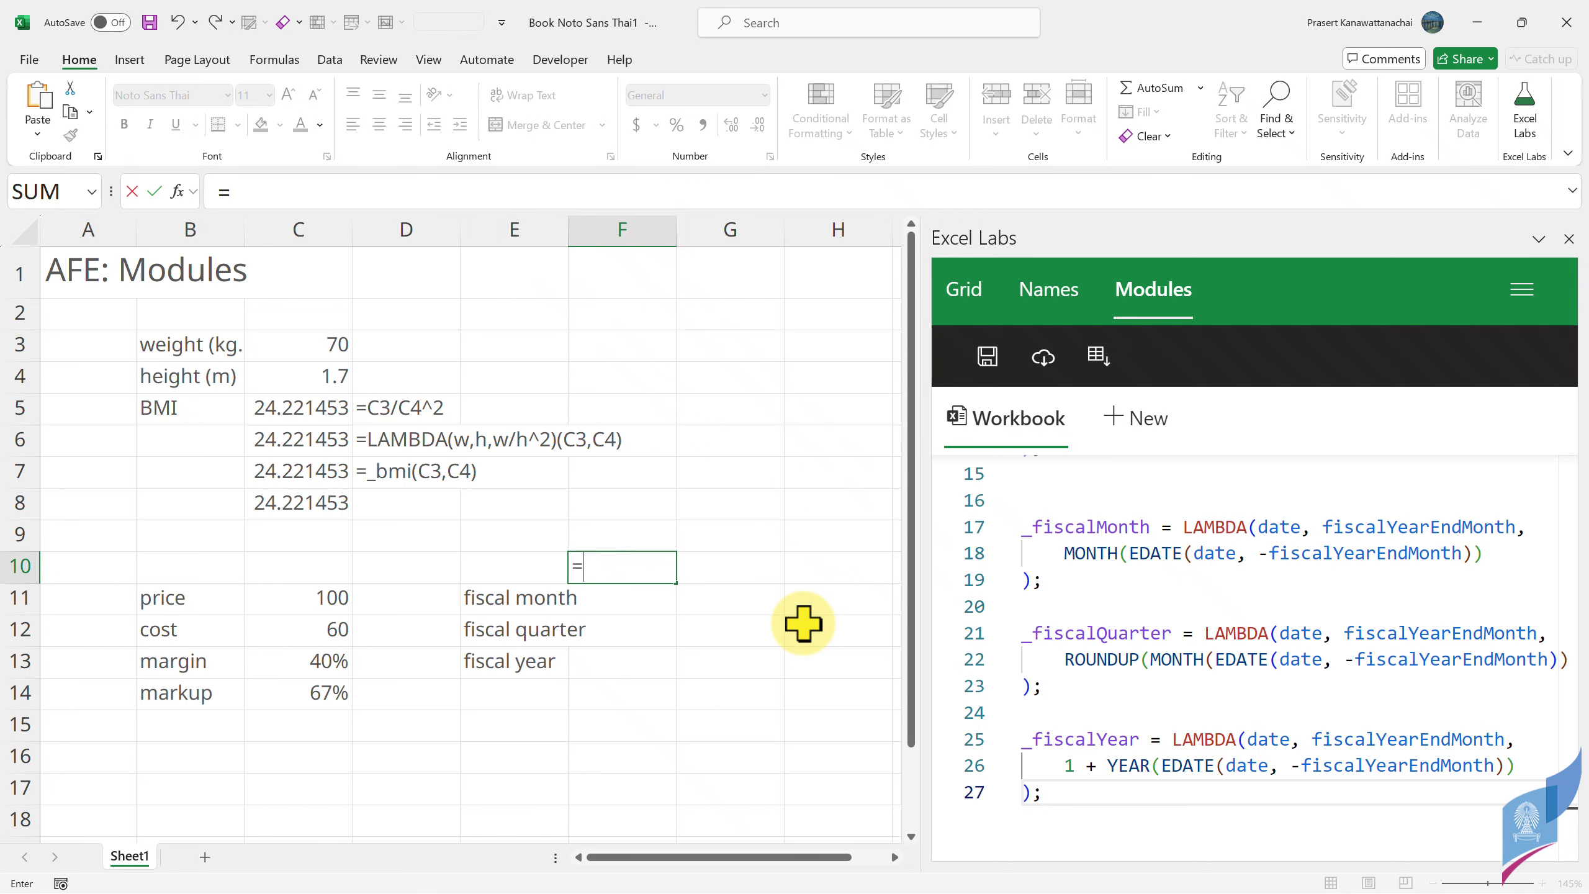
type("today(")
key("Return")
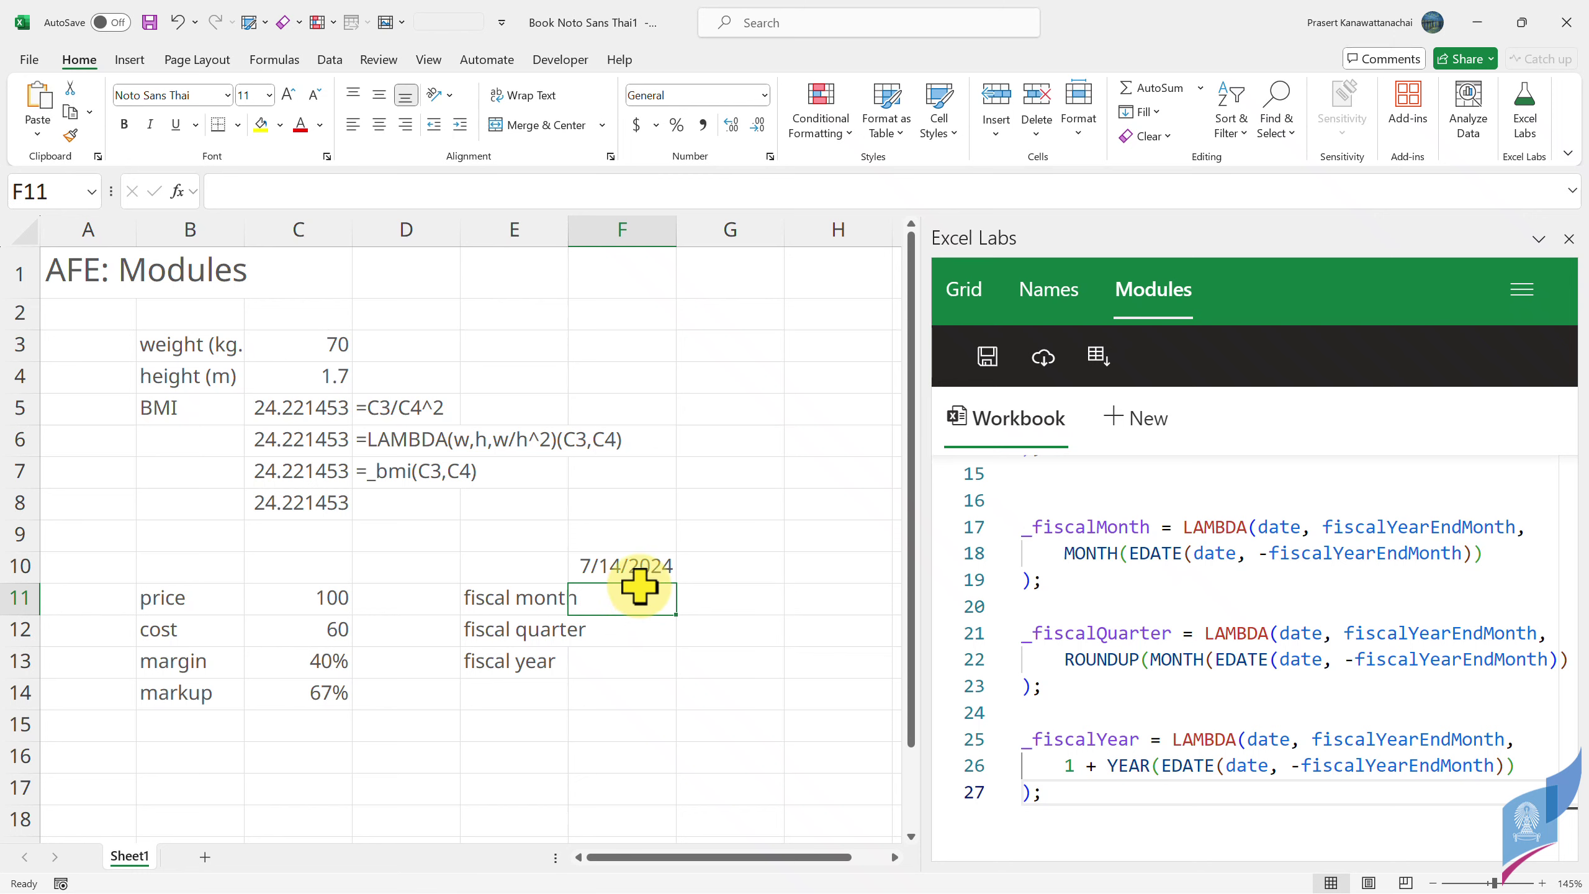
left_click(632, 566)
double_click(566, 238)
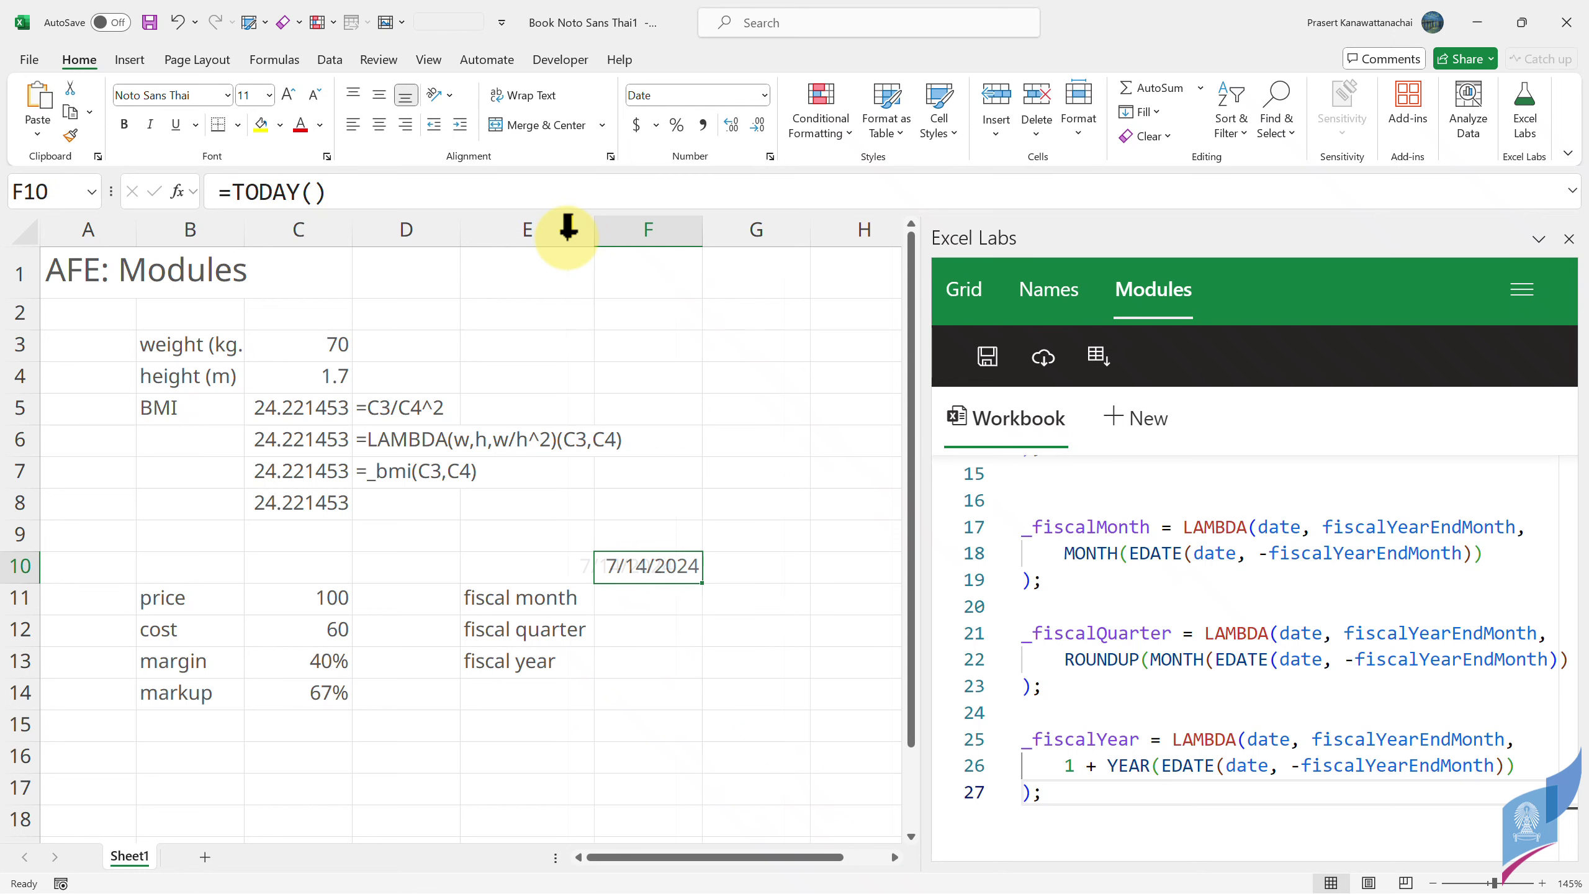
- Enter =_fiscalMonth(F10,9) in F11, returning fiscal month 10
left_click(660, 601)
mouse_move(1188, 766)
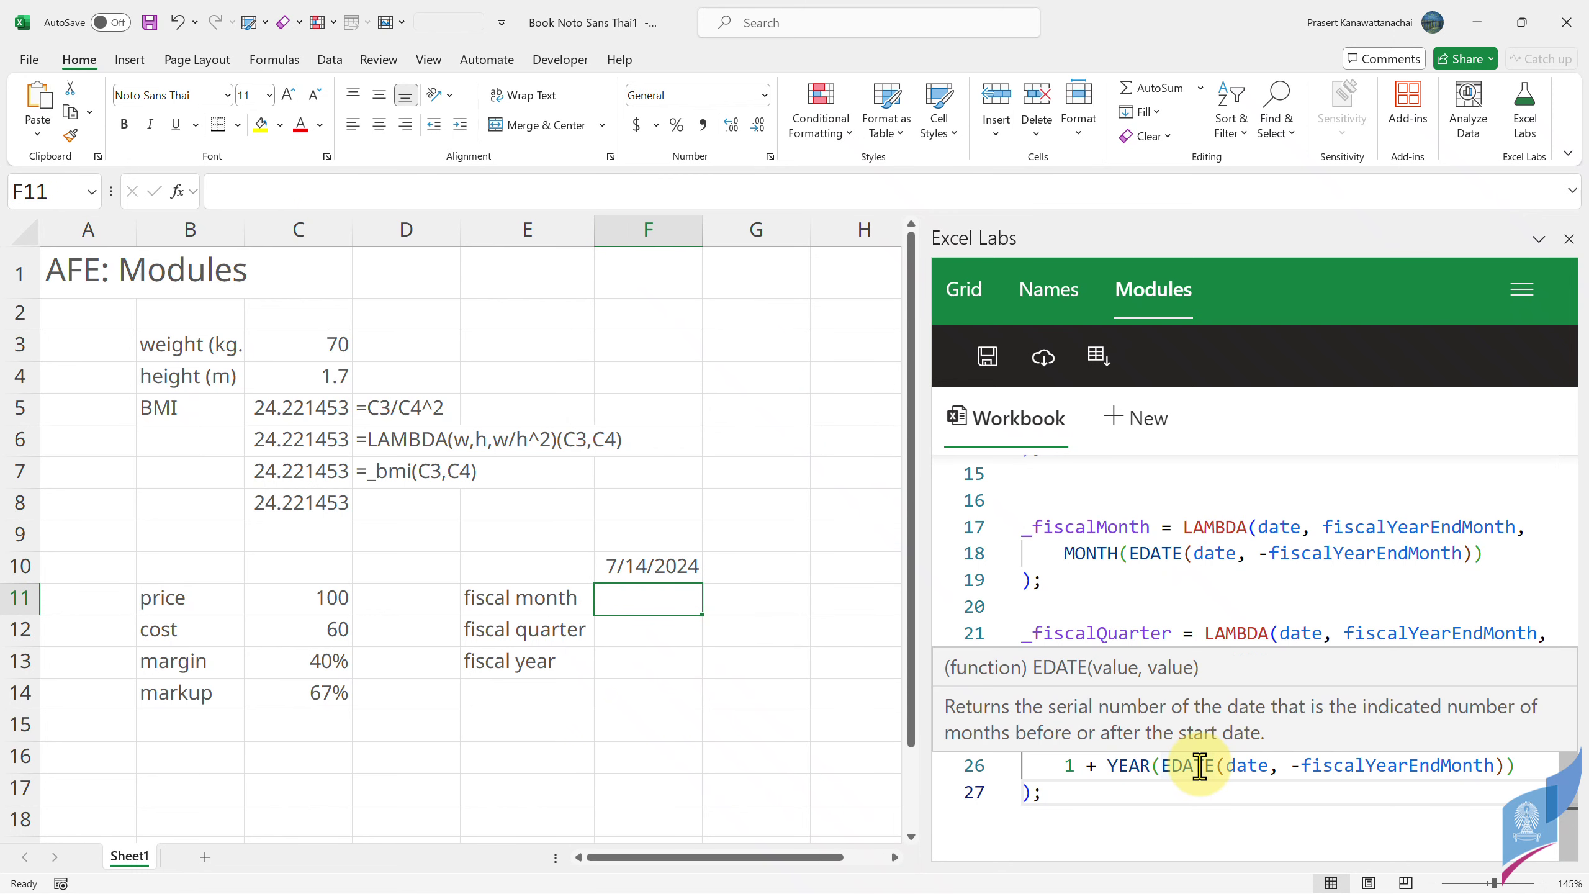
type("=")
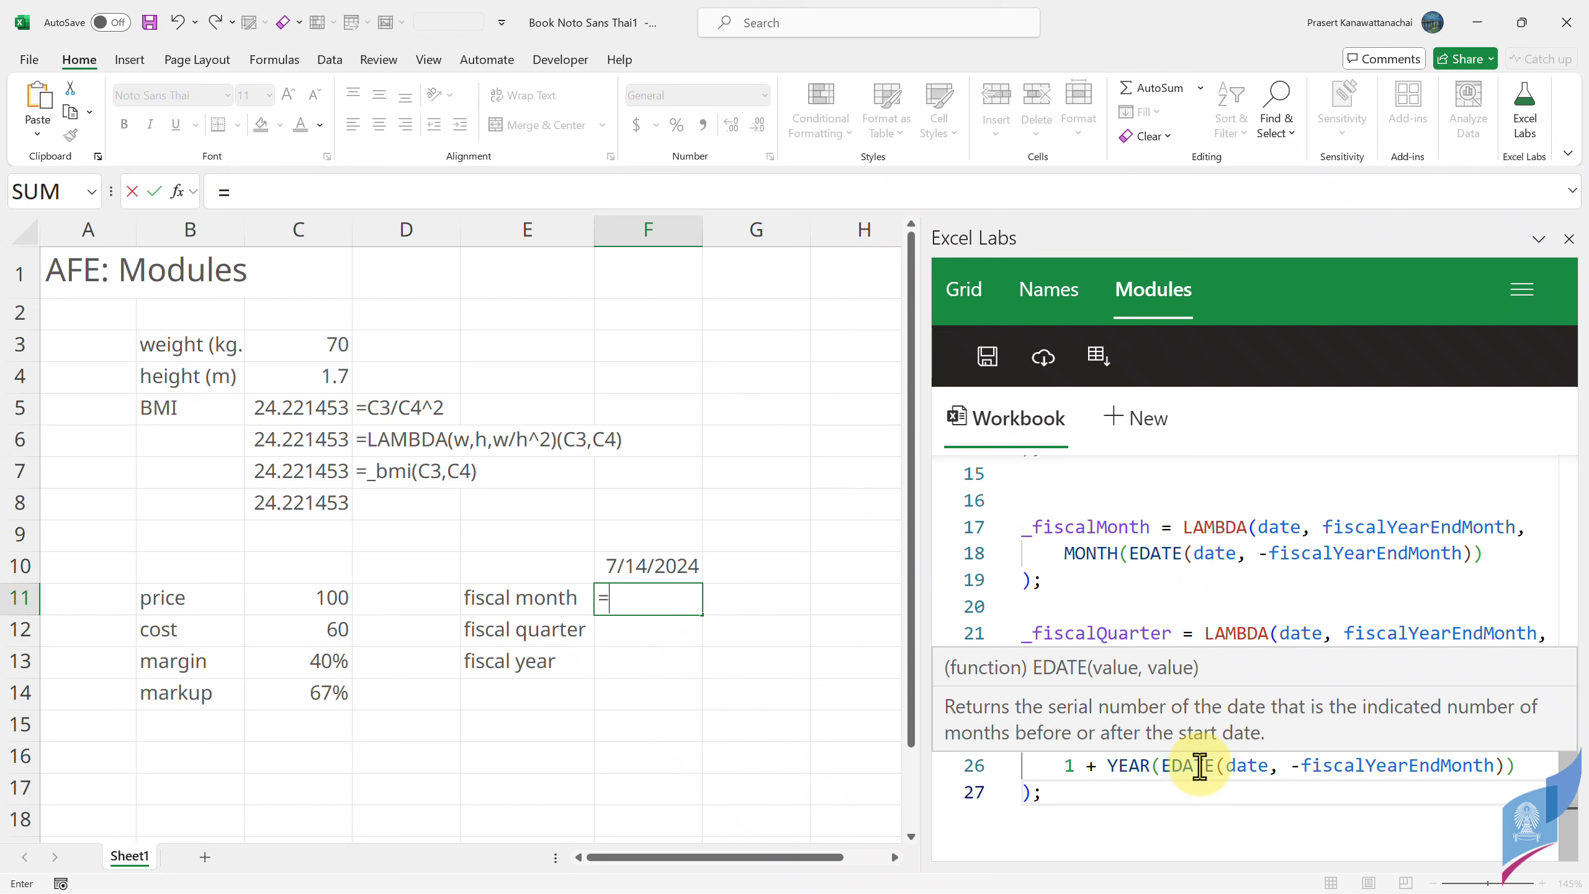
type("_")
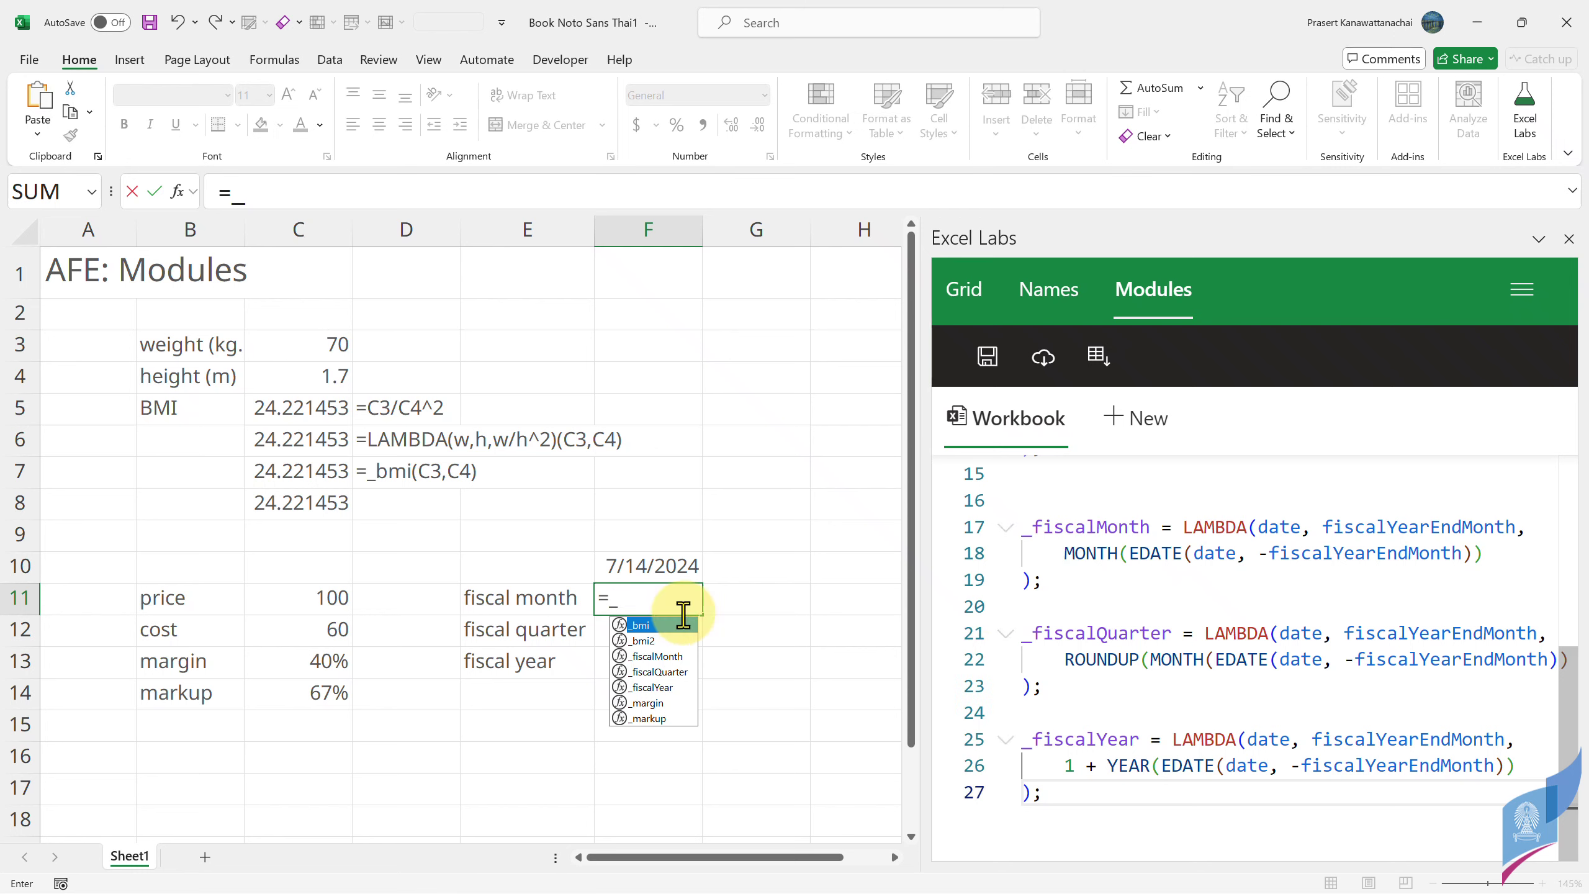
left_click(651, 657)
double_click(654, 658)
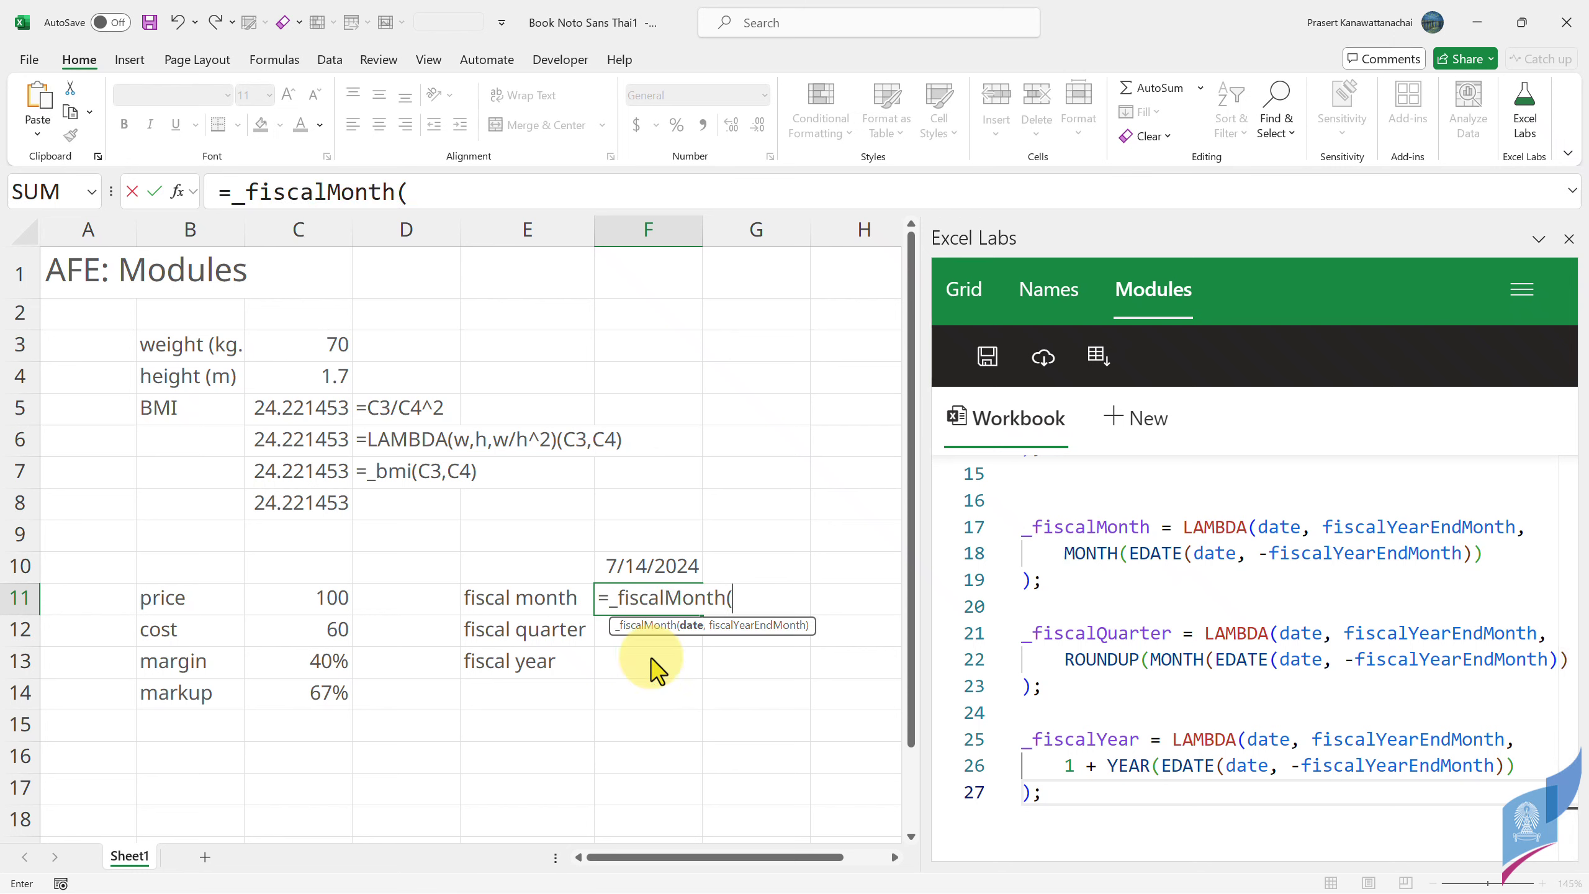
left_click(645, 563)
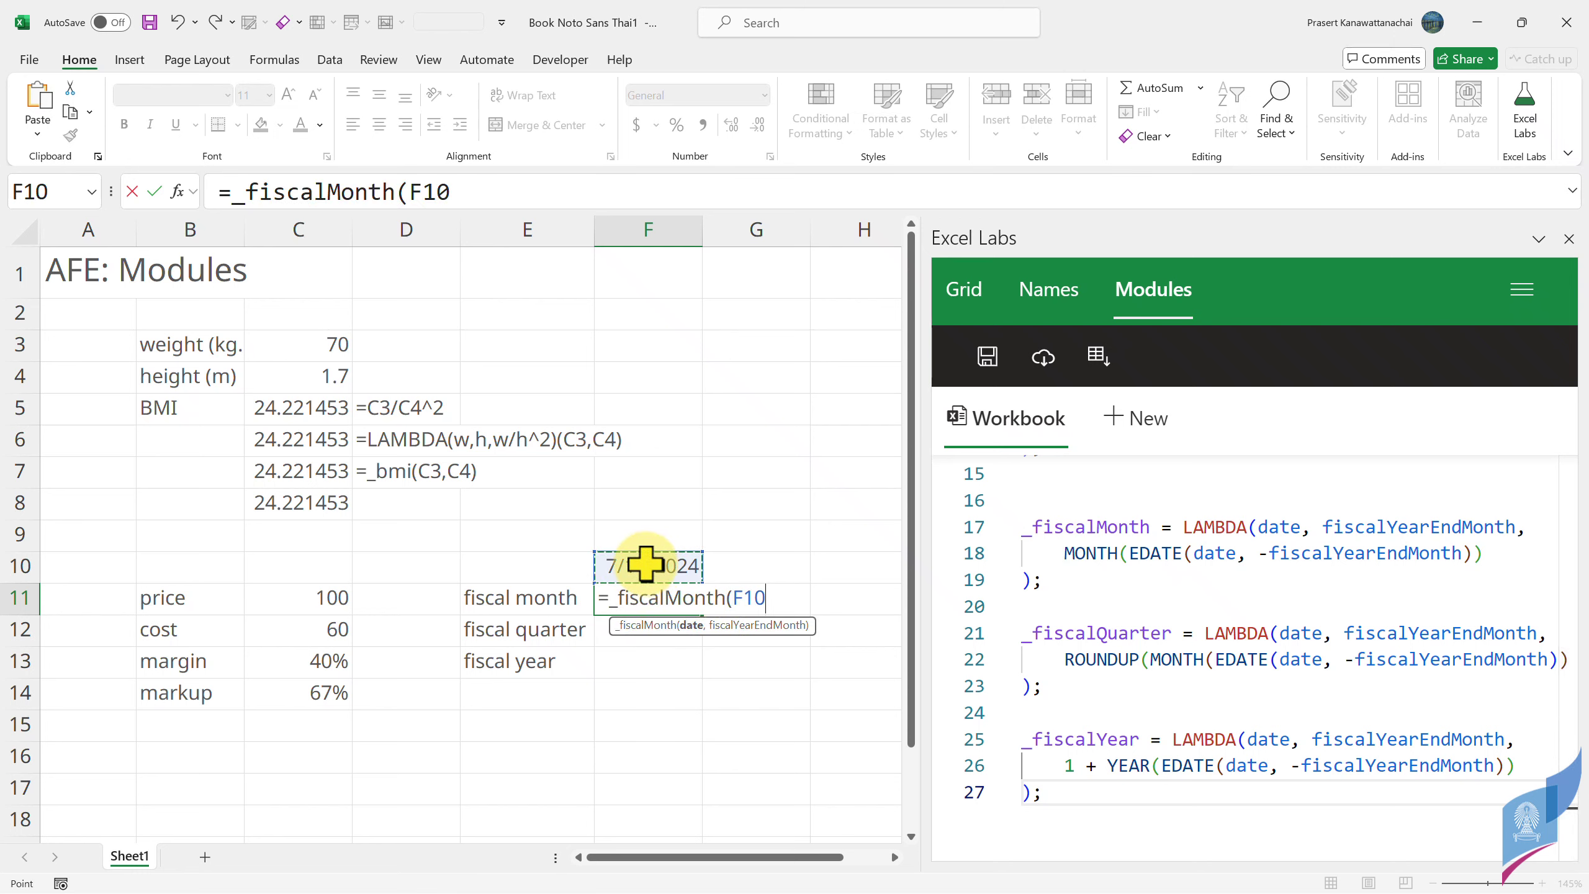
type(",9")
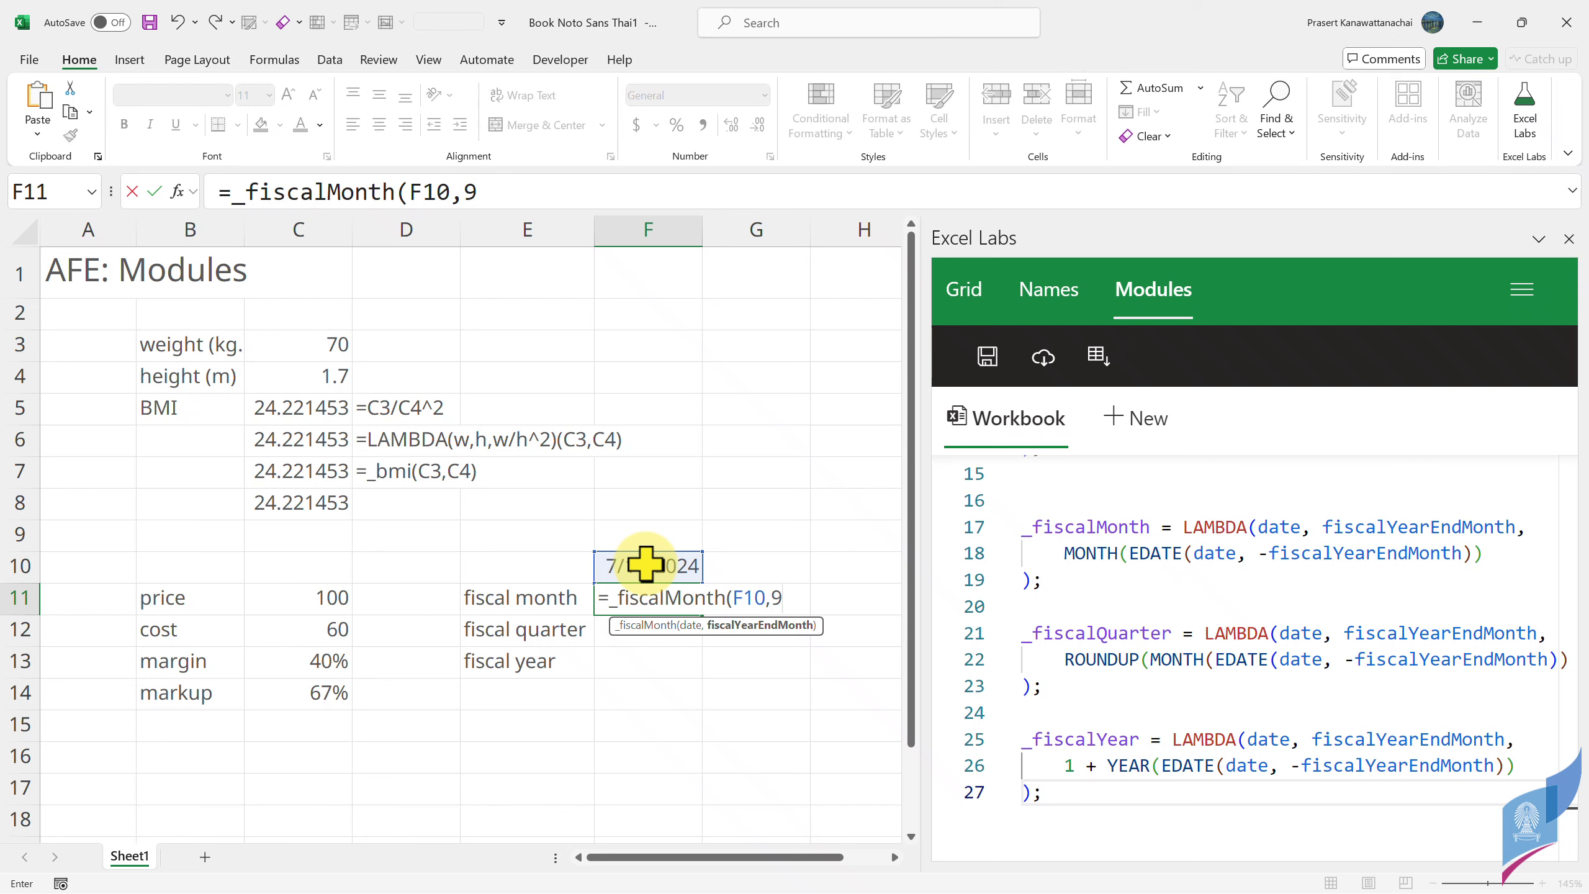
type(")")
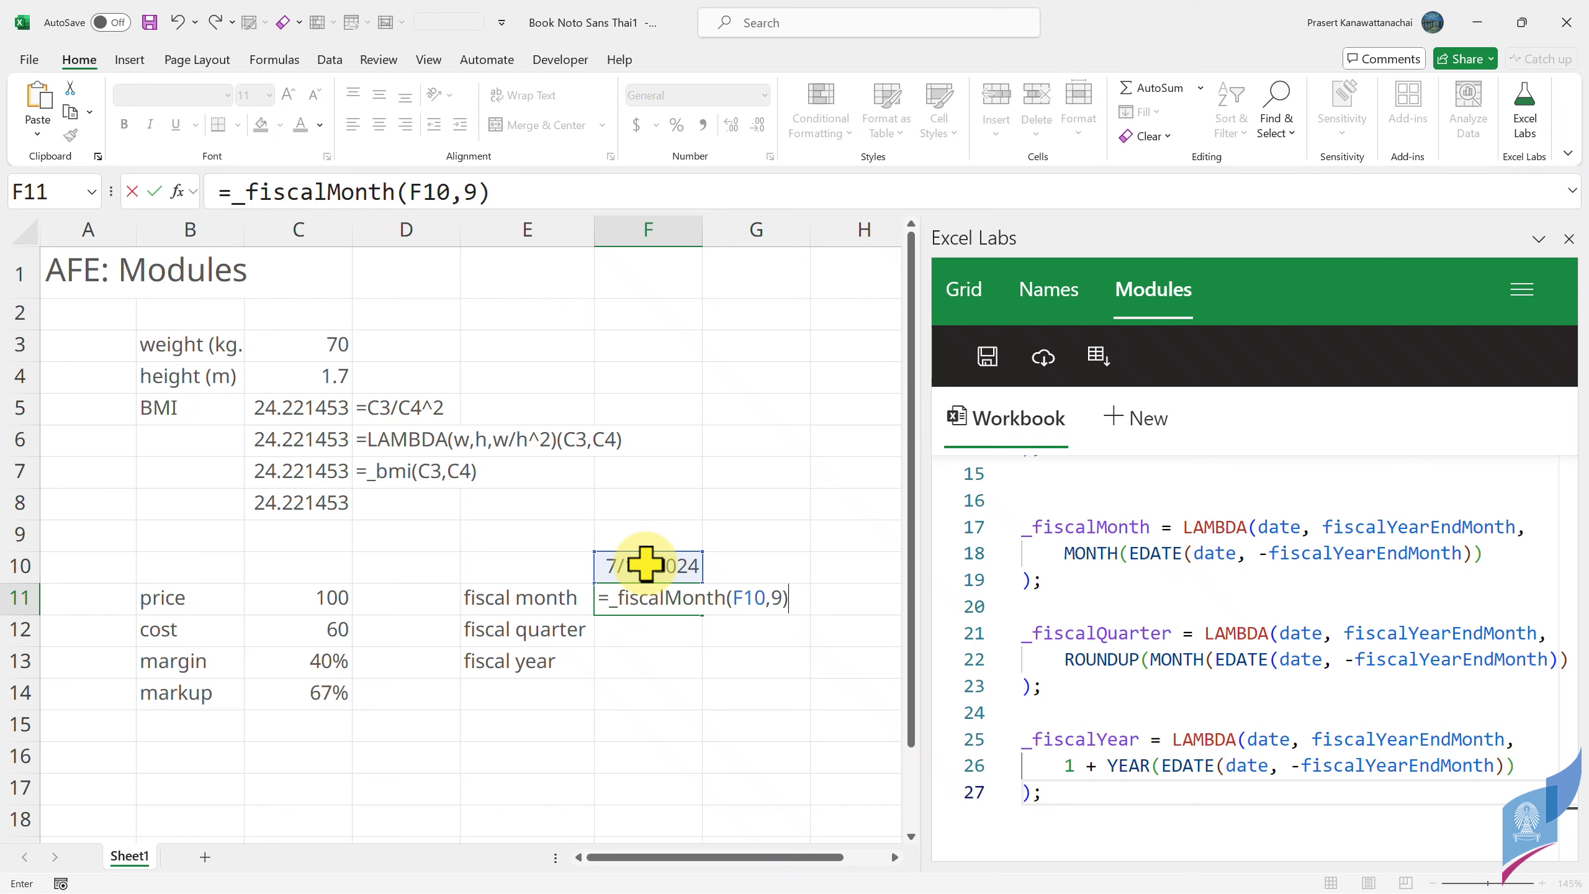
key("Return")
key("Up")
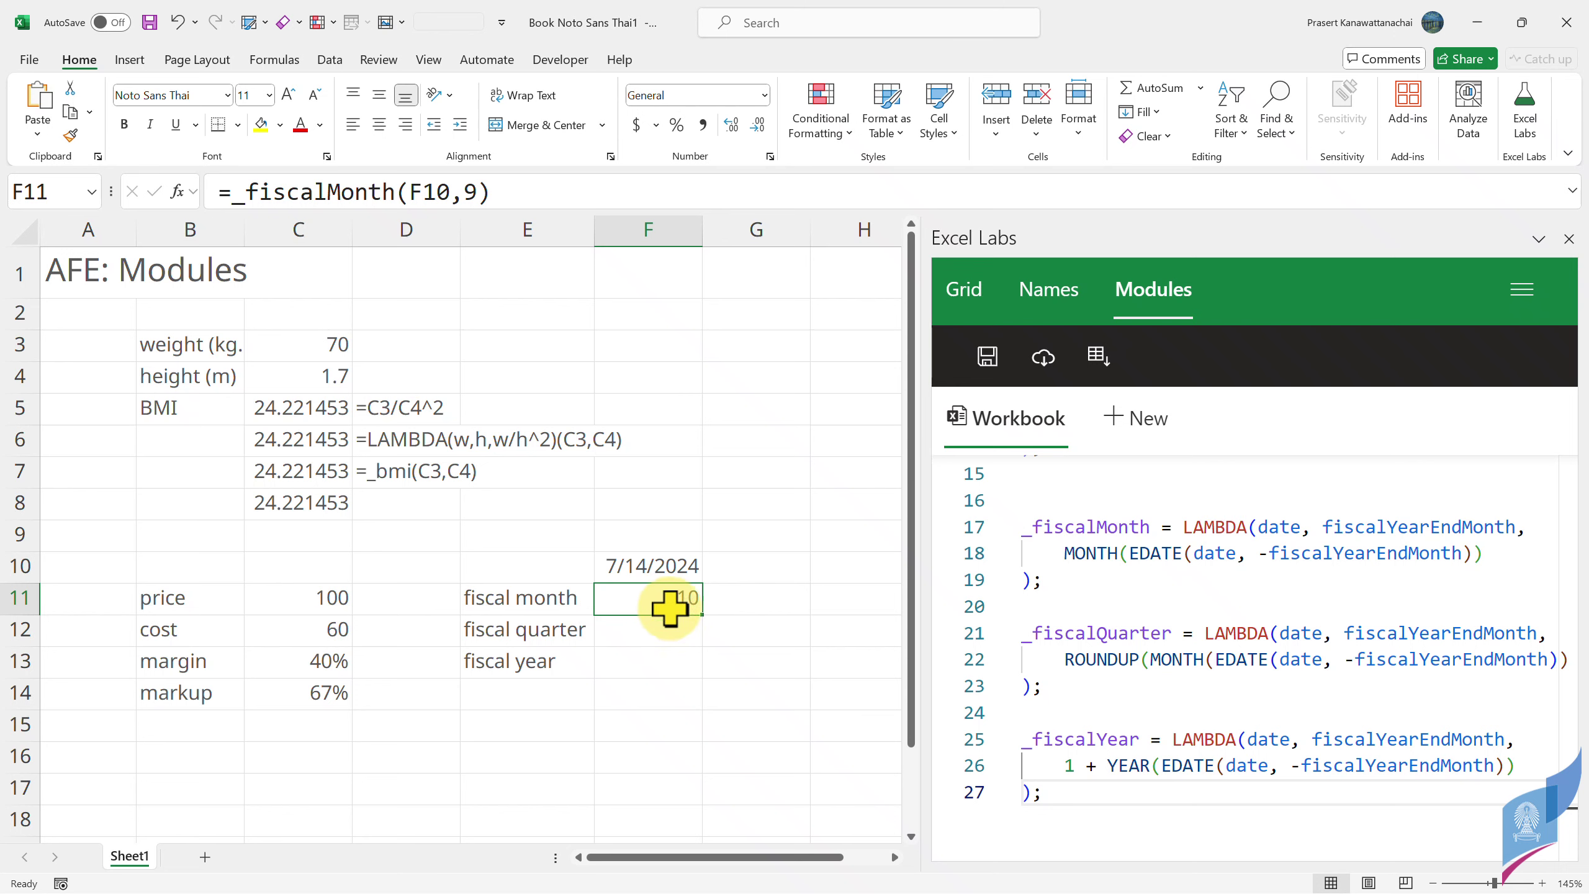
left_click(662, 632)
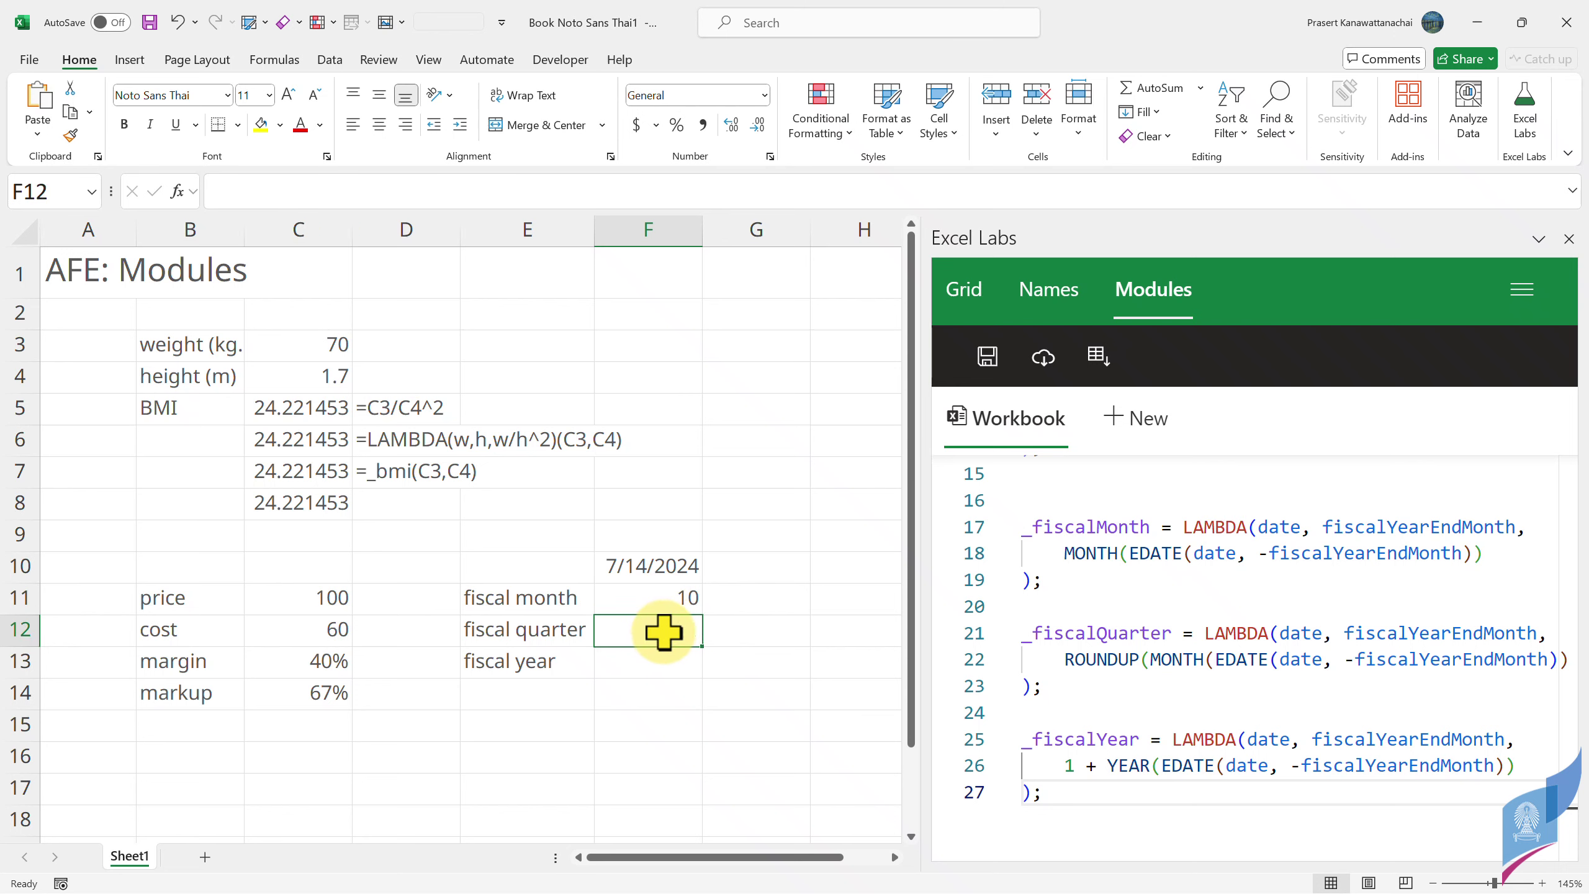
- Enter =_fiscalQuarter(F10,9) in F12, returning fiscal quarter 4
type("=_f")
key("BackSpace")
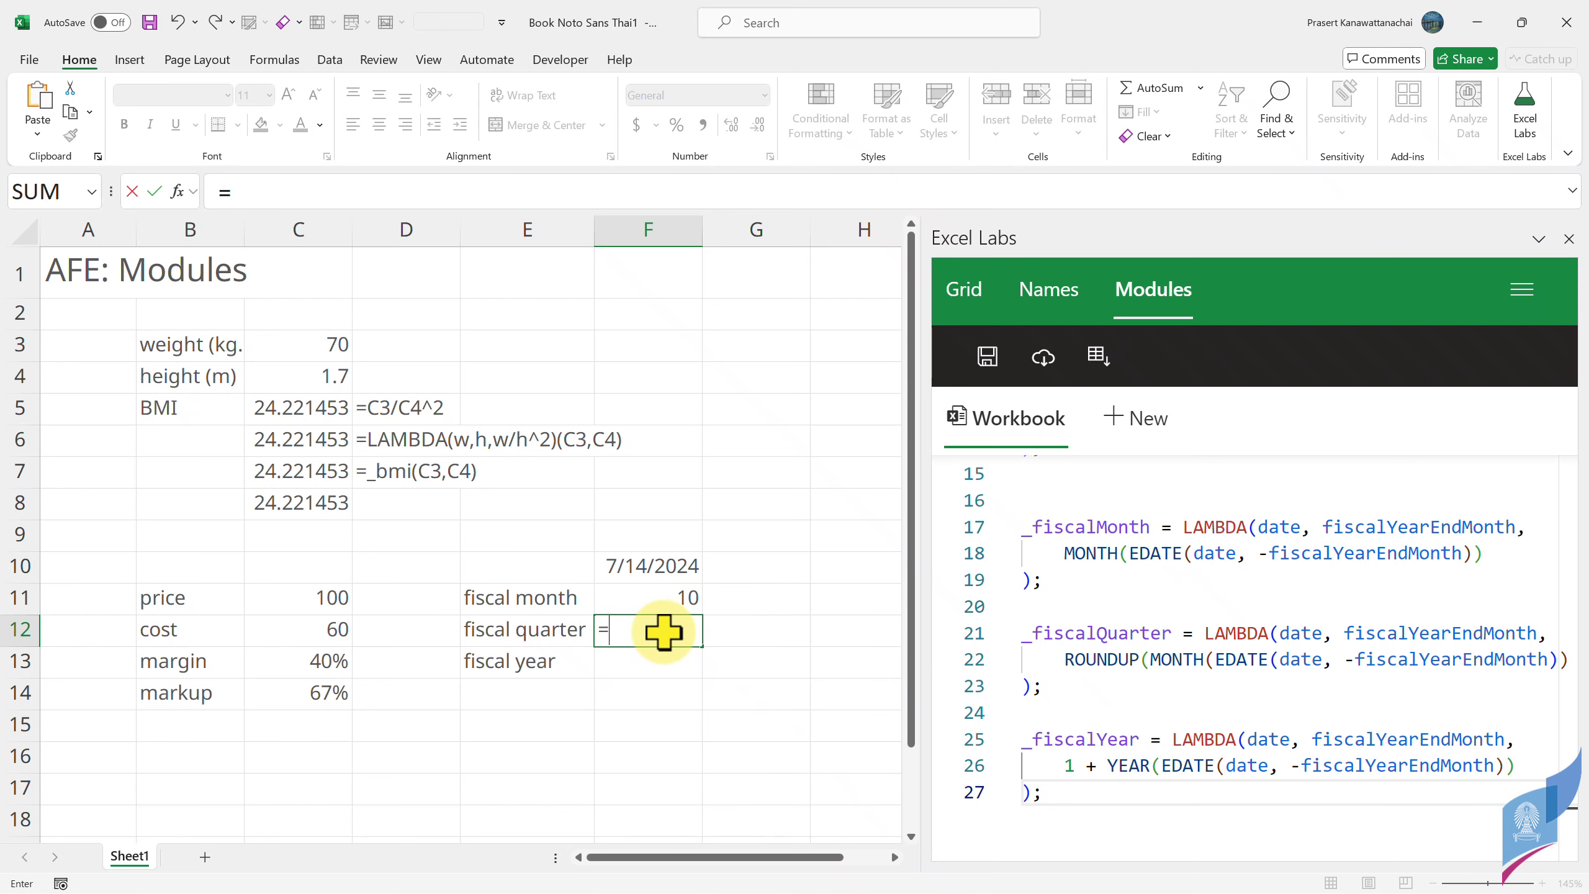
type("_fi")
key("Down")
key("Tab")
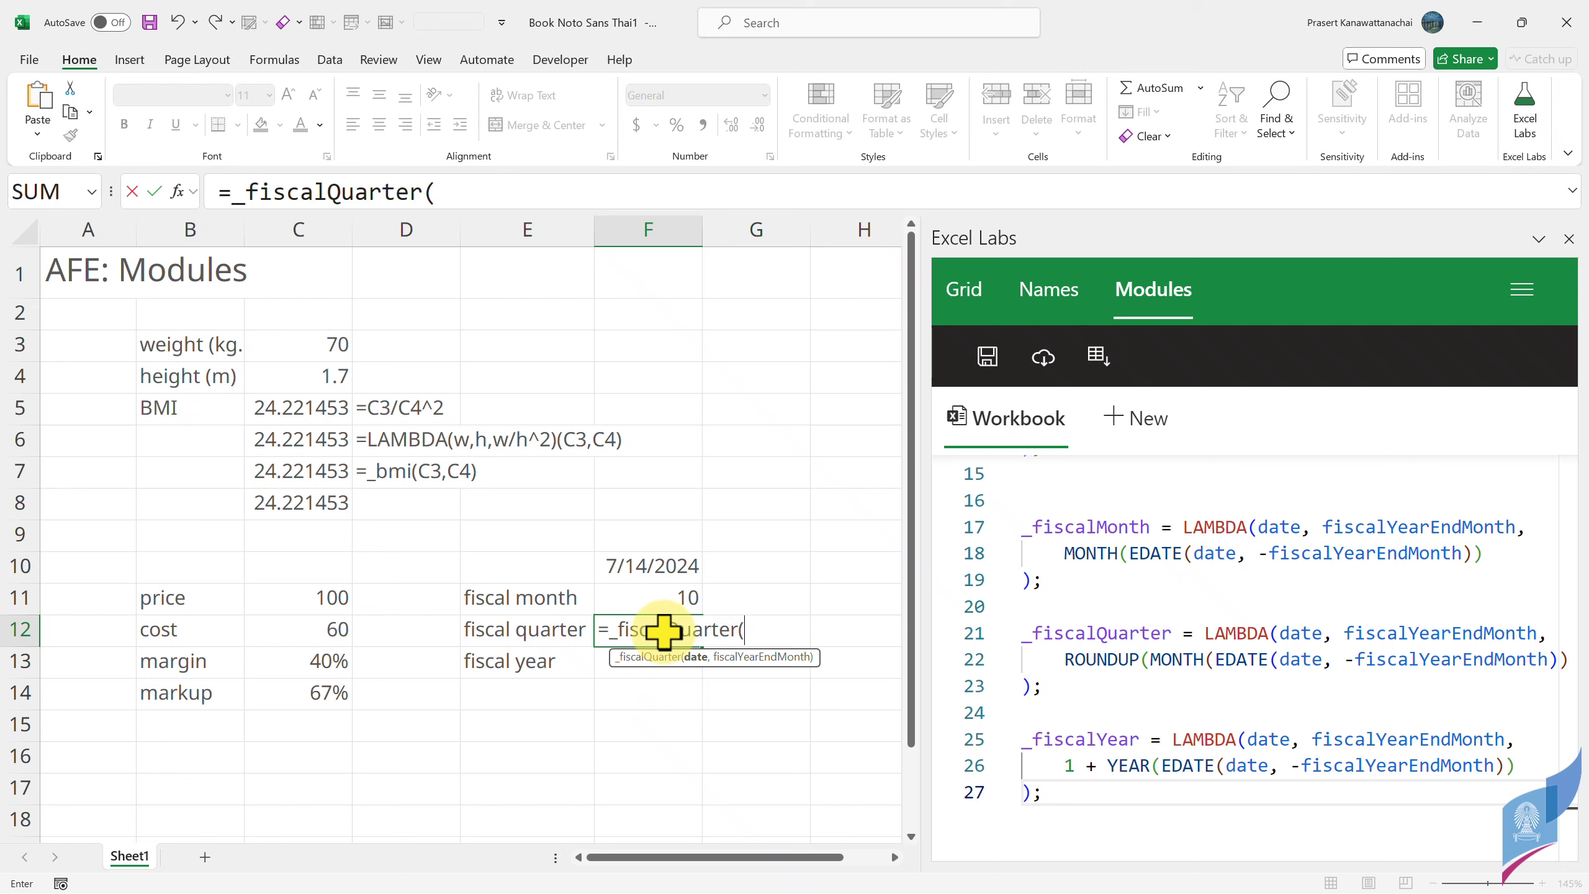
left_click(668, 579)
type(",9")
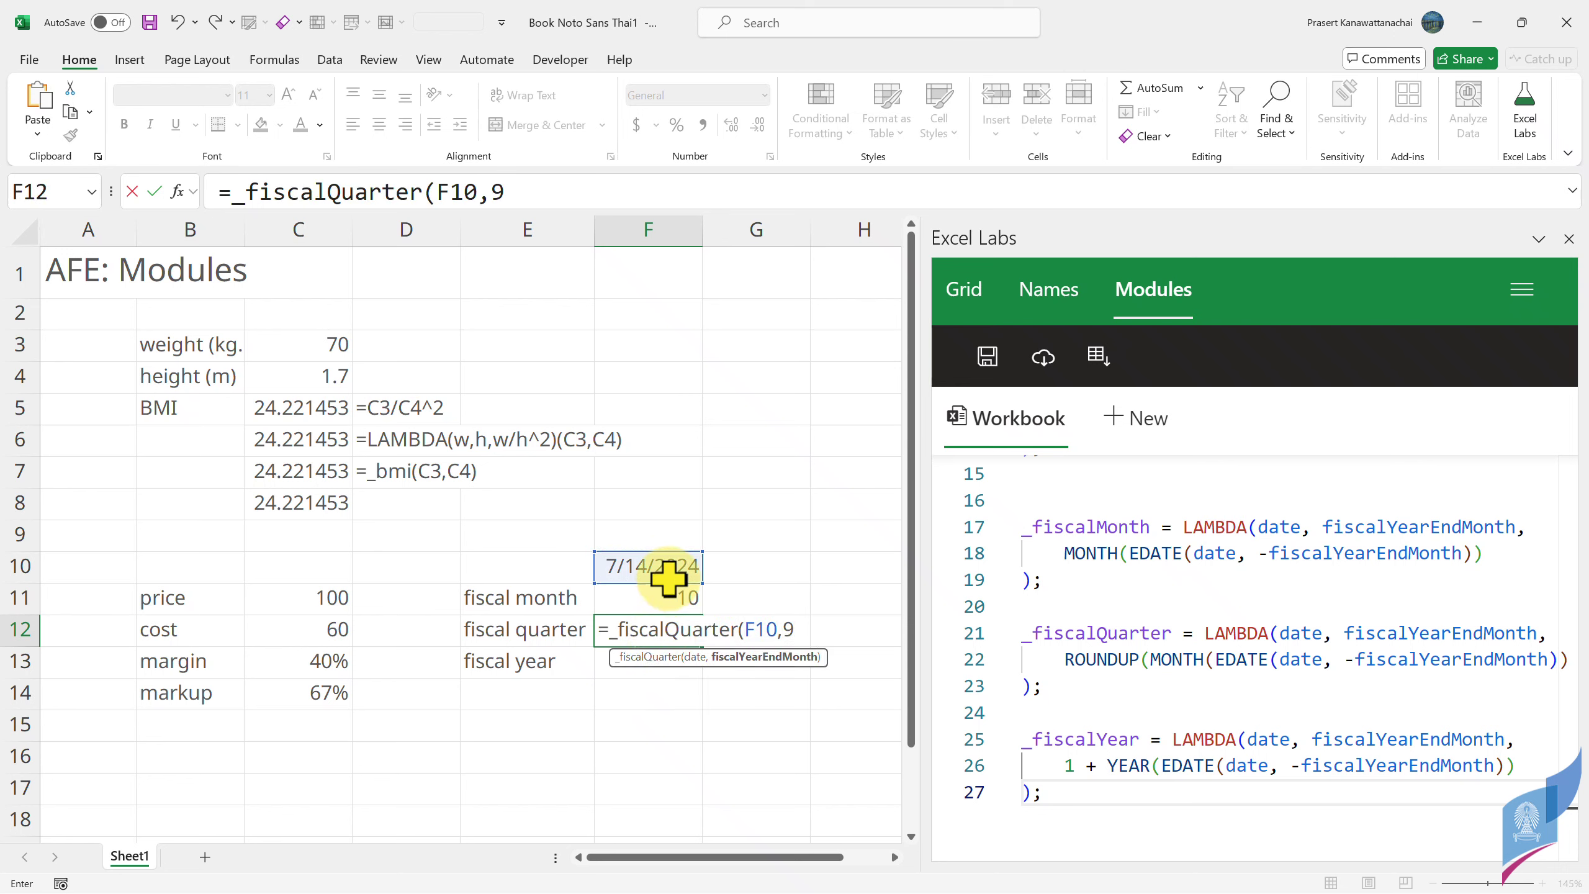
type(")")
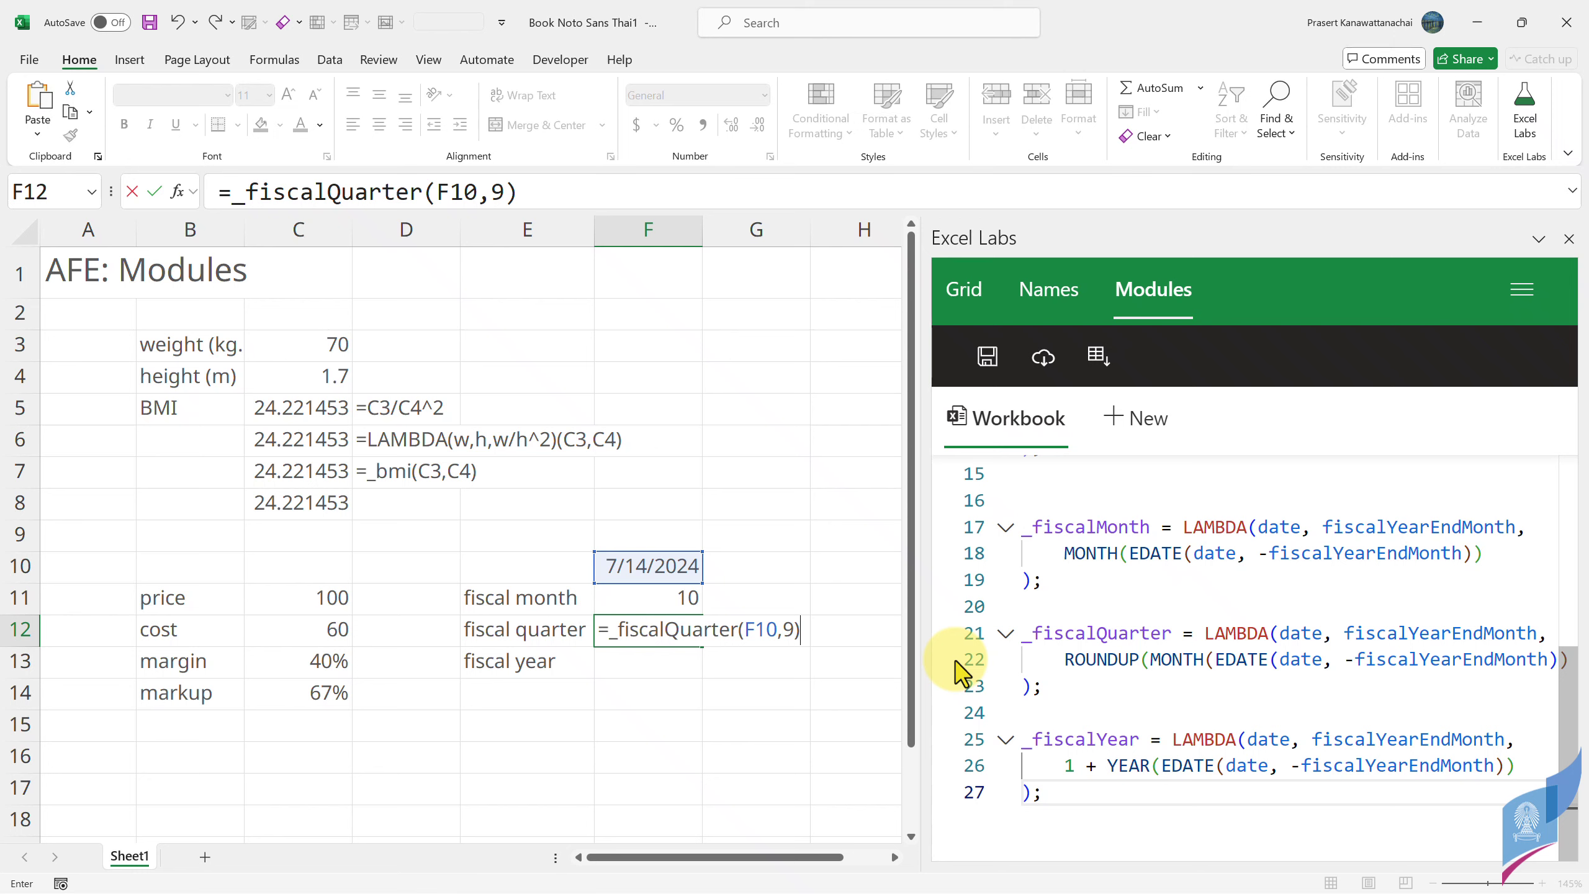
key("Return")
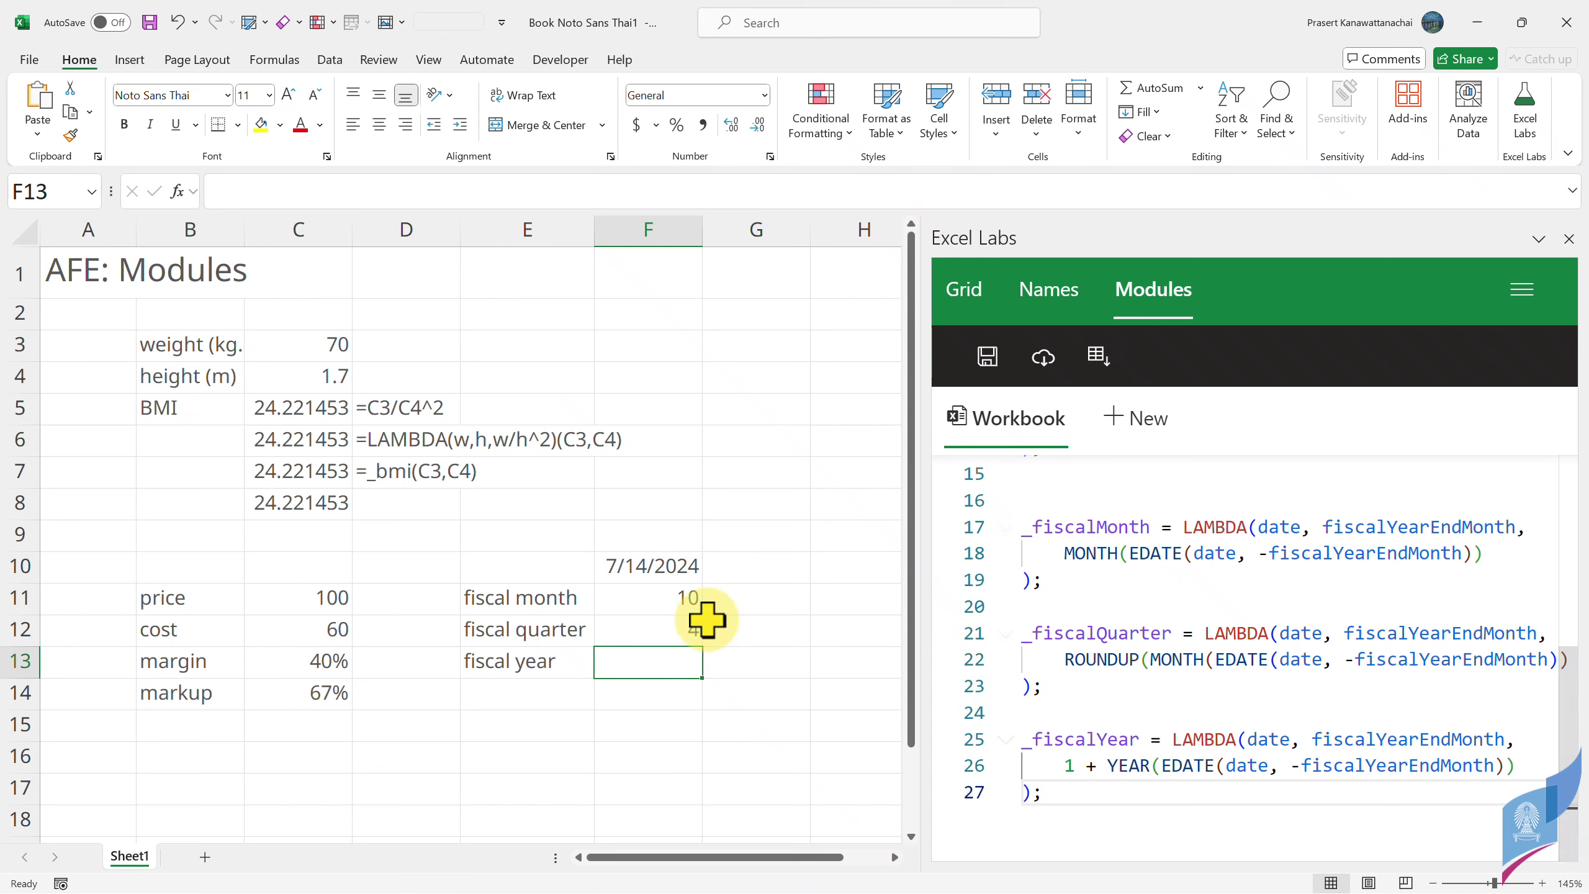
left_click(633, 565)
left_click(627, 630)
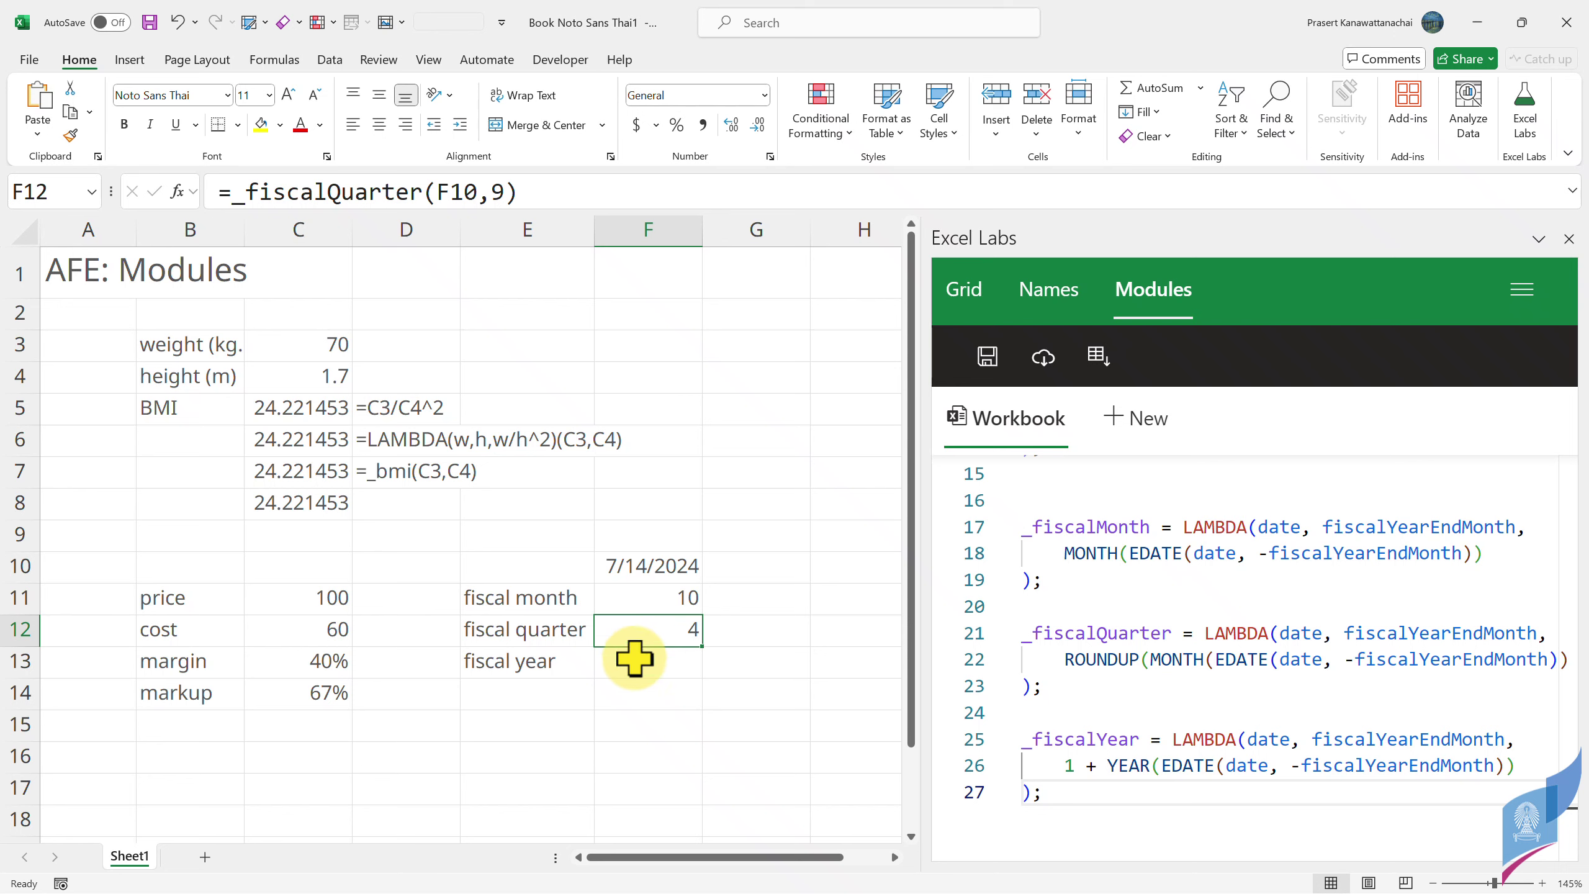
- Enter =_fiscalYear(F10,9) in F13, returning fiscal year 2024
left_click(631, 660)
type("=")
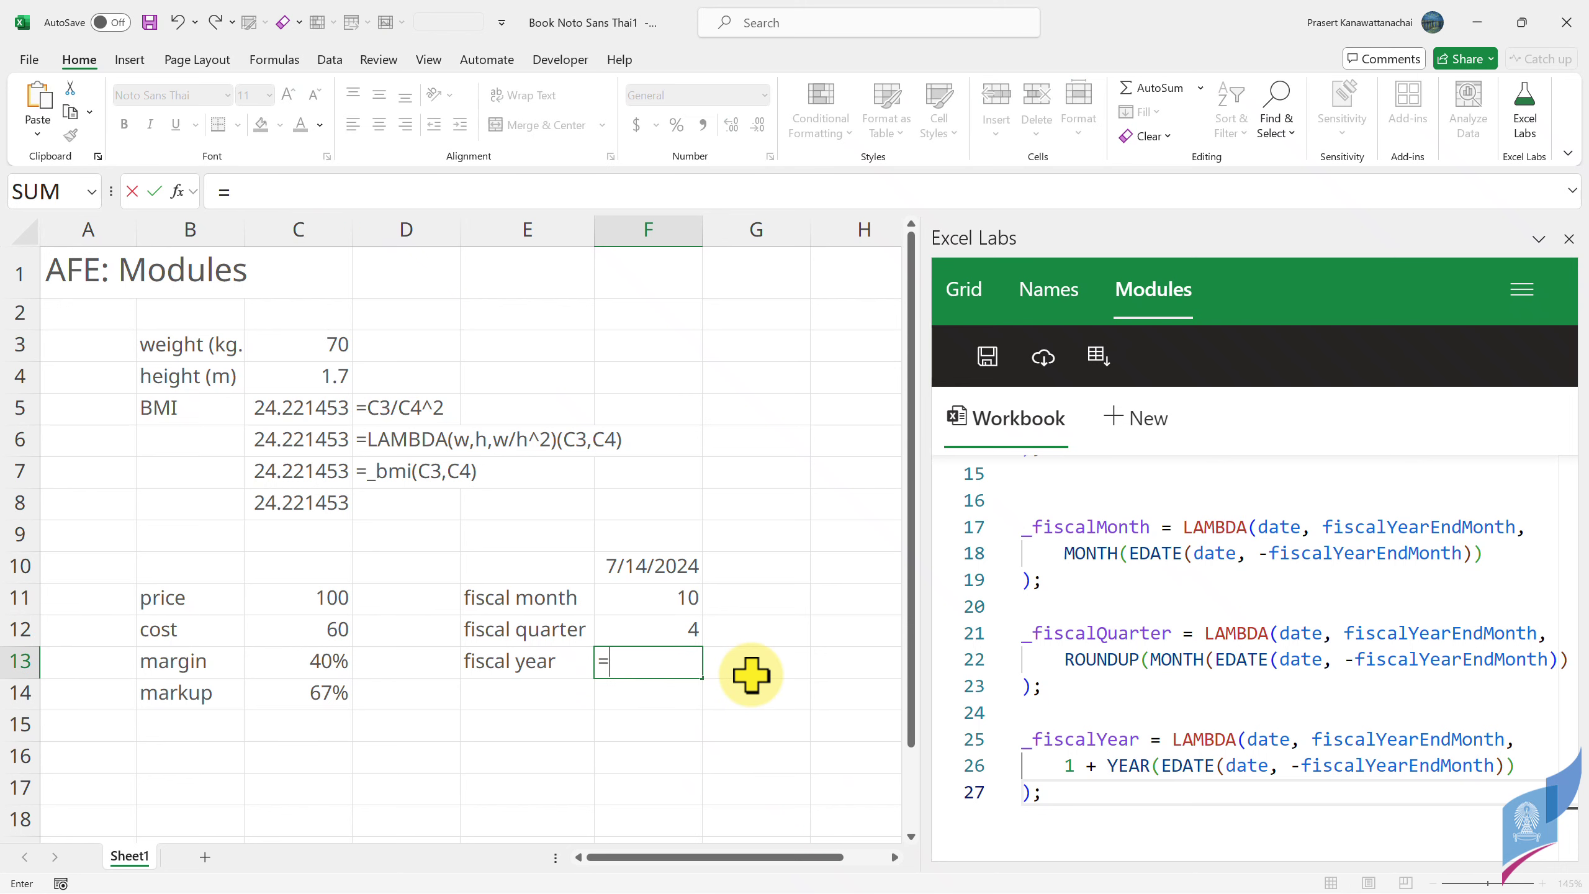
type("_")
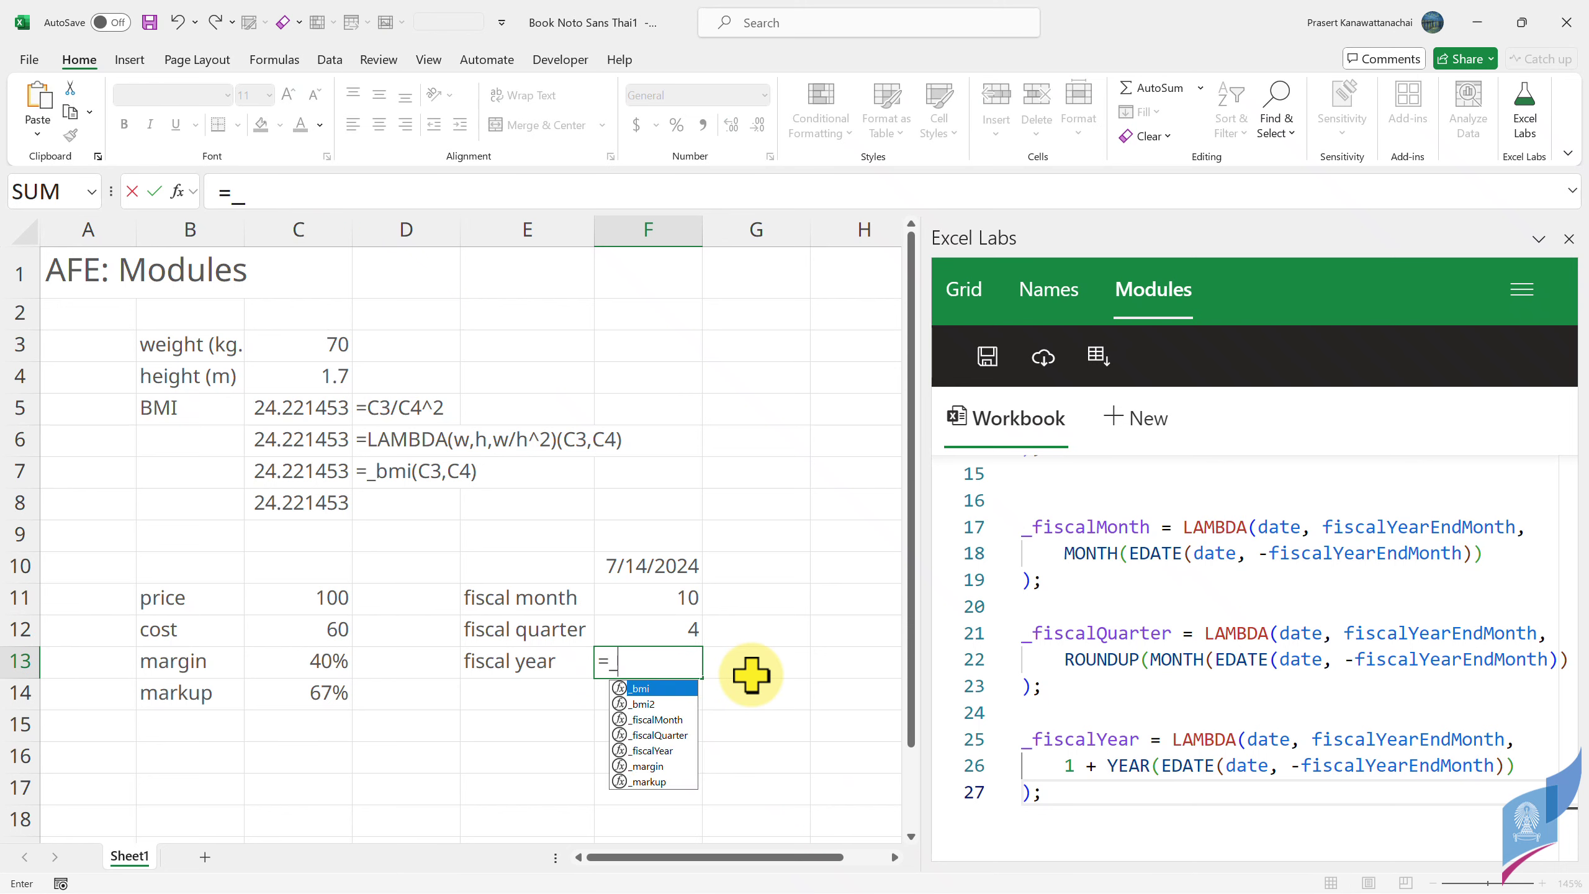
type("fis")
key("Down")
key("Down")
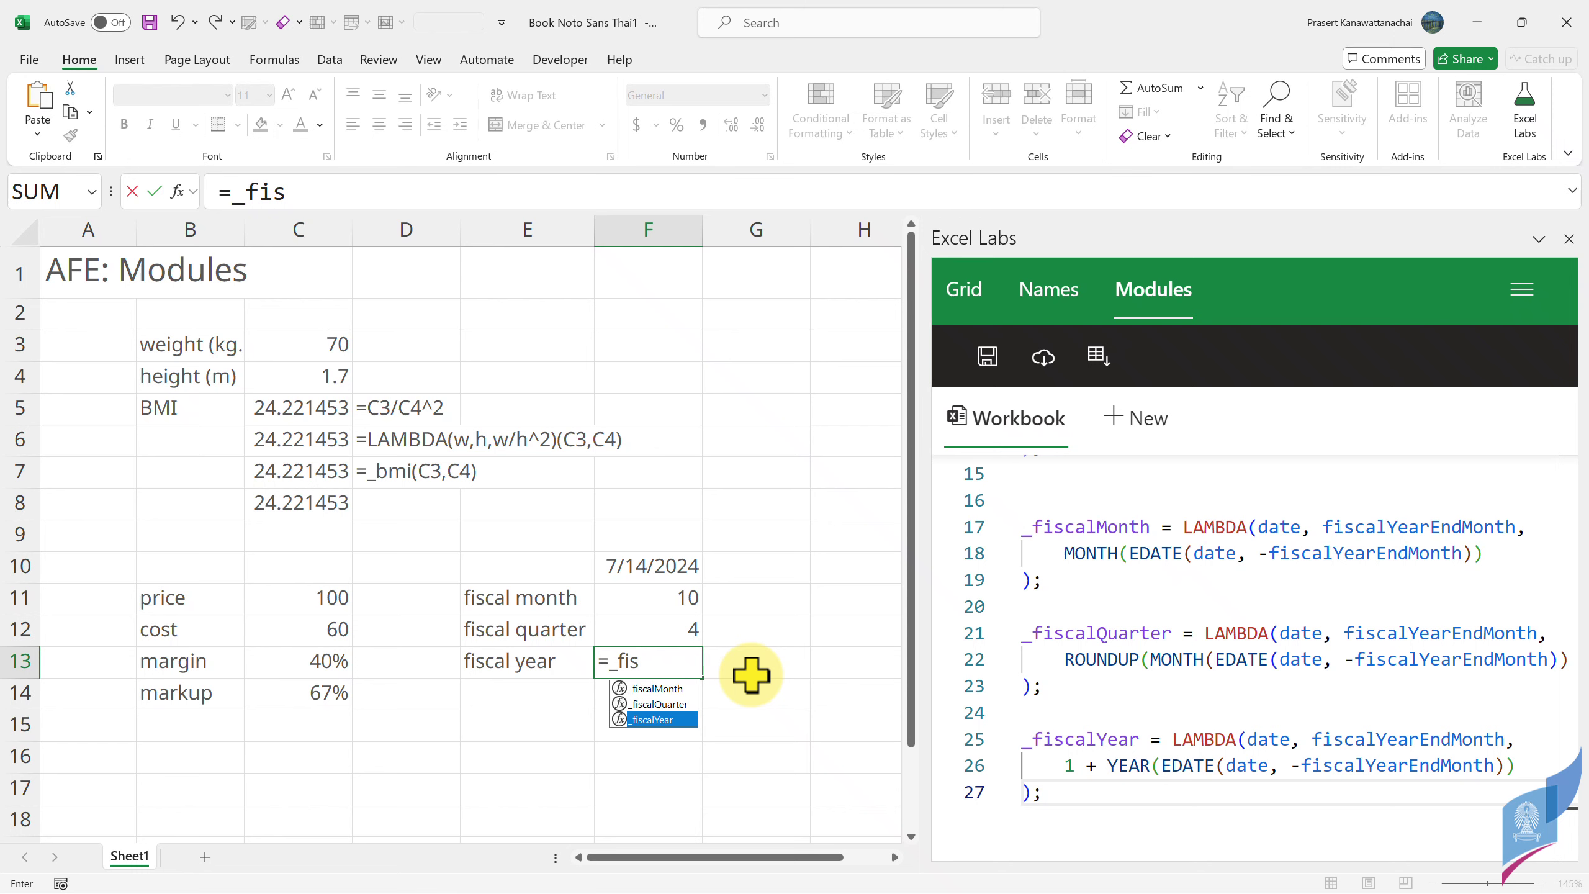
key("Tab")
left_click(656, 566)
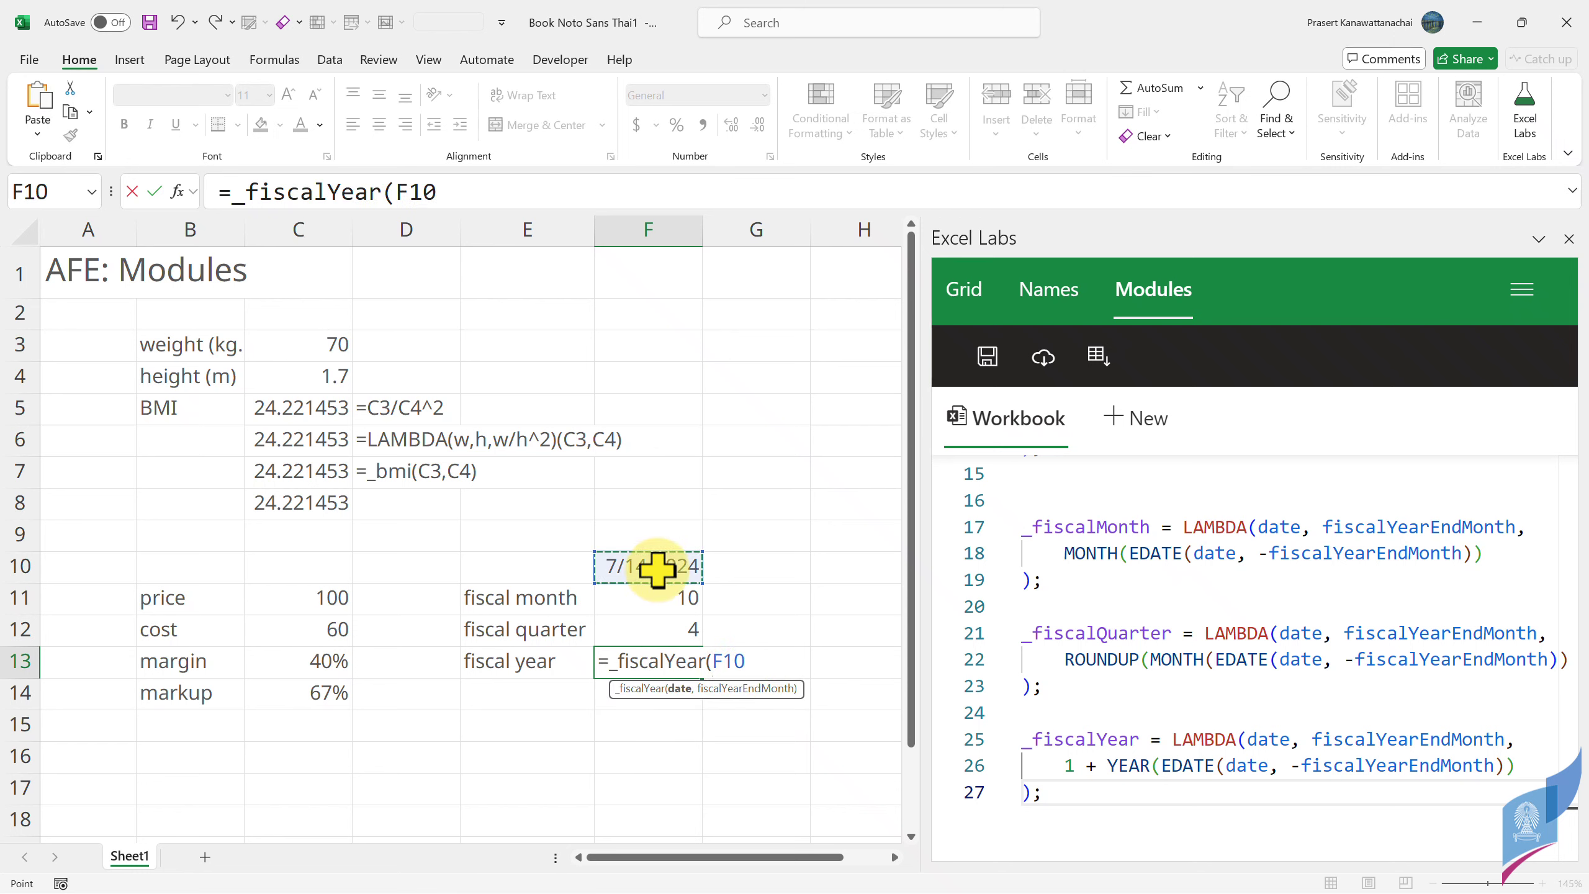
type(",9)")
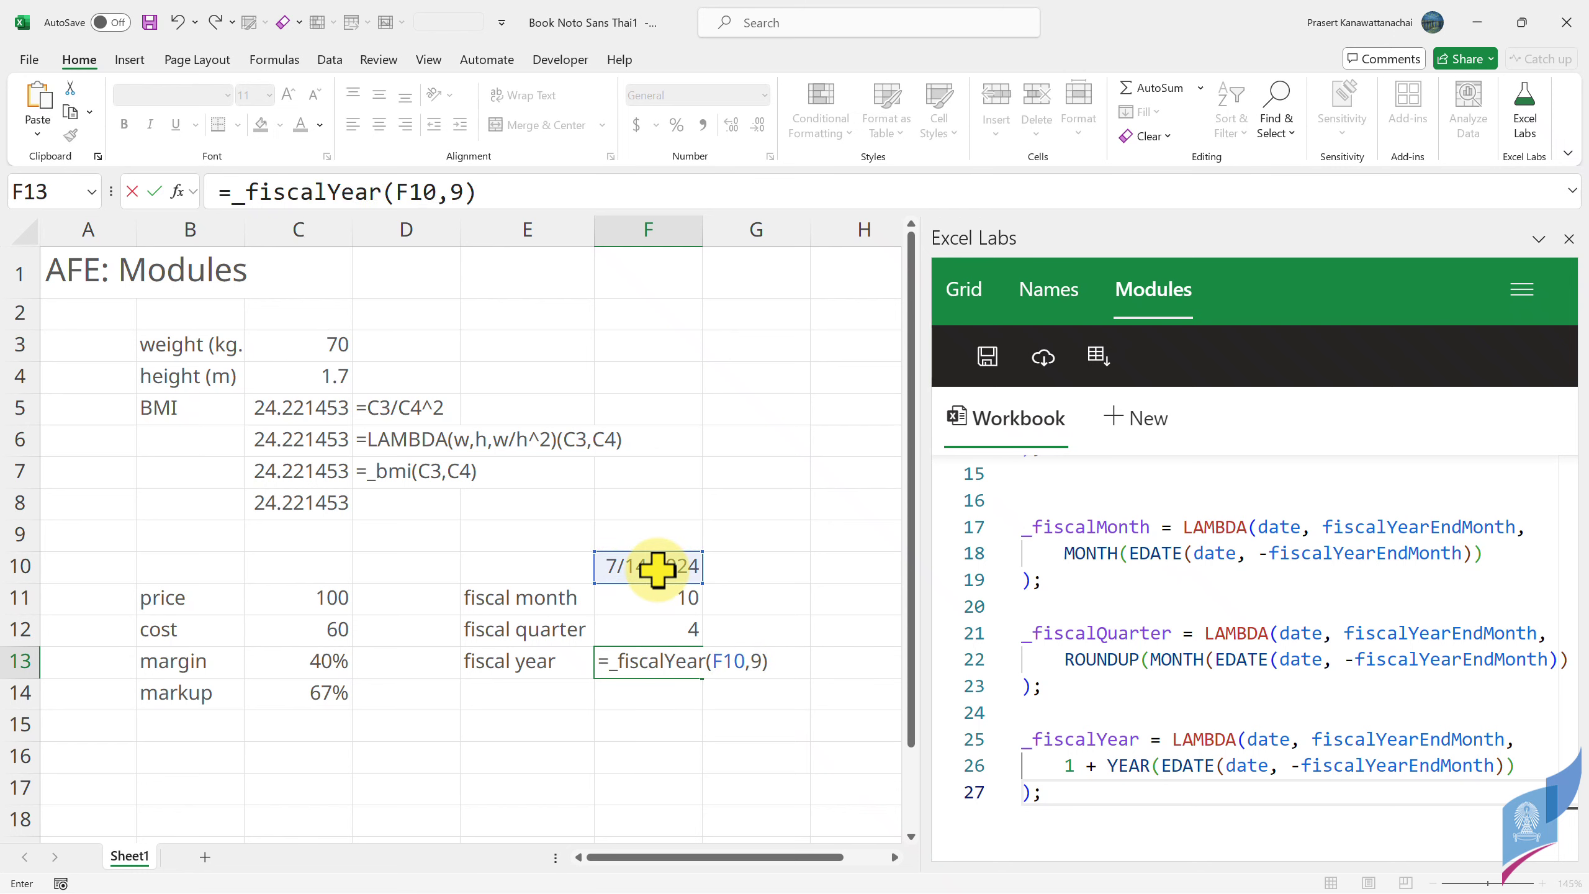
key("Return")
left_click(667, 660)
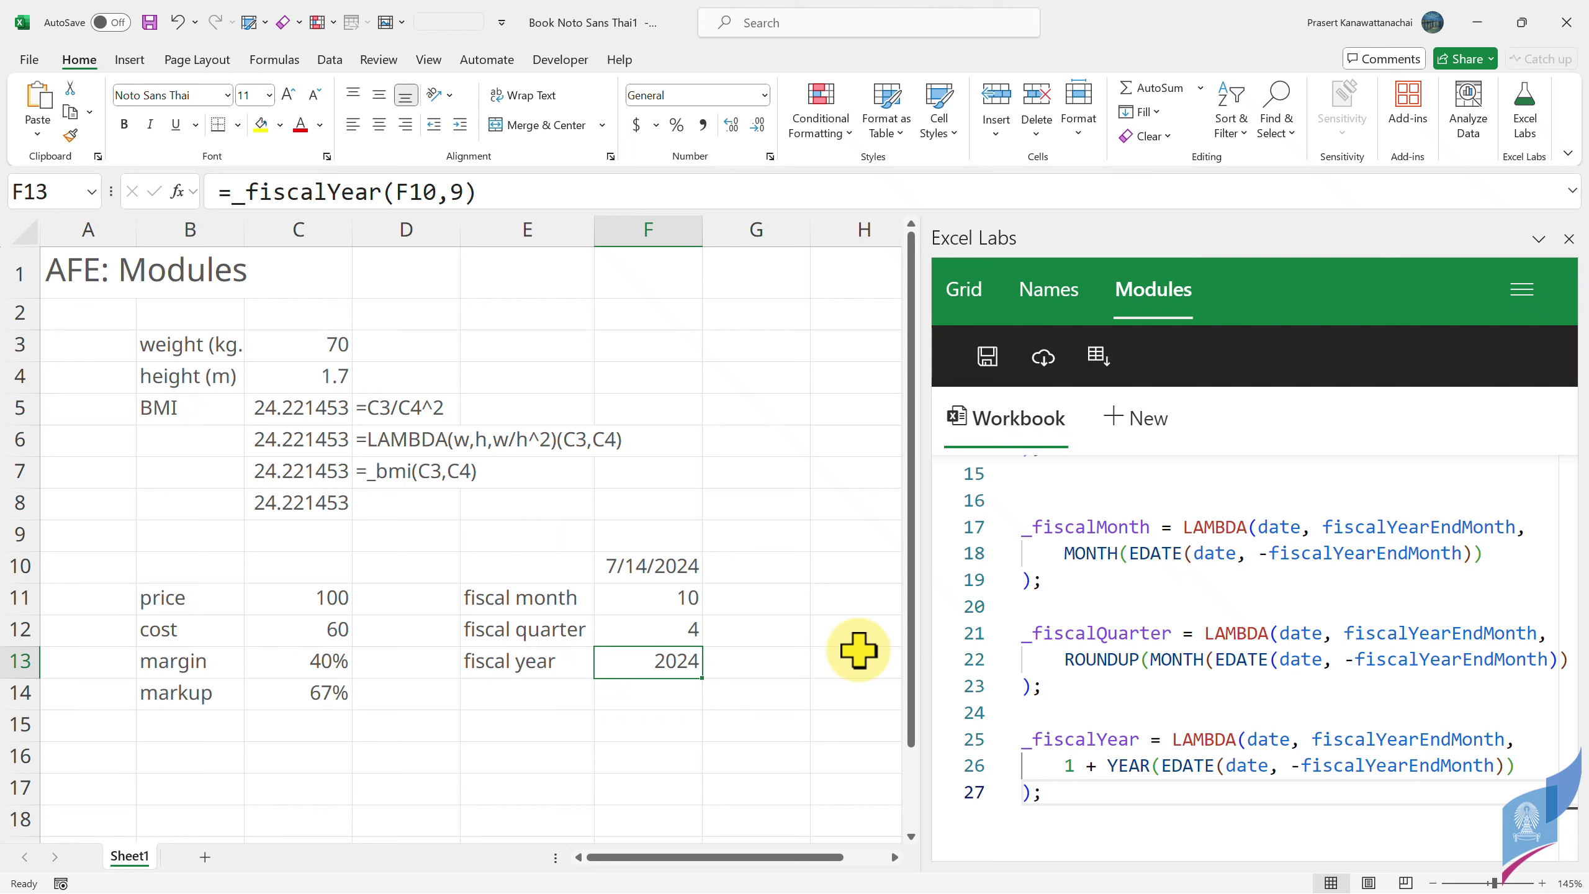
left_click(658, 566)
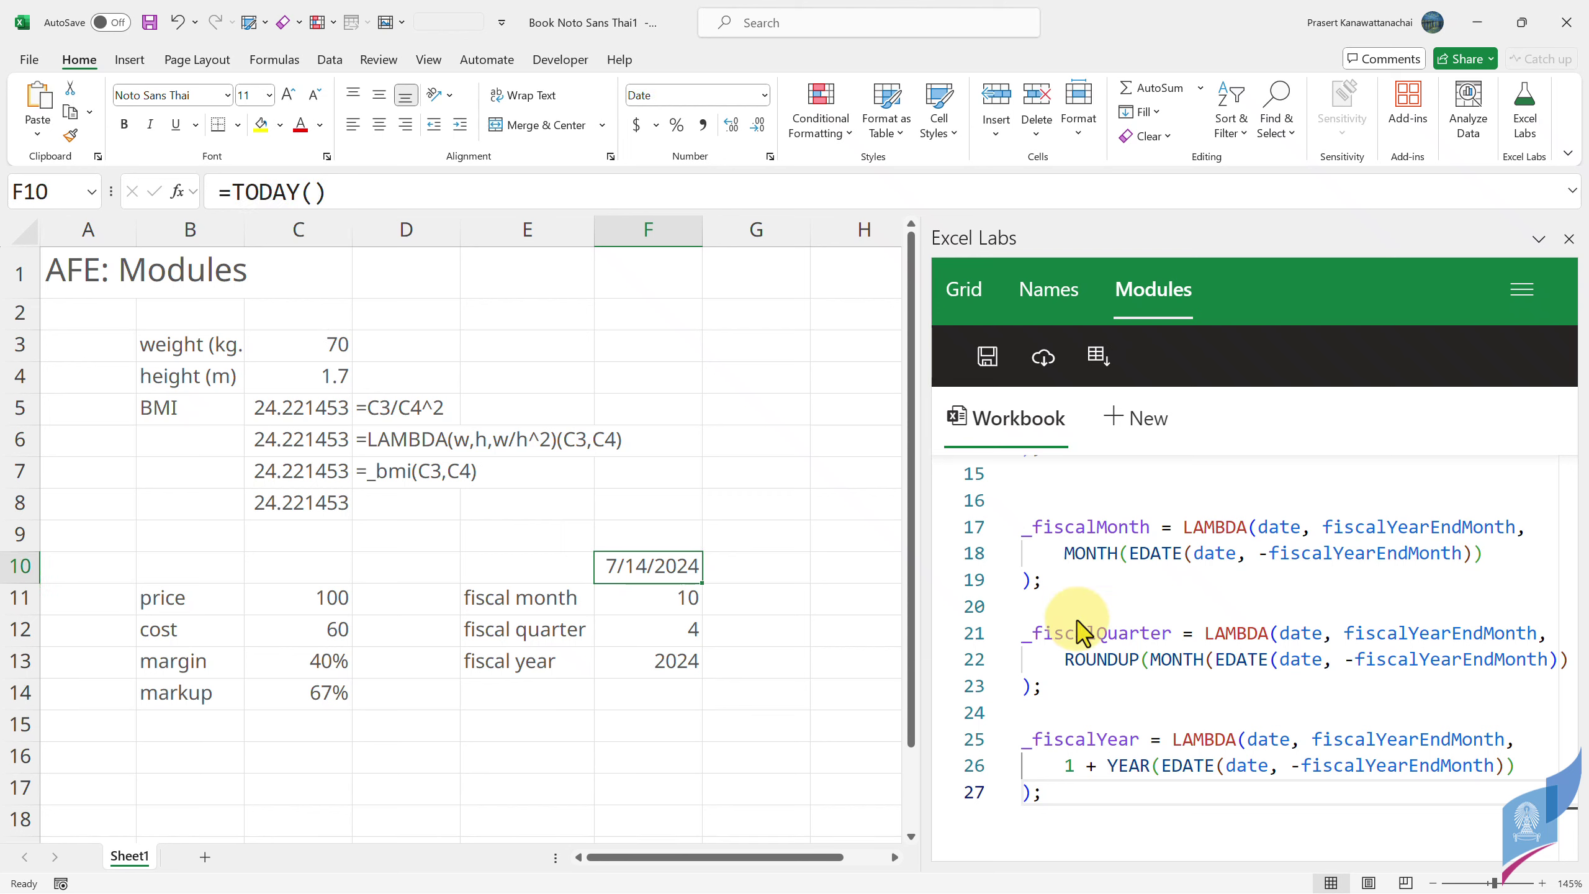
key("F2")
type("+400")
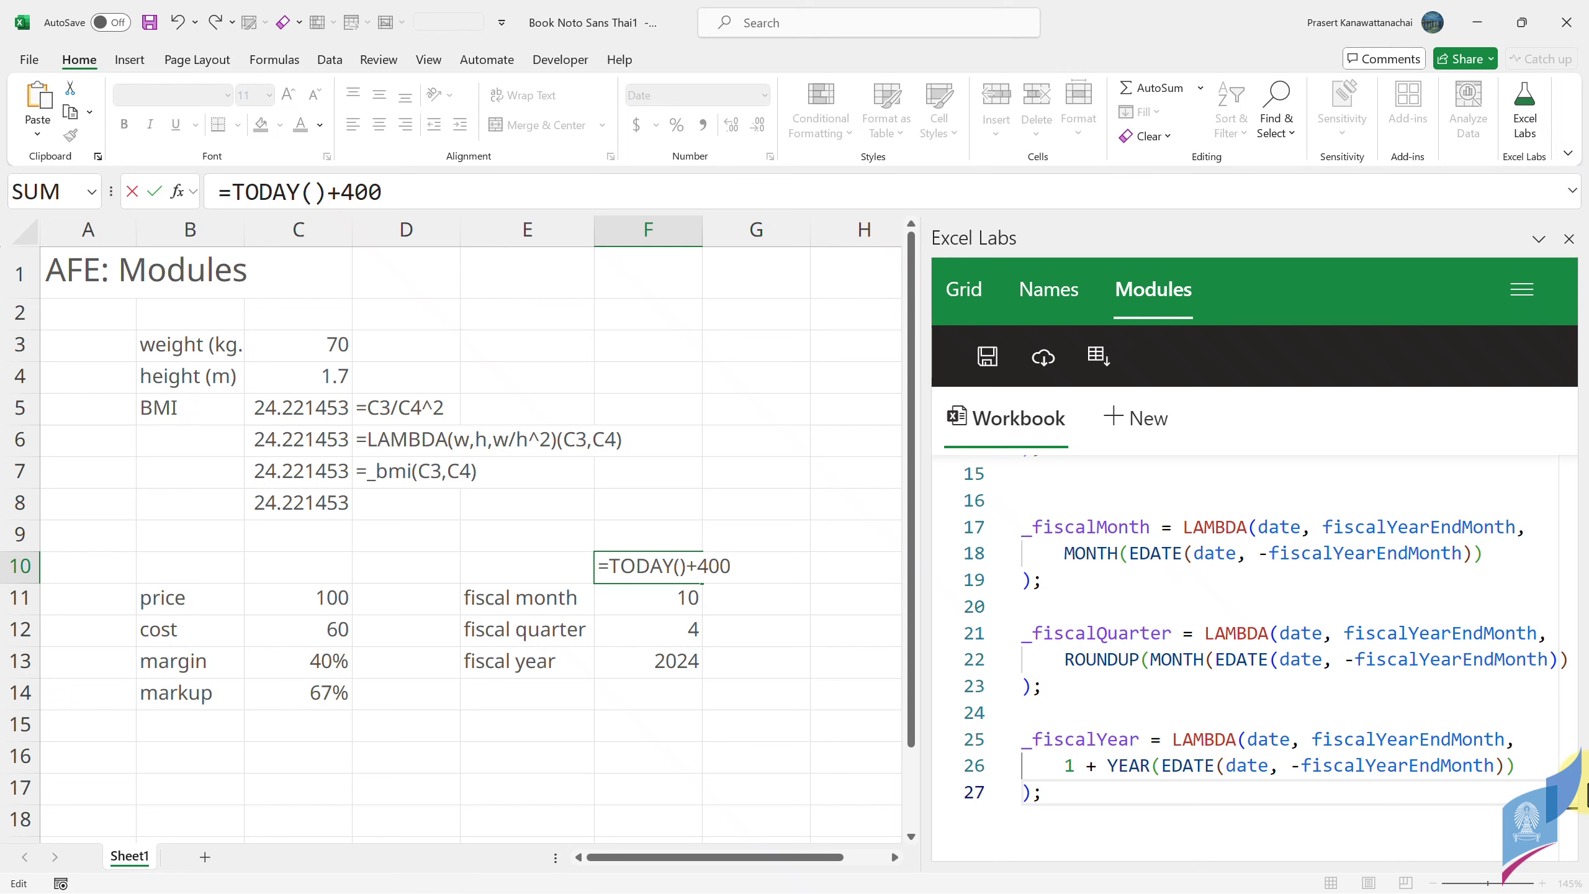
key("Return")
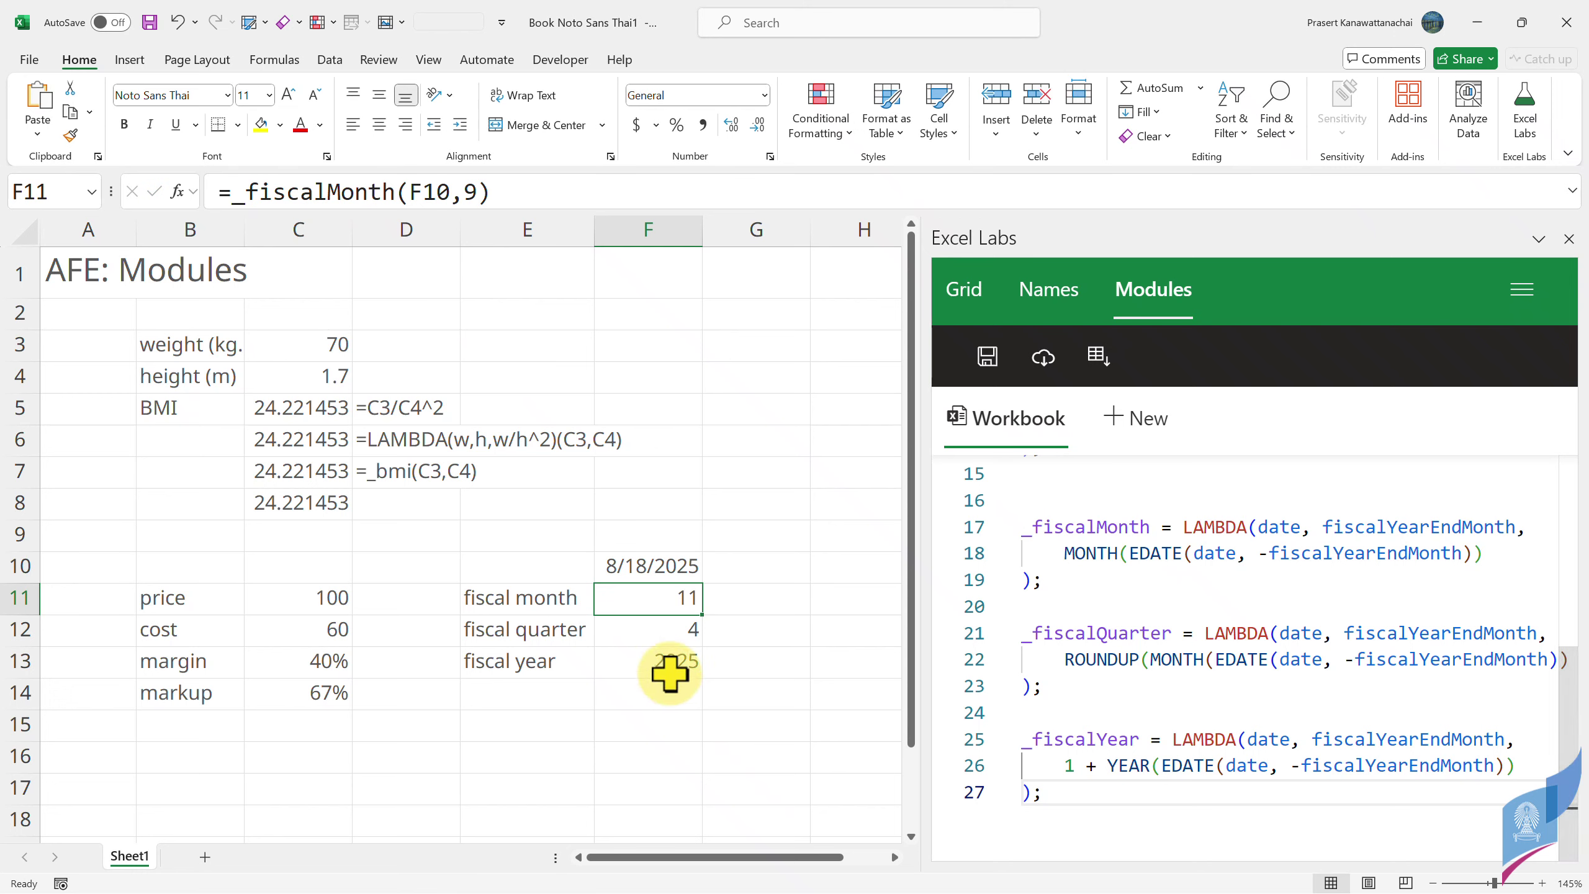
left_click(670, 665)
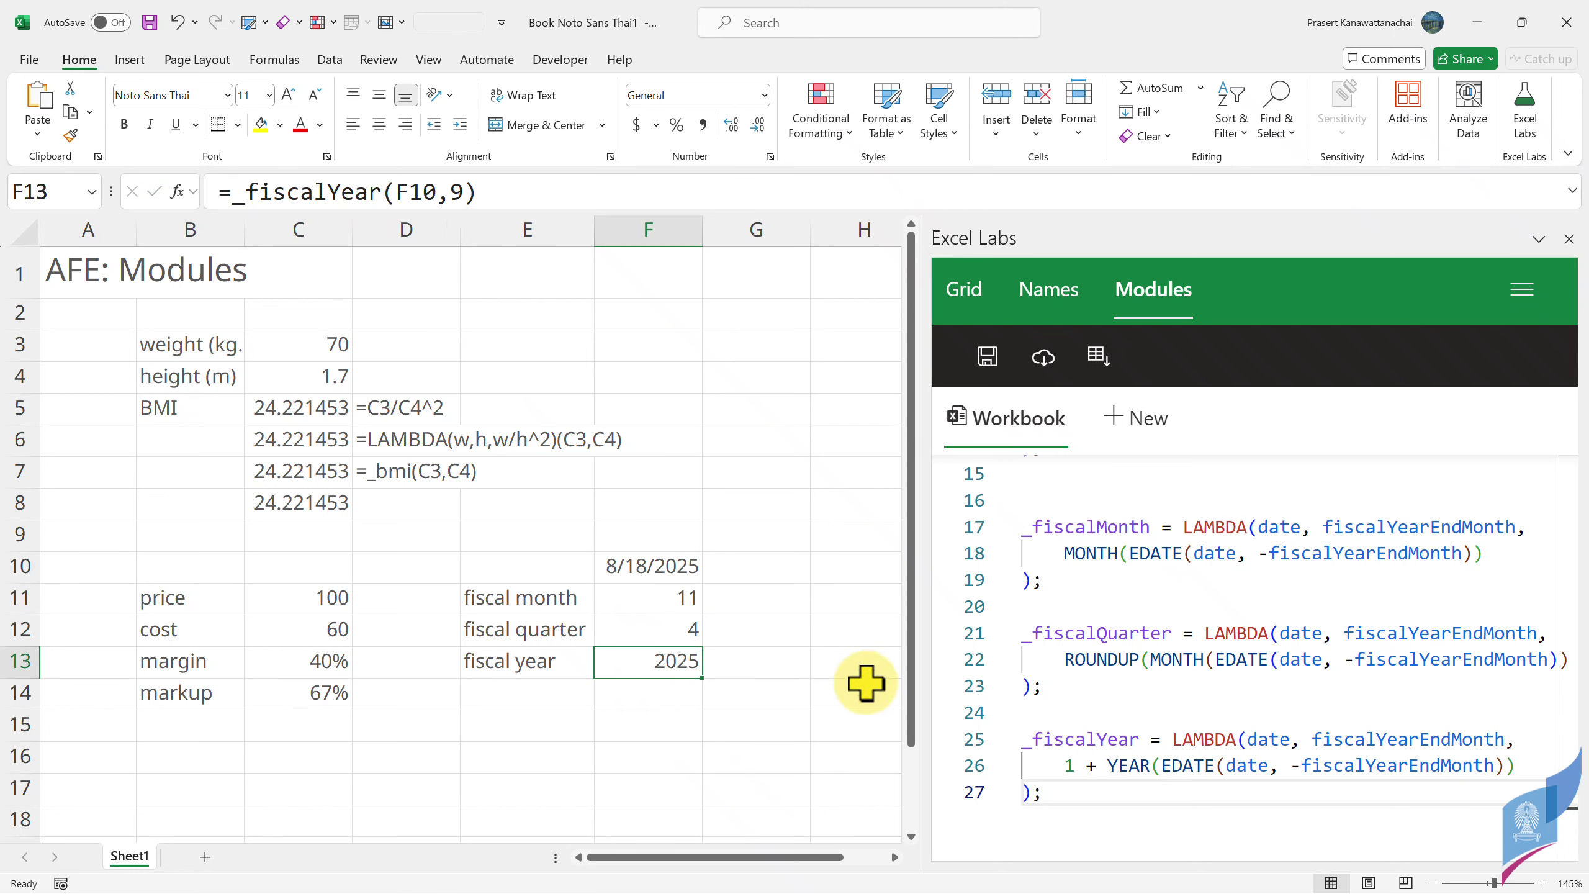
left_click(678, 602)
left_click(673, 633)
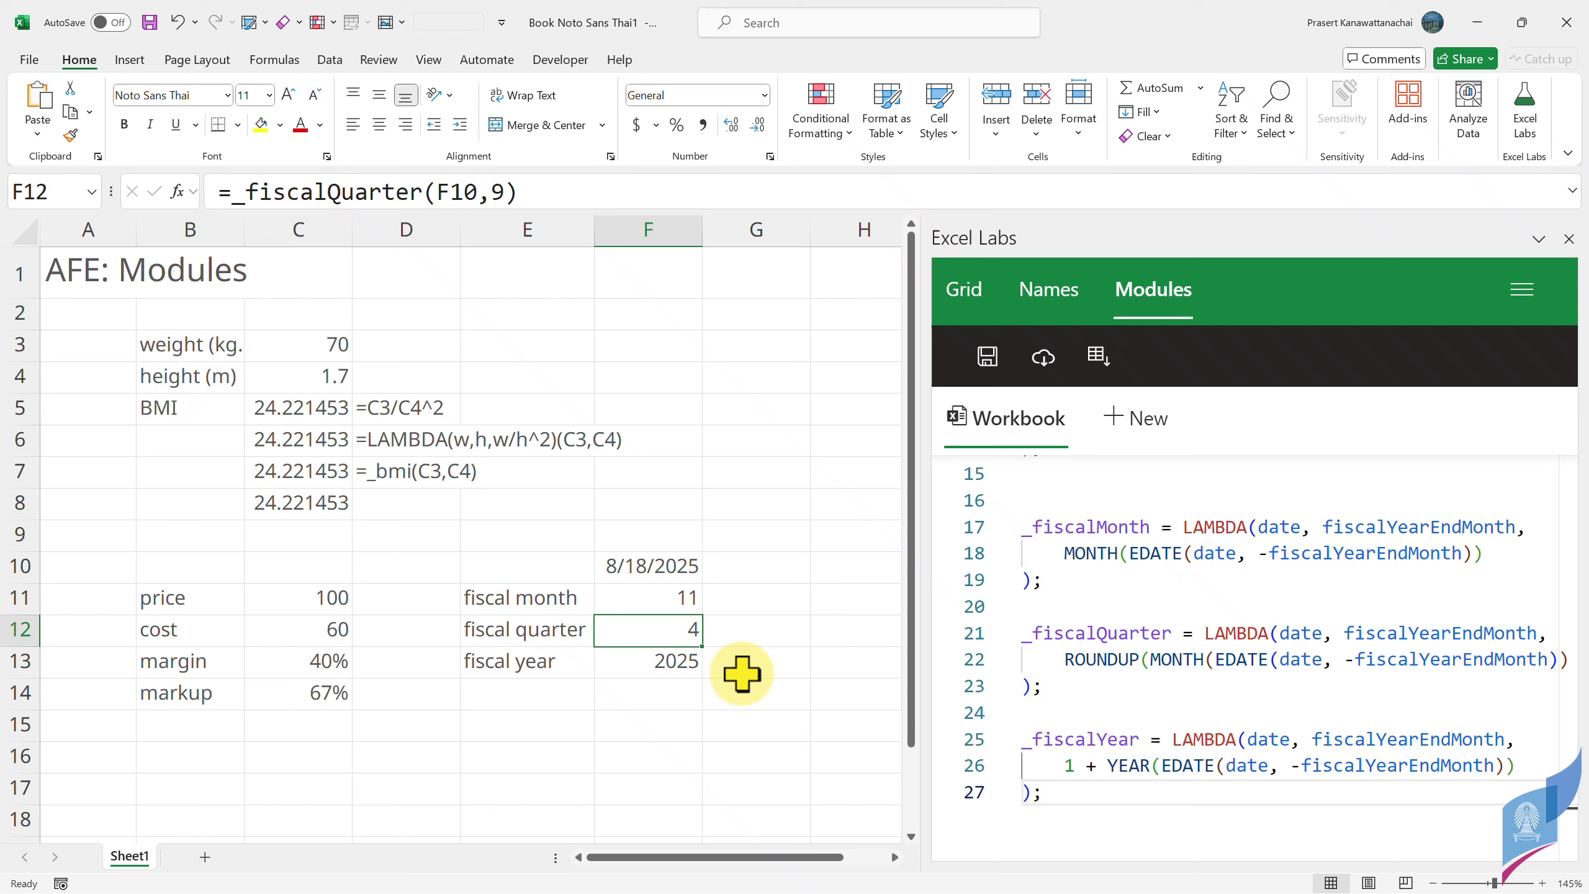
left_click(647, 566)
key("F2")
key("BackSpace")
key("BackSpace")
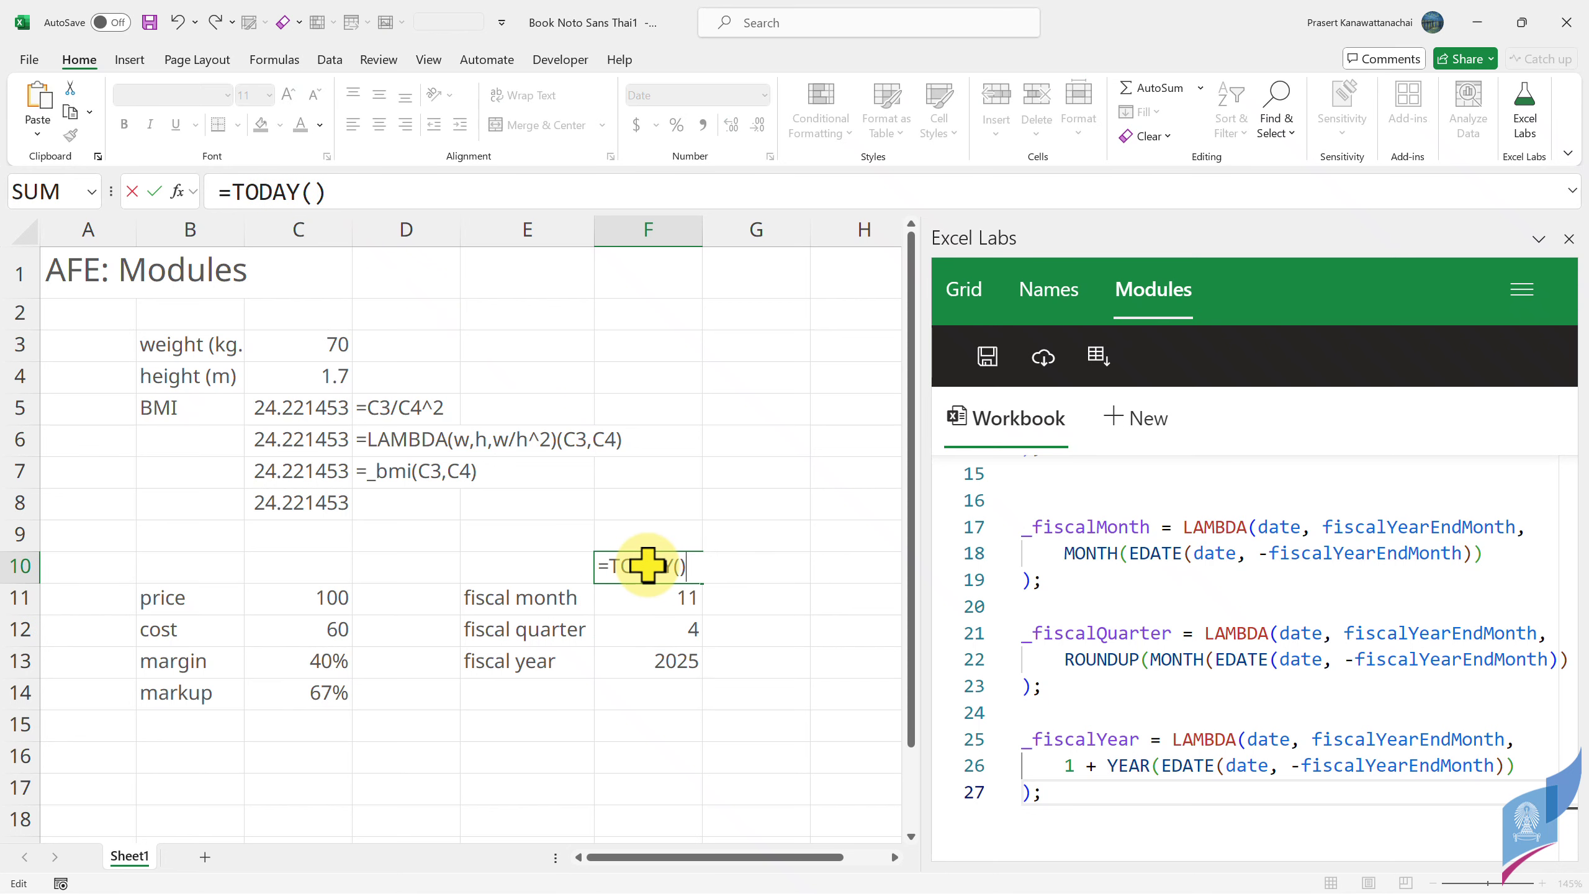
key("Return")
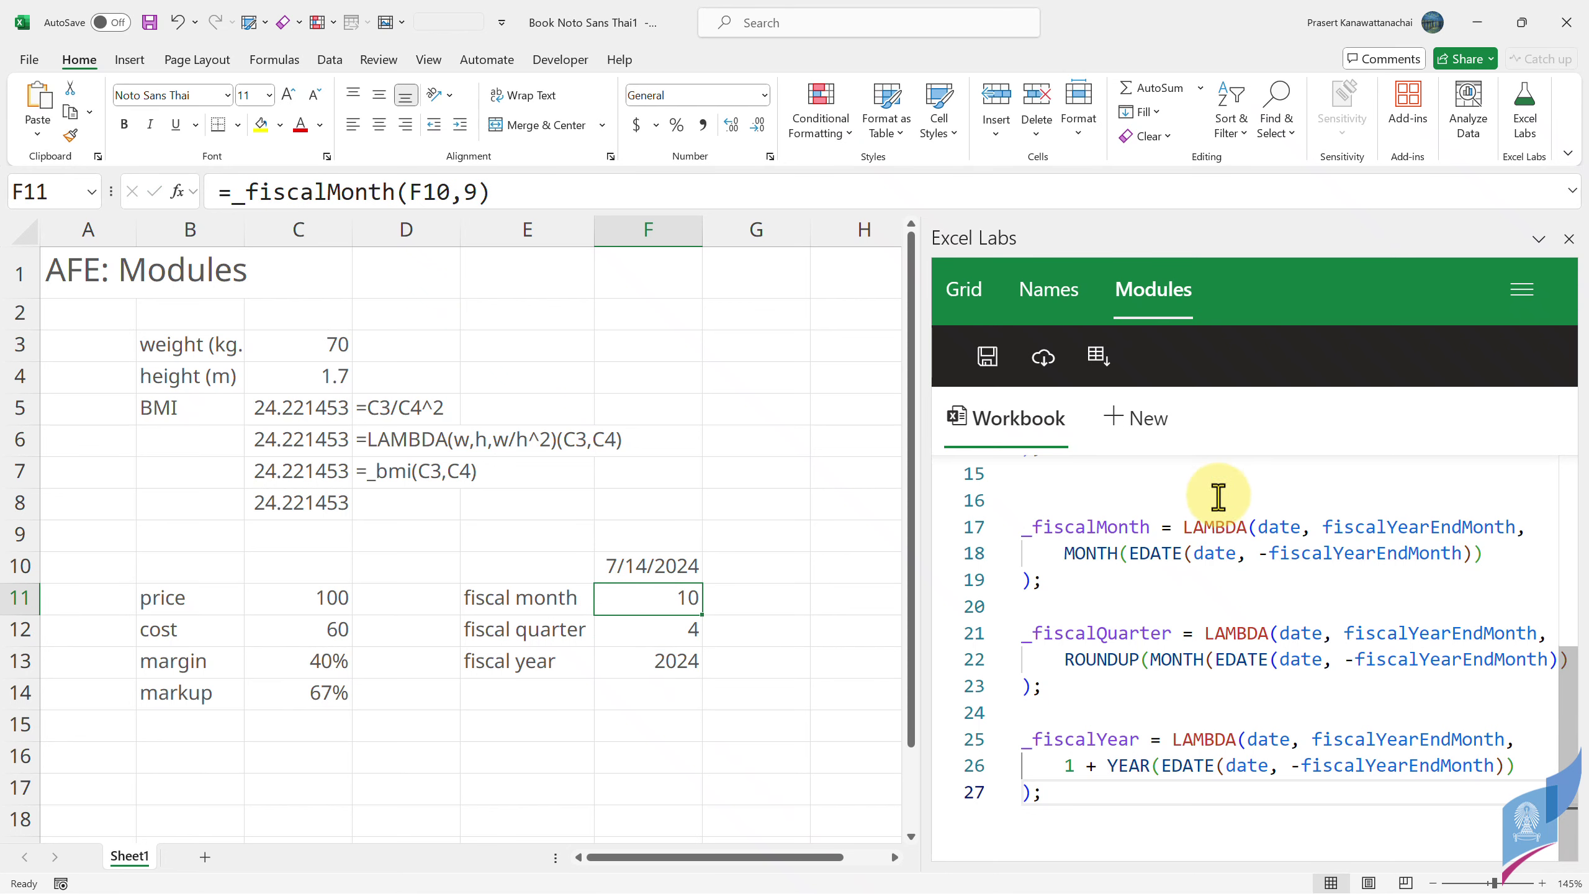
scroll(1216, 501, "up", 5)
- Cut the _bmi2 definition and paste it below _margin in the module
left_click(1023, 567)
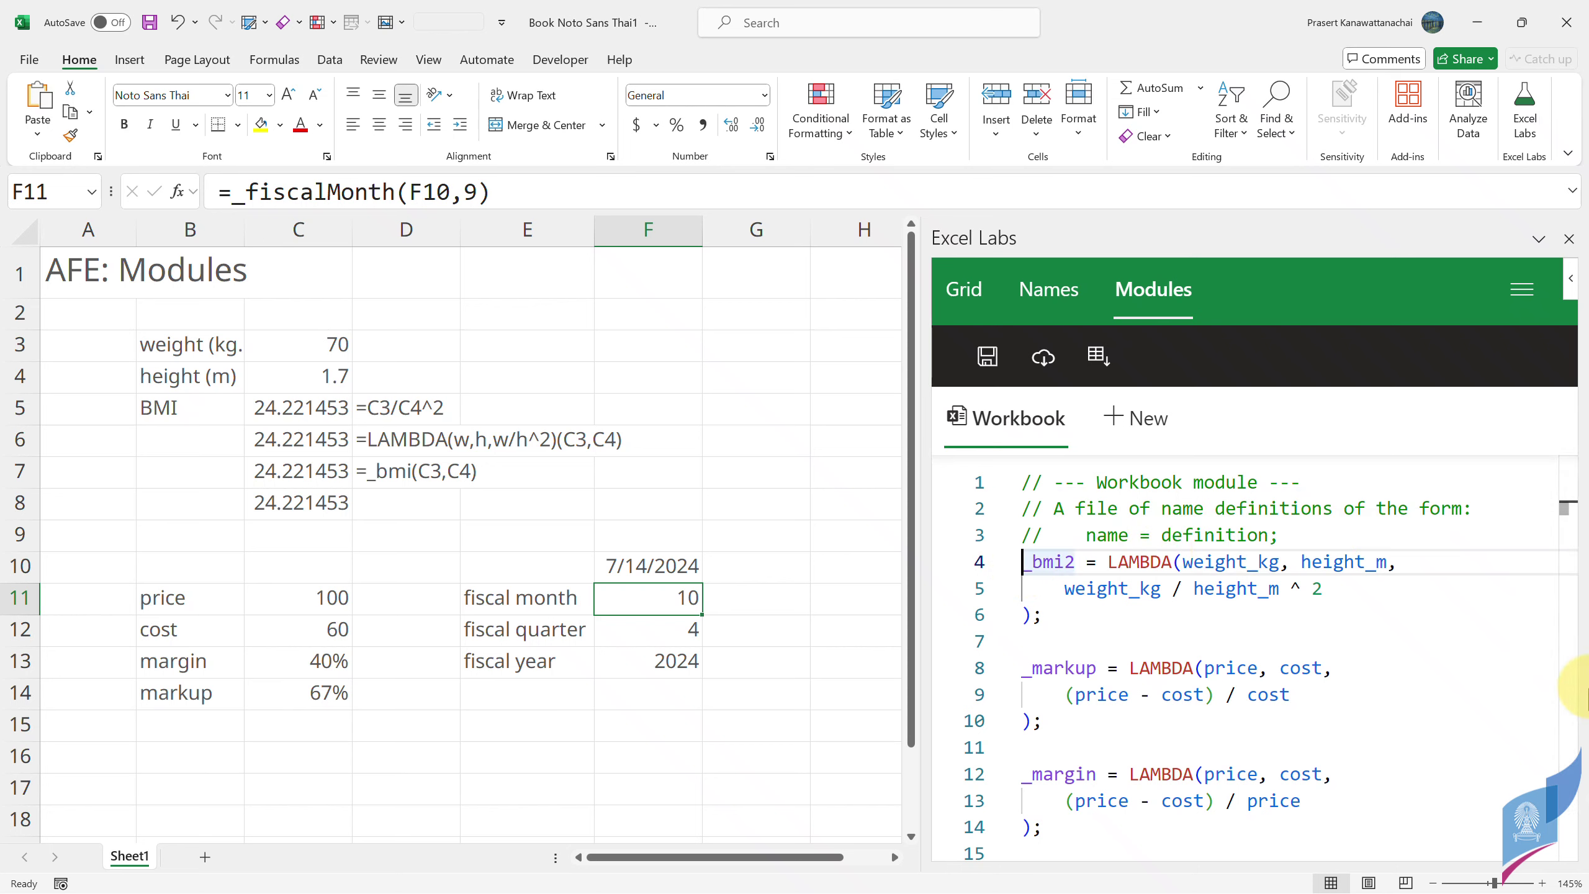
key("shift+Down")
key("shift+Down")
key("shift+Down")
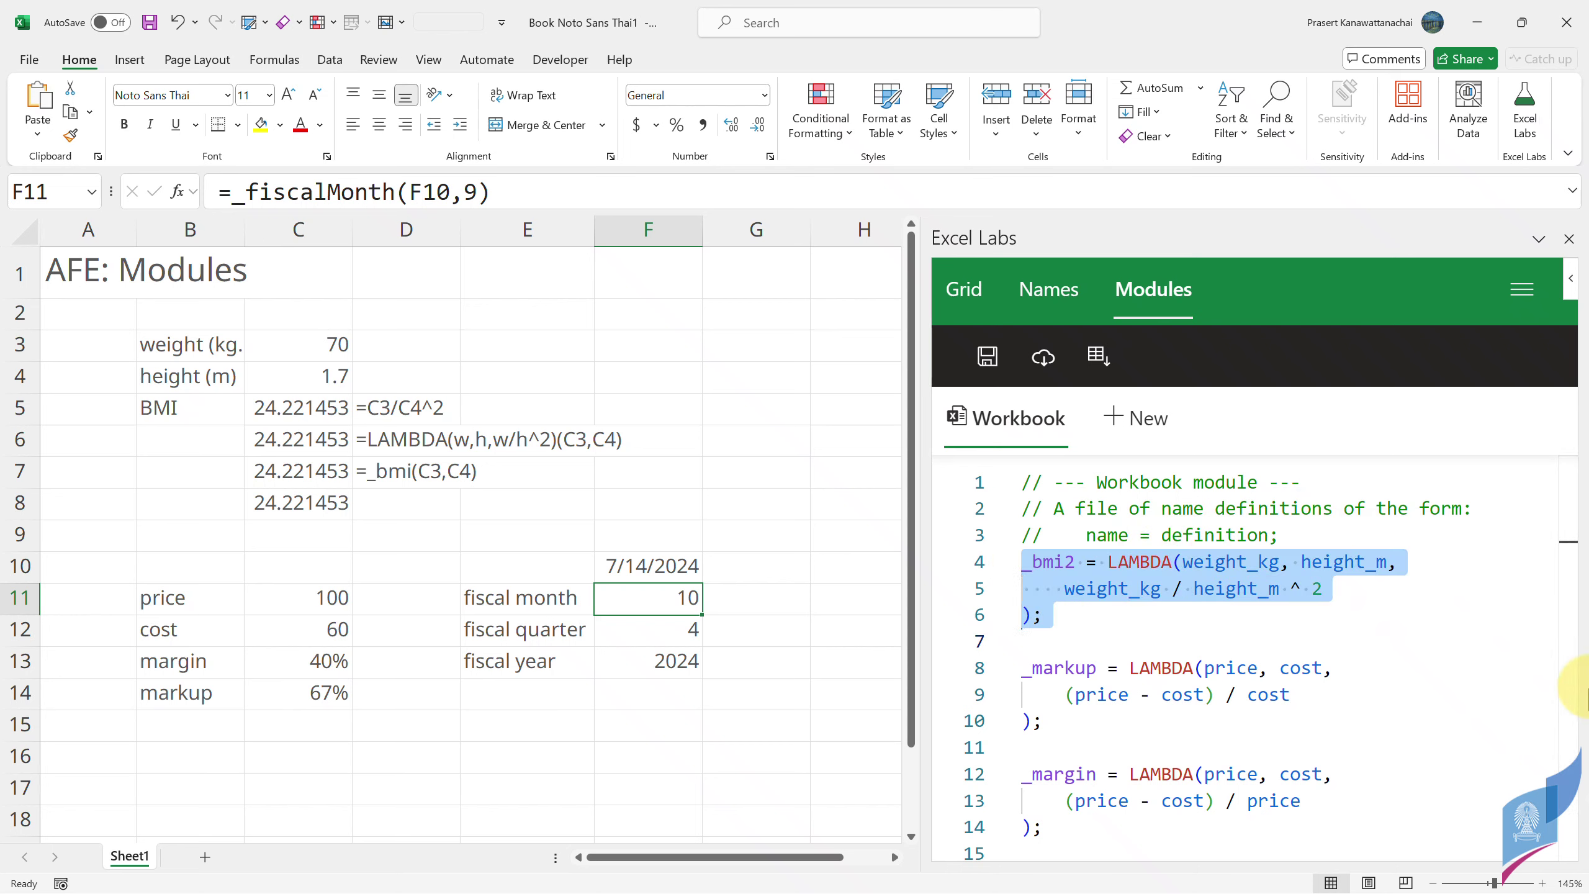
key("ctrl+x")
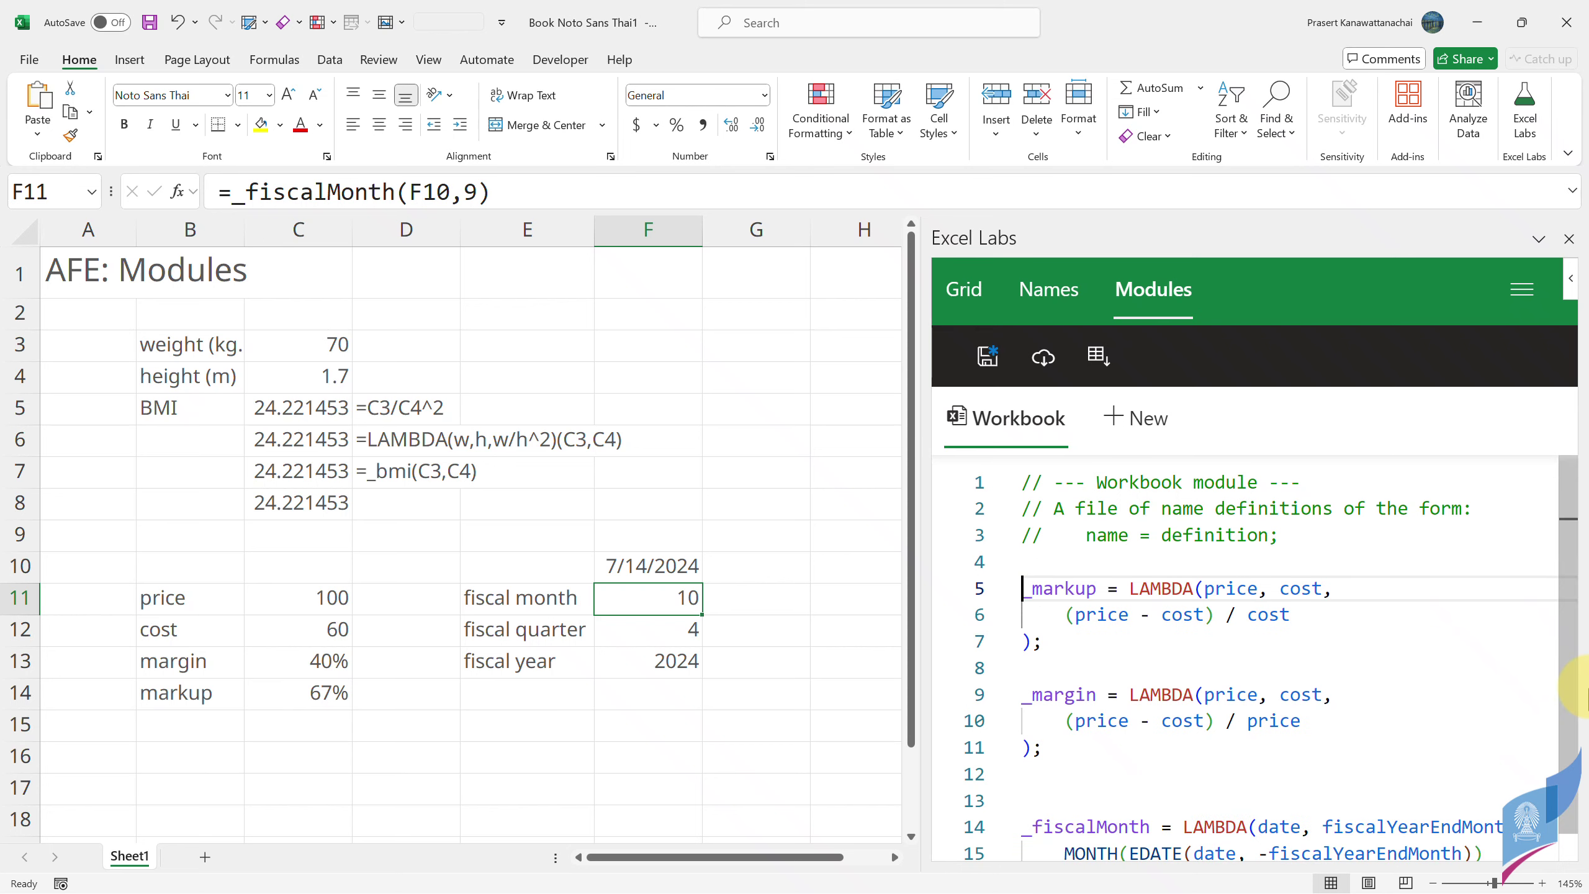
key("Down")
key("Down")
key("Down")
key("Down")
key("Down")
key("ctrl+v")
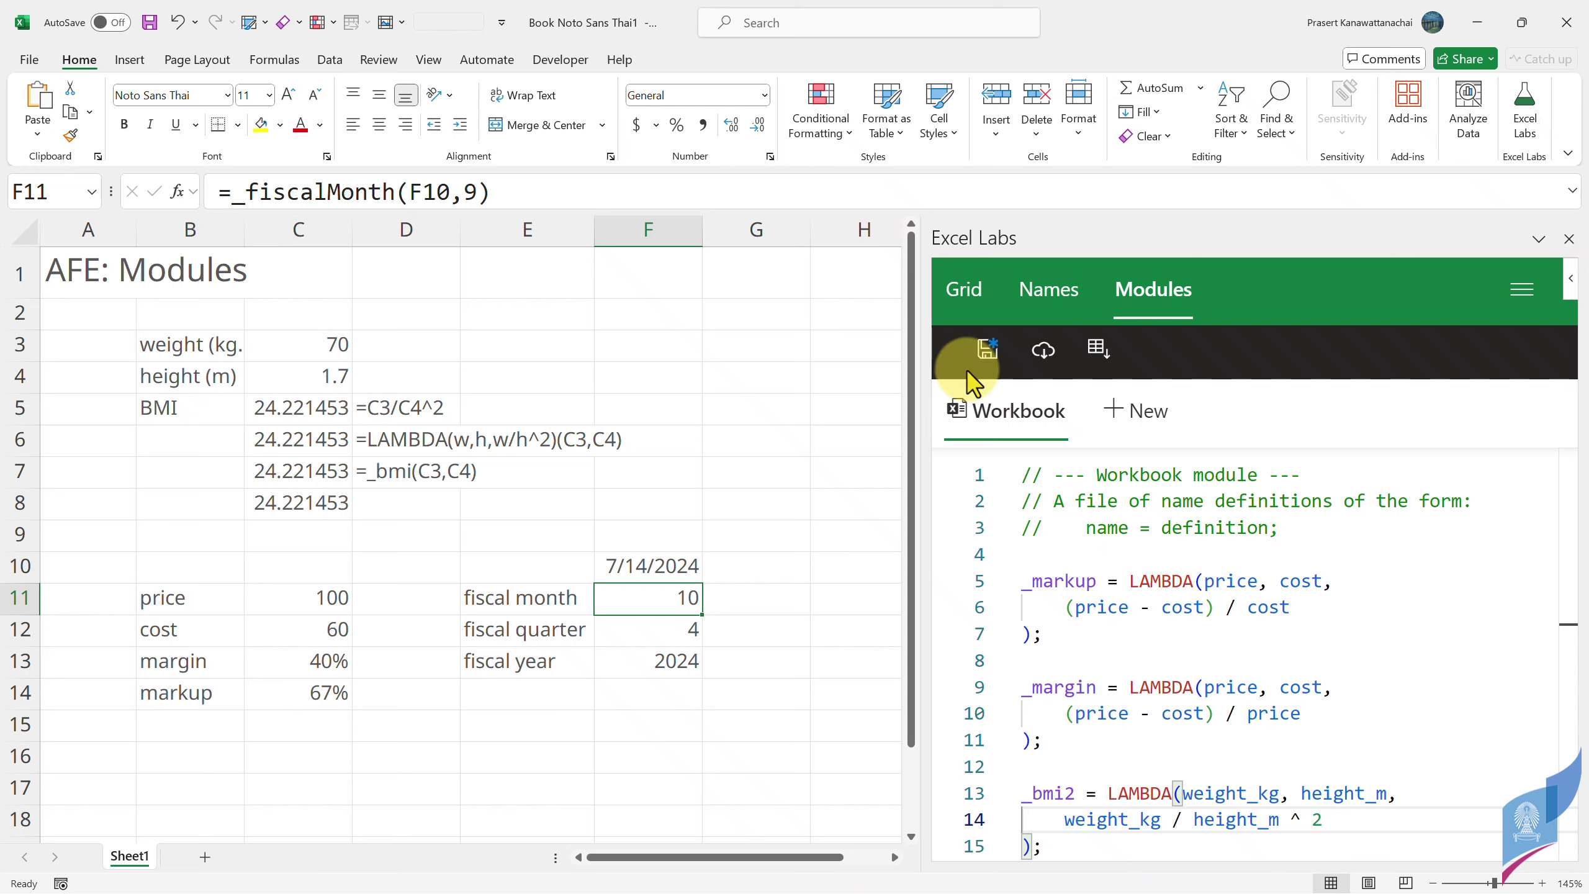
scroll(1305, 561, "down", 1)
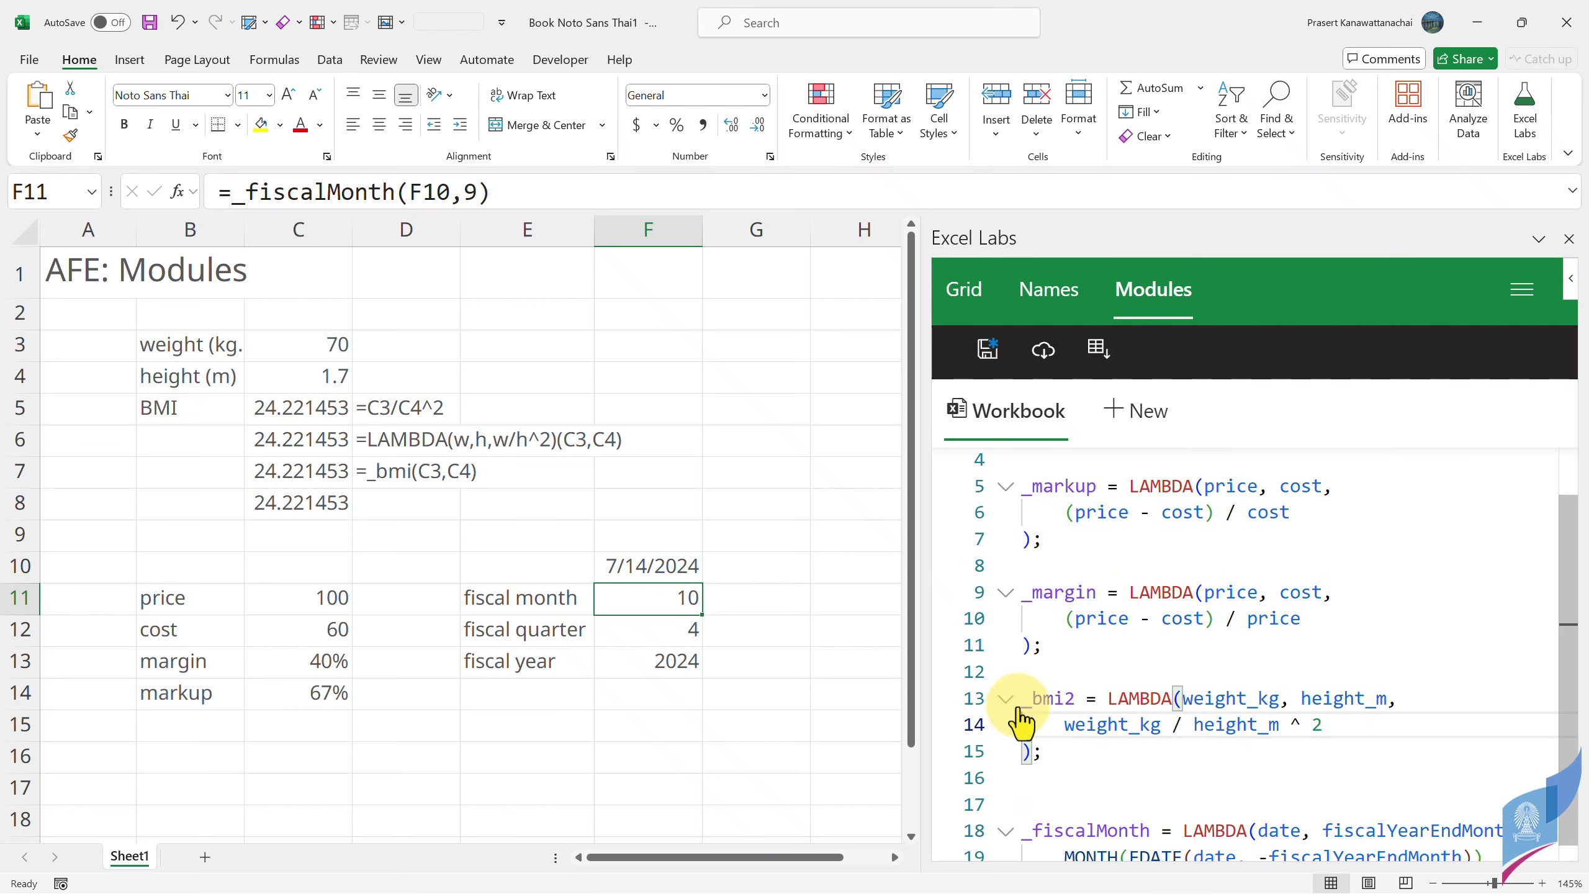
- Move _margin to the top, remove the extra blank lines, and save the module
left_click(1022, 592)
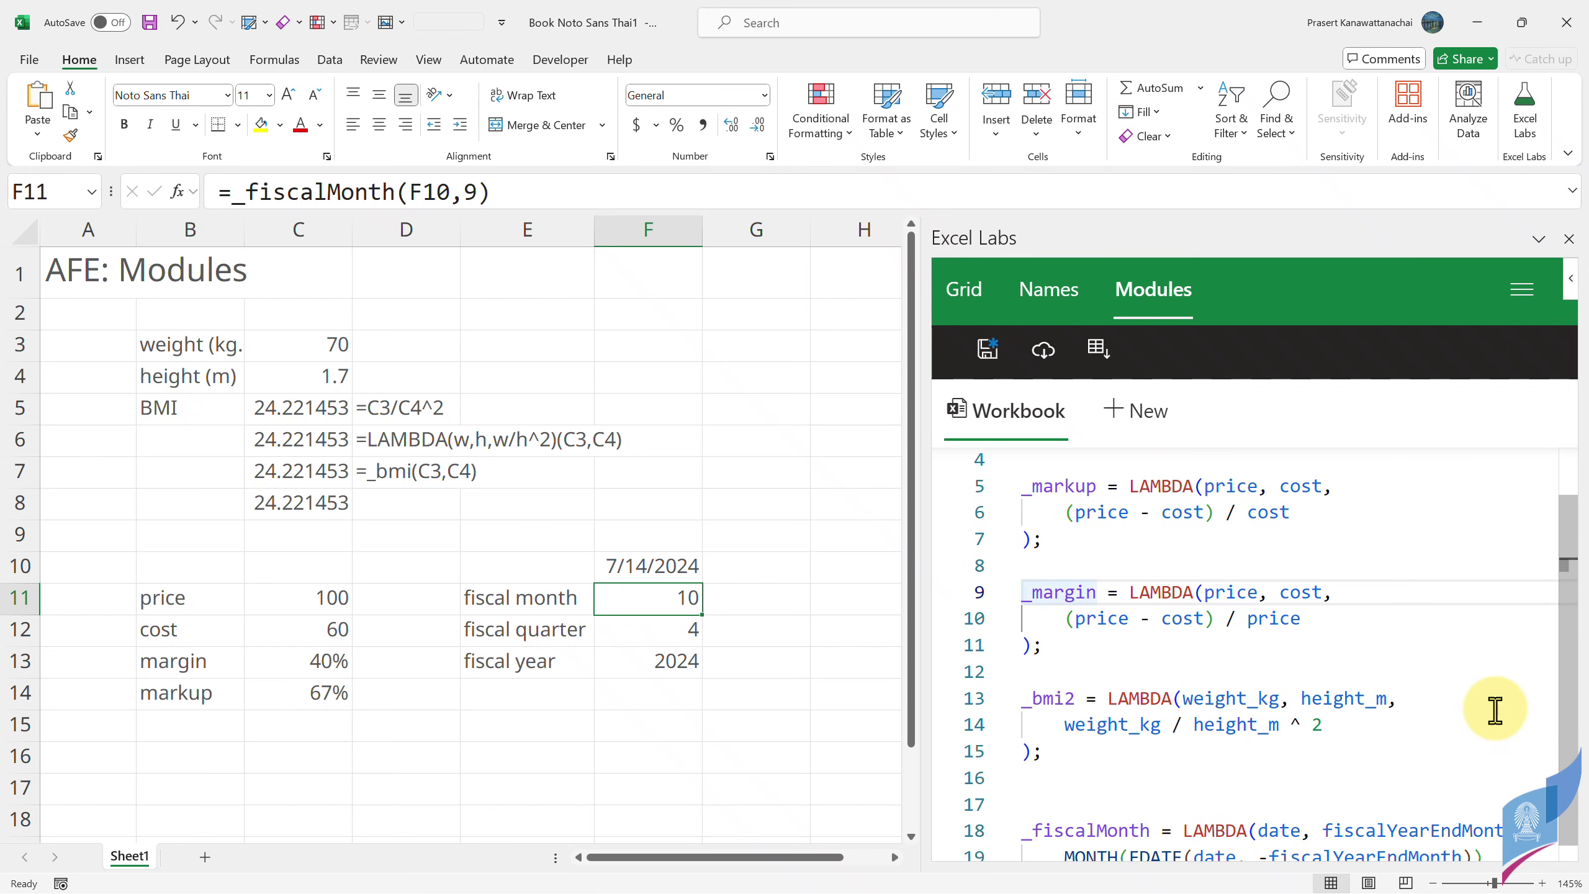
key("shift+Down")
key("shift+Down")
key("shift+Down")
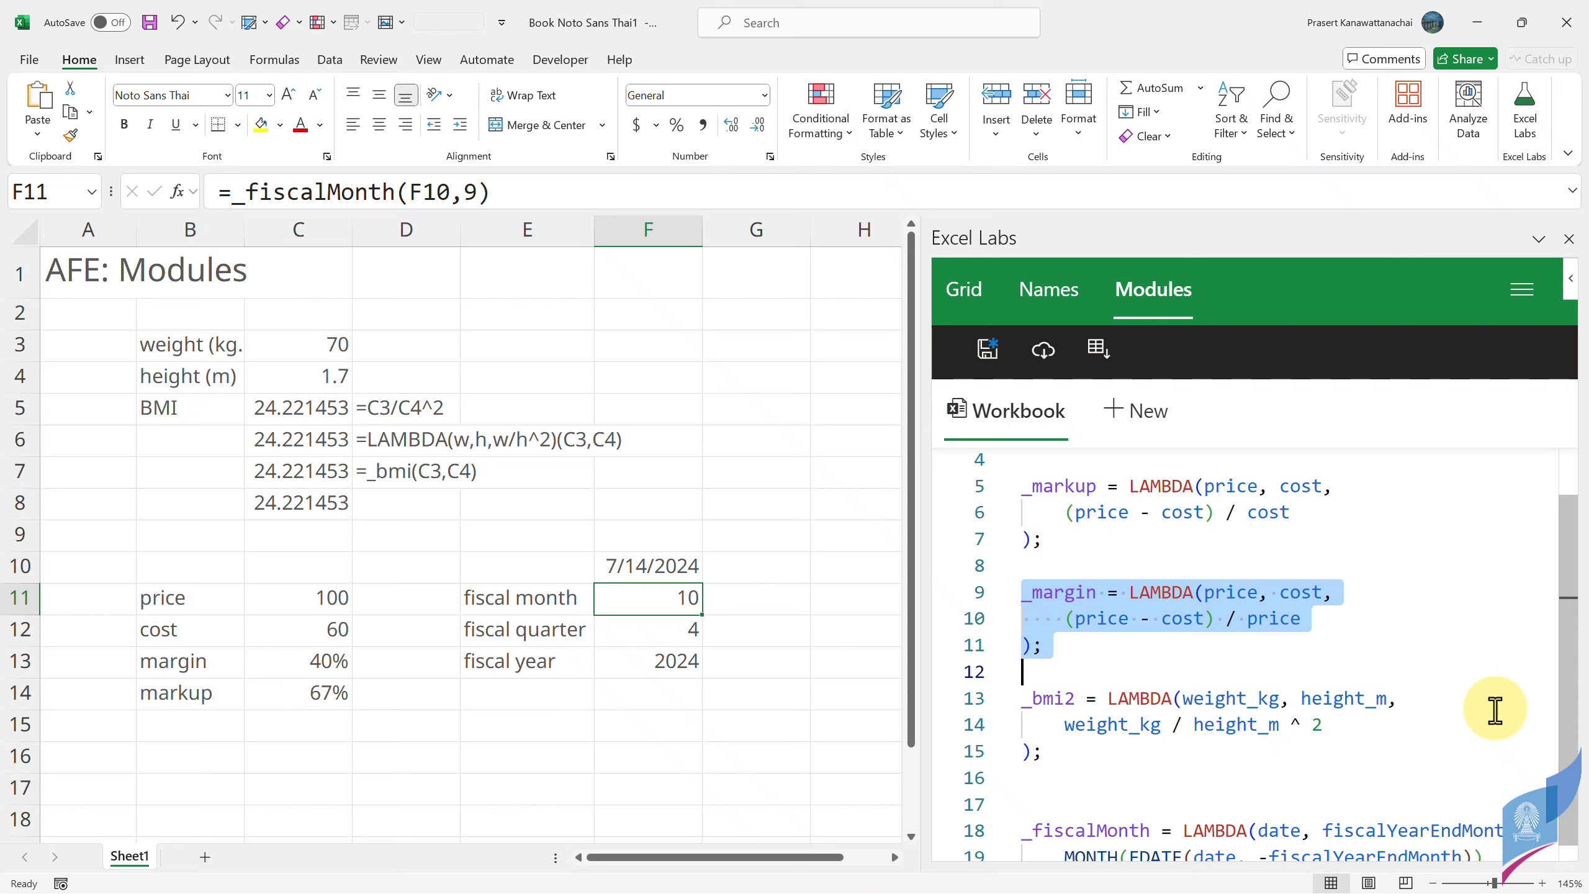
key("alt+Up")
key("alt+Up")
key("alt+Up")
key("alt+Up")
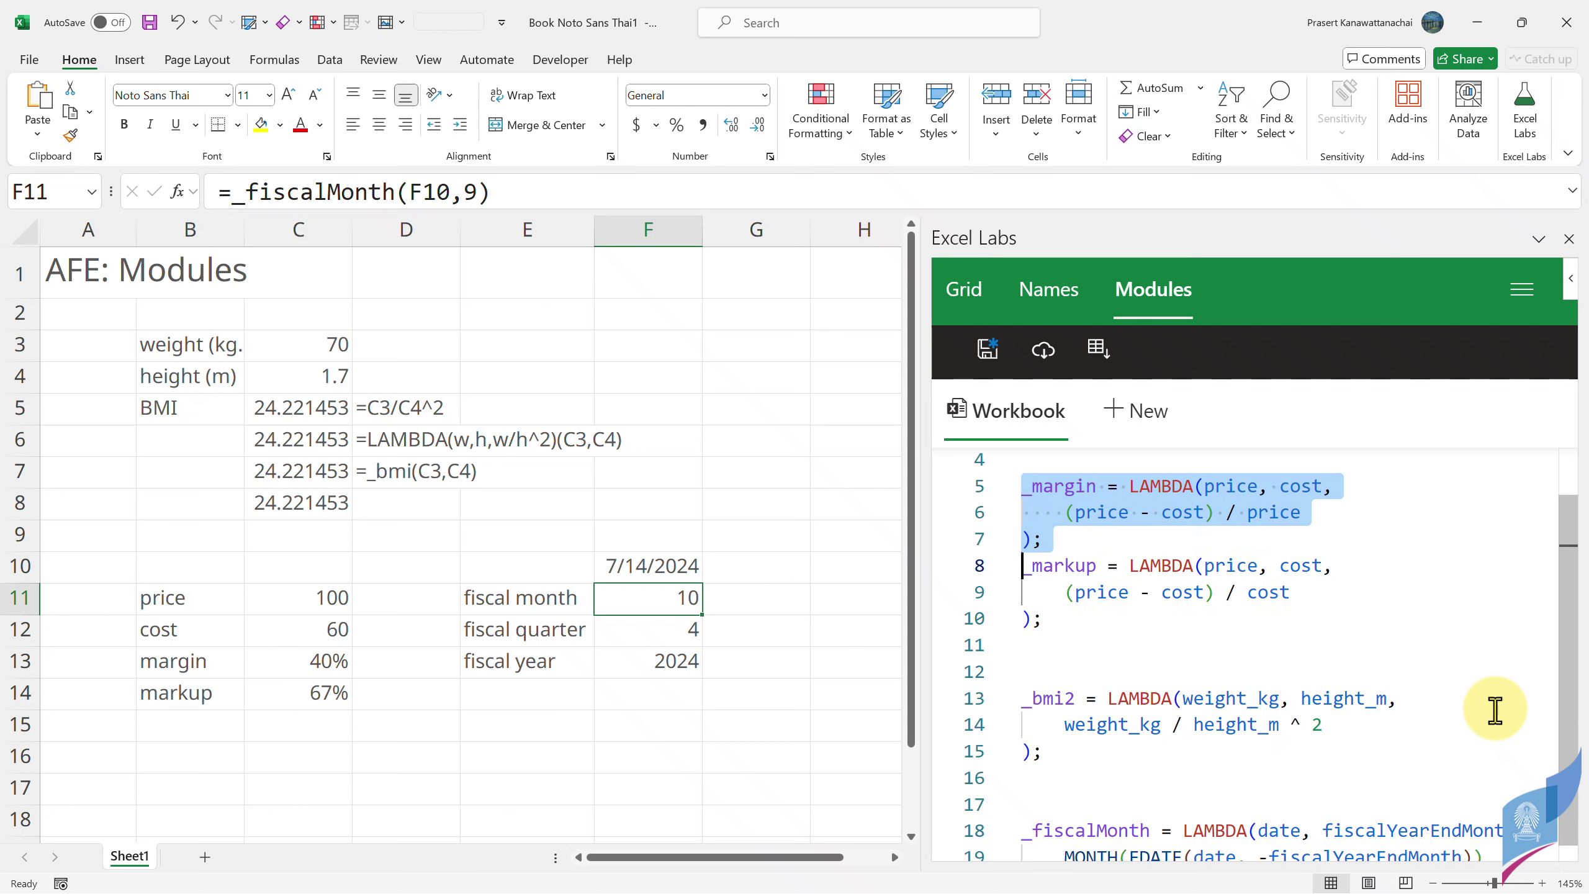
key("alt+Up")
key("Down")
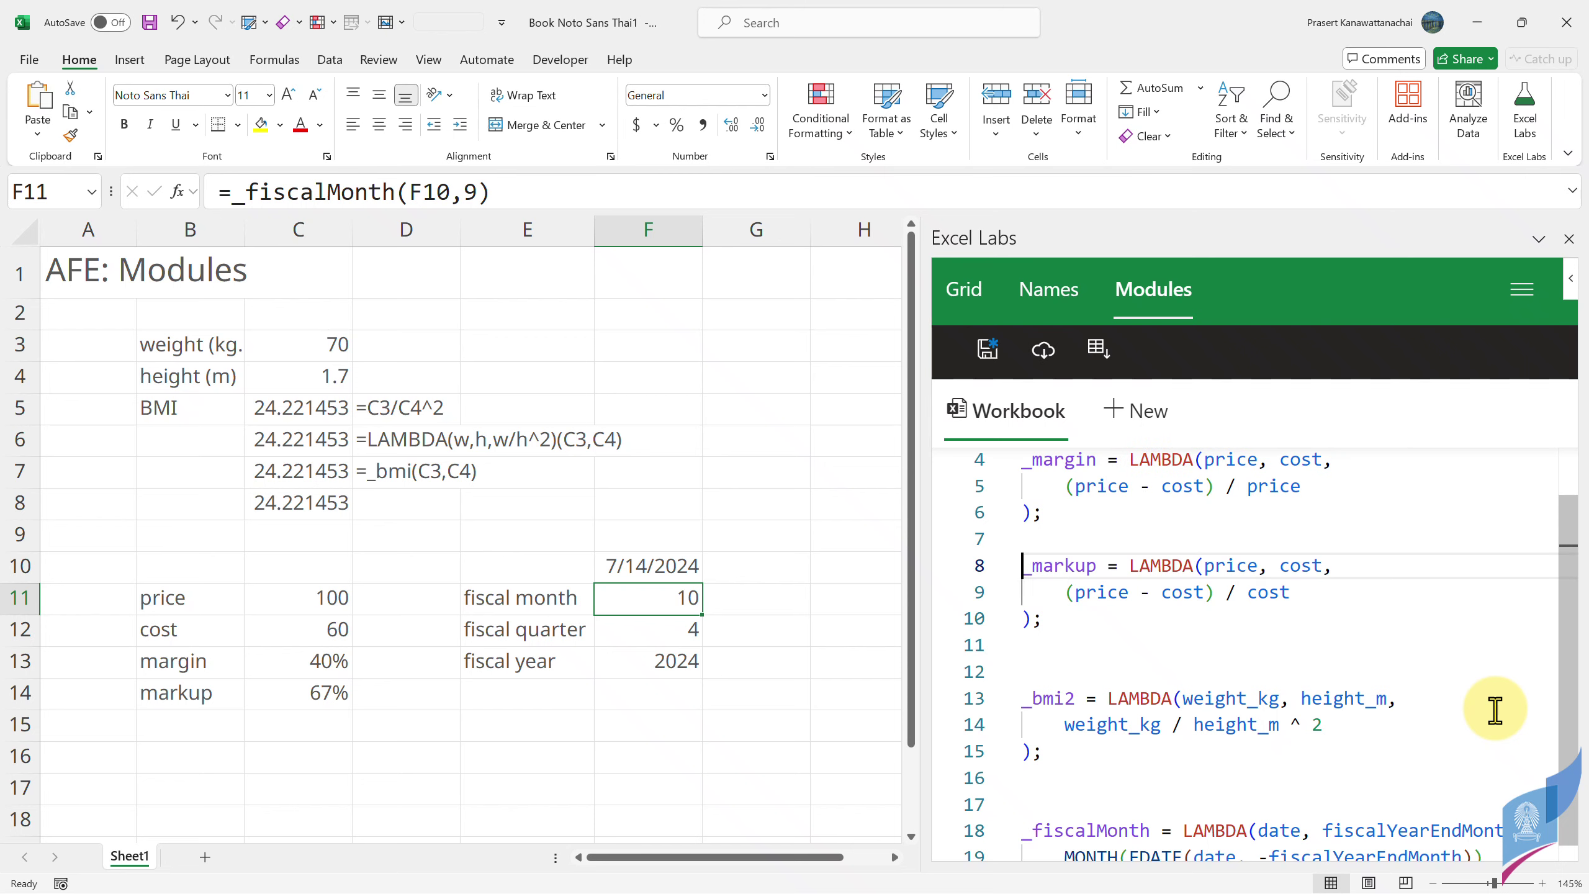
key("Down")
key("Down")
key("Down")
key("Down")
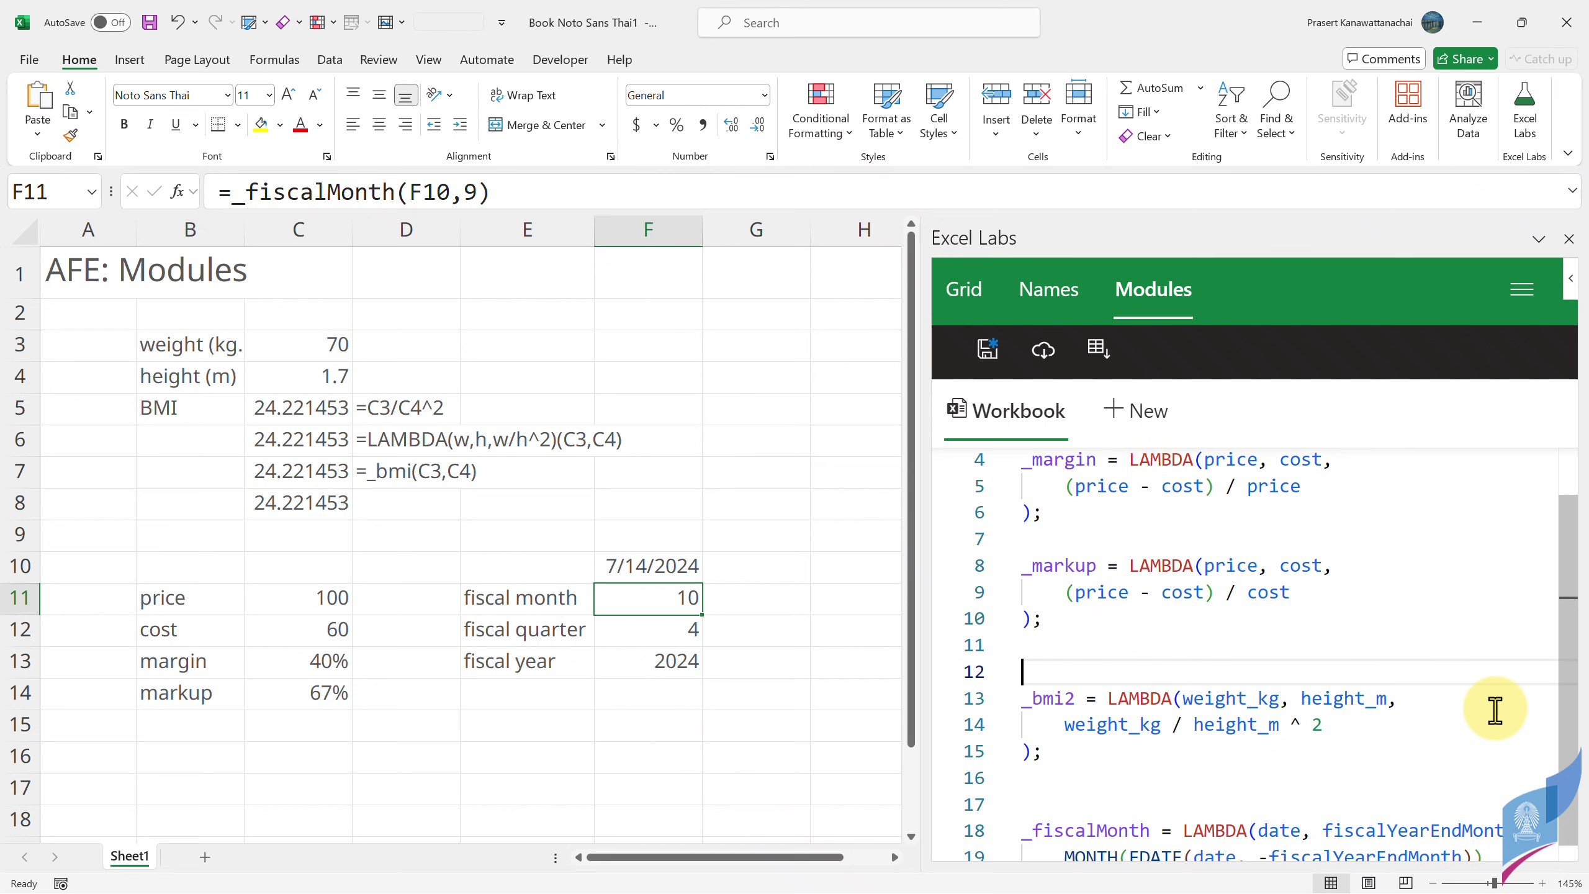
key("Delete")
key("Down")
key("Down")
key("Down")
key("Down")
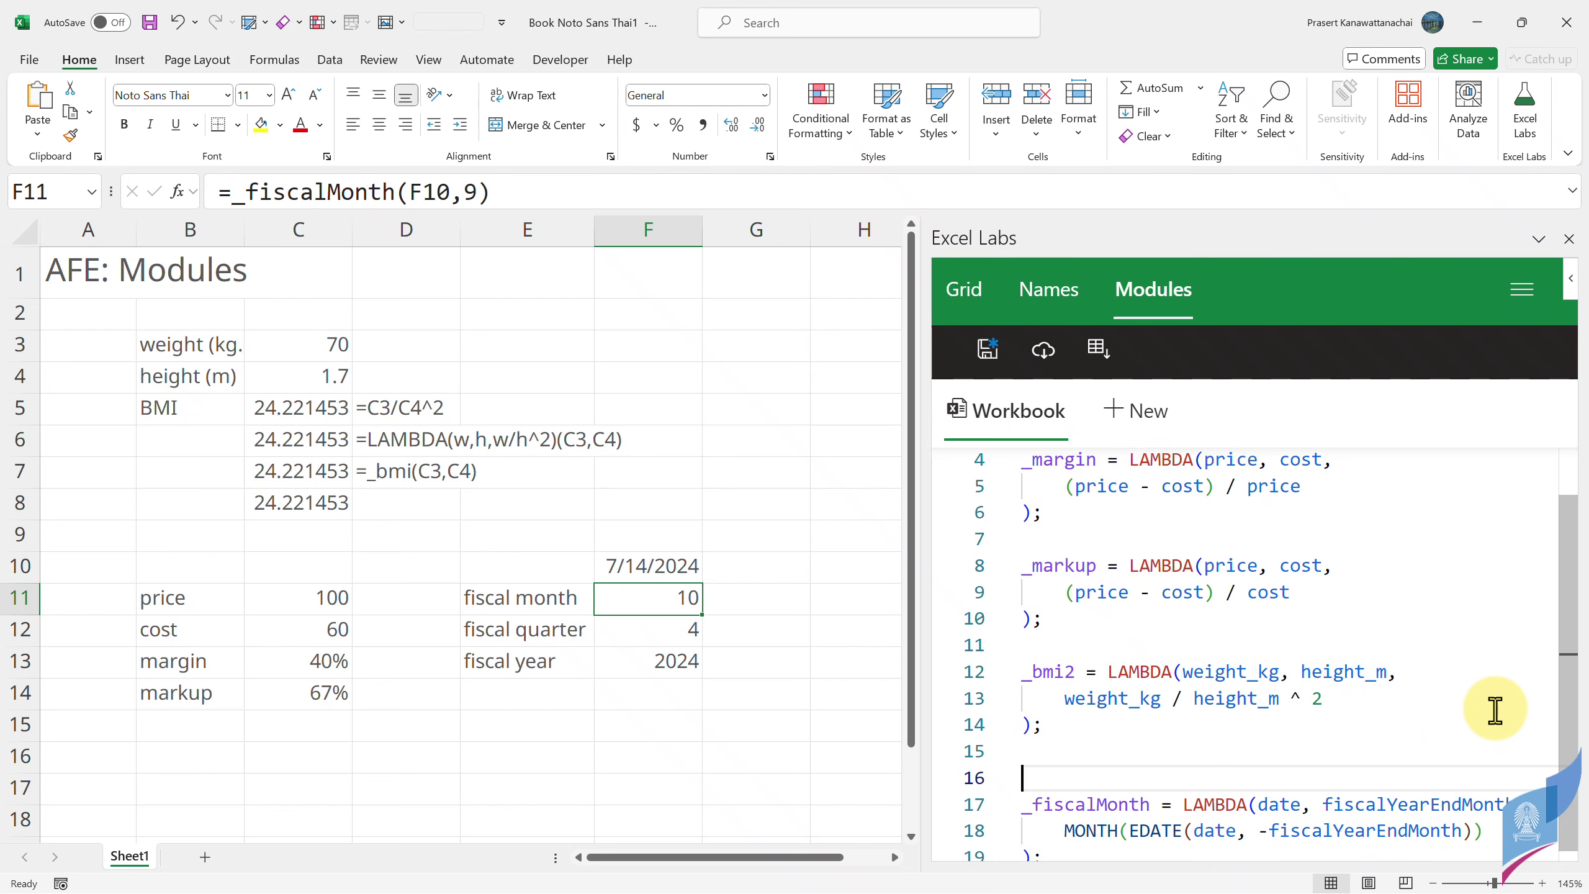
key("Delete")
key("ctrl+s")
left_click(637, 468)
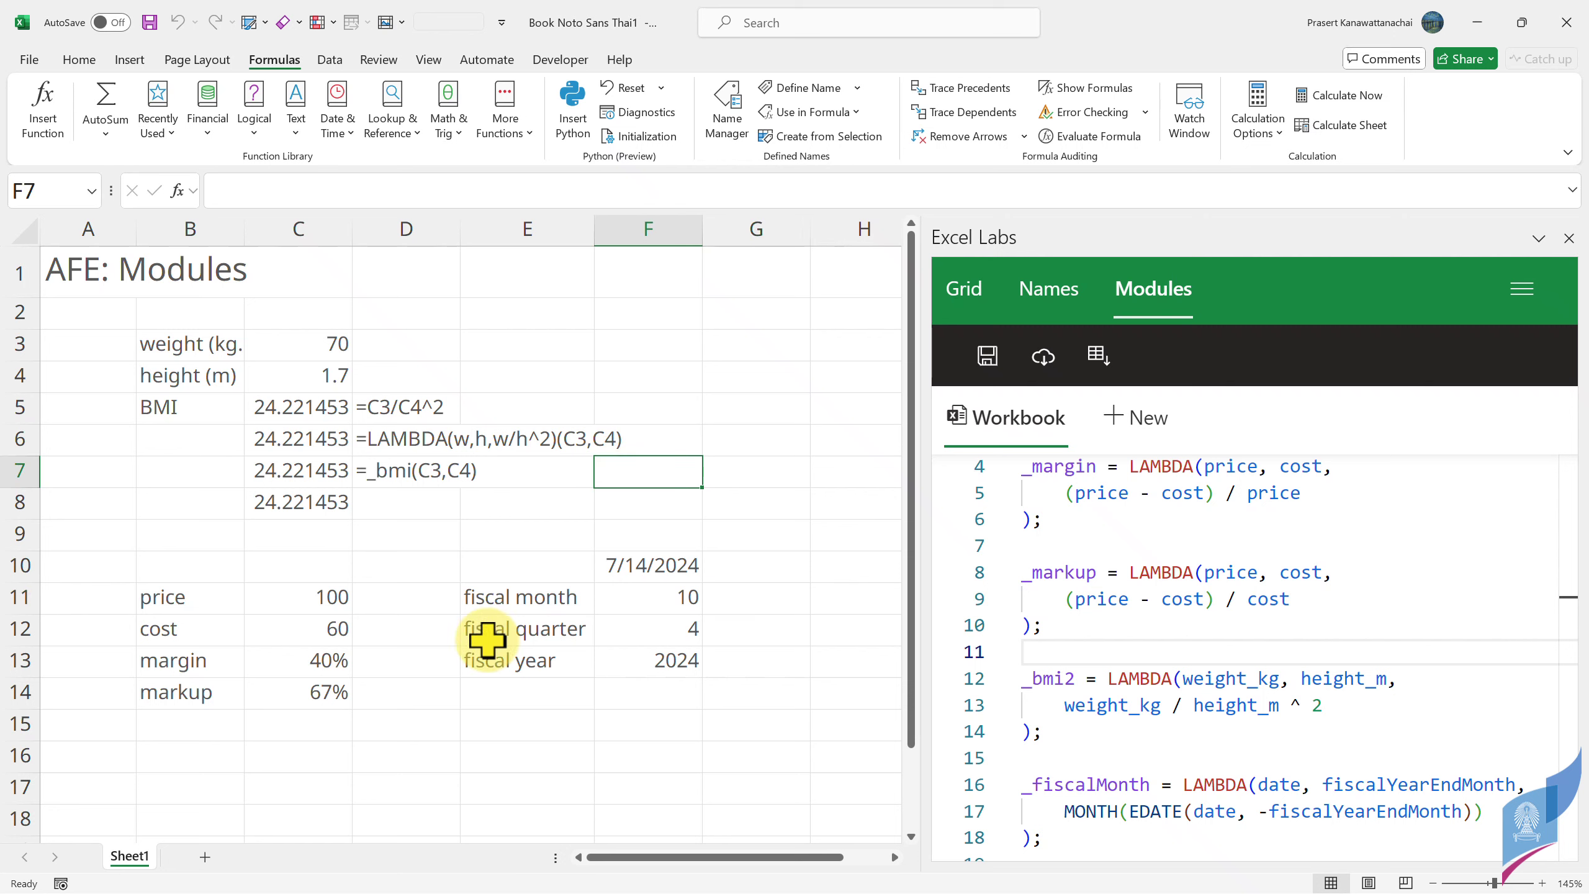
left_click(1087, 531)
scroll(1150, 579, "up", 1)
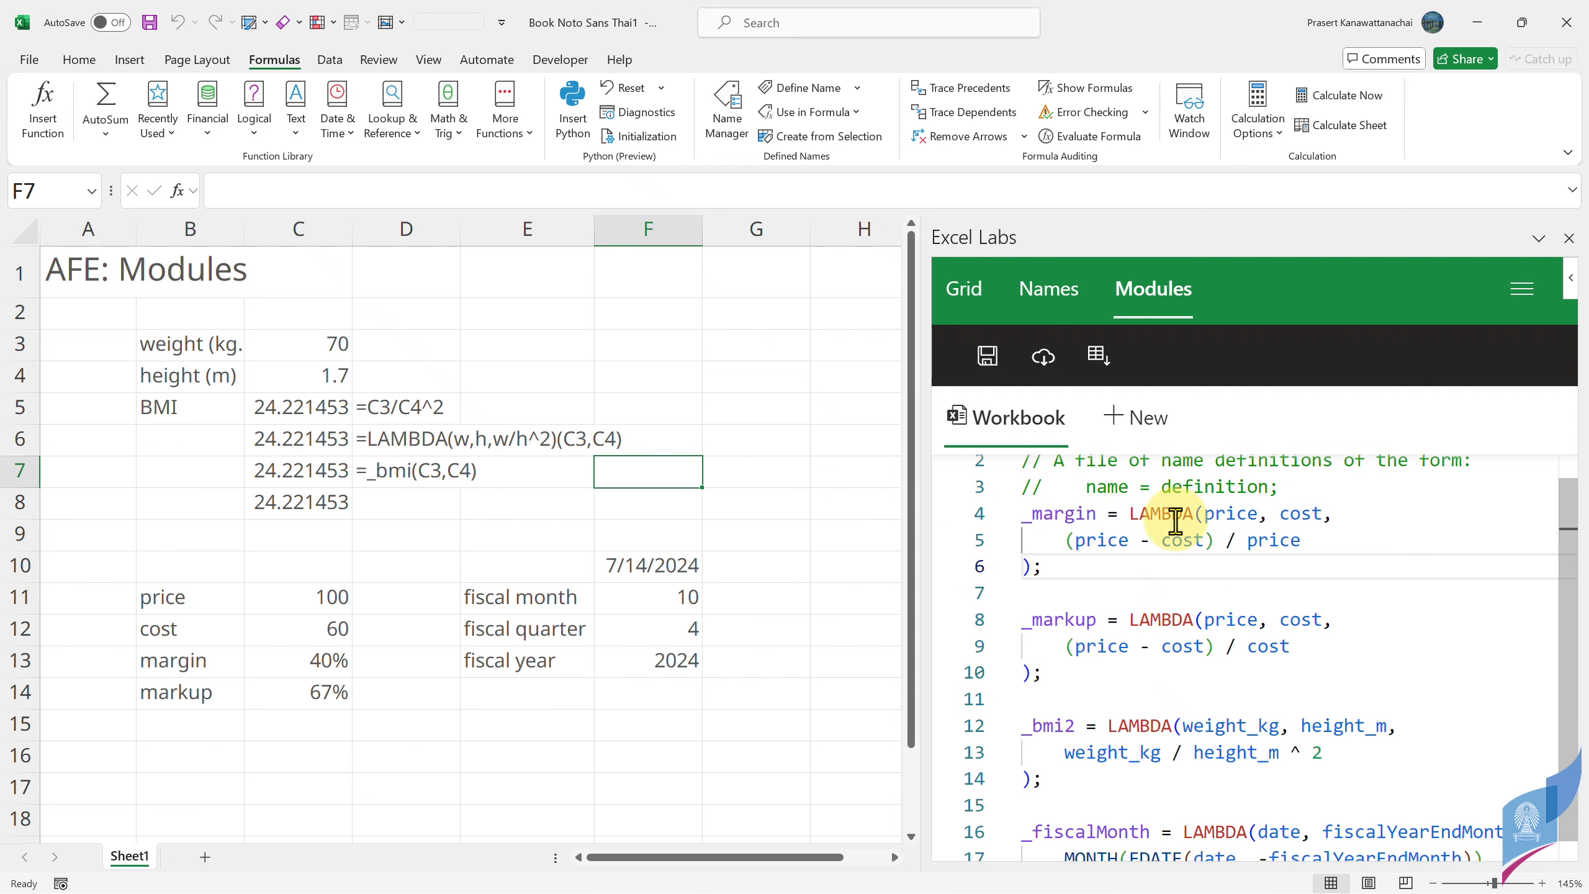
scroll(1173, 595, "down", 1)
scroll(1126, 593, "down", 1)
scroll(1108, 592, "down", 1)
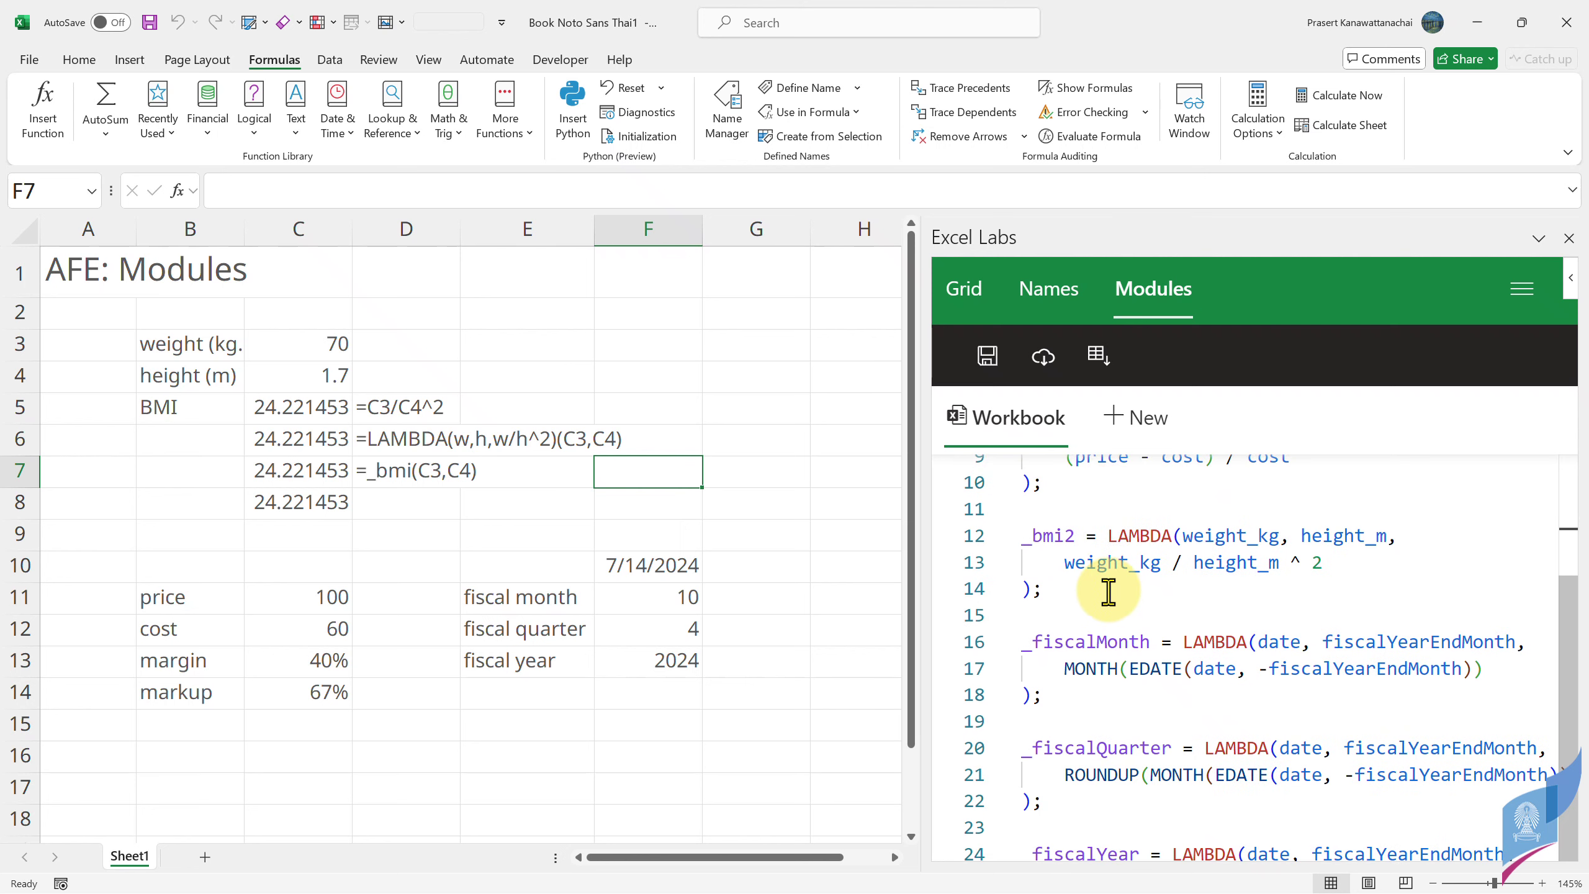
scroll(1151, 601, "down", 1)
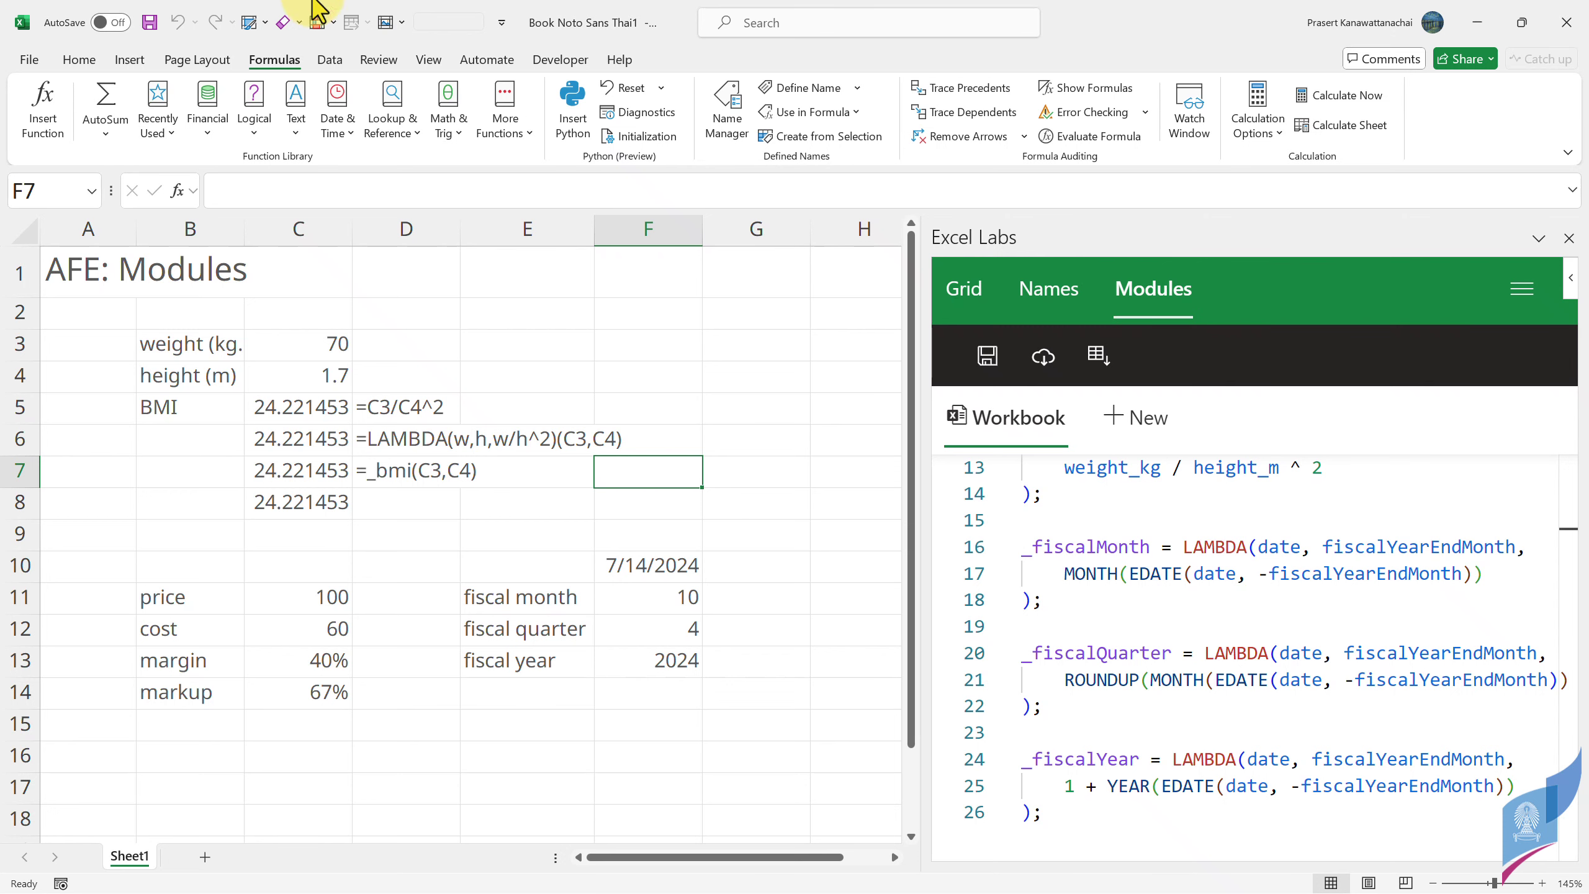
left_click(79, 59)
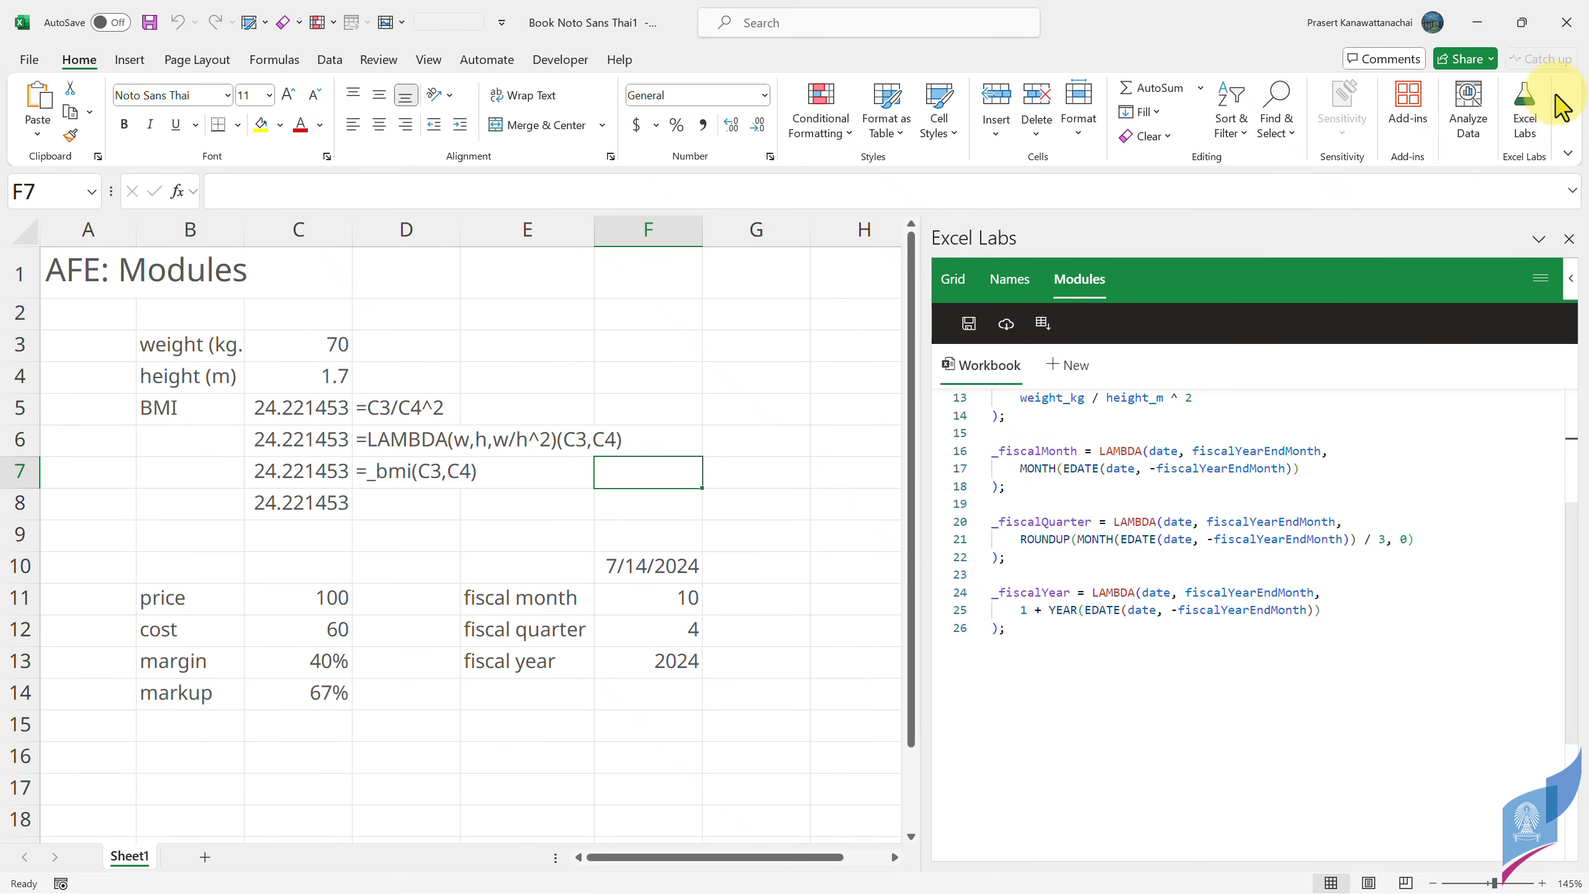
left_click(756, 345)
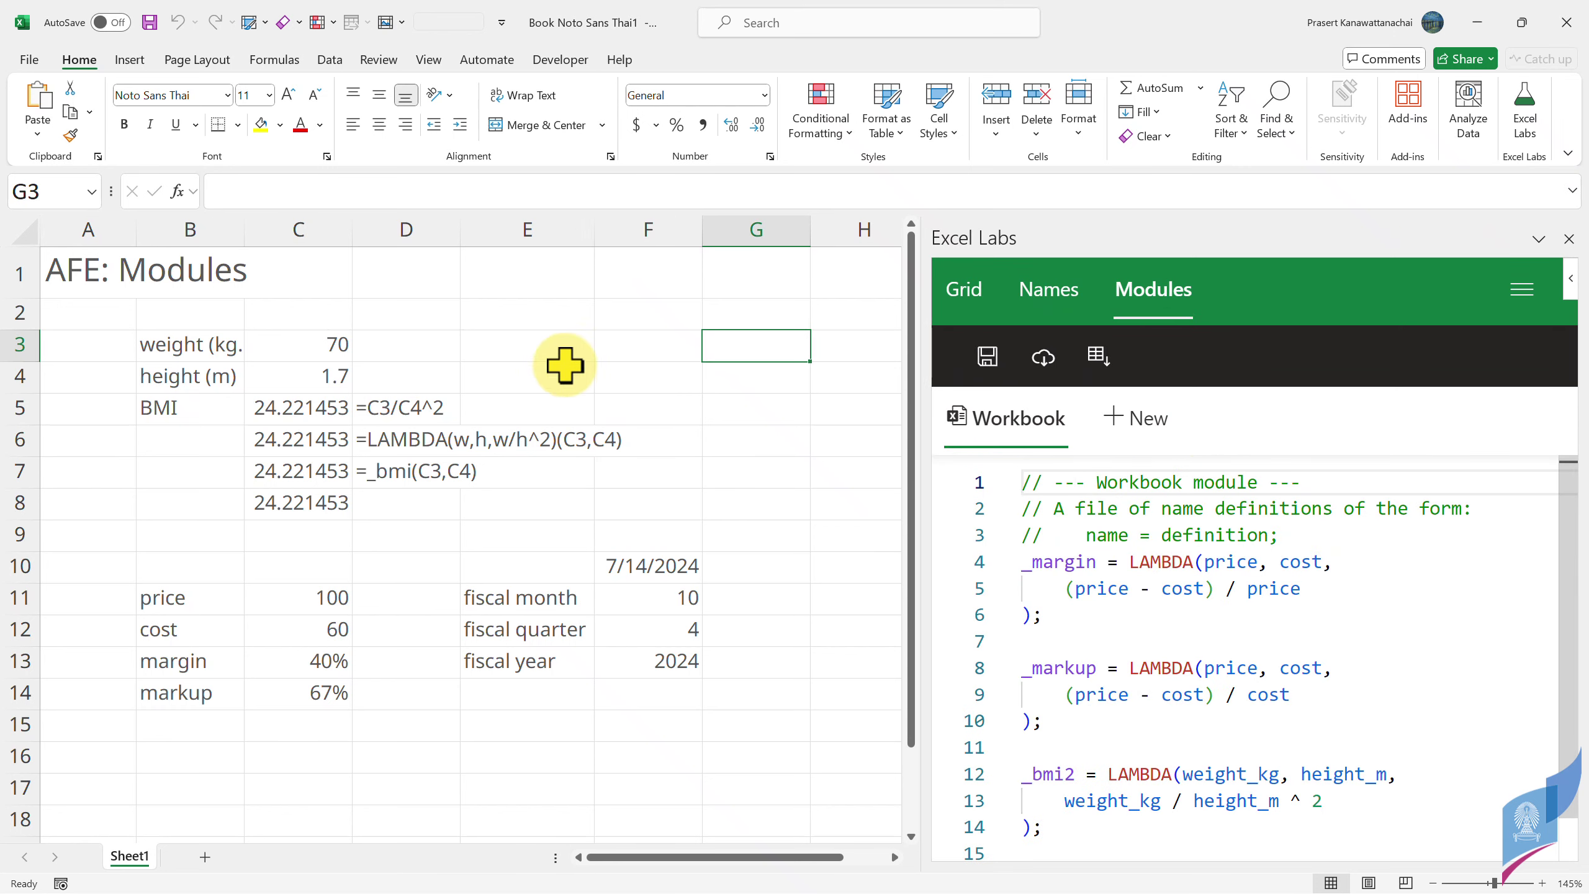